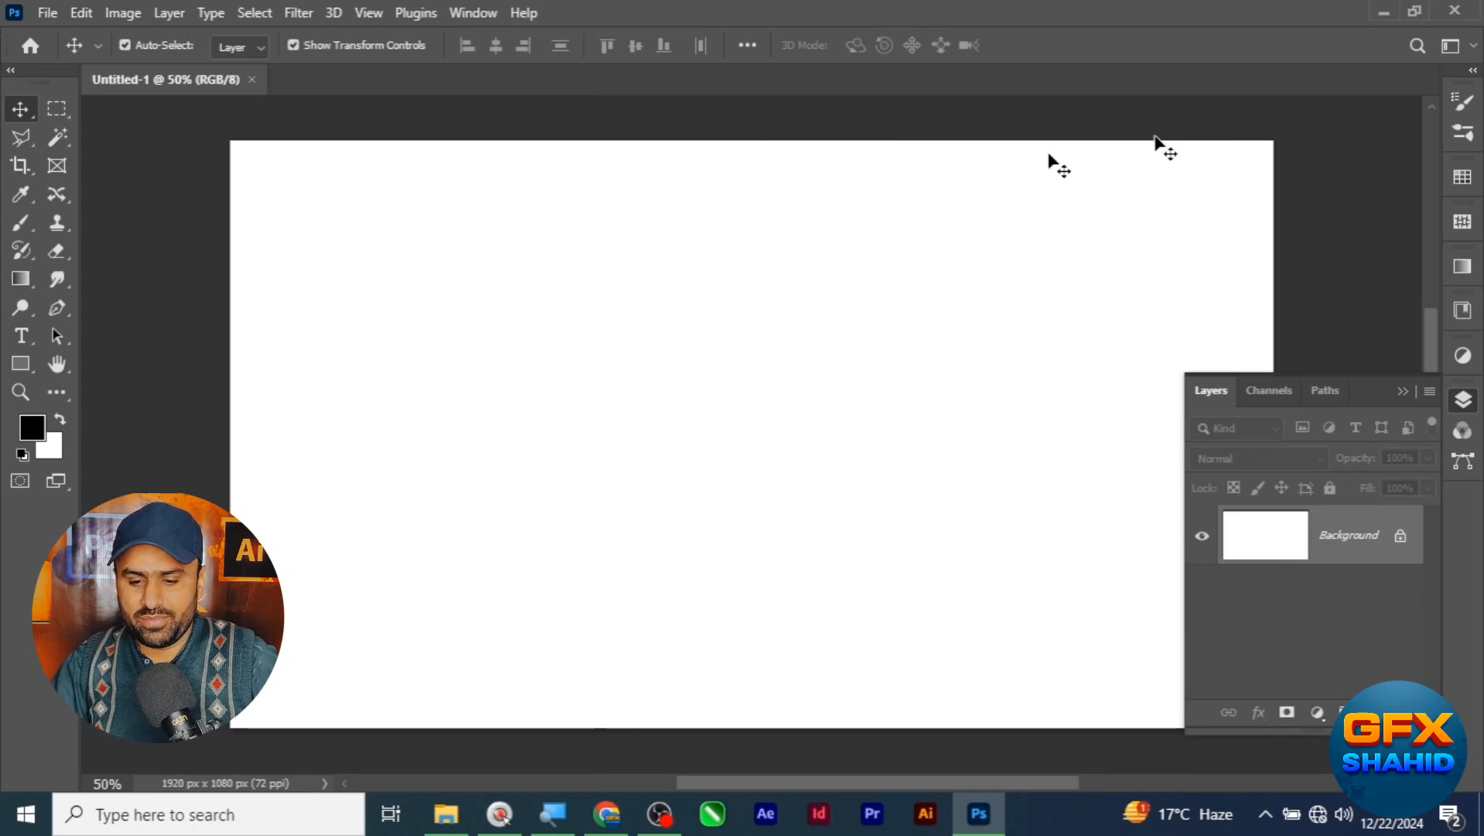
Open the motorcycle photo volkan-olmez-SvMIXH_eW6o-unsplash from the Lesson 17 folder
{"action": "left_click", "coordinate": [47, 13]}
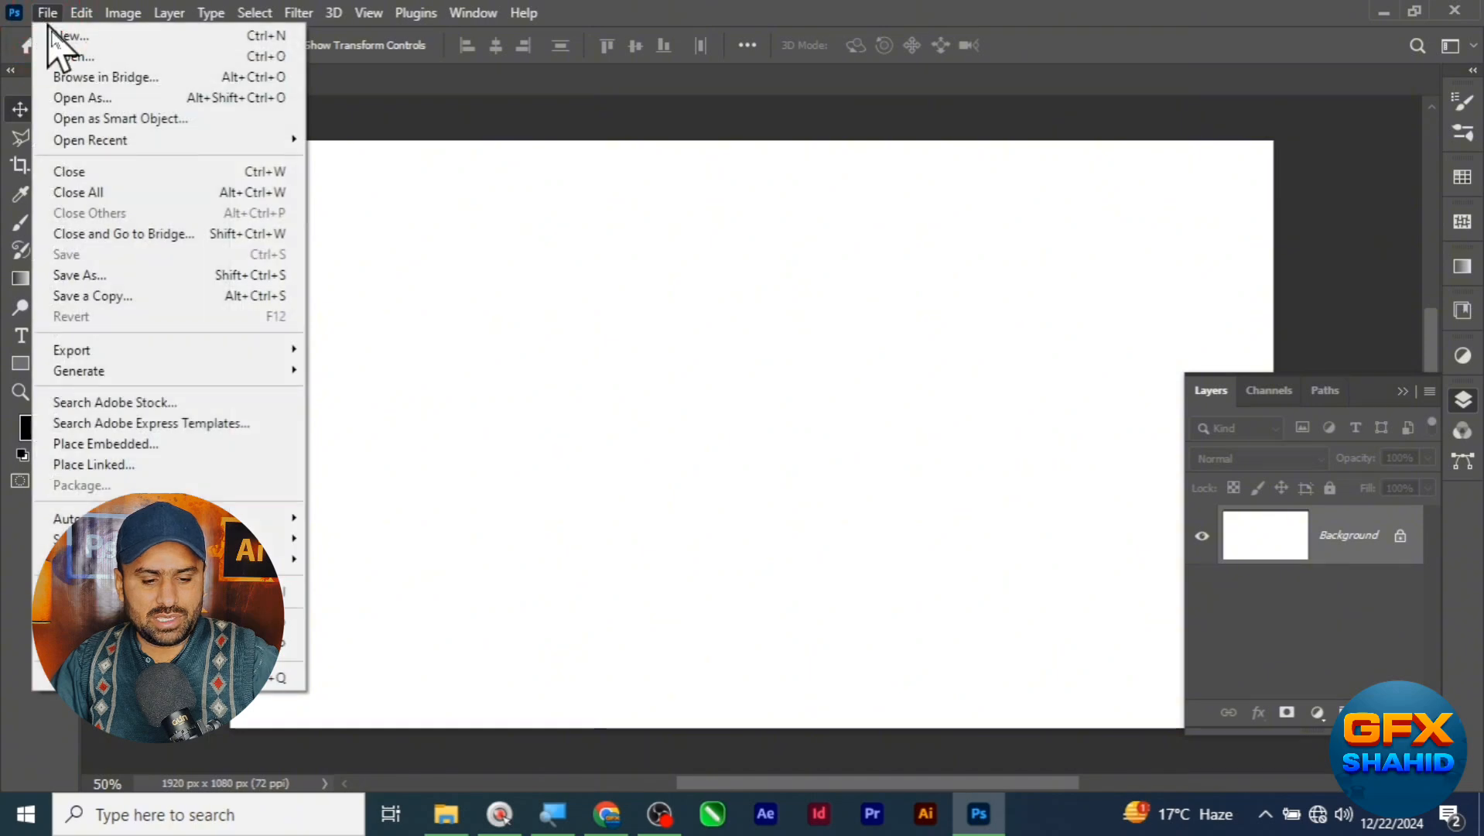
{"action": "left_click", "coordinate": [62, 55]}
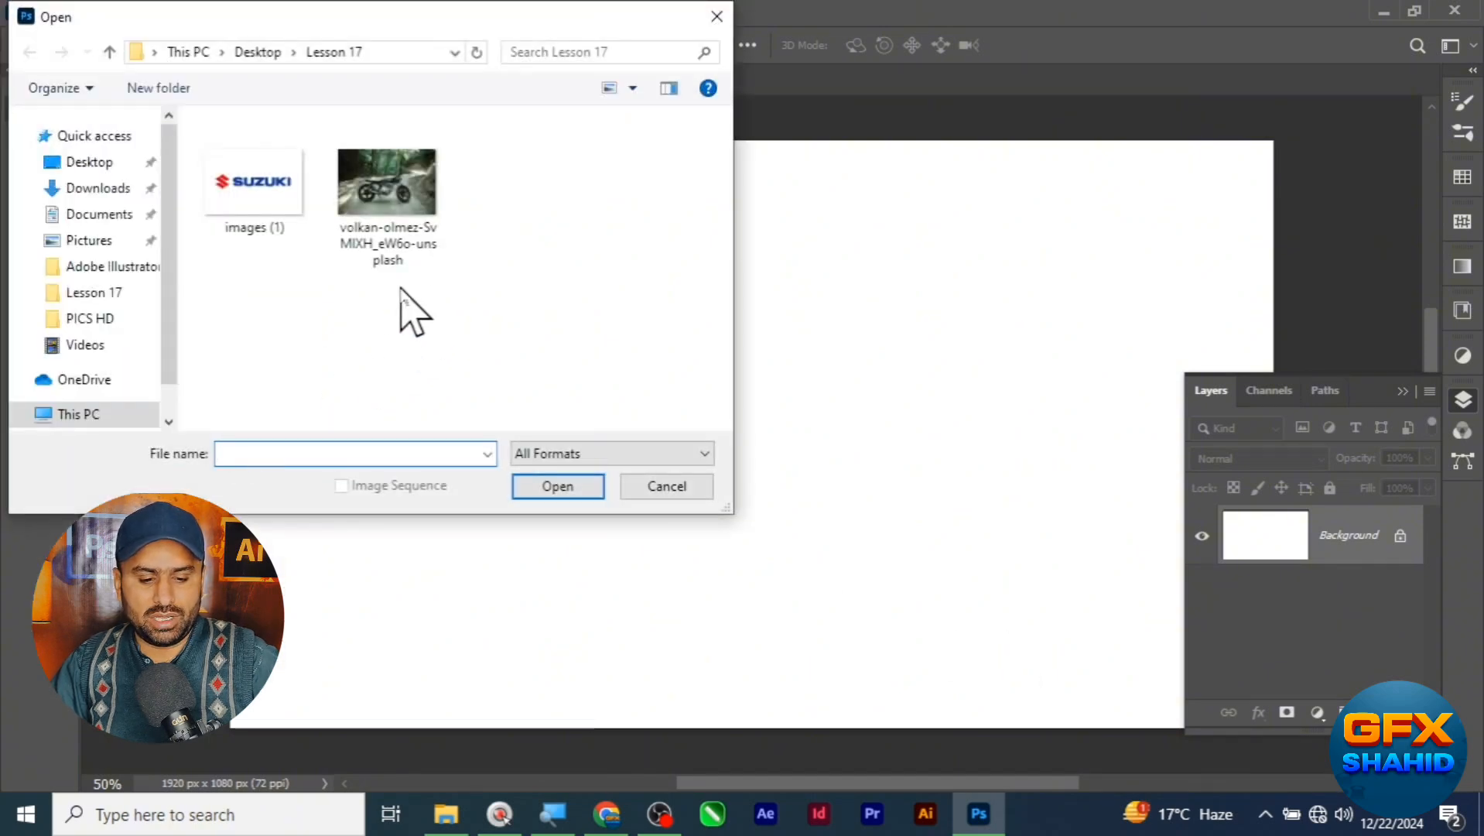
{"action": "left_click", "coordinate": [406, 252]}
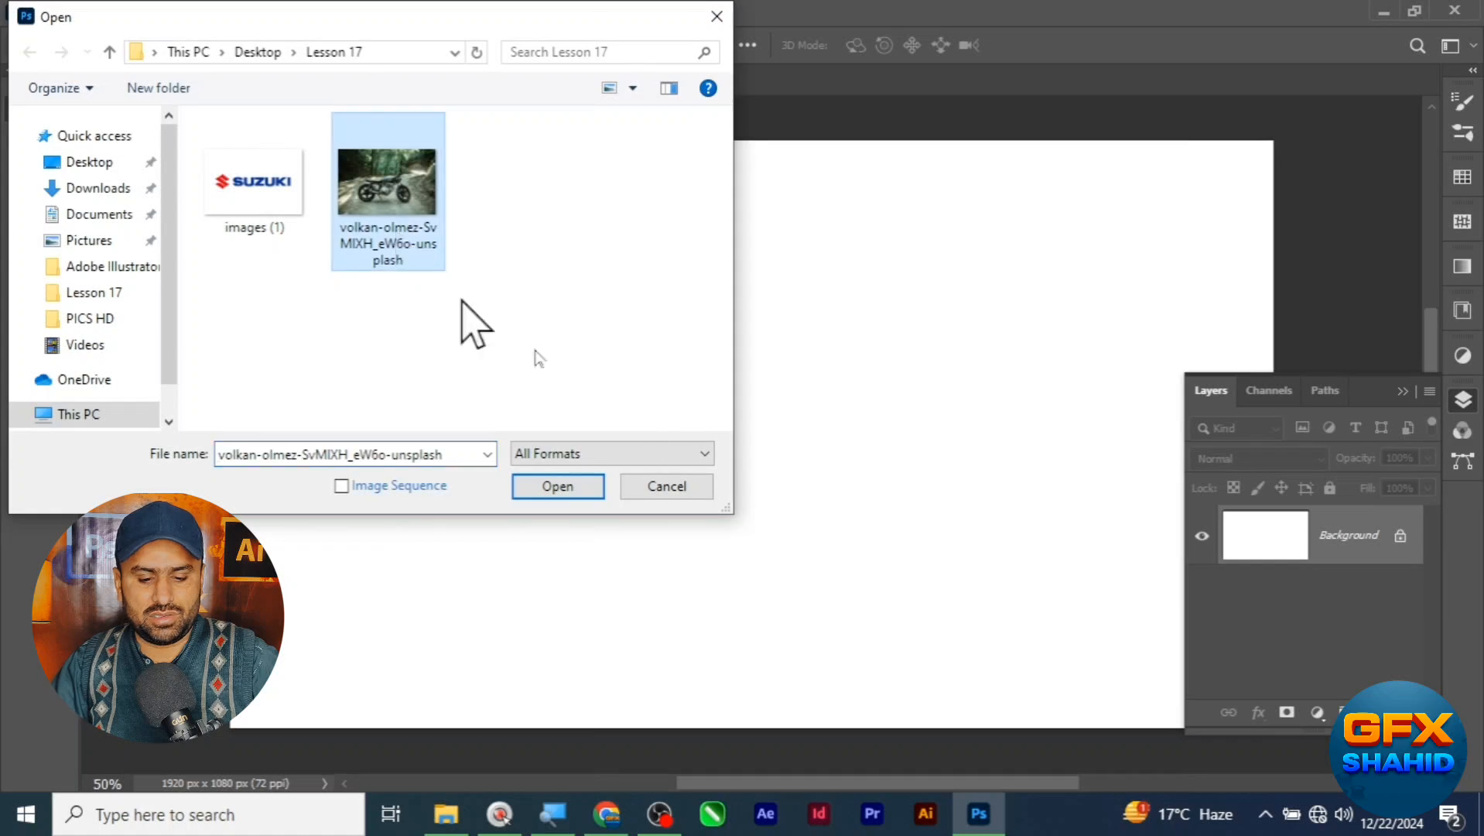
{"action": "left_click", "coordinate": [541, 495]}
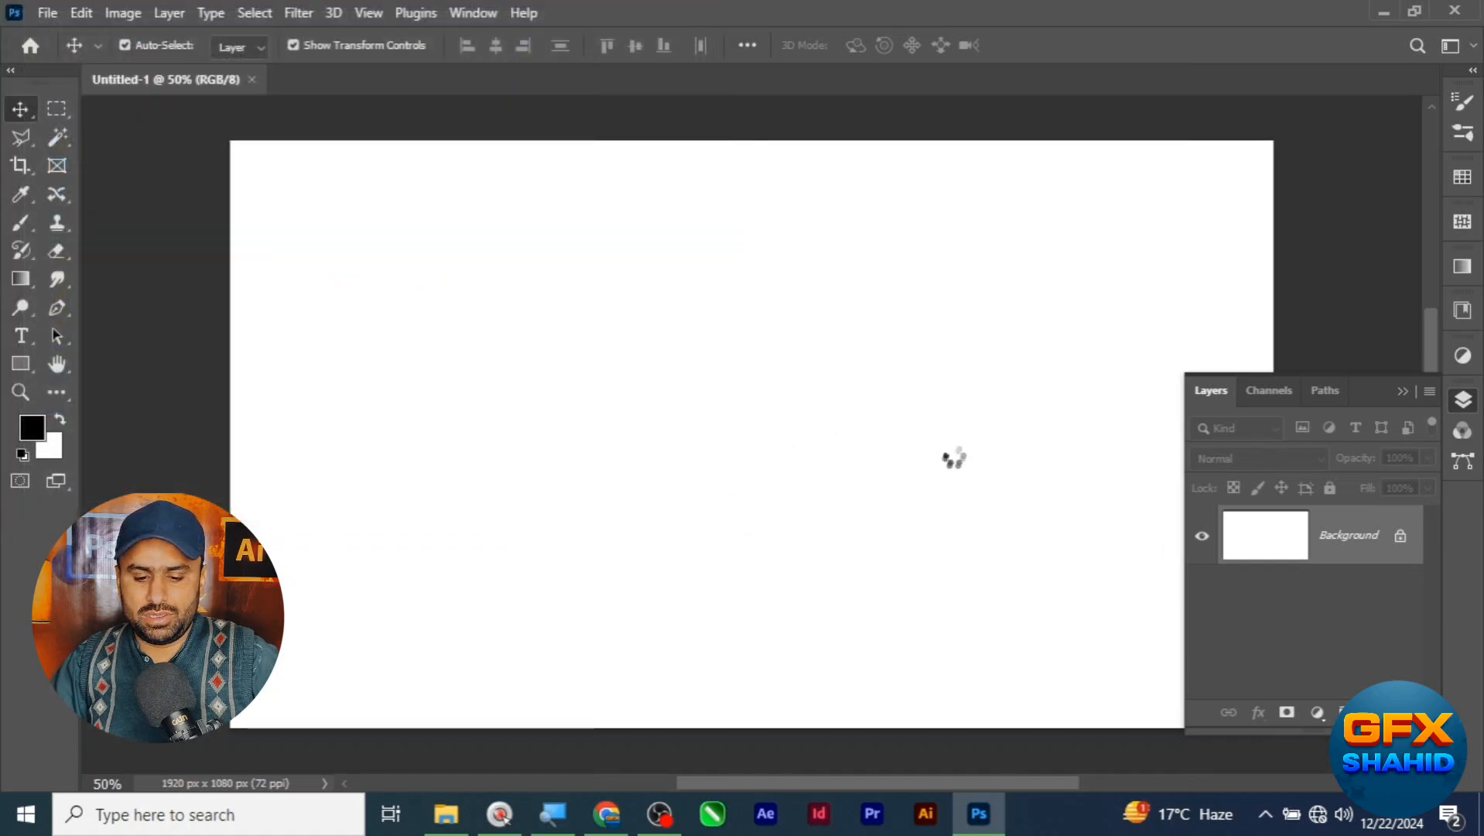
{"action": "scroll", "coordinate": [769, 480], "scroll_direction": "up", "scroll_amount": 5, "text": "alt"}
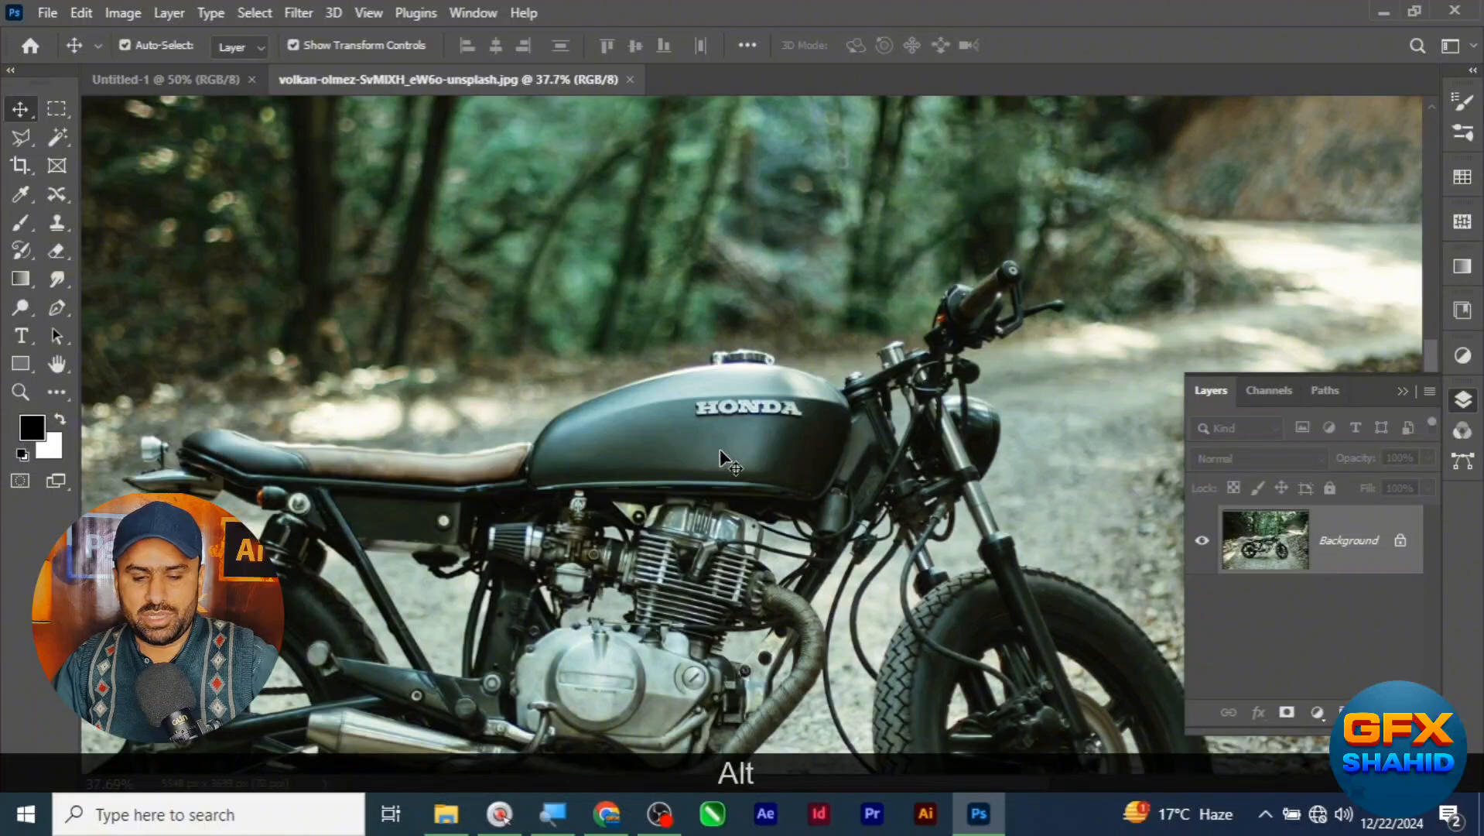
{"action": "key", "text": "z"}
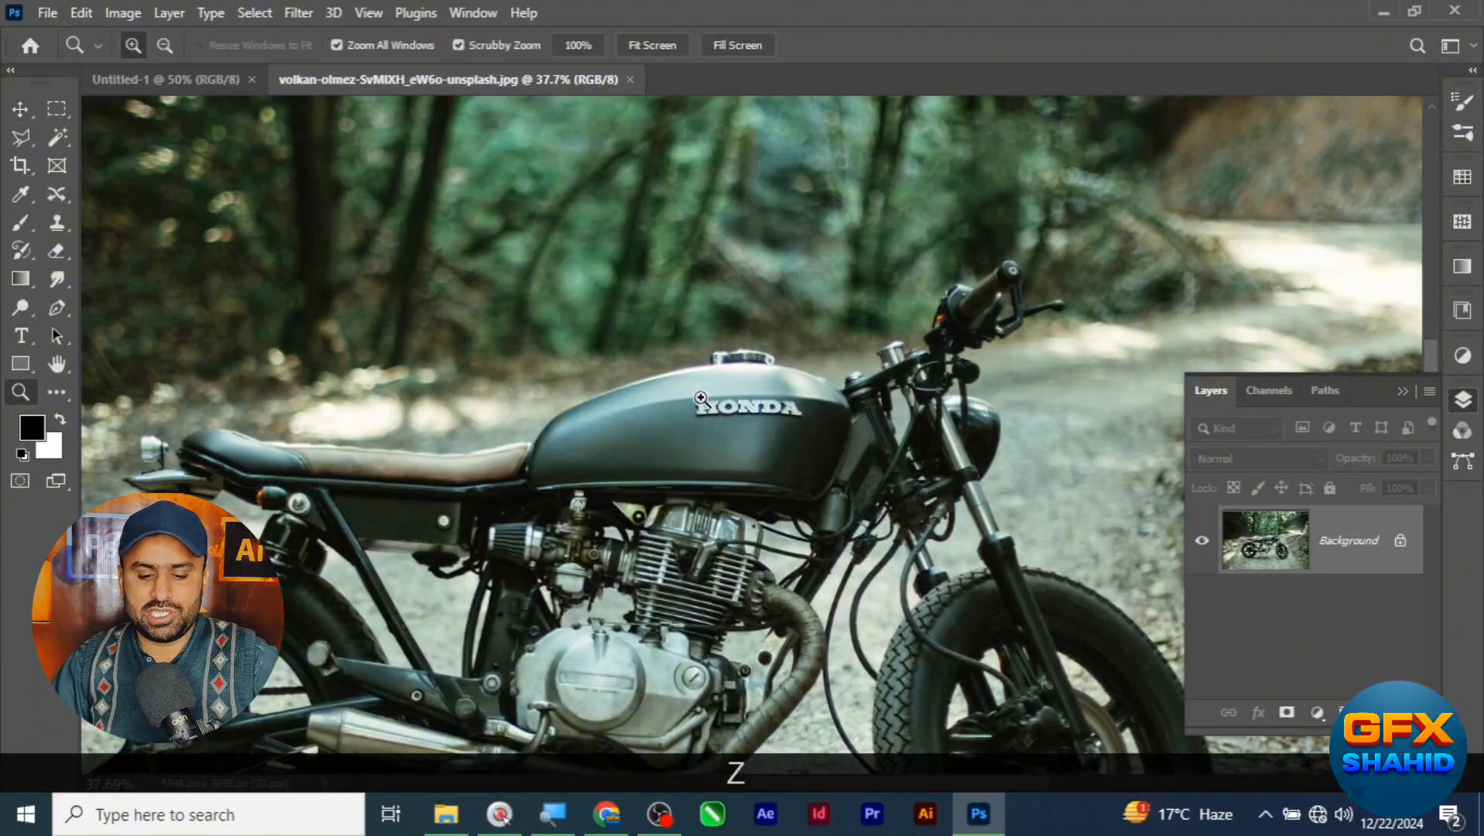
{"action": "left_click_drag", "start_coordinate": [700, 387], "coordinate": [651, 221]}
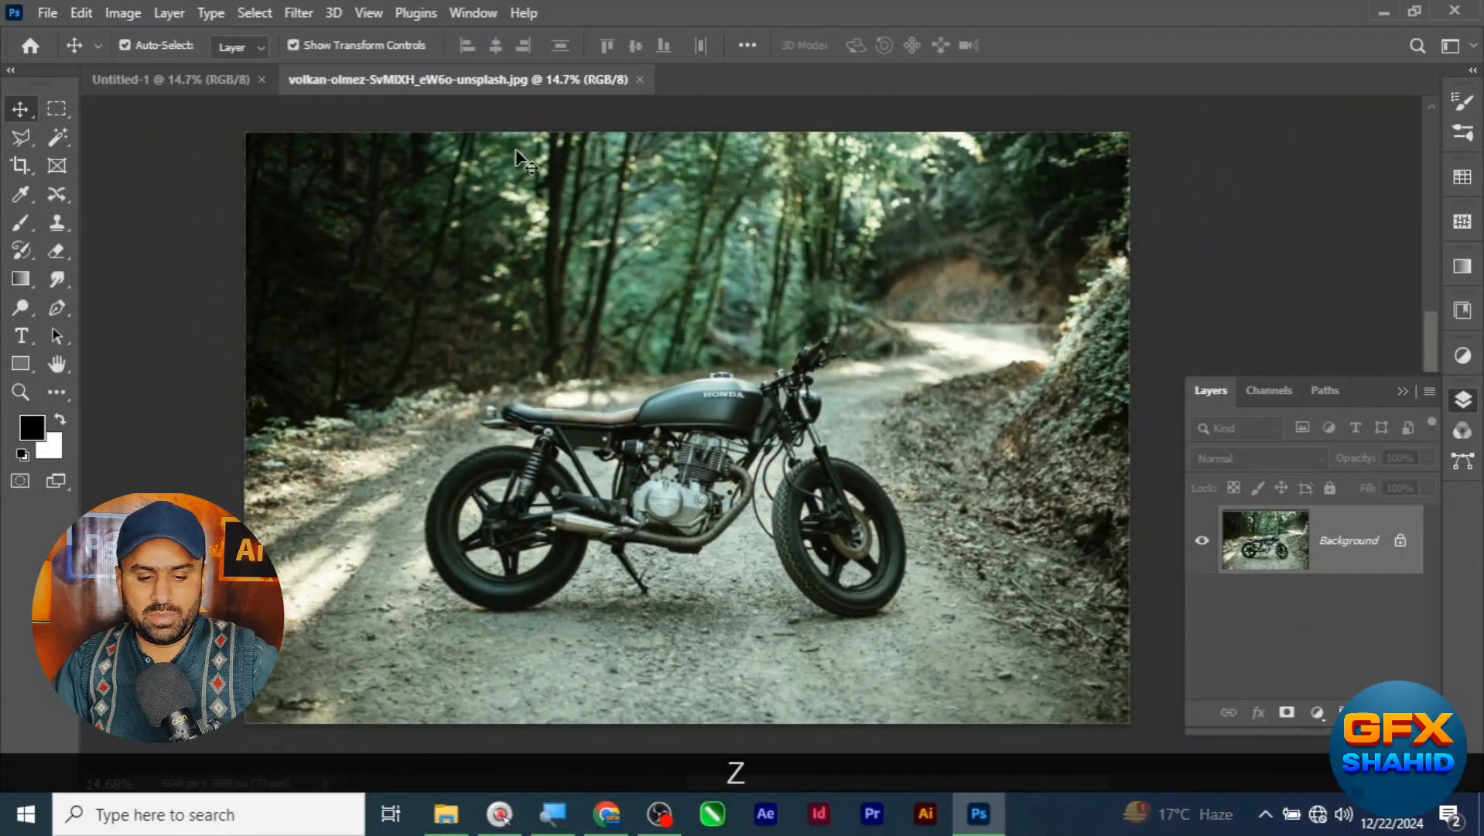
Compare the blank Untitled-1 canvas with the motorcycle photo, and copy the entire photo
{"action": "left_click", "coordinate": [170, 80]}
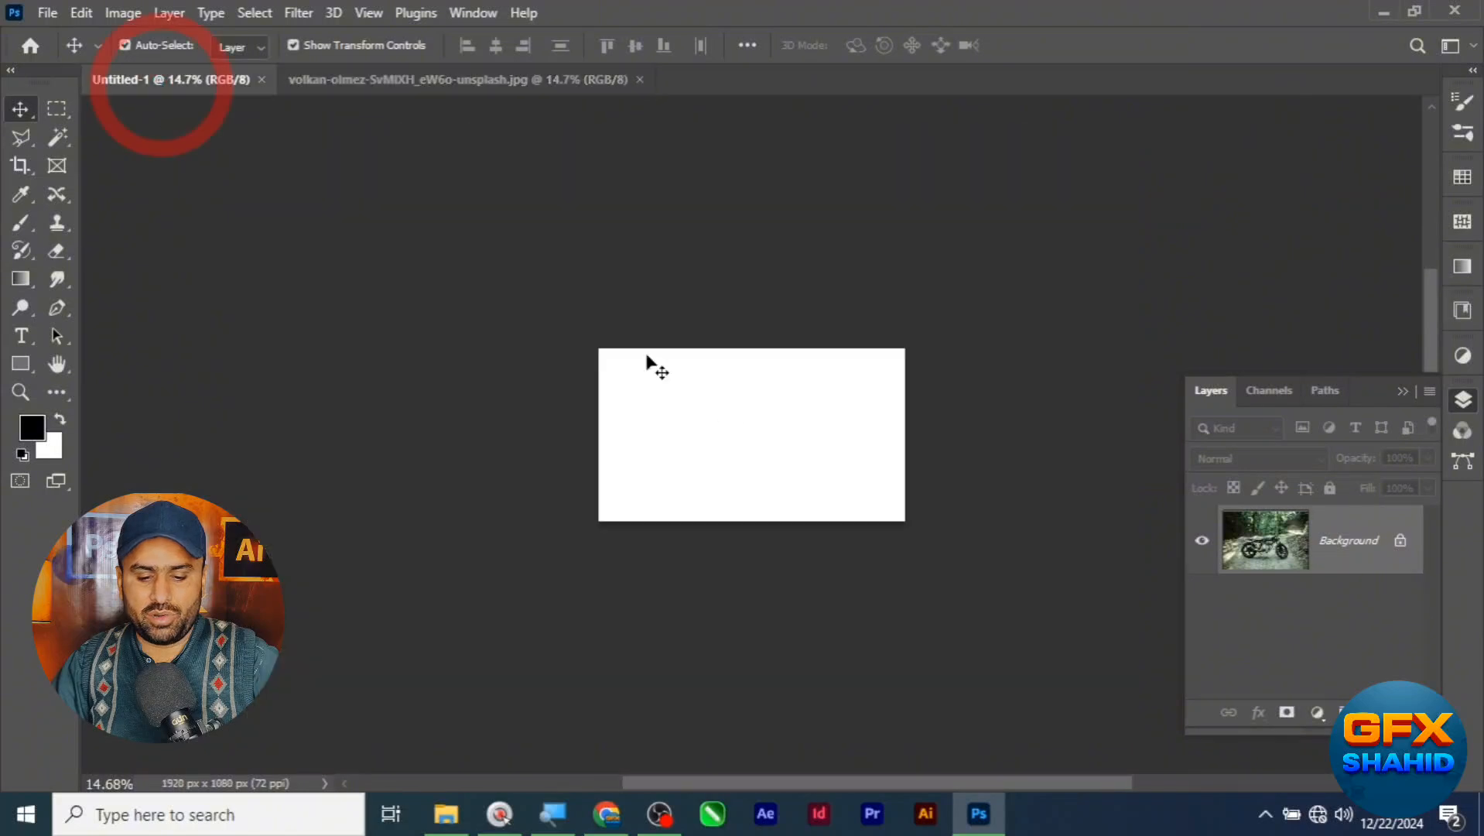
{"action": "key", "text": "z"}
{"action": "left_click_drag", "start_coordinate": [742, 421], "coordinate": [796, 439]}
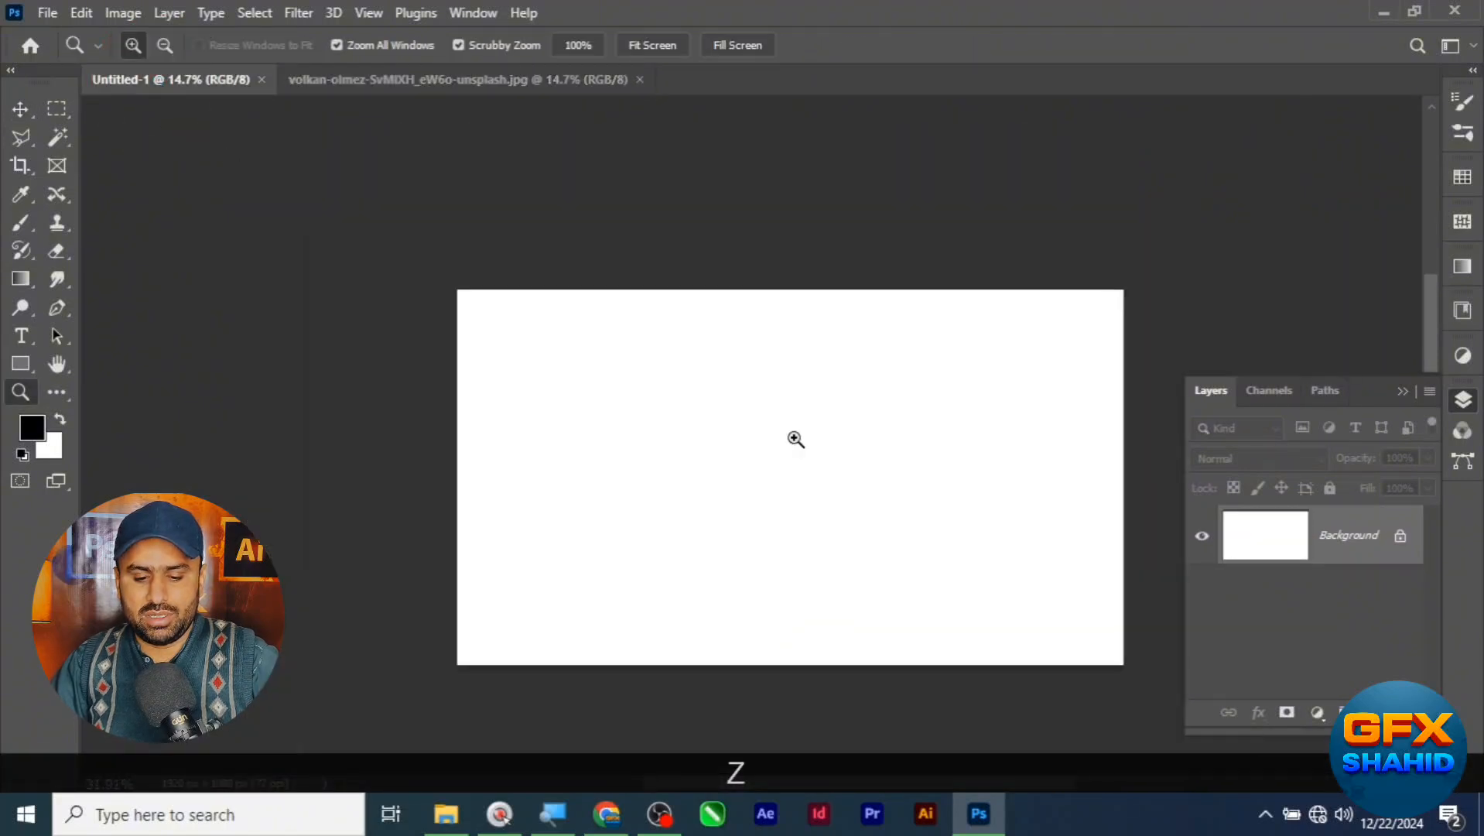
{"action": "left_click", "coordinate": [439, 80]}
{"action": "key", "text": "z"}
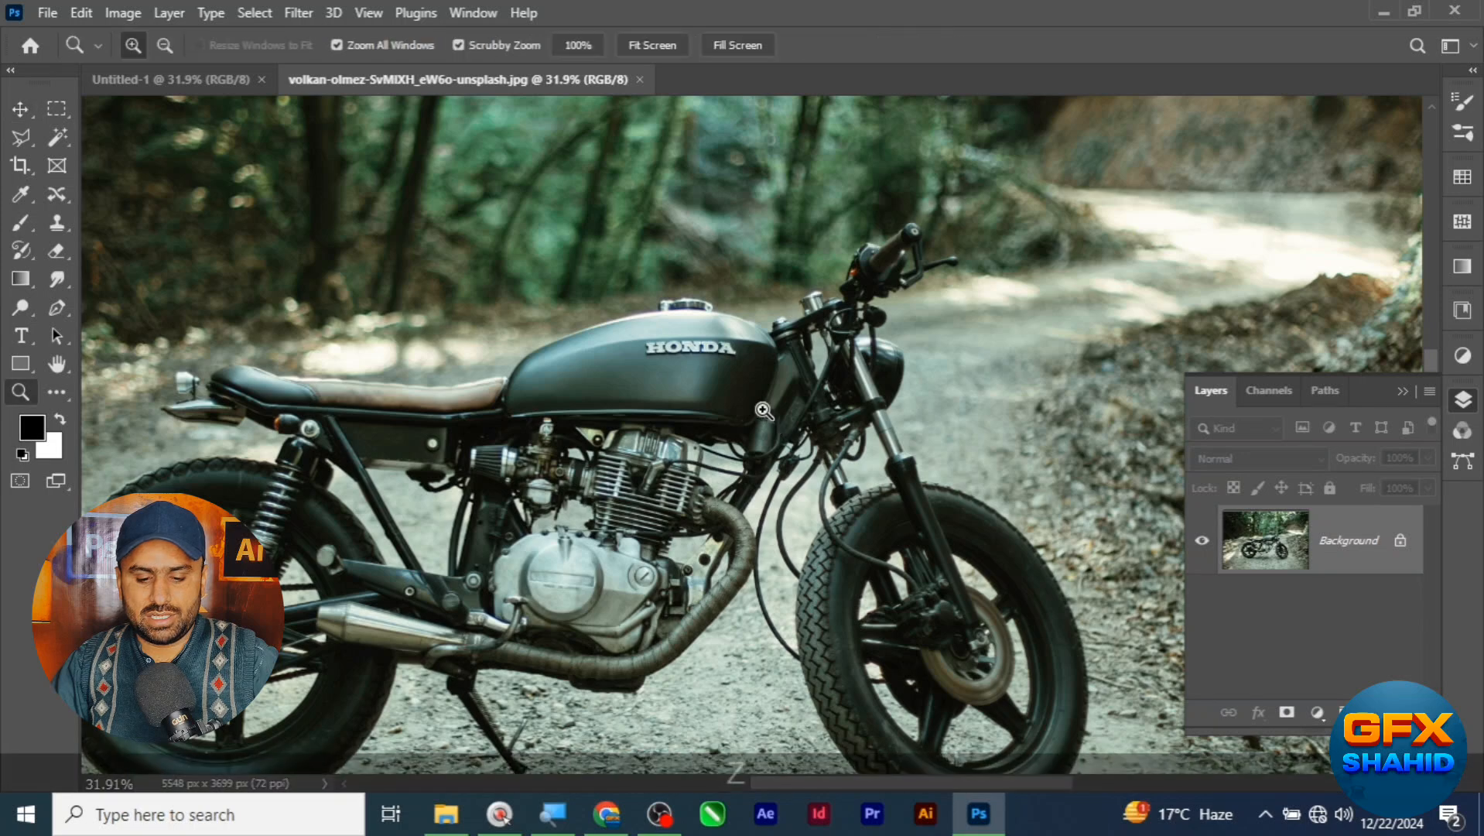
{"action": "left_click_drag", "start_coordinate": [770, 422], "coordinate": [610, 290]}
{"action": "key", "text": "ctrl+a"}
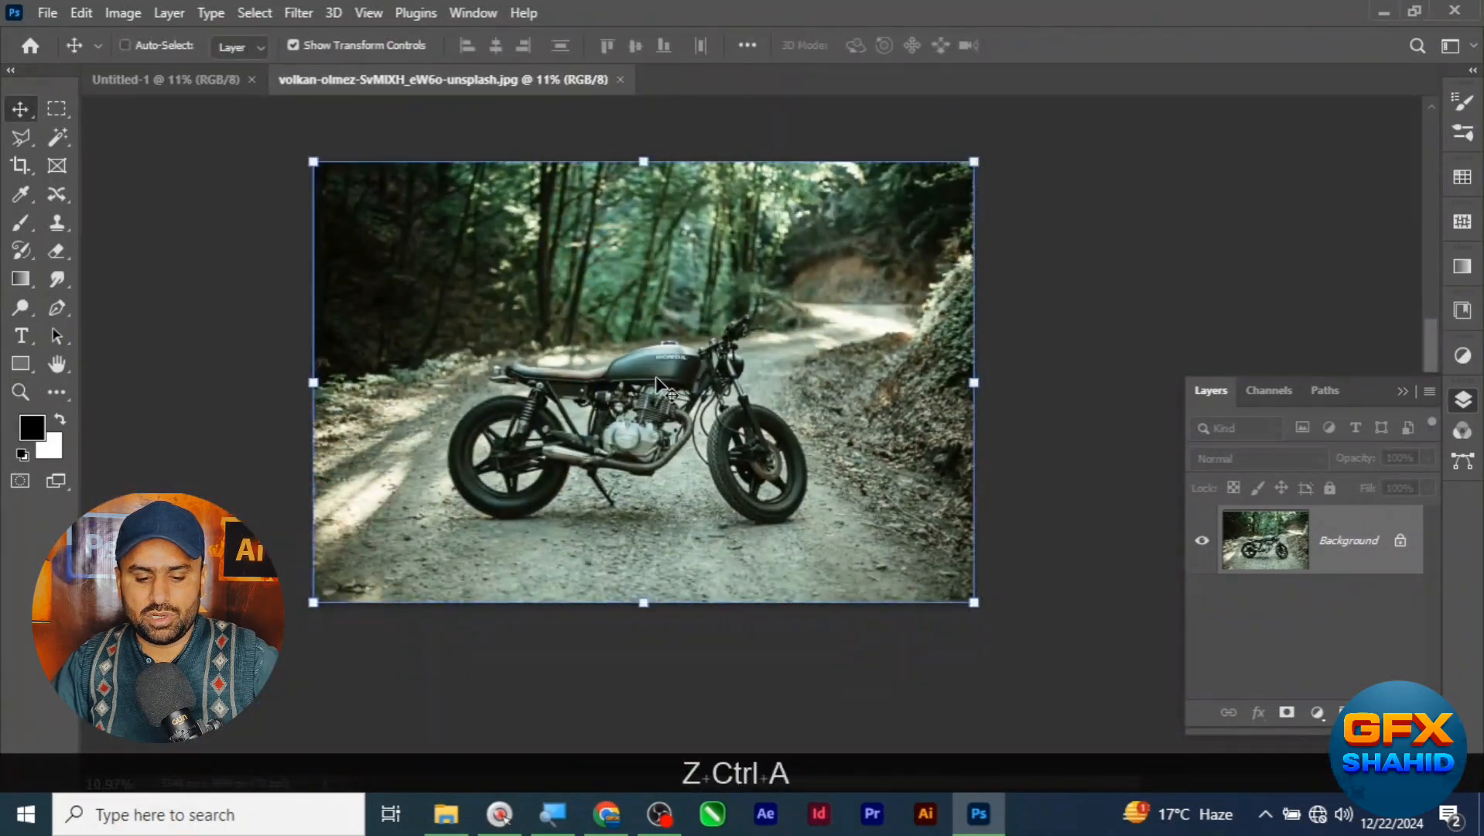
{"action": "key", "text": "ctrl+c"}
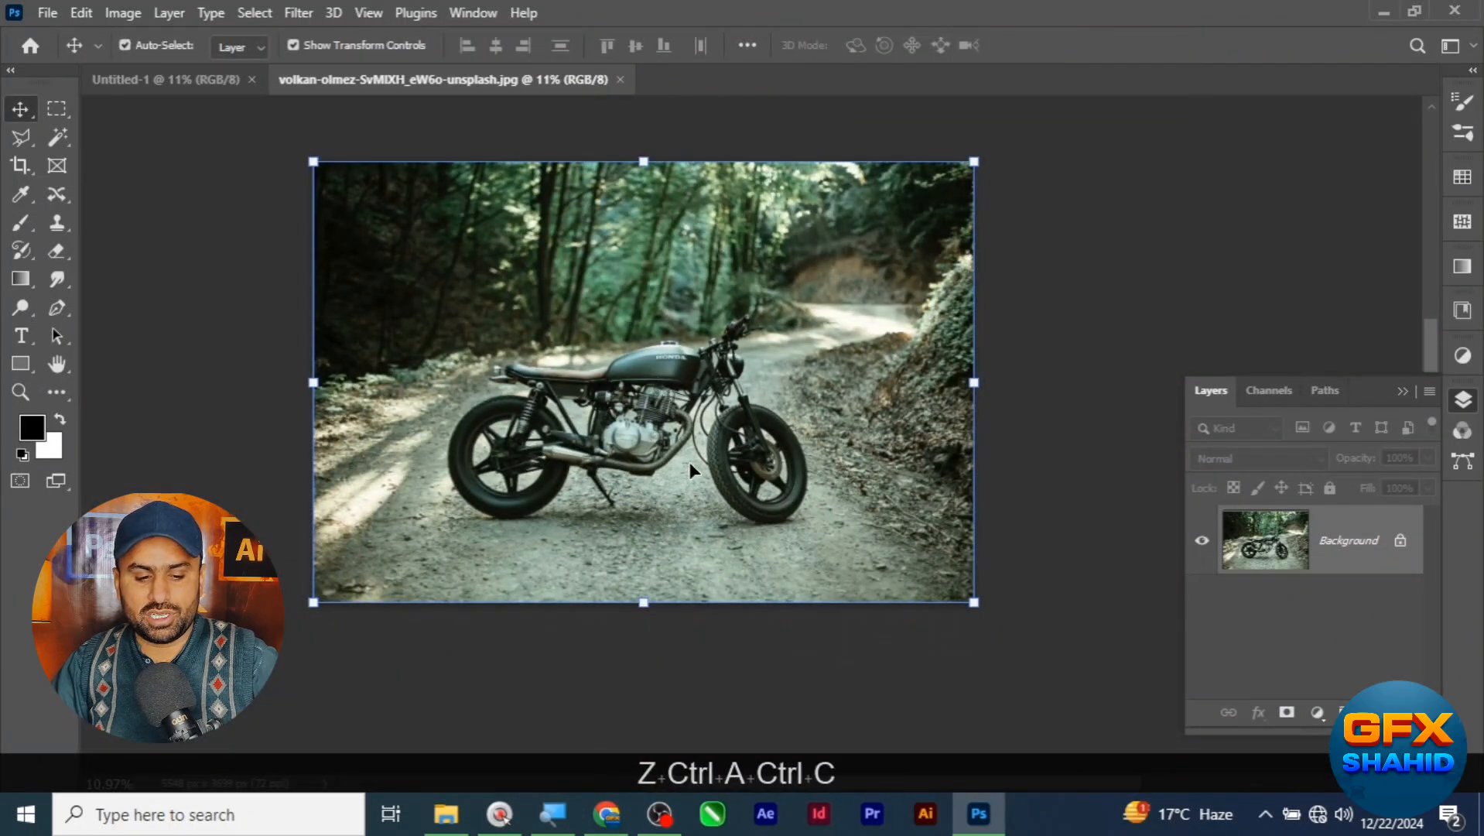
Paste the photo into Untitled-1 and move it so the motorcycle is roughly centred on the canvas
{"action": "left_click", "coordinate": [167, 80]}
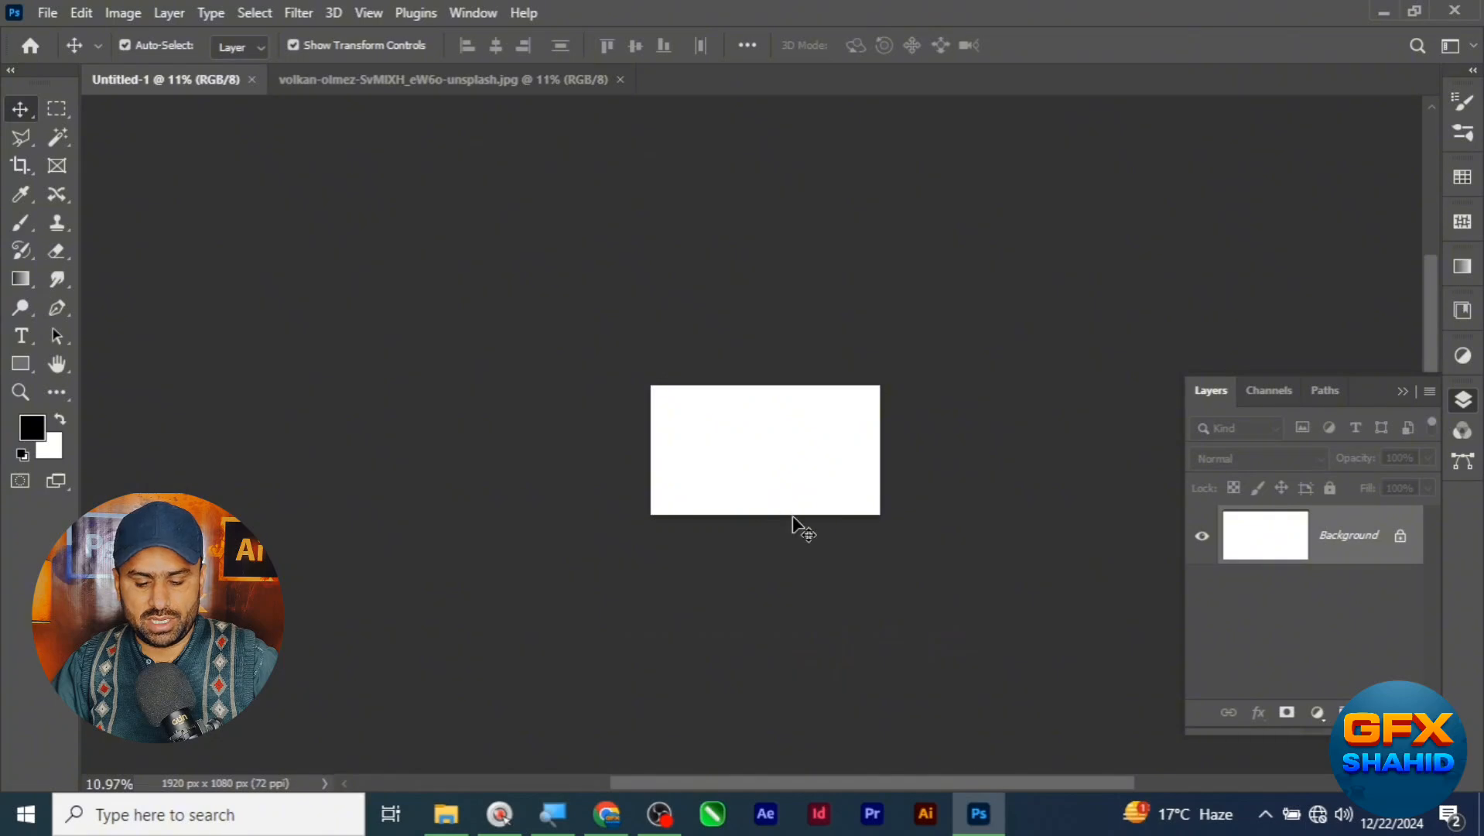
{"action": "key", "text": "ctrl+v"}
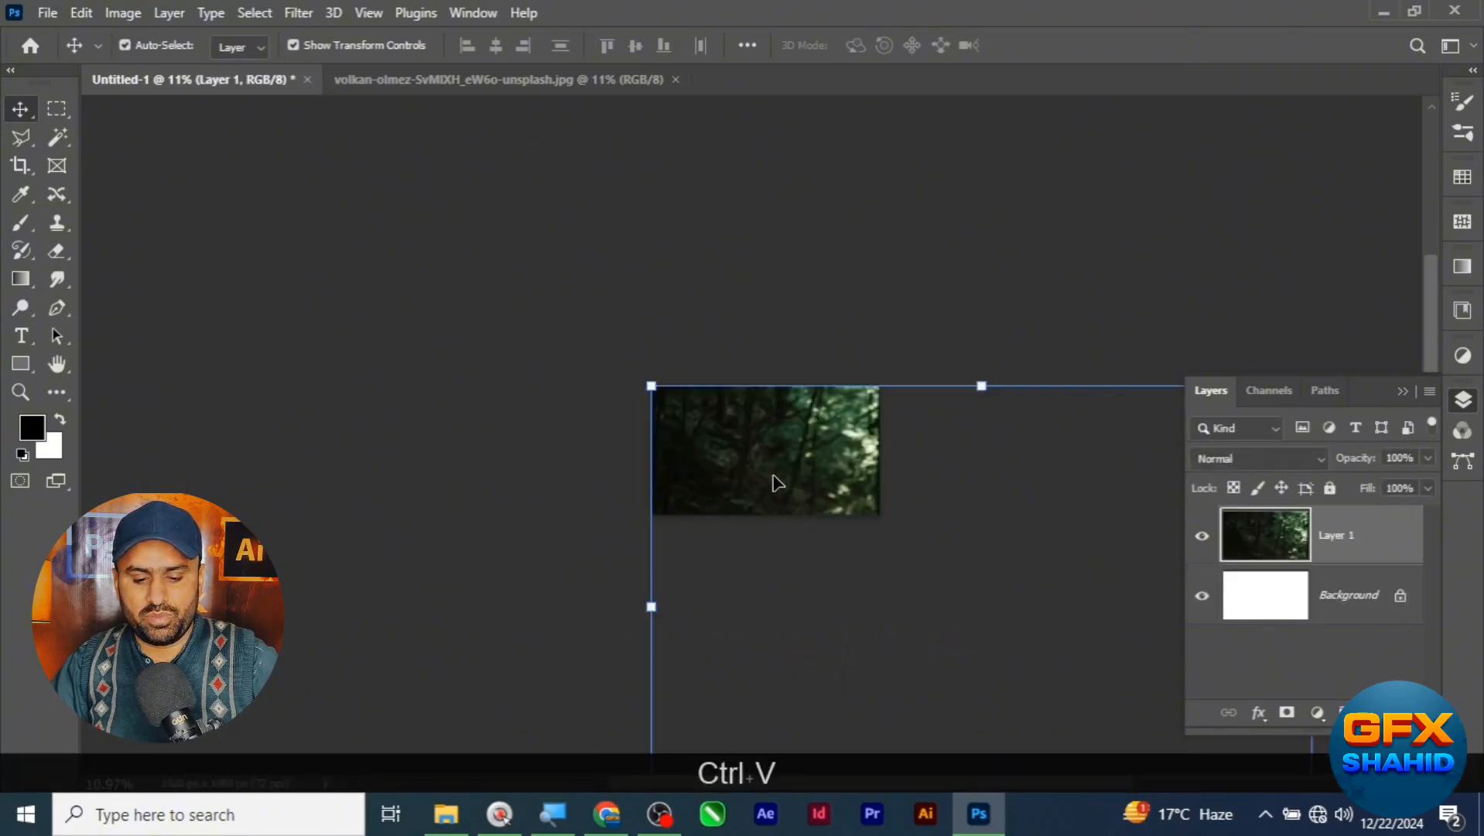
{"action": "left_click_drag", "start_coordinate": [771, 480], "coordinate": [559, 288]}
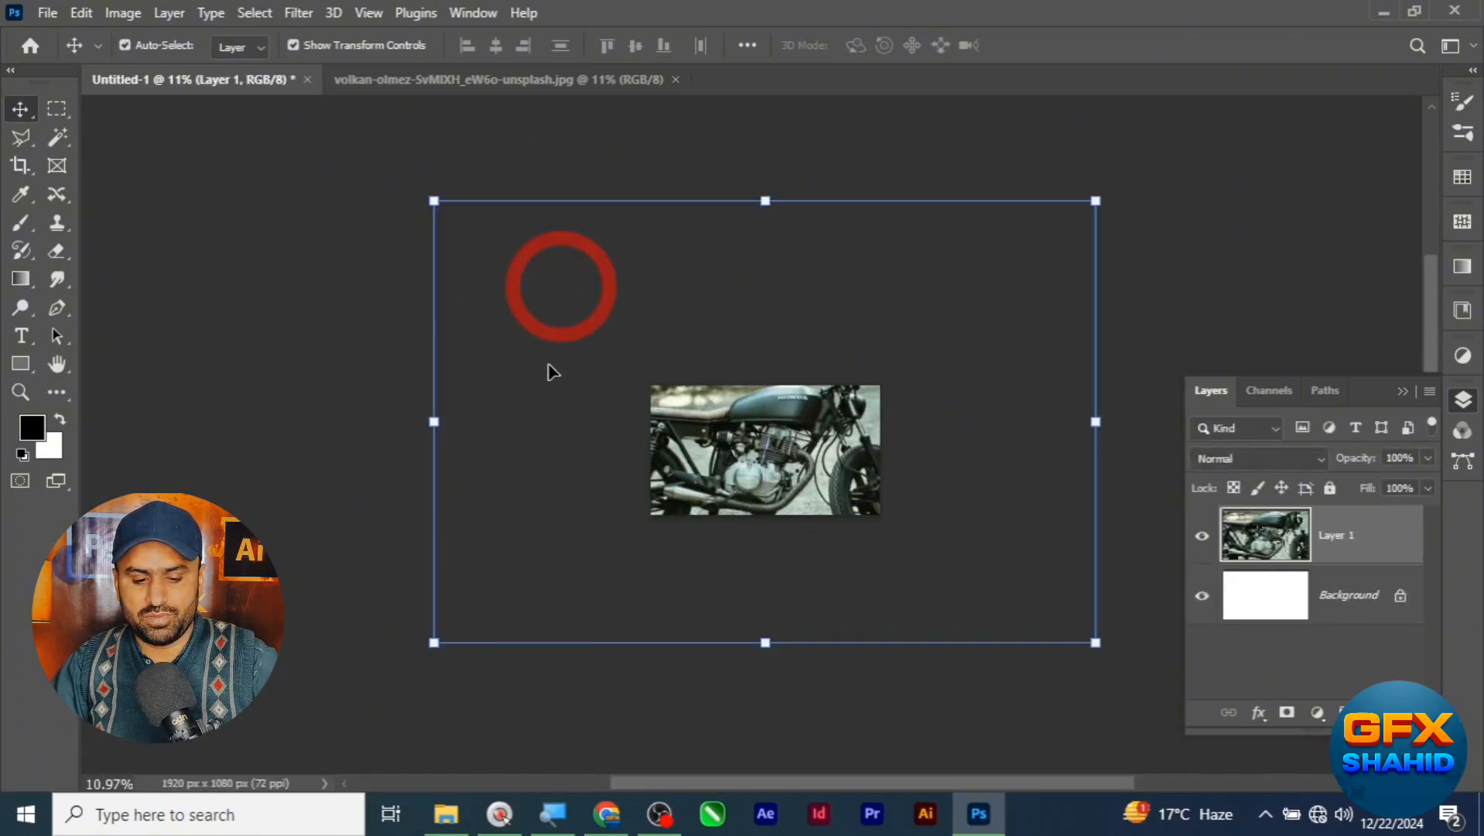
{"action": "scroll", "coordinate": [956, 490], "scroll_direction": "up", "scroll_amount": 2}
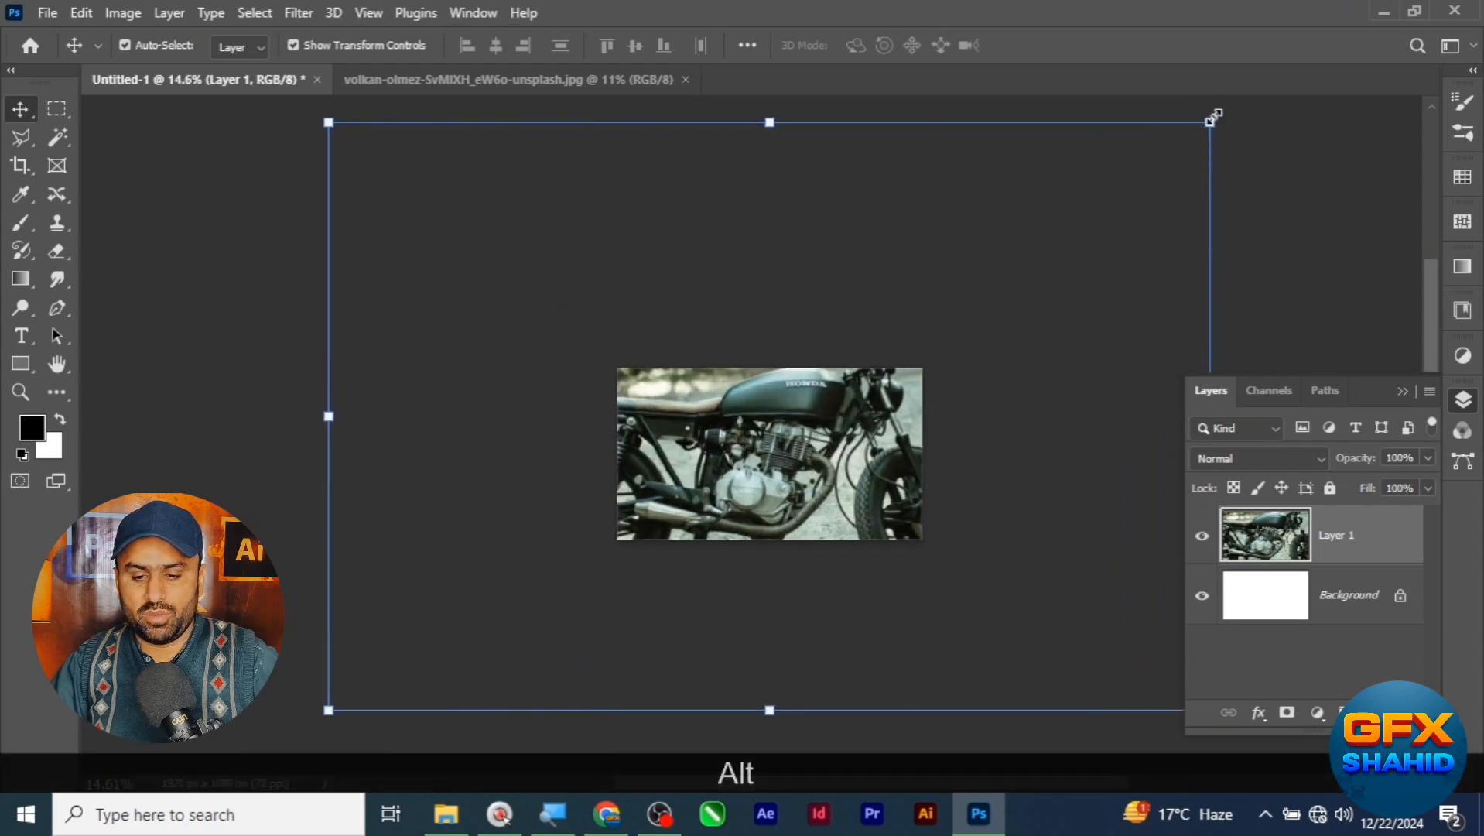
Scale the pasted photo layer down proportionally about its centre to about 3.70% and commit the transform
{"action": "left_click_drag", "start_coordinate": [1211, 122], "coordinate": [774, 379]}
{"action": "scroll", "coordinate": [798, 453], "scroll_direction": "up", "scroll_amount": 3}
{"action": "scroll", "coordinate": [755, 393], "scroll_direction": "up", "scroll_amount": 8}
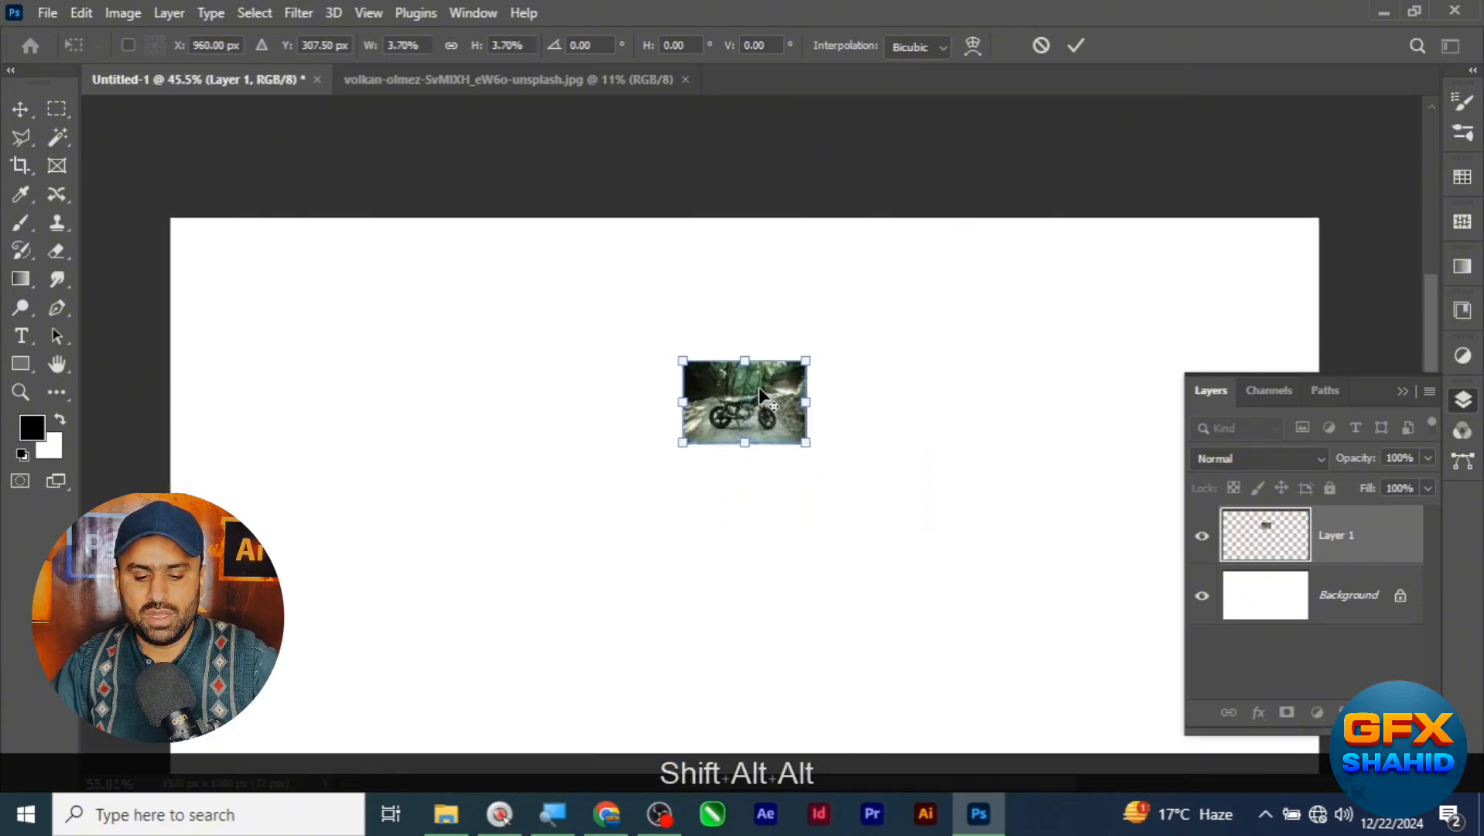
{"action": "scroll", "coordinate": [755, 417], "scroll_direction": "down", "scroll_amount": 8}
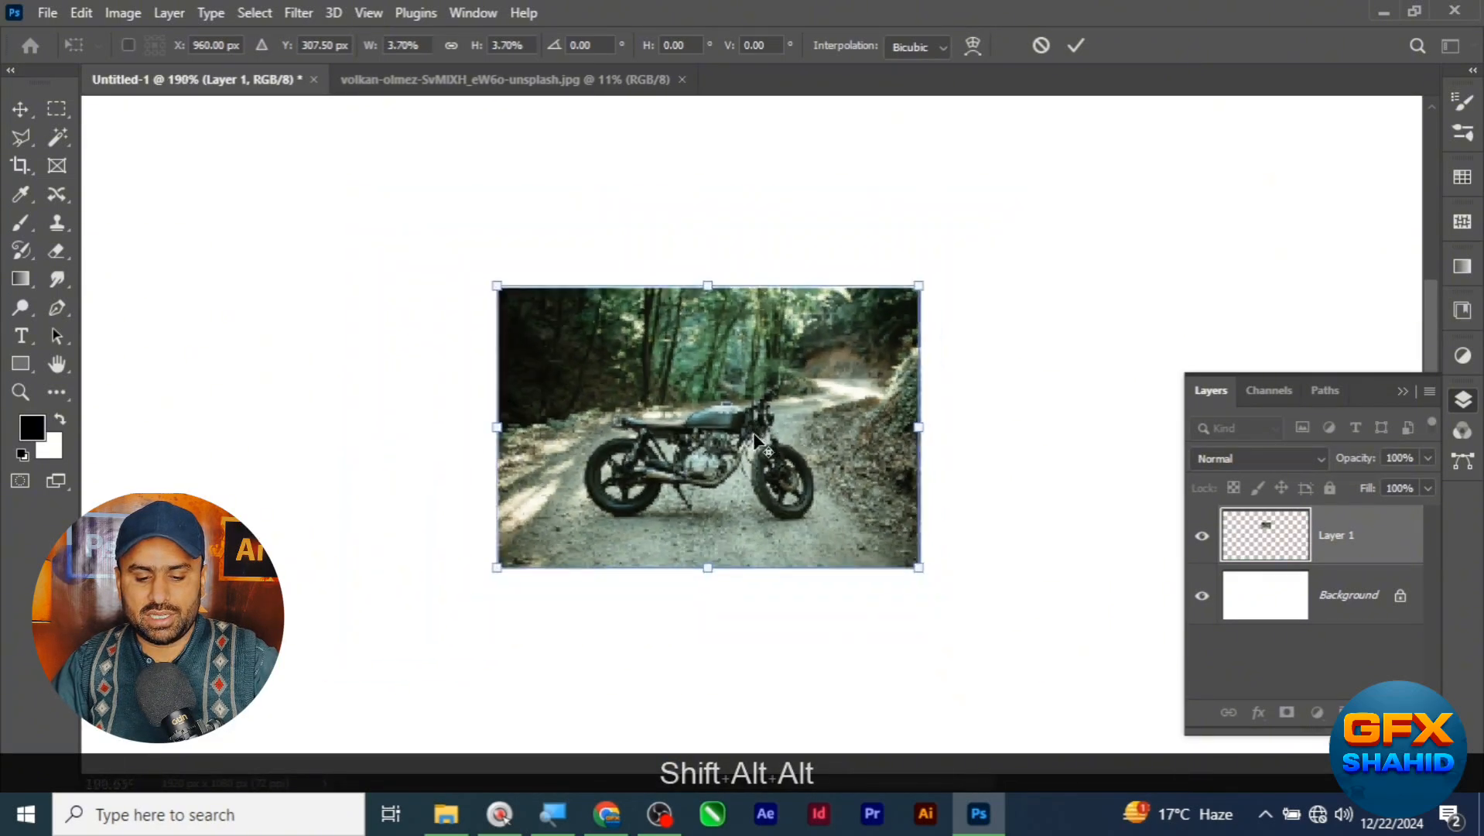
{"action": "key", "text": "Return"}
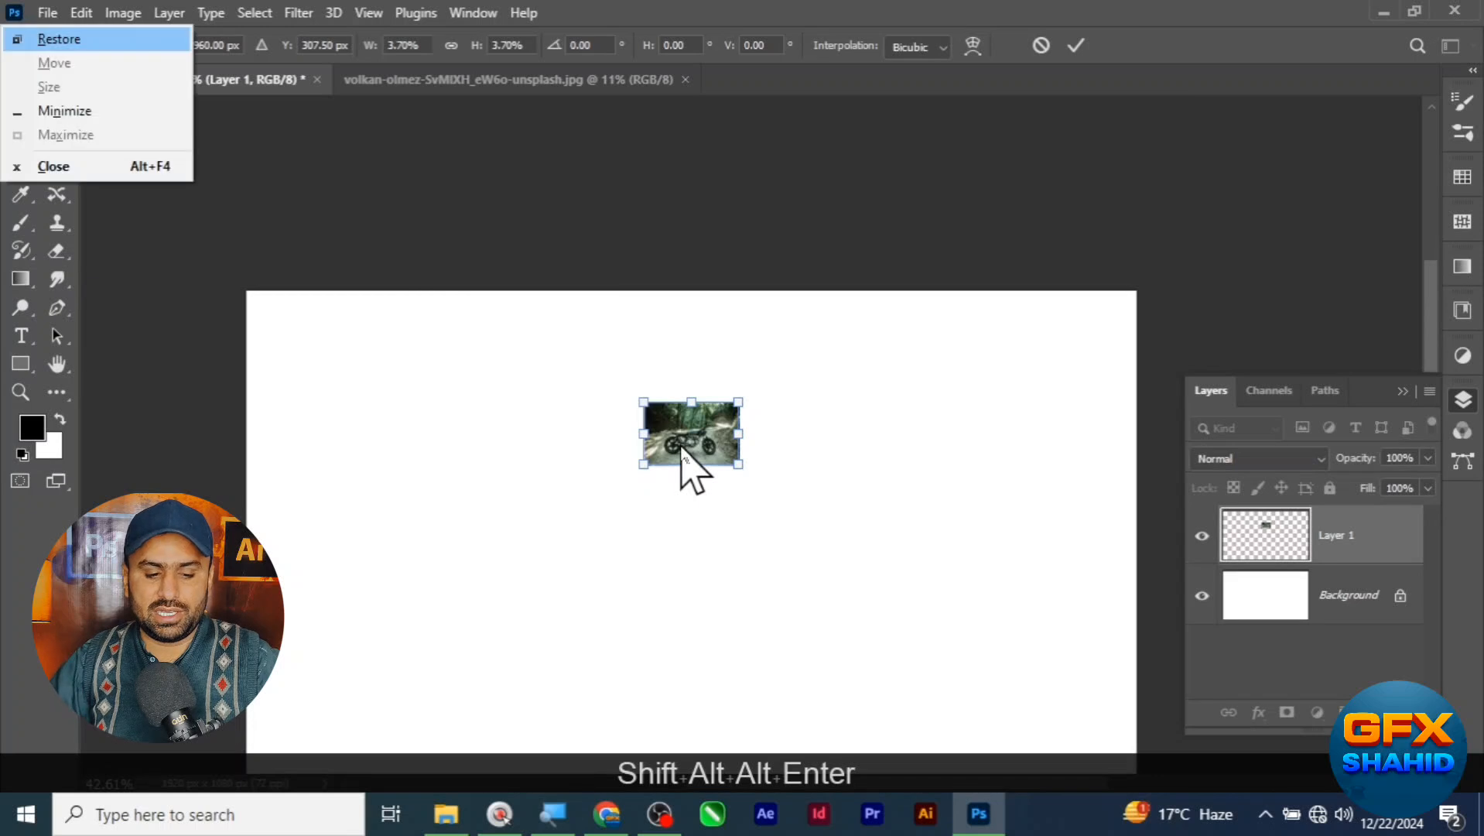
{"action": "left_click", "coordinate": [672, 436]}
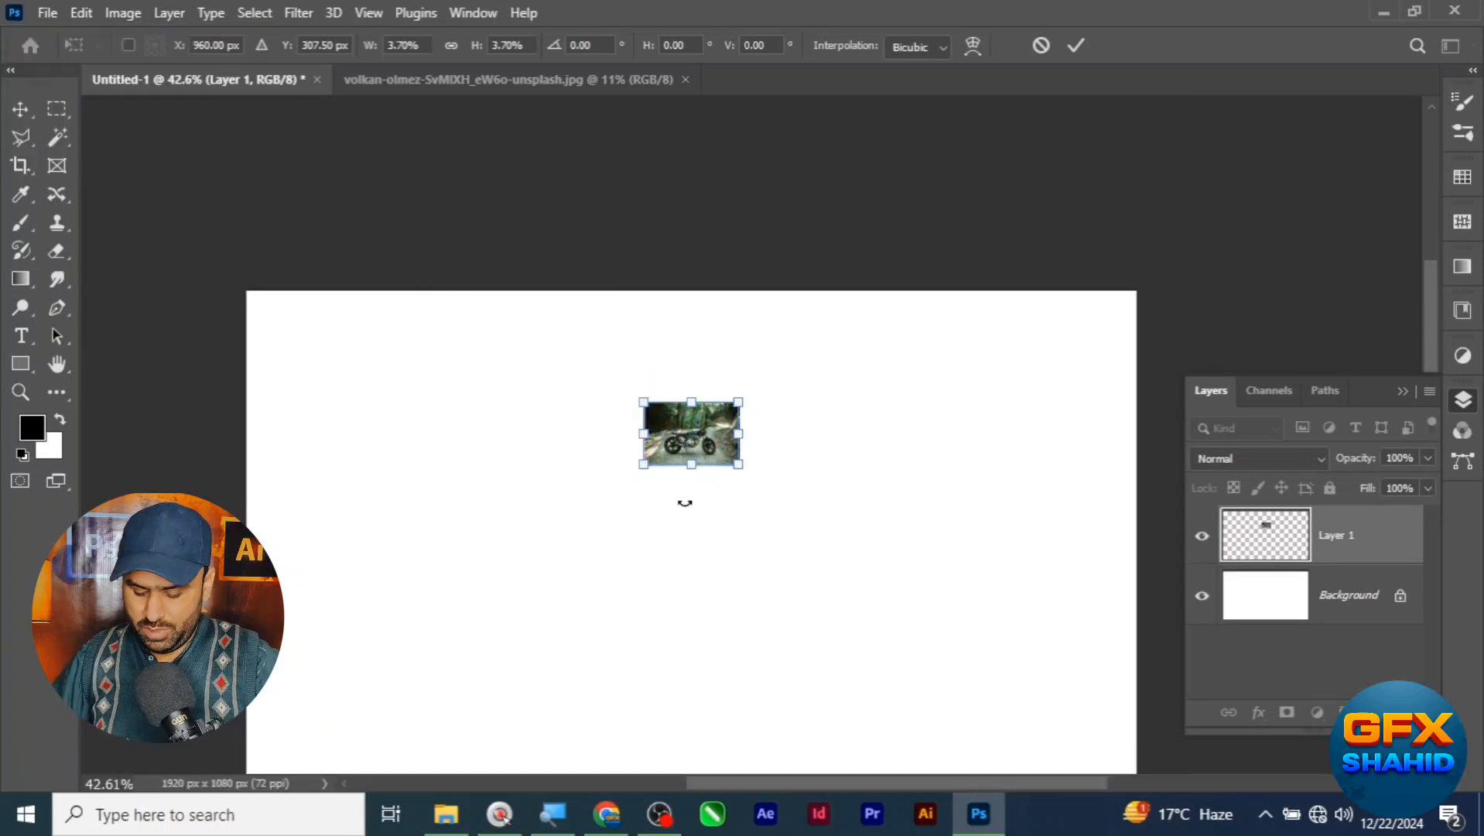
{"action": "key", "text": "Return"}
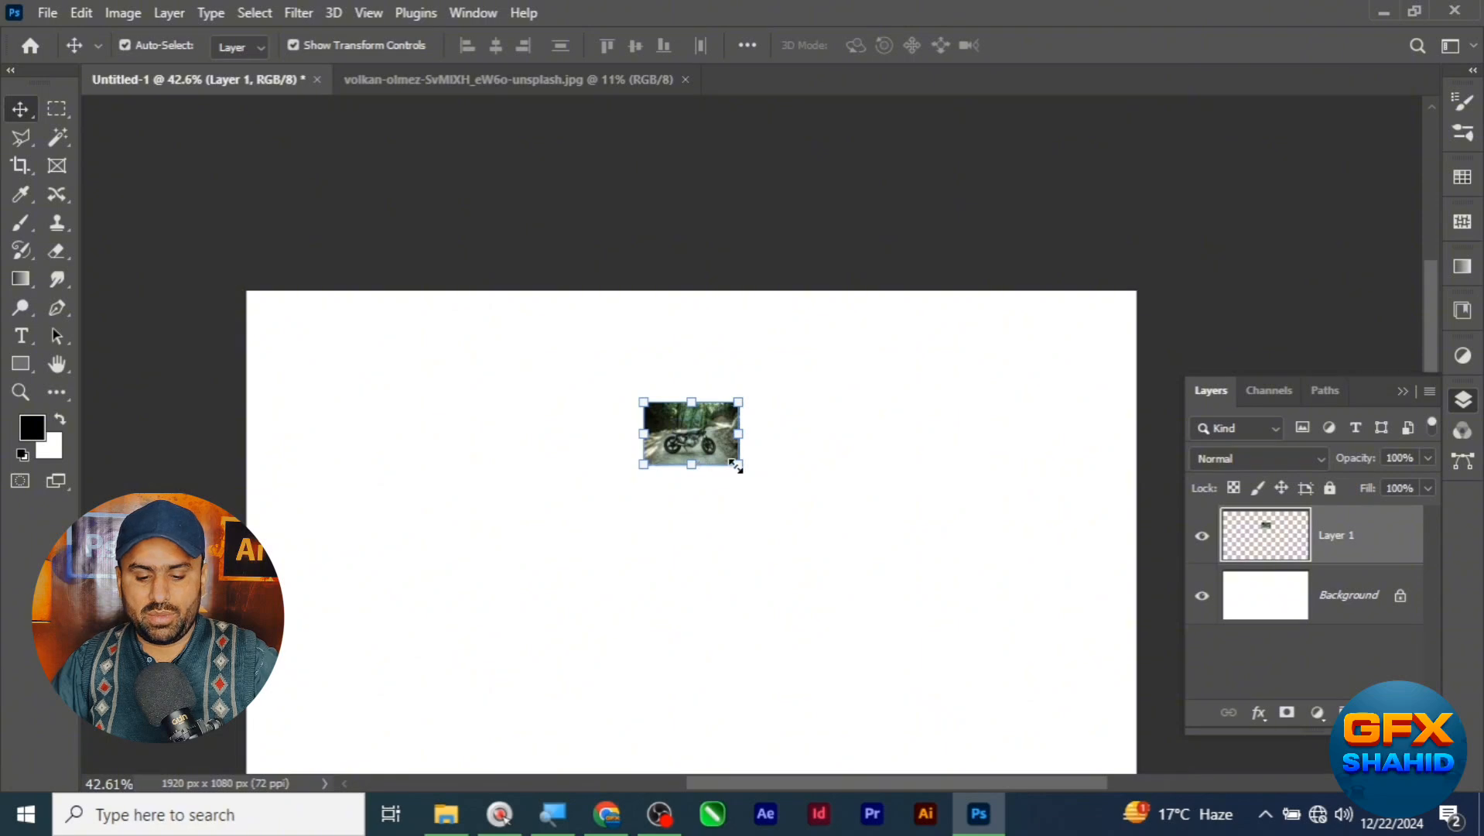
Enlarge the shrunken photo layer proportionally to about 948% and move it down to cover the canvas
{"action": "left_click_drag", "start_coordinate": [736, 464], "coordinate": [1144, 733]}
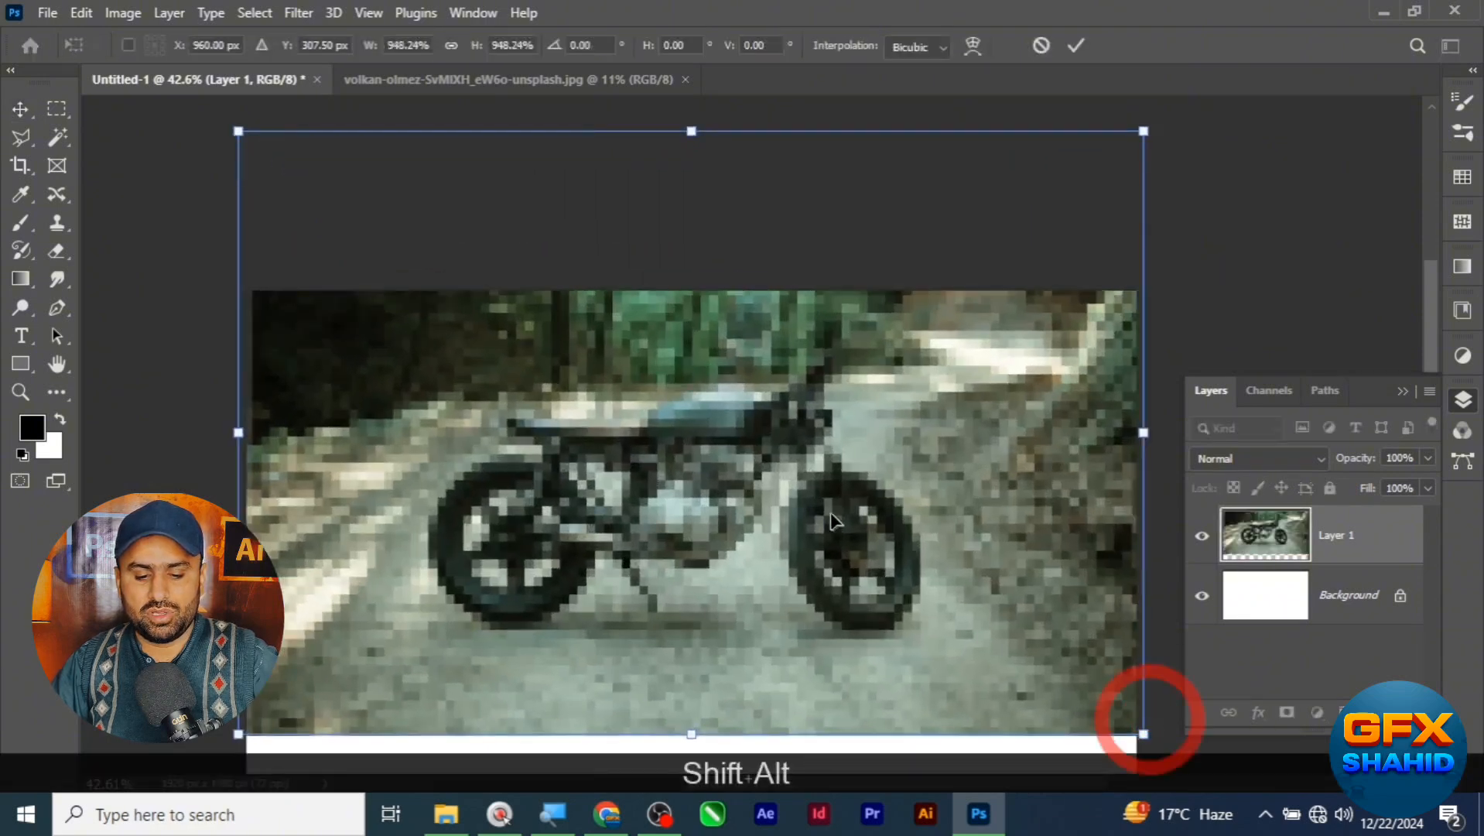
{"action": "key", "text": "Return"}
{"action": "left_click_drag", "start_coordinate": [759, 449], "coordinate": [775, 520]}
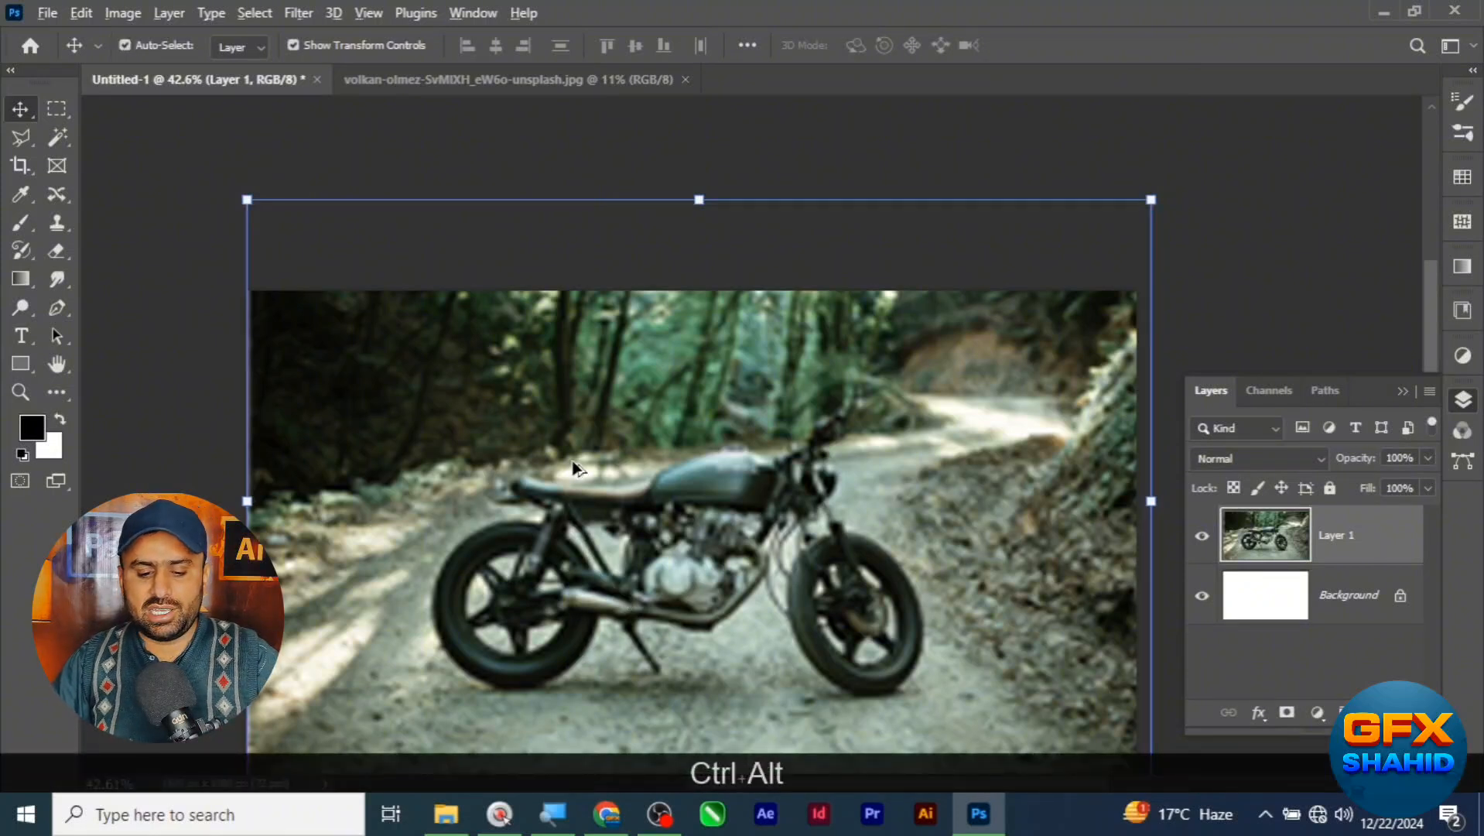
Undo the photo layer's move, enlargement and reduction
{"action": "scroll", "coordinate": [573, 460], "scroll_direction": "down", "scroll_amount": 3}
{"action": "key", "text": "ctrl+z"}
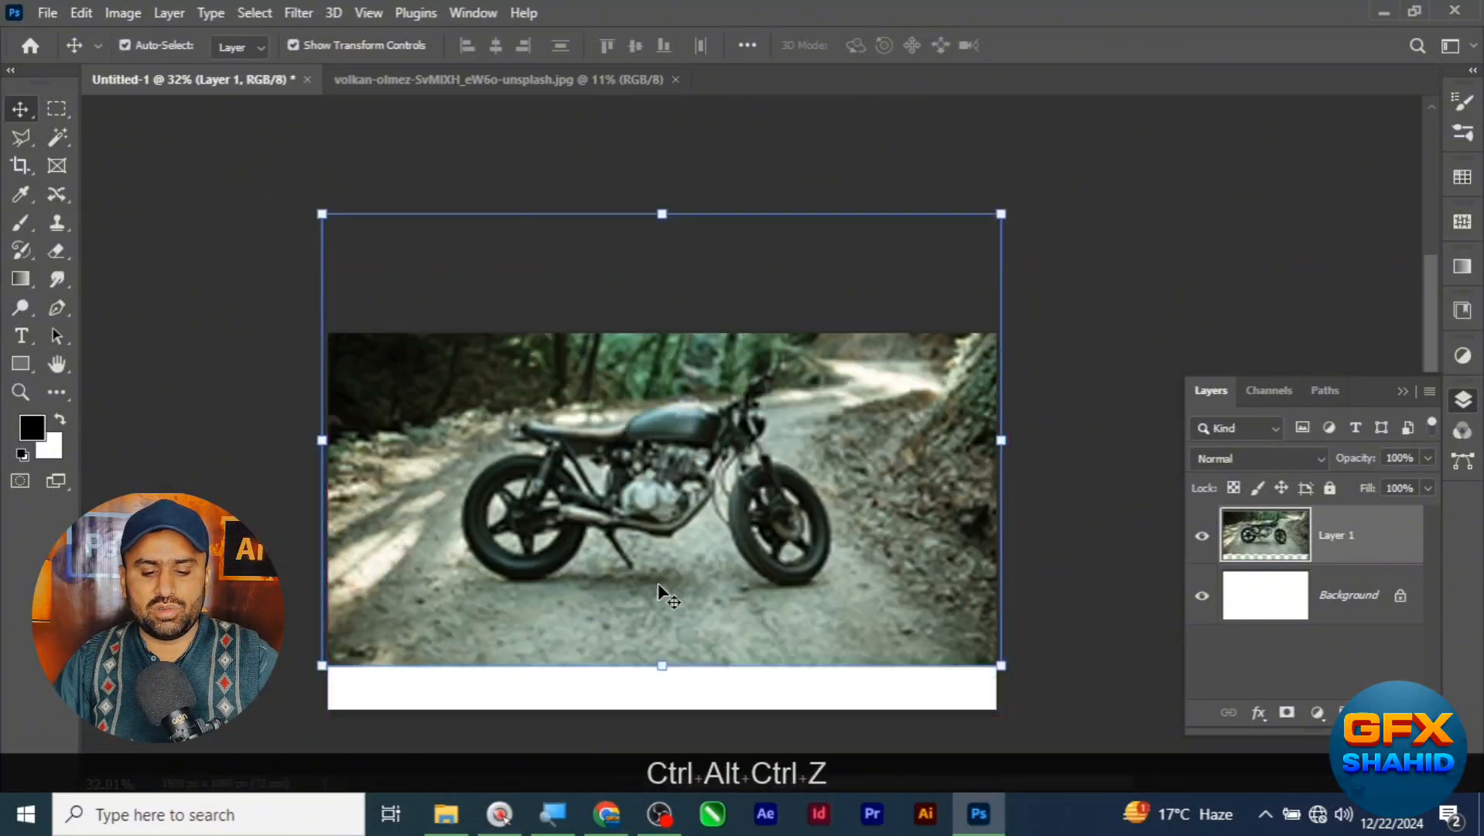
{"action": "key", "text": "ctrl+z"}
{"action": "key", "text": "ctrl+z"}
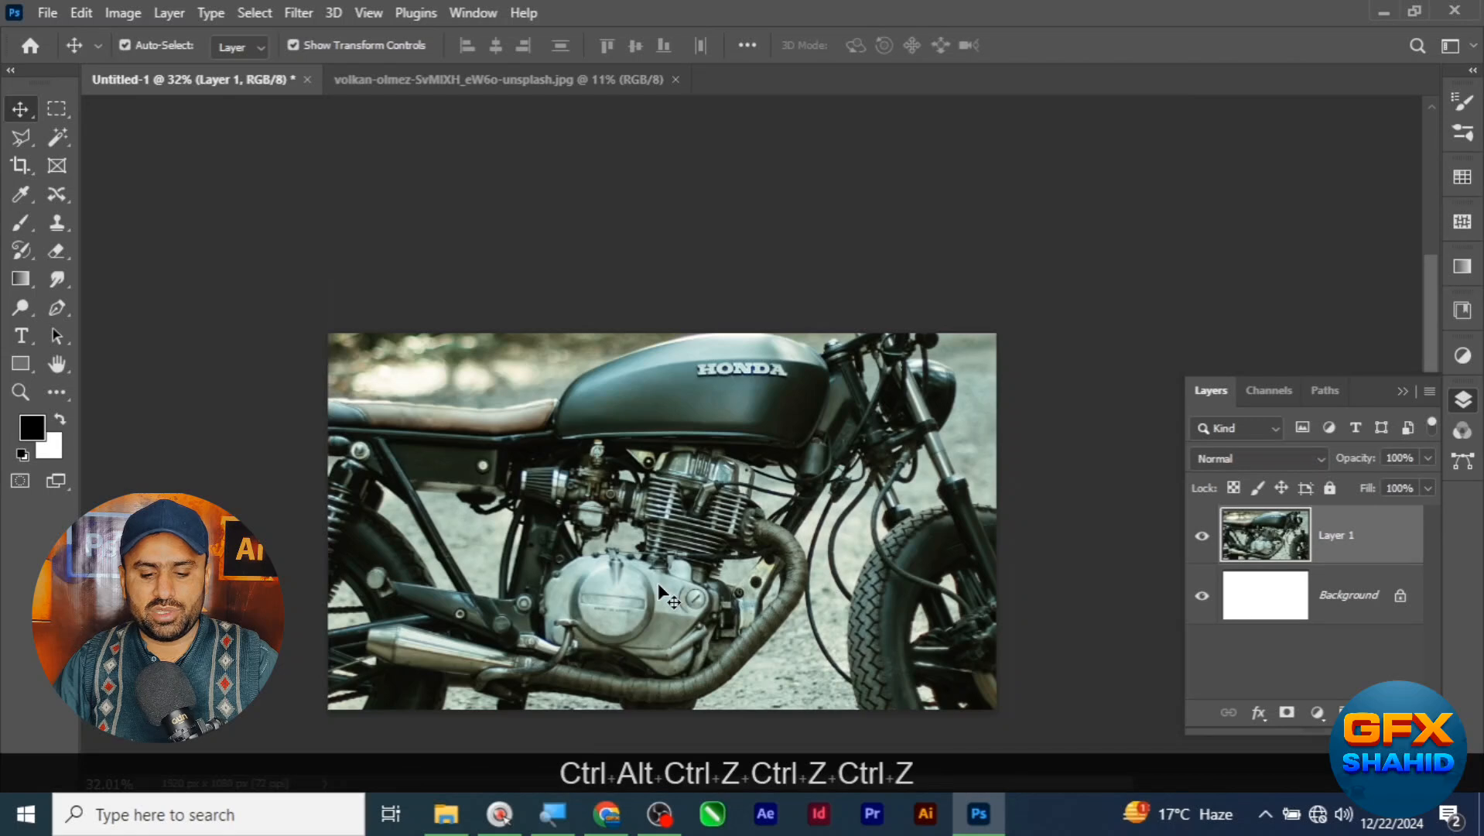
{"action": "scroll", "coordinate": [676, 428], "scroll_direction": "down", "scroll_amount": 5}
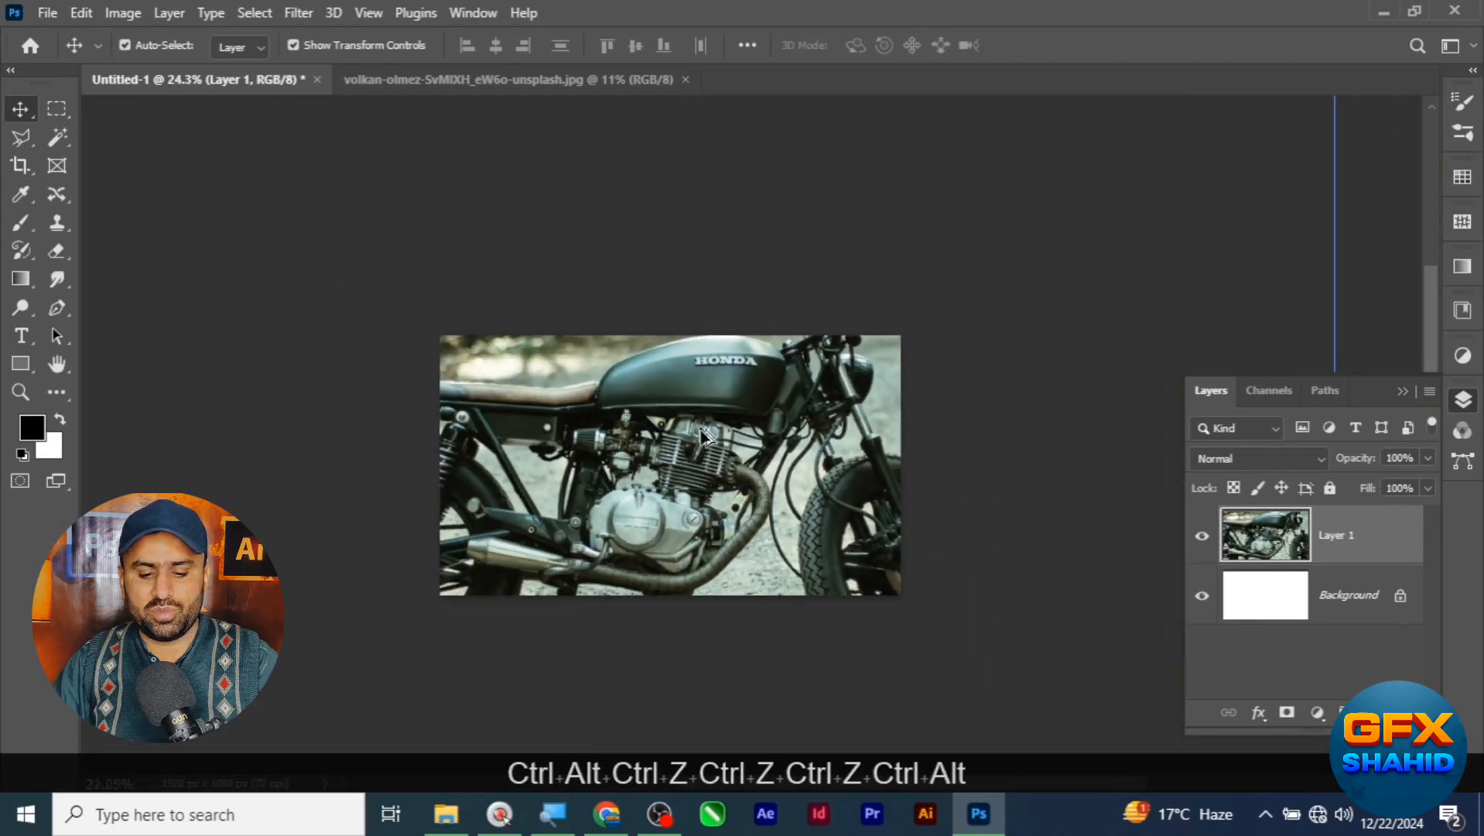
{"action": "scroll", "coordinate": [731, 474], "scroll_direction": "up", "scroll_amount": 1}
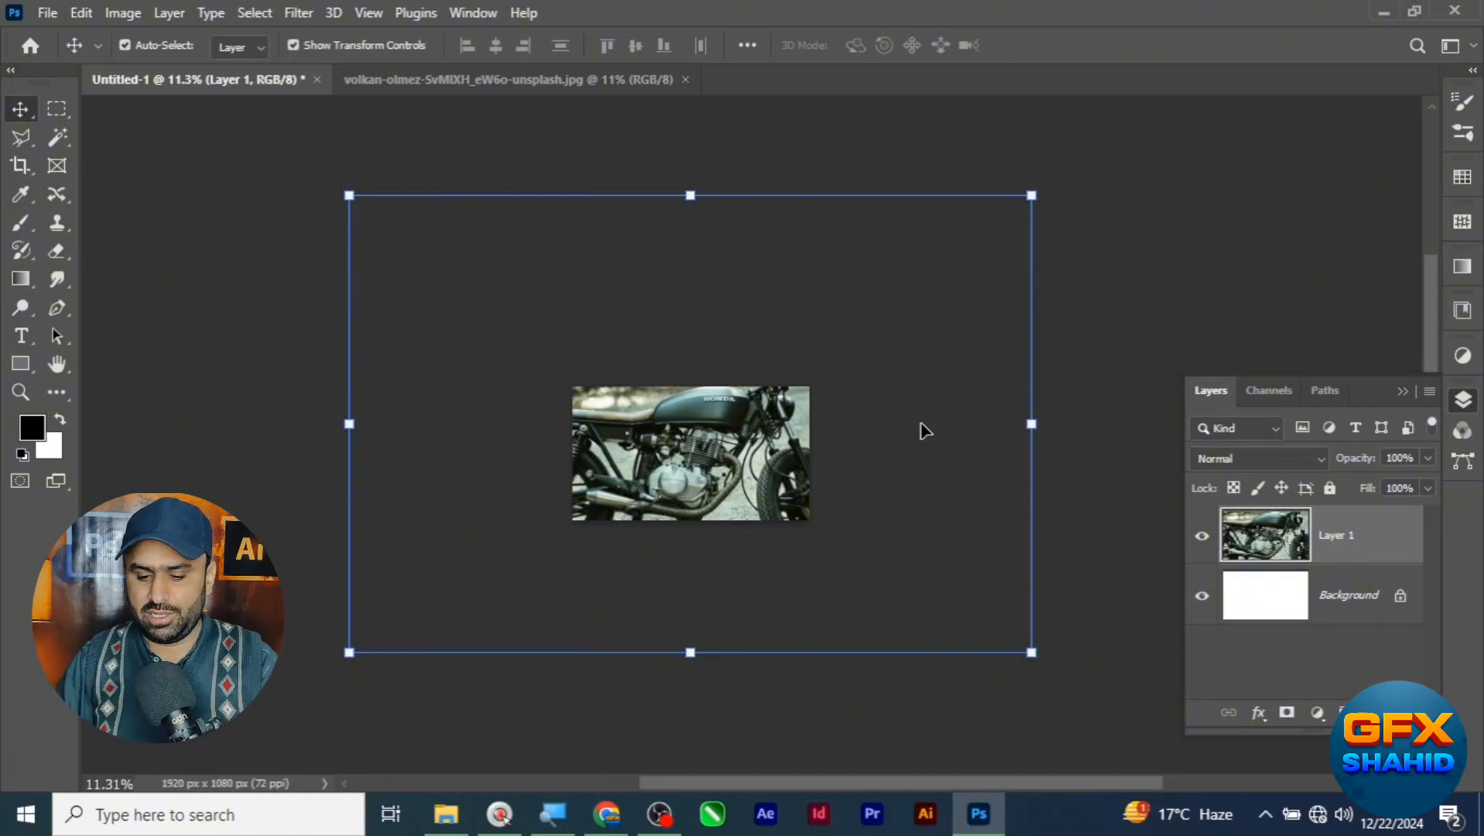
Convert Layer 1 to a smart object
{"action": "right_click", "coordinate": [1346, 553]}
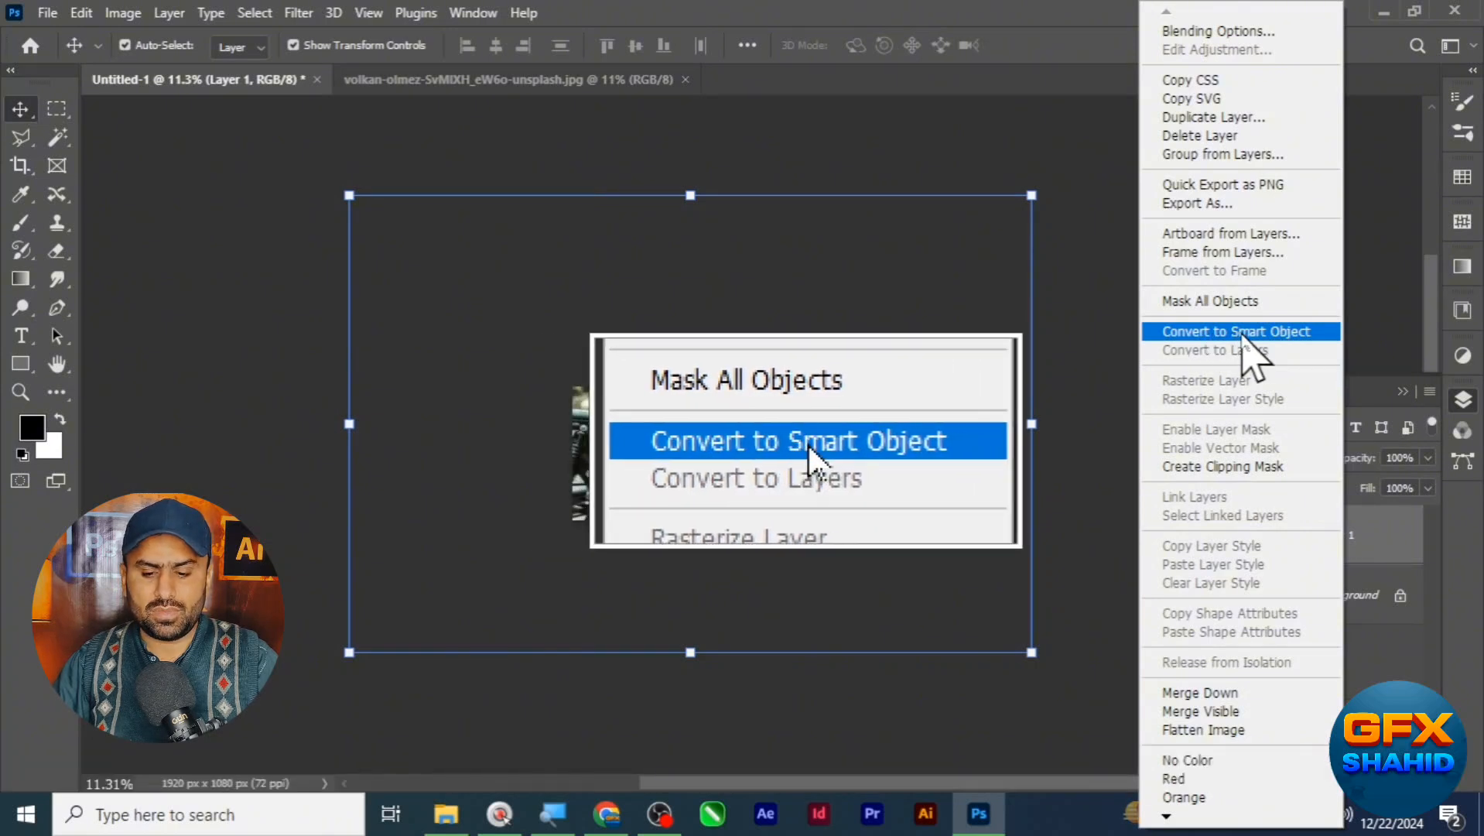
{"action": "left_click", "coordinate": [1243, 336]}
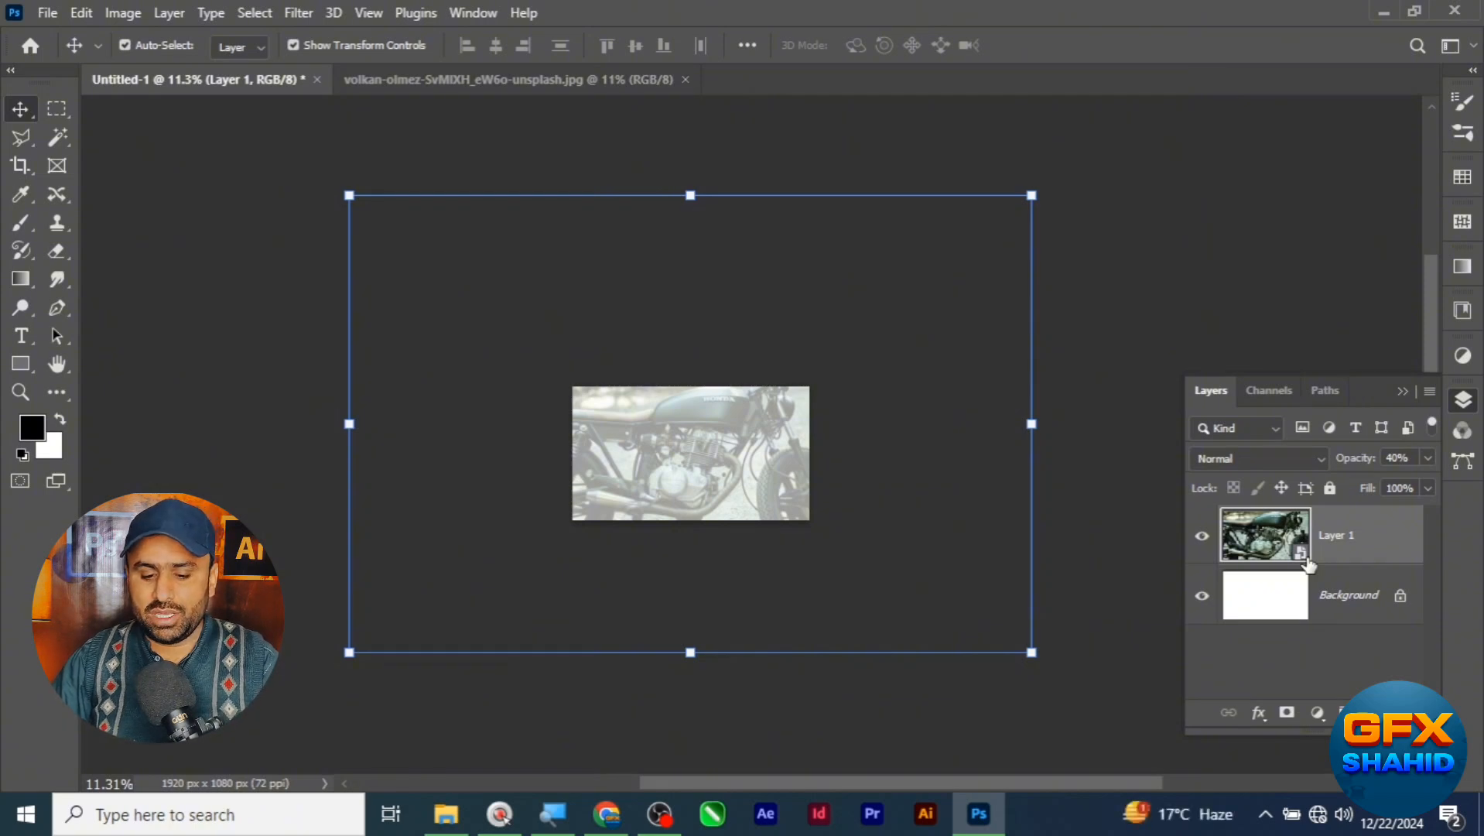
{"action": "key", "text": "Return"}
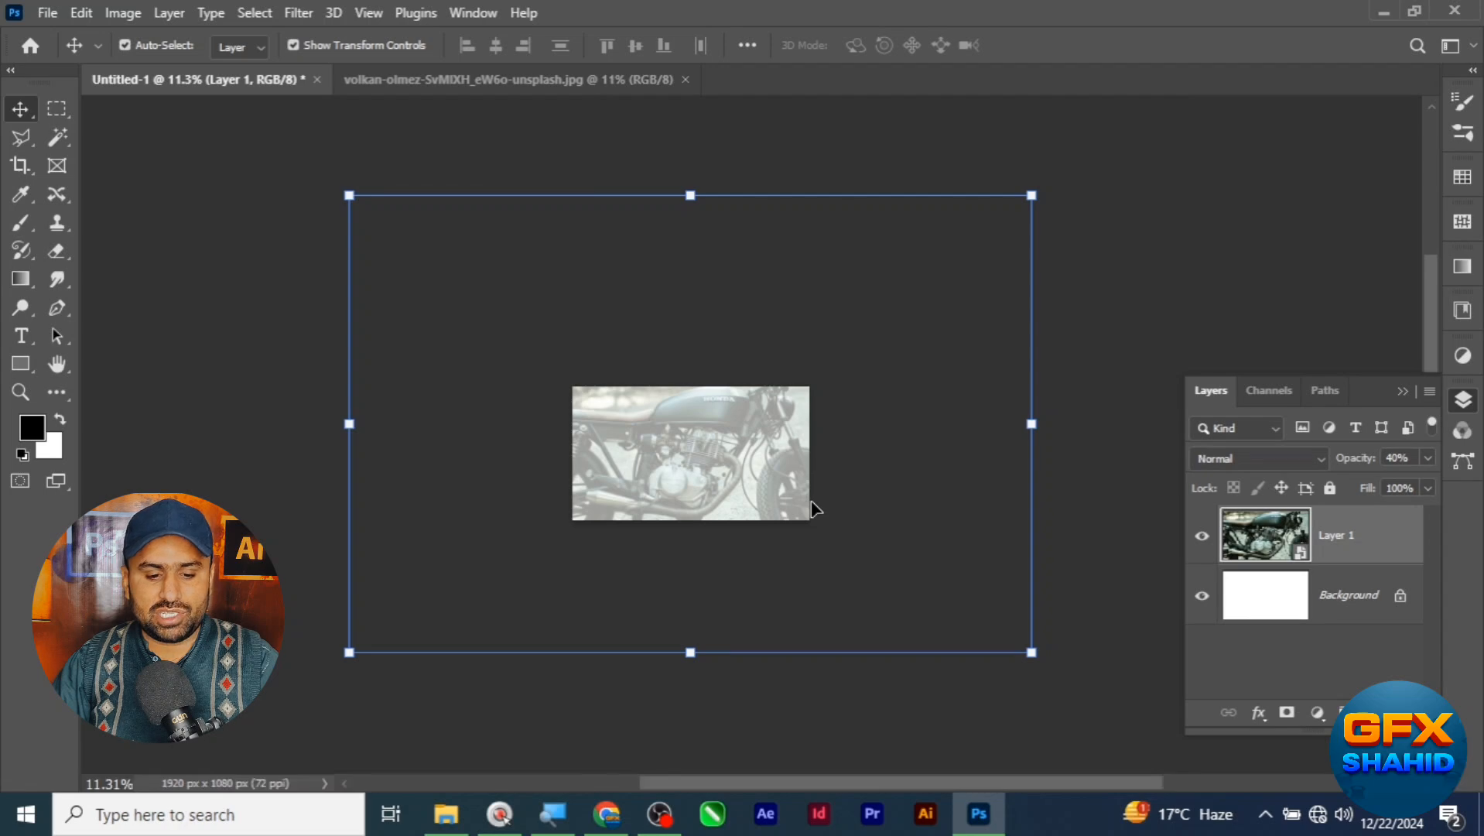
Undo the opacity change on Layer 1
{"action": "key", "text": "ctrl+z"}
{"action": "key", "text": "ctrl+z"}
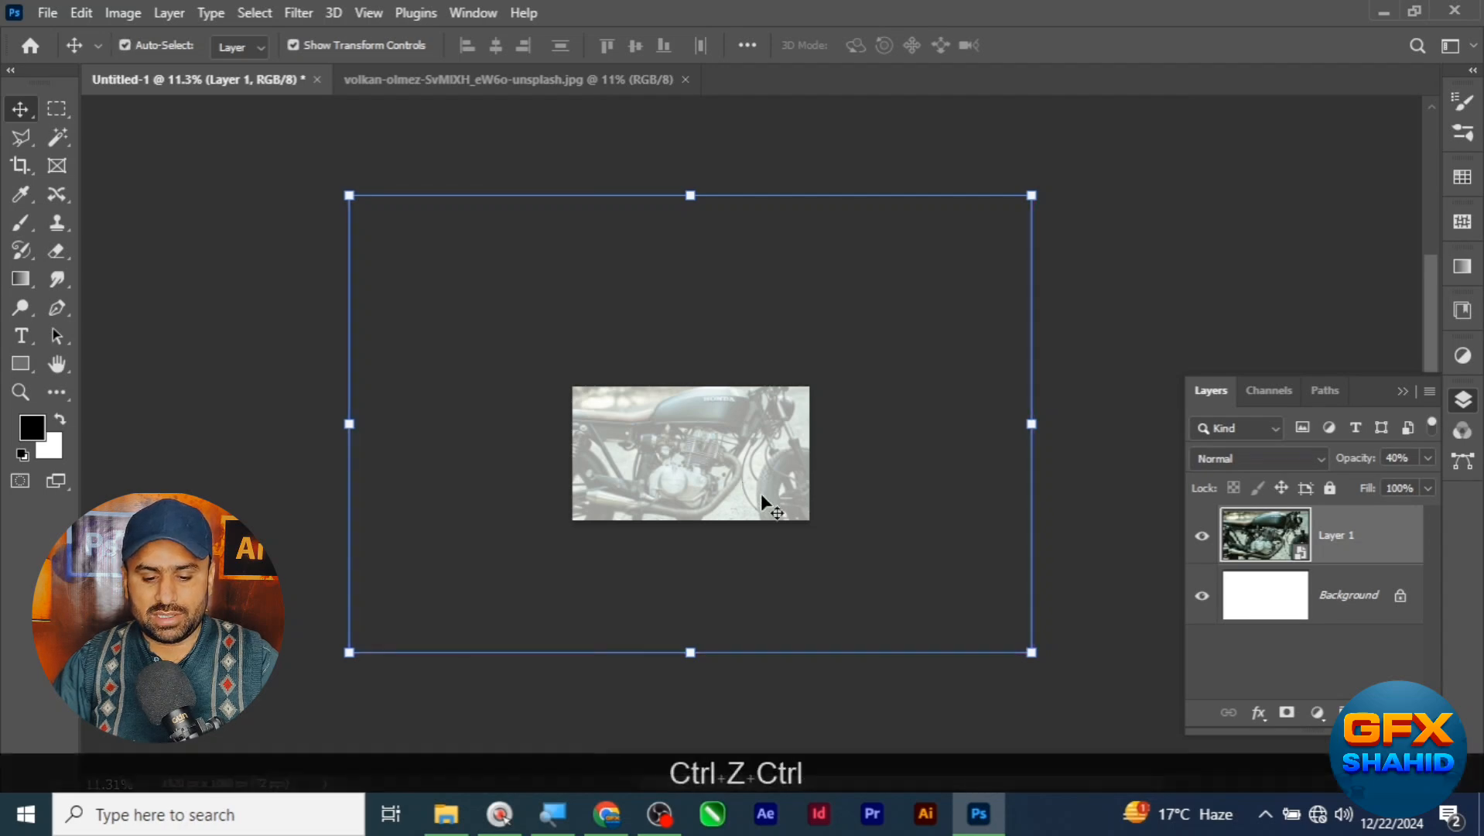
{"action": "key", "text": "ctrl+z"}
Scale the Layer 1 smart object down proportionally about its centre to about 1.08% and apply the transform
{"action": "scroll", "coordinate": [848, 473], "scroll_direction": "up", "scroll_amount": 1}
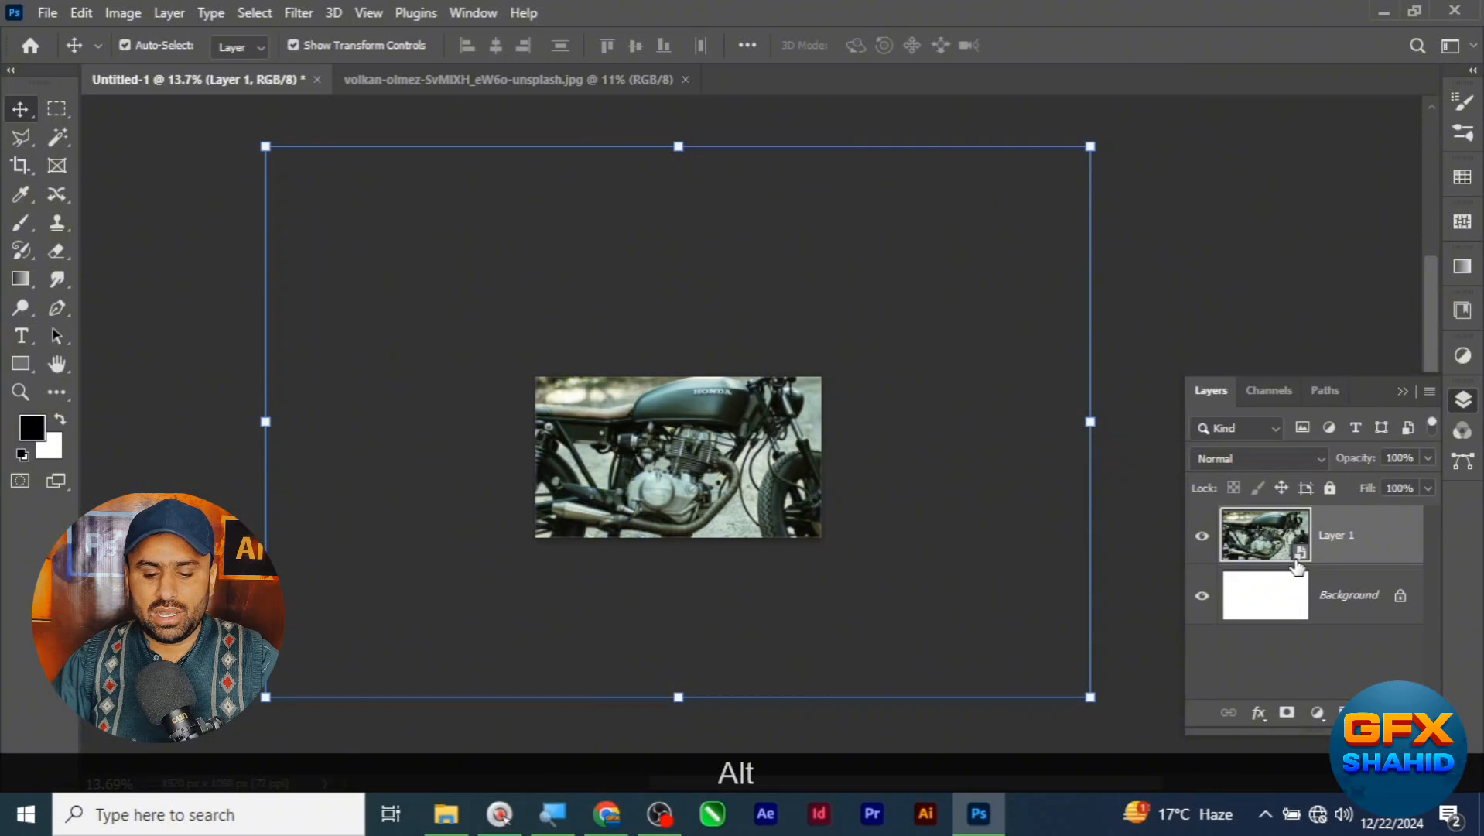
{"action": "key", "text": "Return"}
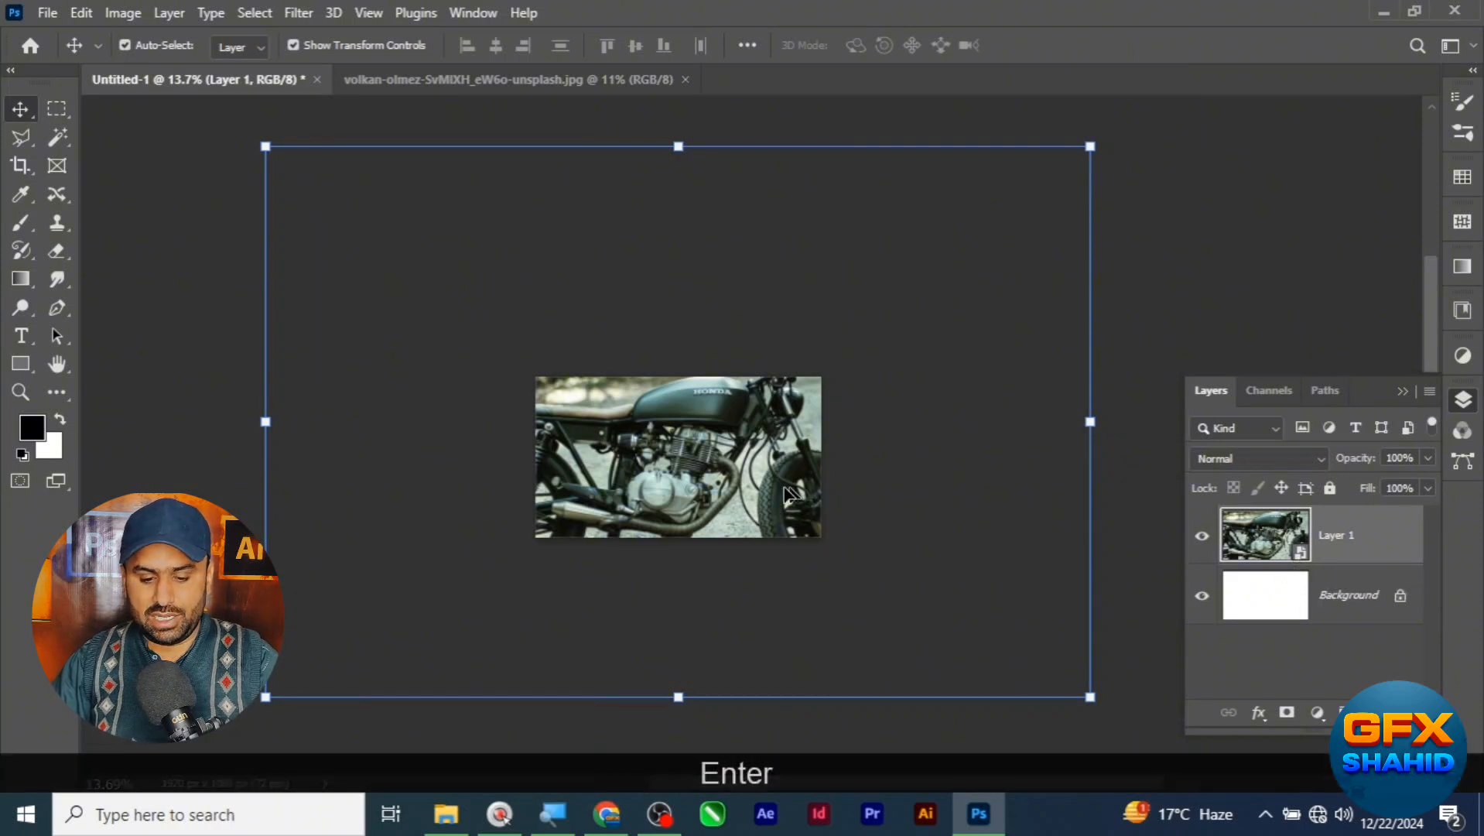
{"action": "scroll", "coordinate": [694, 413], "scroll_direction": "up", "scroll_amount": 1}
{"action": "scroll", "coordinate": [712, 407], "scroll_direction": "down", "scroll_amount": 1}
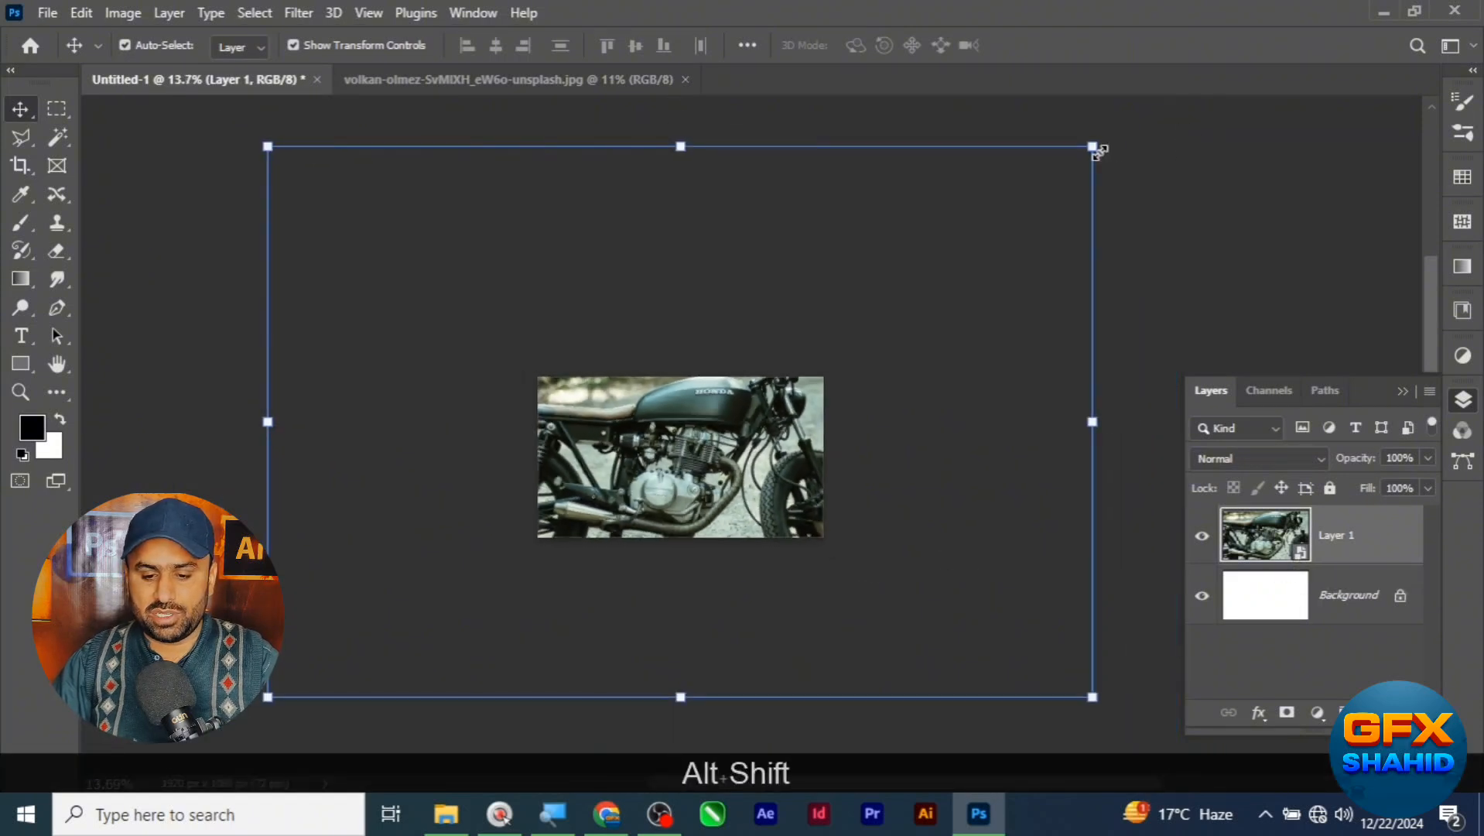
{"action": "left_click_drag", "start_coordinate": [989, 236], "coordinate": [678, 397]}
{"action": "scroll", "coordinate": [675, 414], "scroll_direction": "up", "scroll_amount": 3}
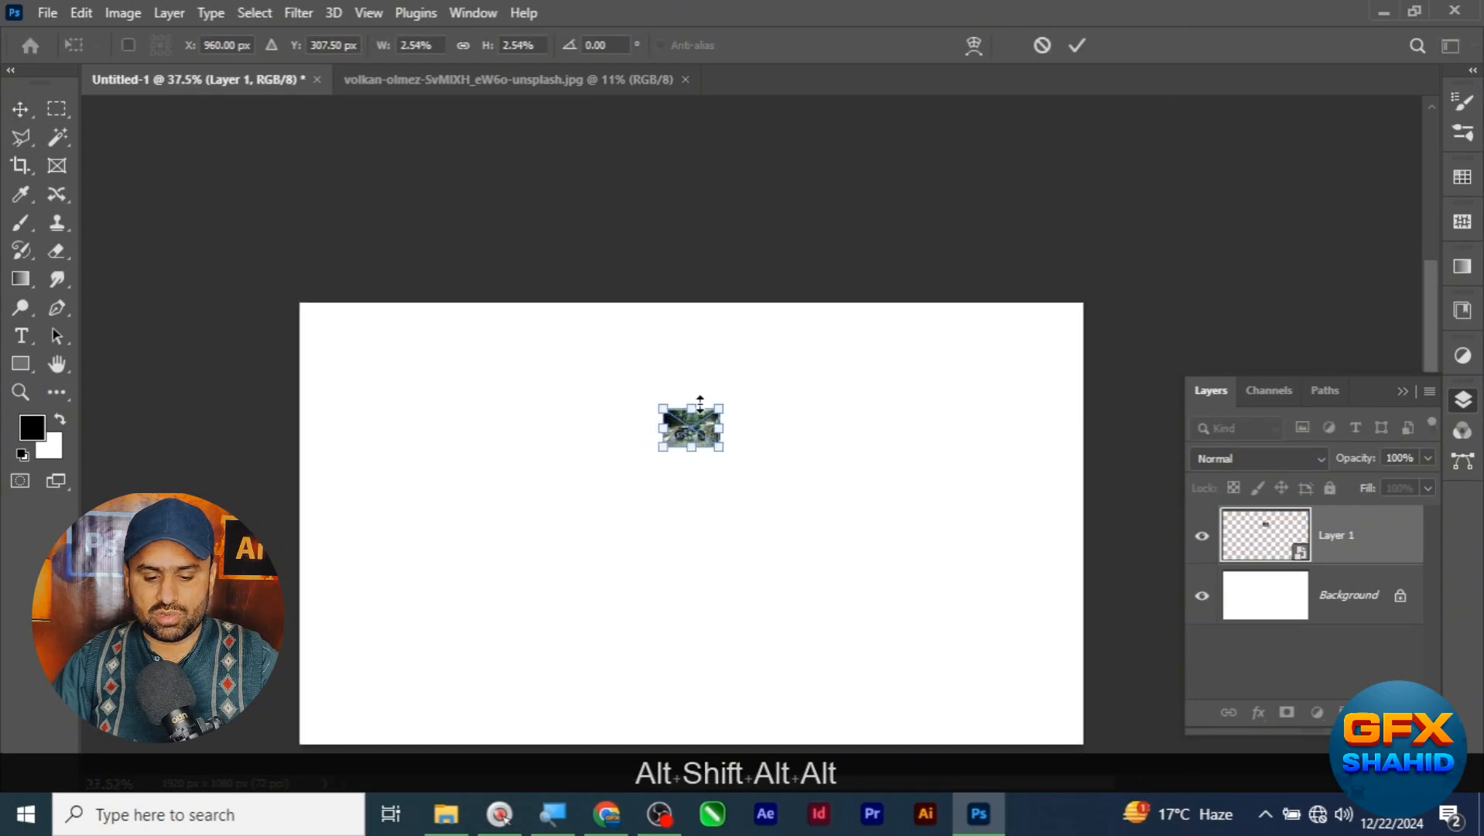
{"action": "left_click_drag", "start_coordinate": [717, 407], "coordinate": [701, 415]}
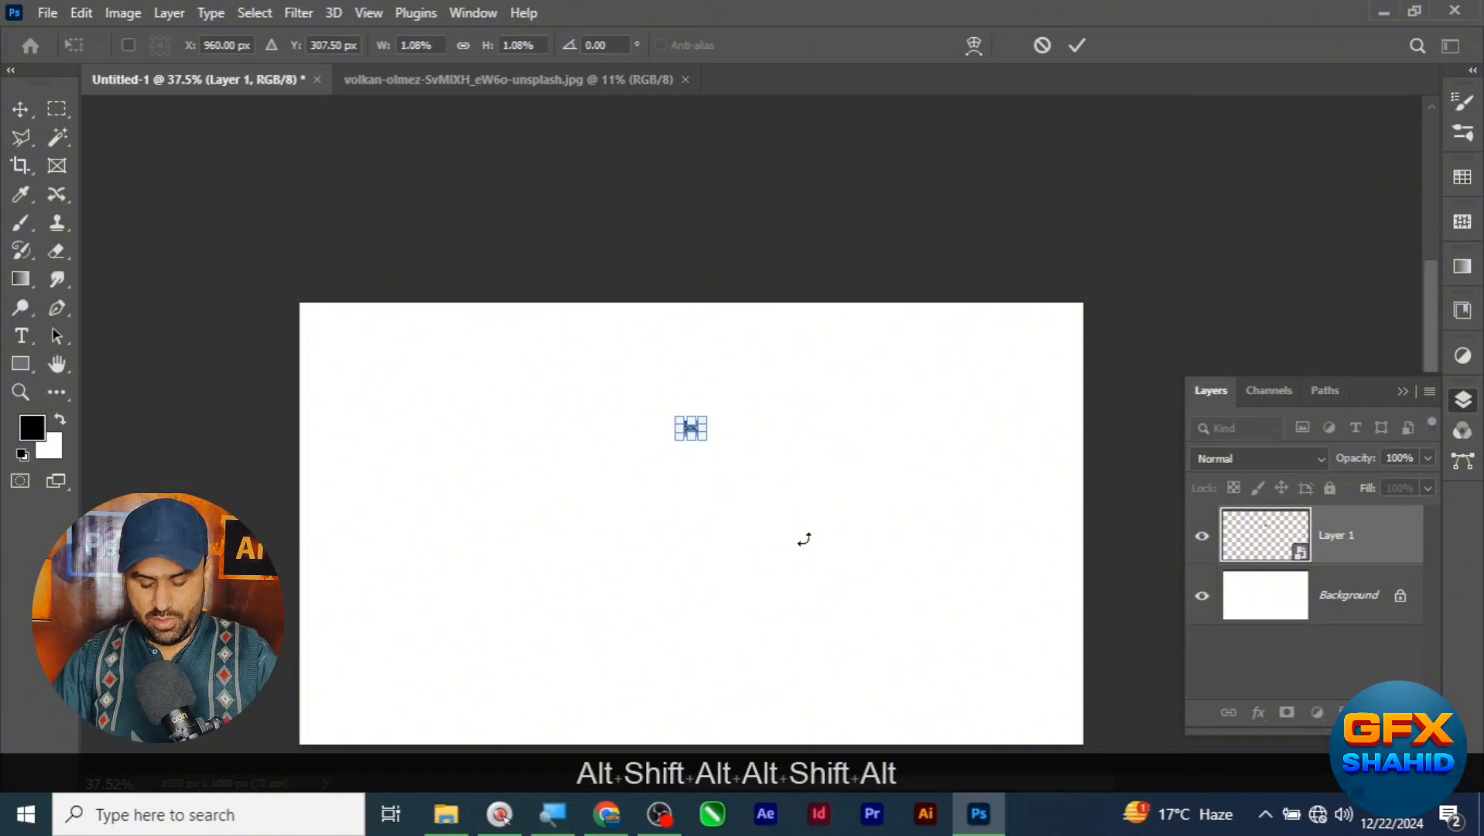
{"action": "key", "text": "Return"}
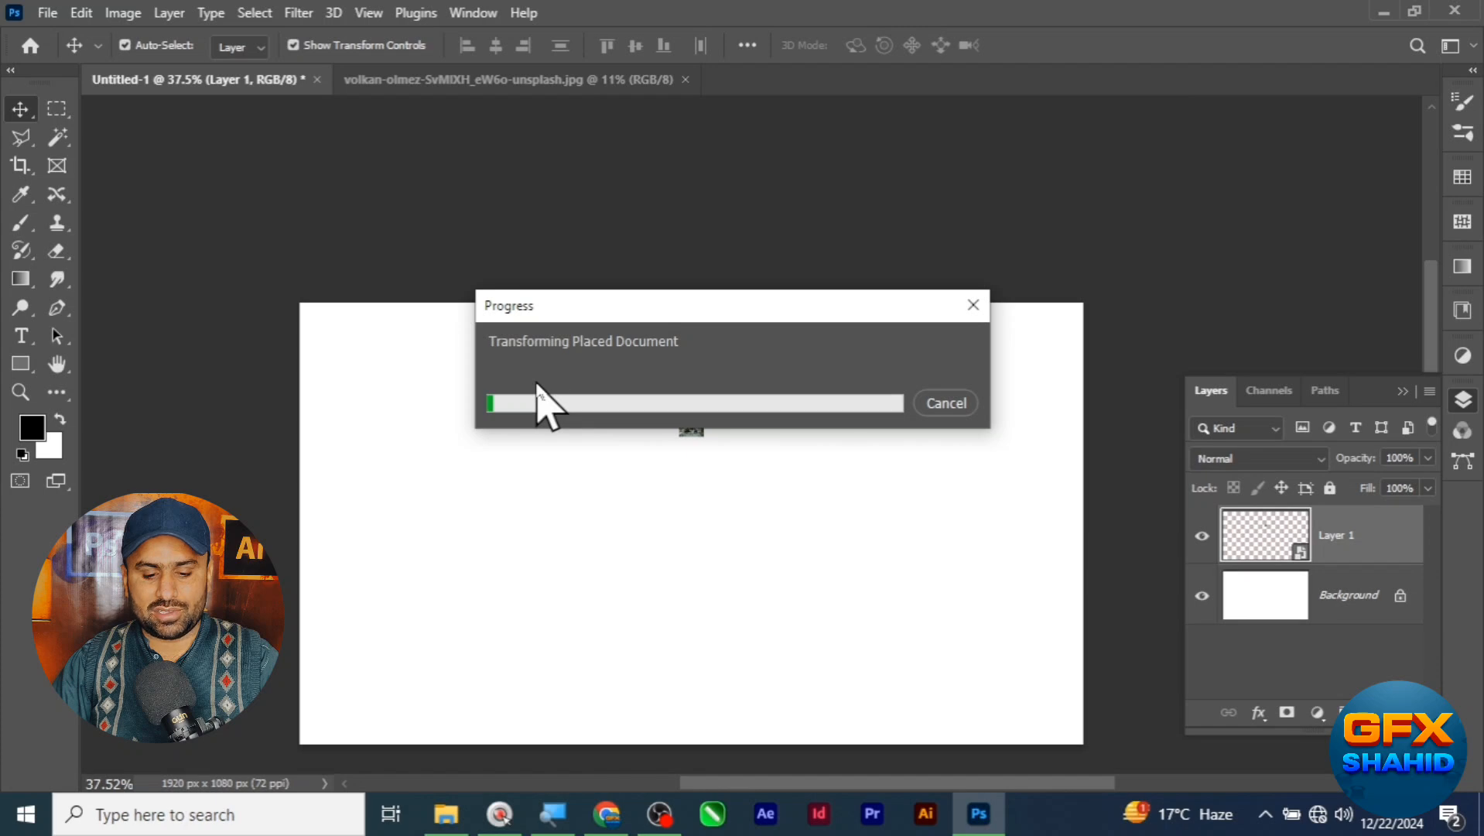
{"action": "left_click", "coordinate": [937, 403]}
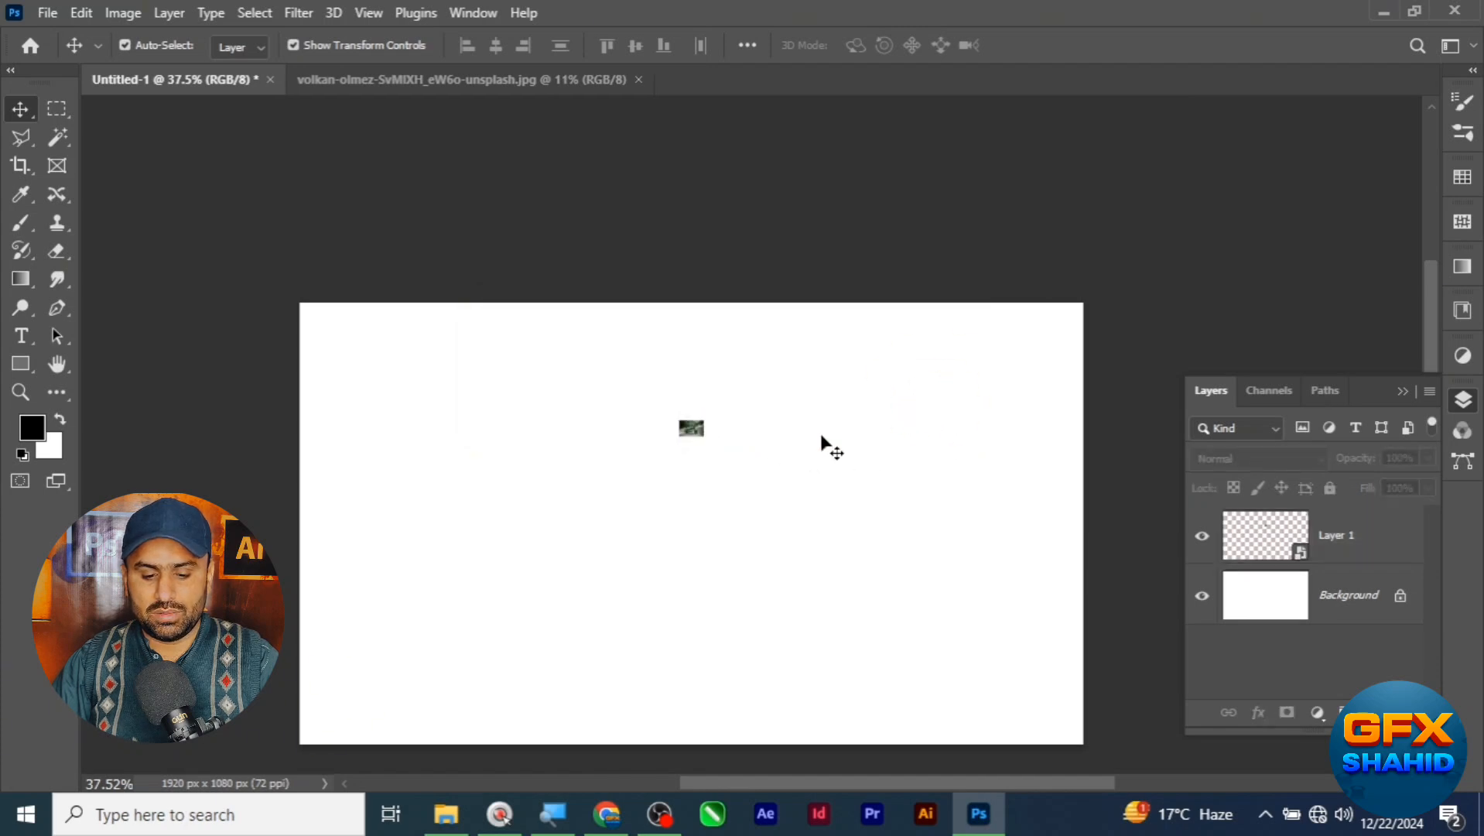
Enlarge the tiny smart object proportionally about its centre to about 3.07% and apply the transform
{"action": "key", "text": "ctrl+t"}
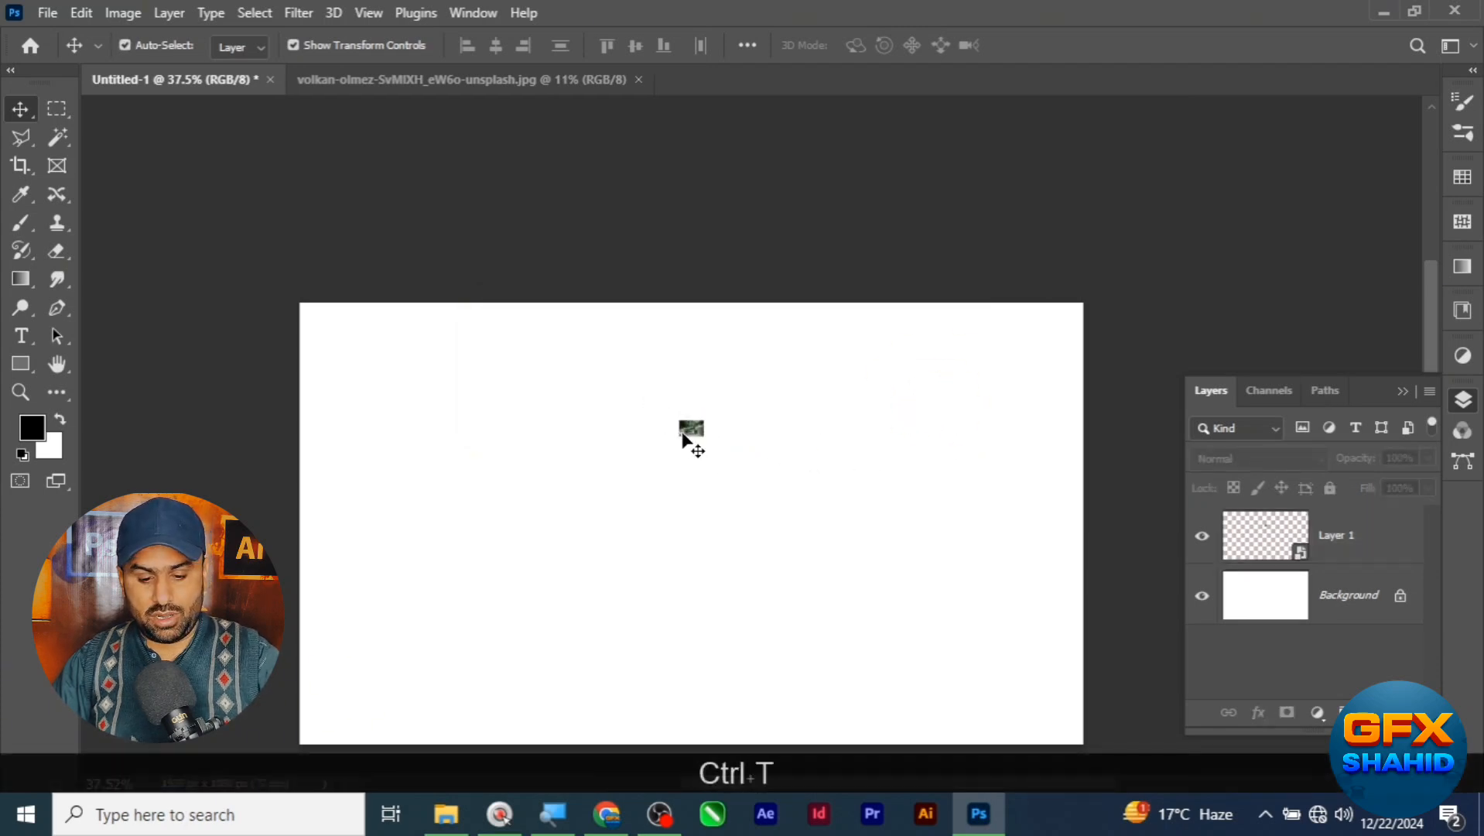
{"action": "left_click", "coordinate": [694, 435]}
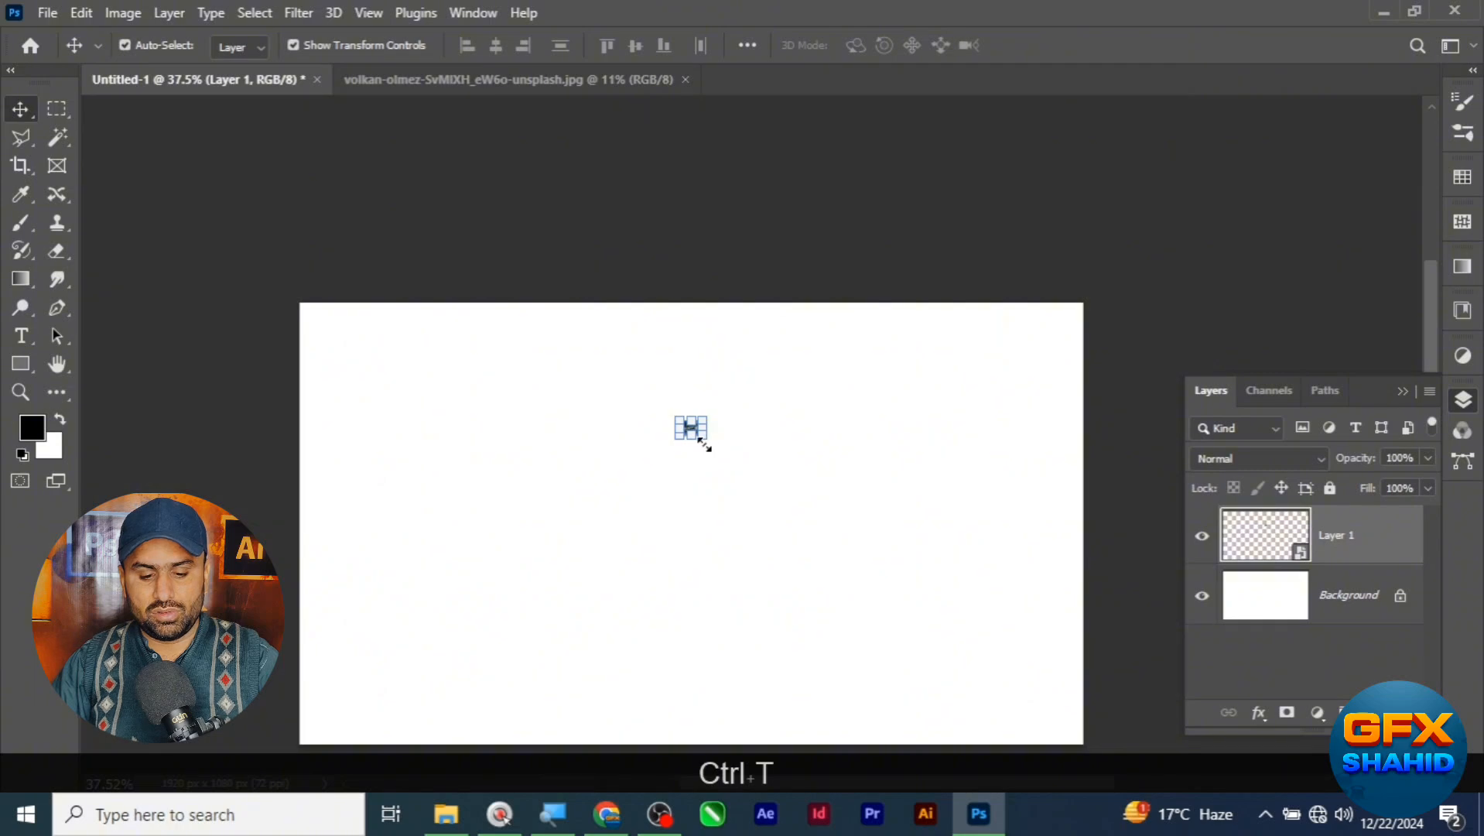
{"action": "left_click_drag", "start_coordinate": [704, 445], "coordinate": [735, 474]}
{"action": "scroll", "coordinate": [696, 424], "scroll_direction": "up", "scroll_amount": 3}
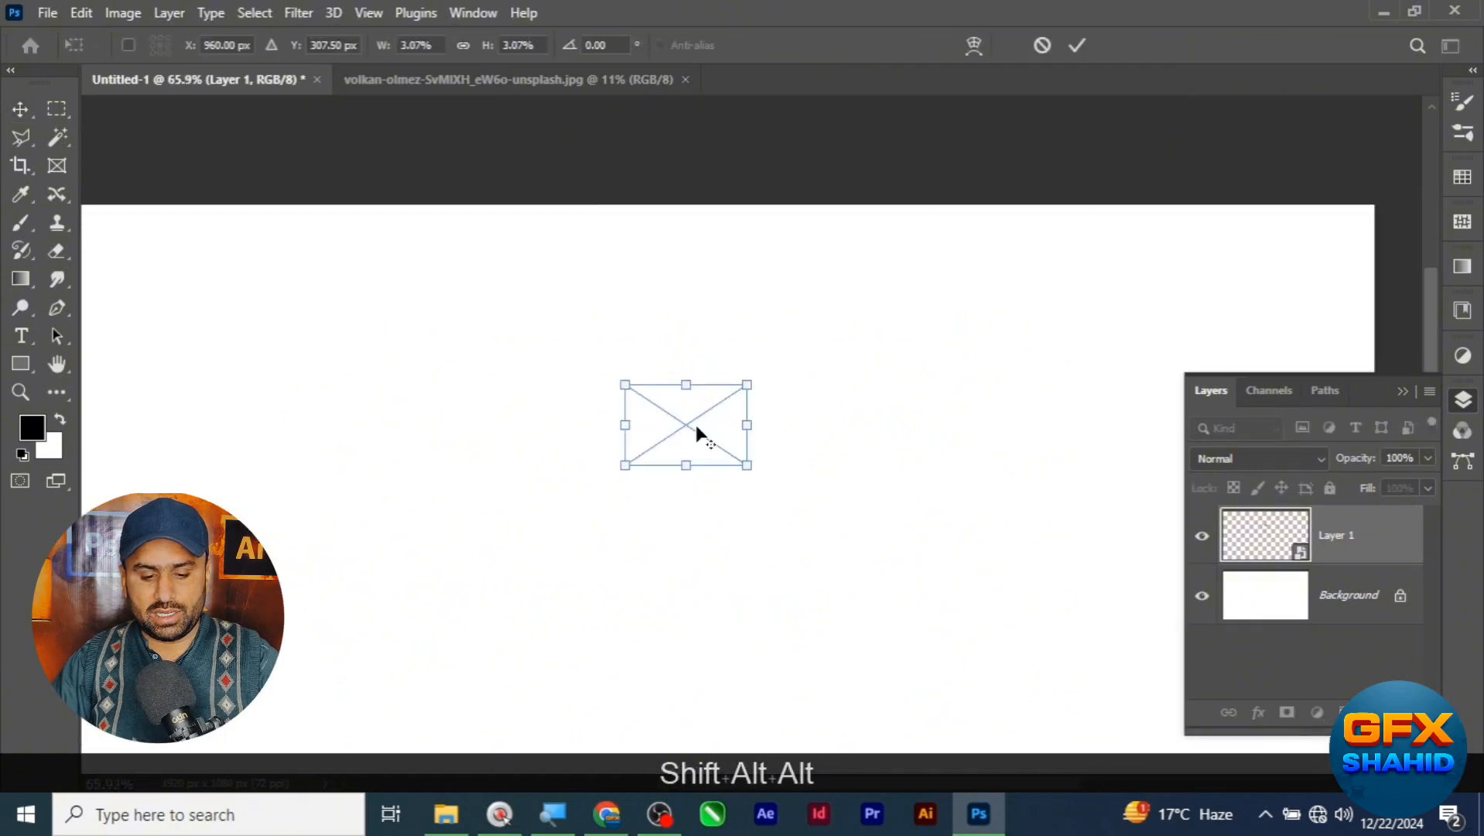
{"action": "scroll", "coordinate": [695, 424], "scroll_direction": "up", "scroll_amount": 6}
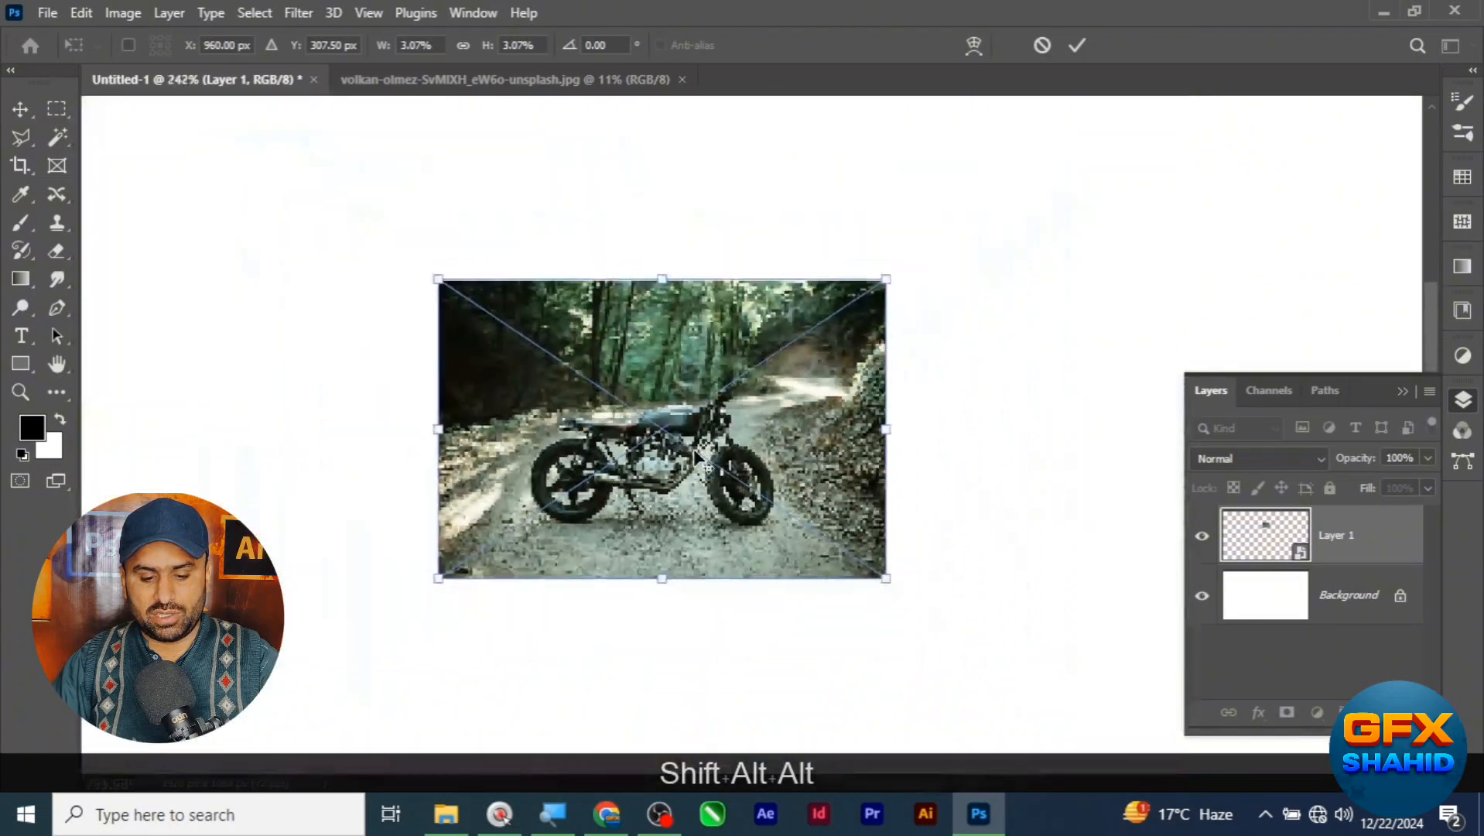
{"action": "scroll", "coordinate": [694, 449], "scroll_direction": "down", "scroll_amount": 4}
{"action": "key", "text": "Return"}
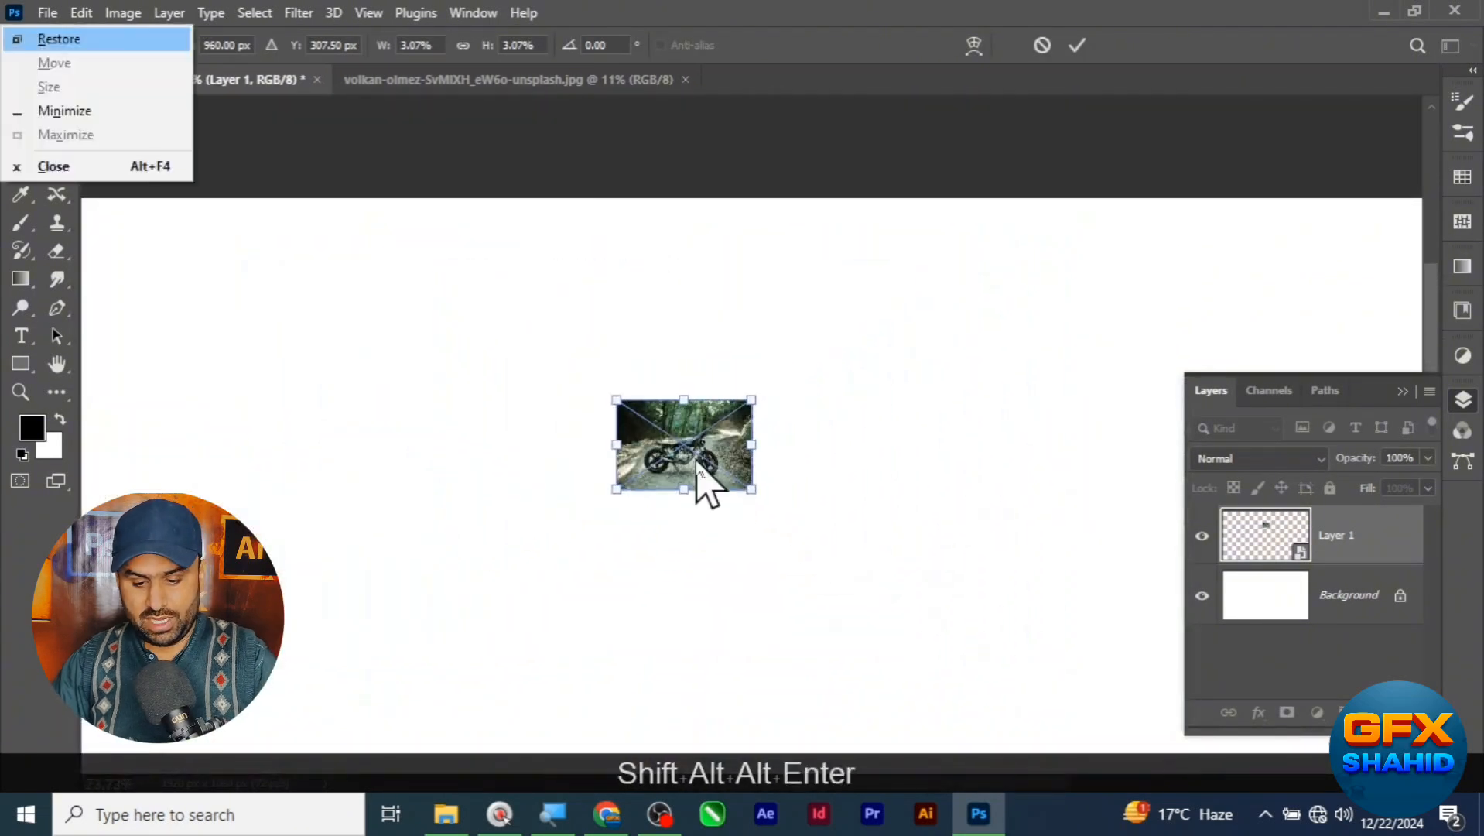
{"action": "left_click", "coordinate": [765, 531]}
{"action": "key", "text": "Return"}
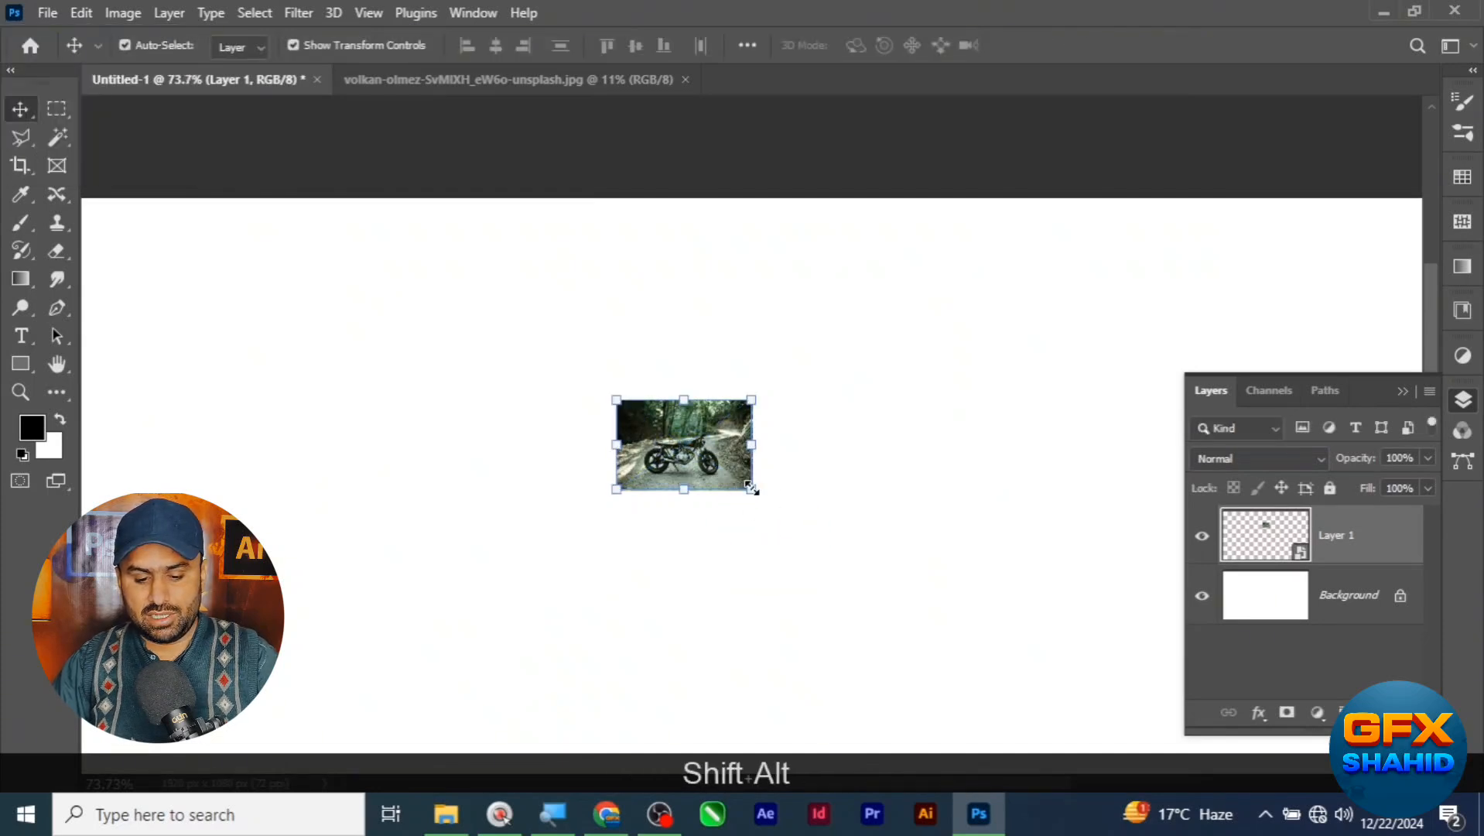
Enlarge the smart object to about 21.55%, centre it vertically on the canvas, and scale it up further to about 52.13%
{"action": "left_click_drag", "start_coordinate": [751, 487], "coordinate": [1159, 739]}
{"action": "scroll", "coordinate": [646, 476], "scroll_direction": "down", "scroll_amount": 4}
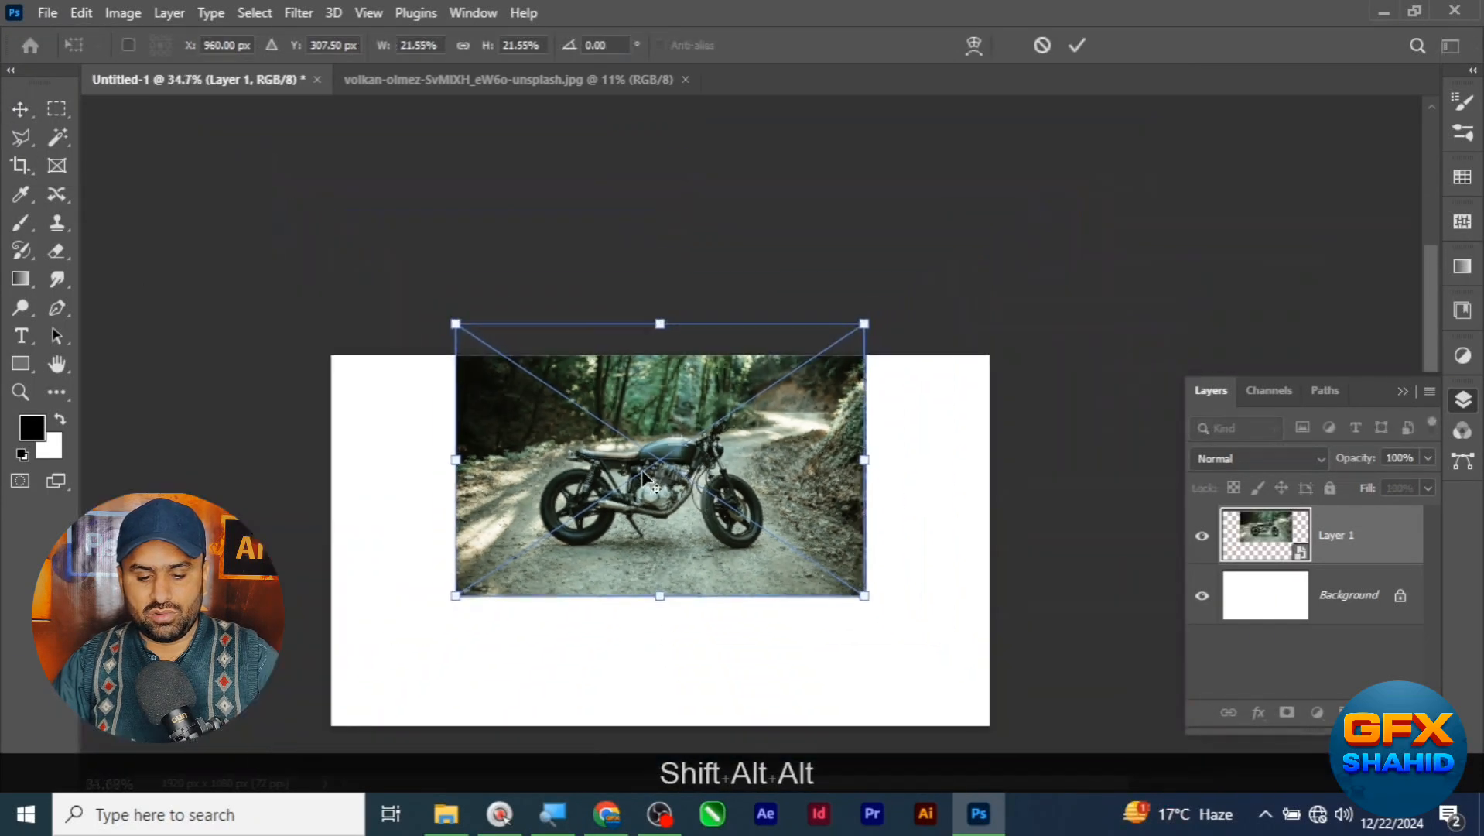
{"action": "left_click_drag", "start_coordinate": [642, 476], "coordinate": [696, 555]}
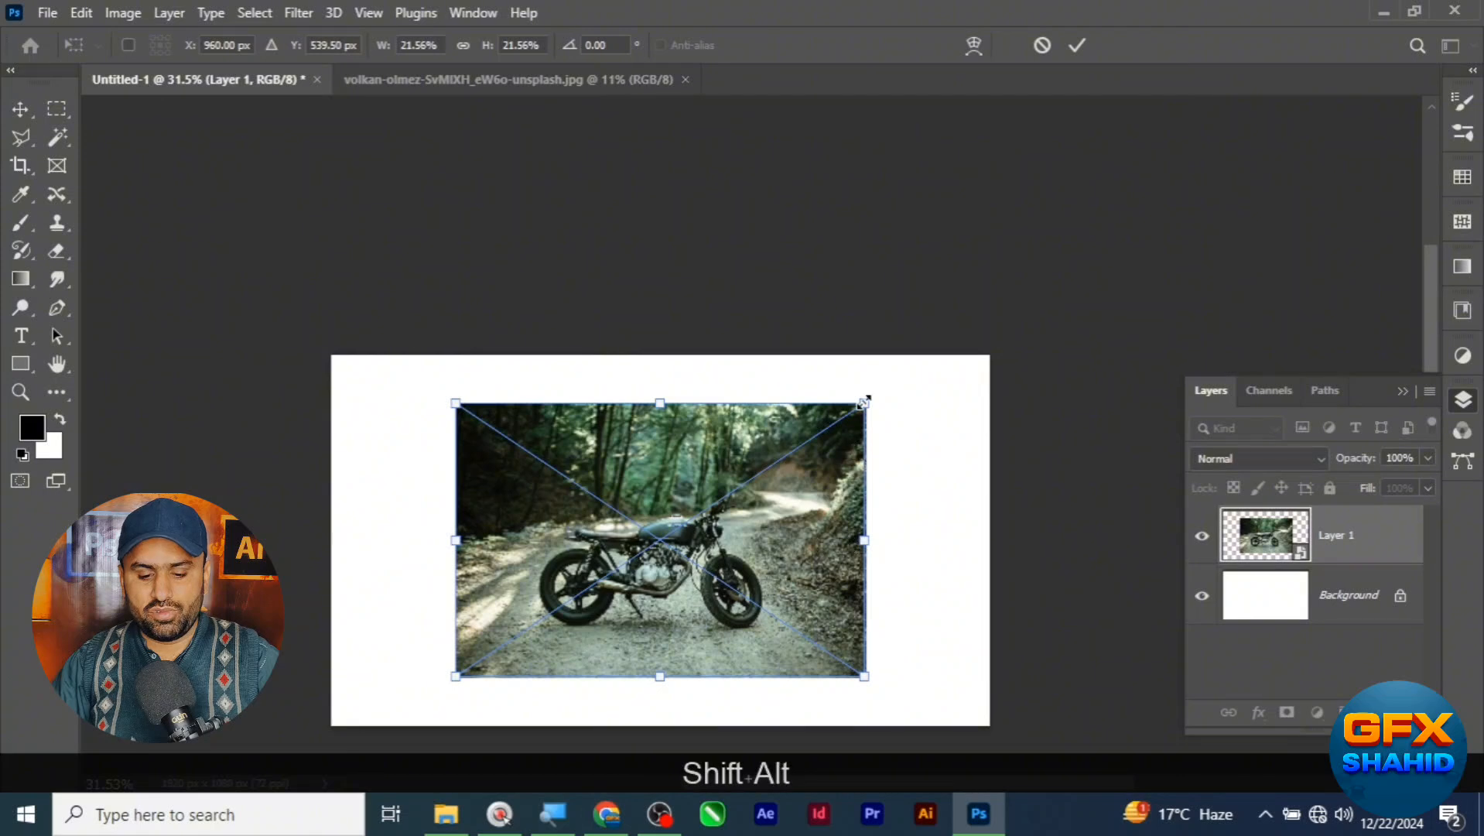
{"action": "left_click_drag", "start_coordinate": [864, 402], "coordinate": [1115, 147]}
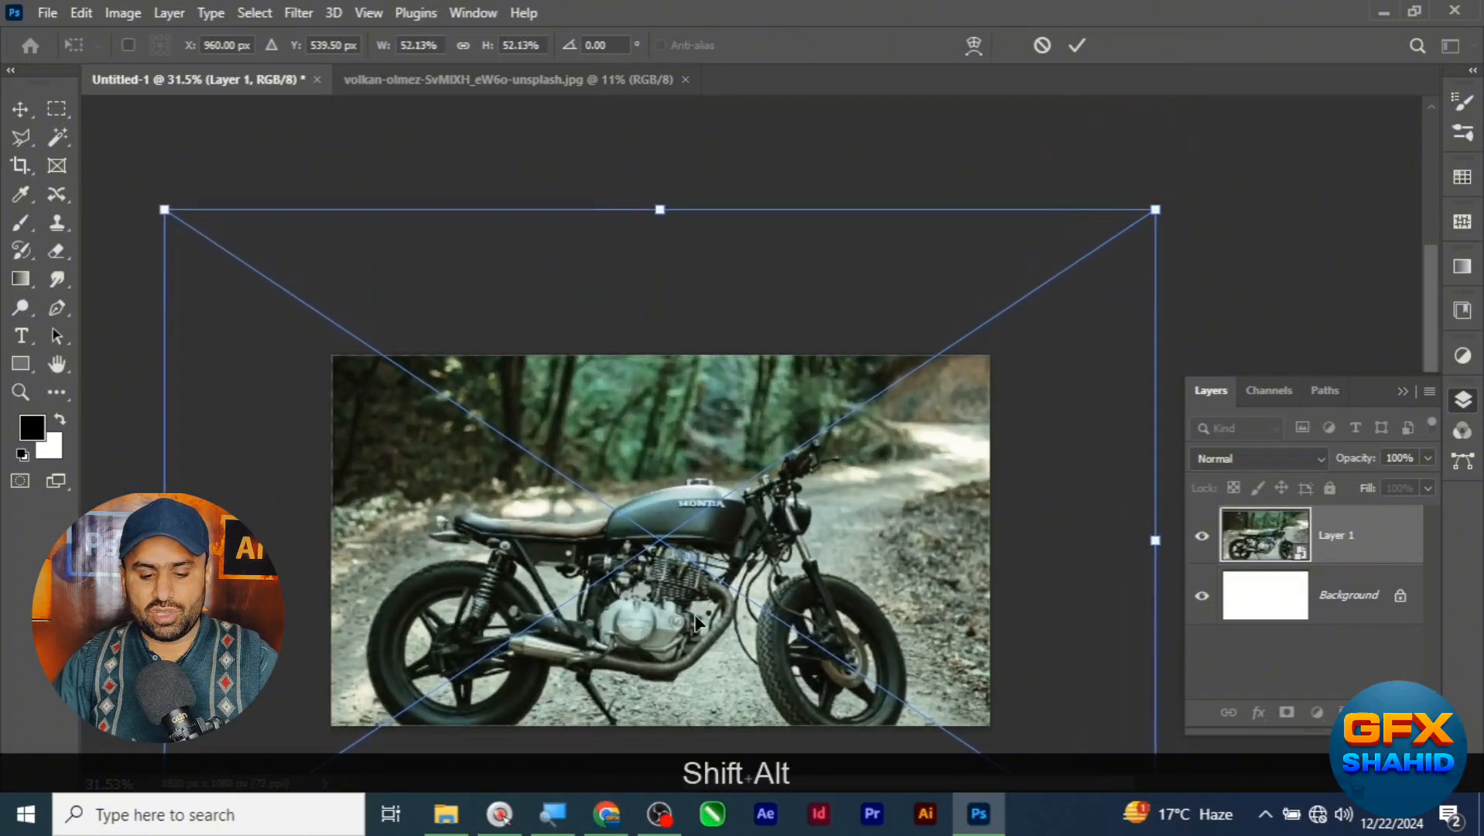
Move the enlarged smart object to about X 1030 px, Y 422.5 px to frame the whole motorcycle and apply the transform
{"action": "left_click_drag", "start_coordinate": [695, 617], "coordinate": [719, 576]}
{"action": "scroll", "coordinate": [665, 430], "scroll_direction": "down", "scroll_amount": 1}
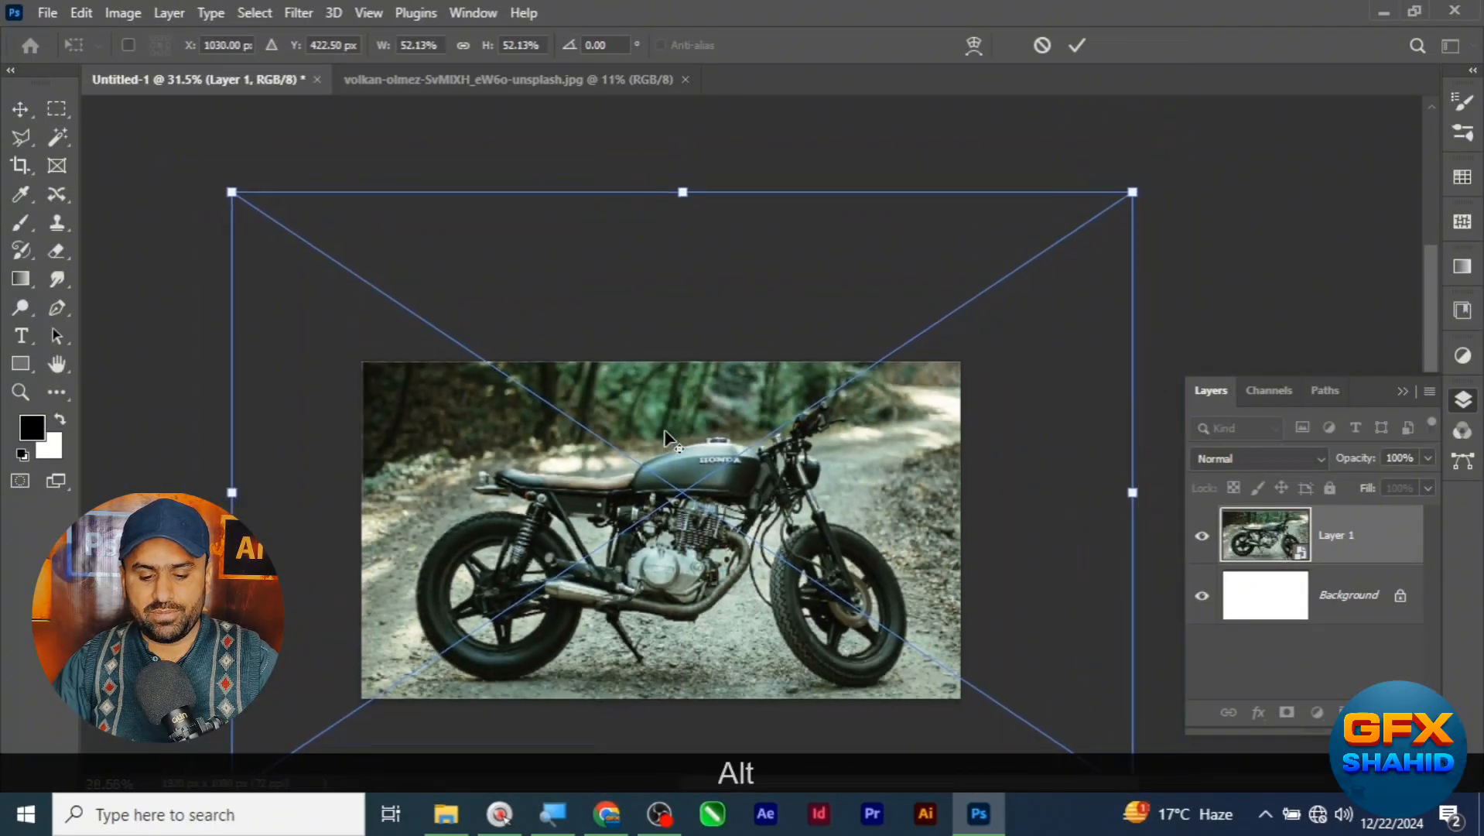
{"action": "scroll", "coordinate": [665, 429], "scroll_direction": "up", "scroll_amount": 1}
{"action": "key", "text": "alt+space"}
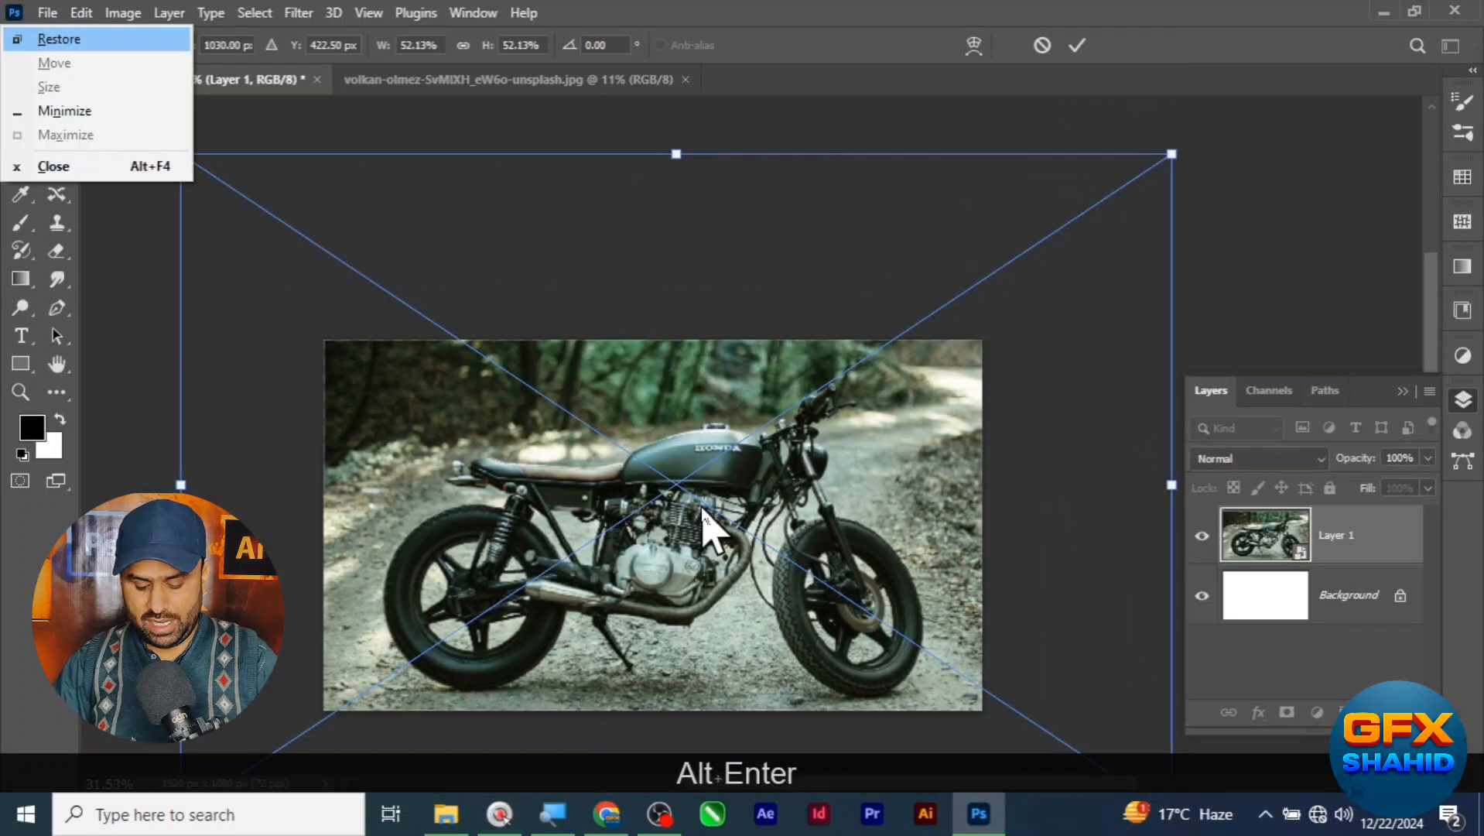
{"action": "key", "text": "Return"}
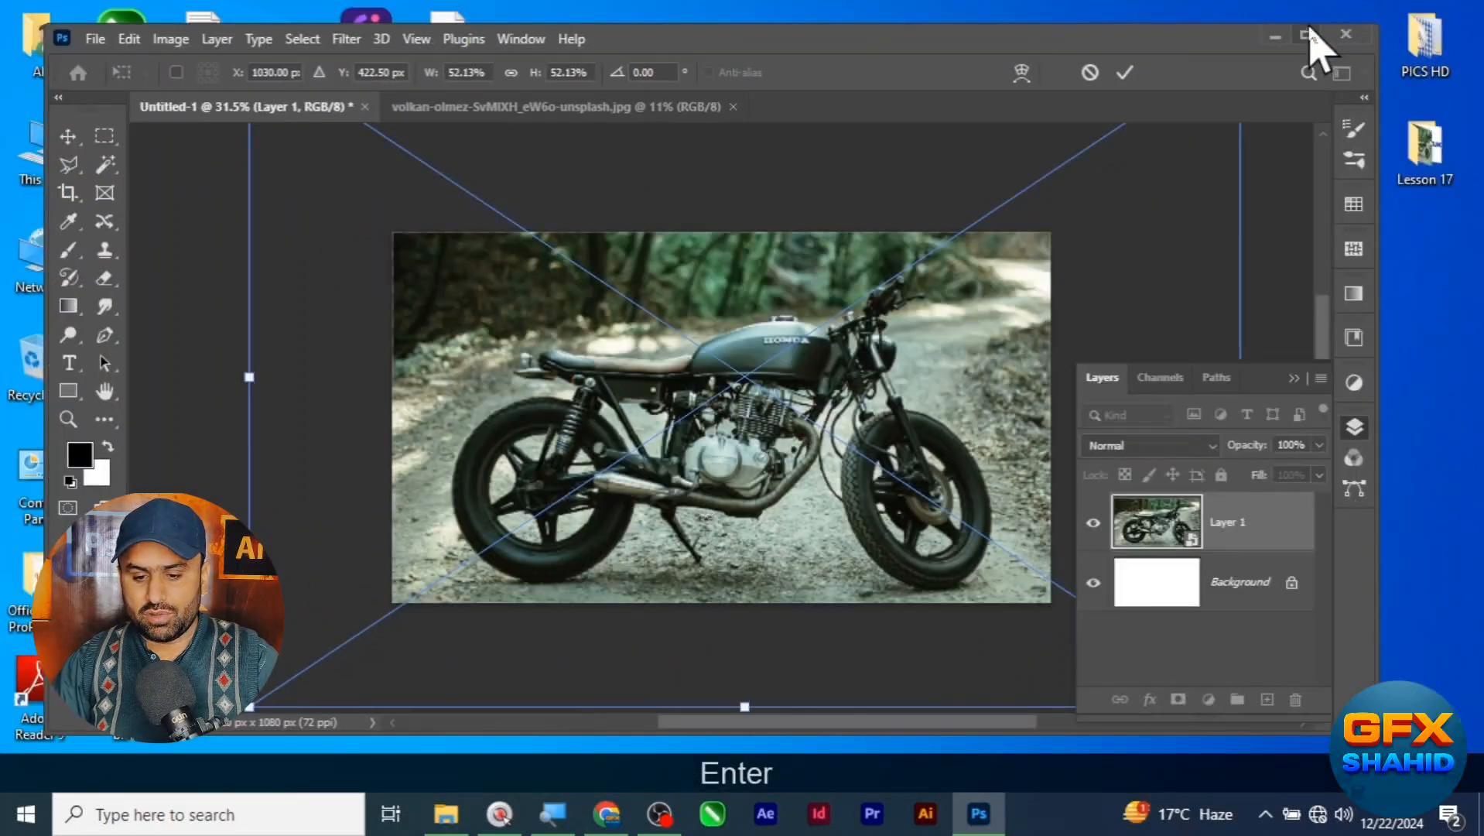
{"action": "left_click", "coordinate": [1305, 35]}
{"action": "left_click", "coordinate": [807, 433]}
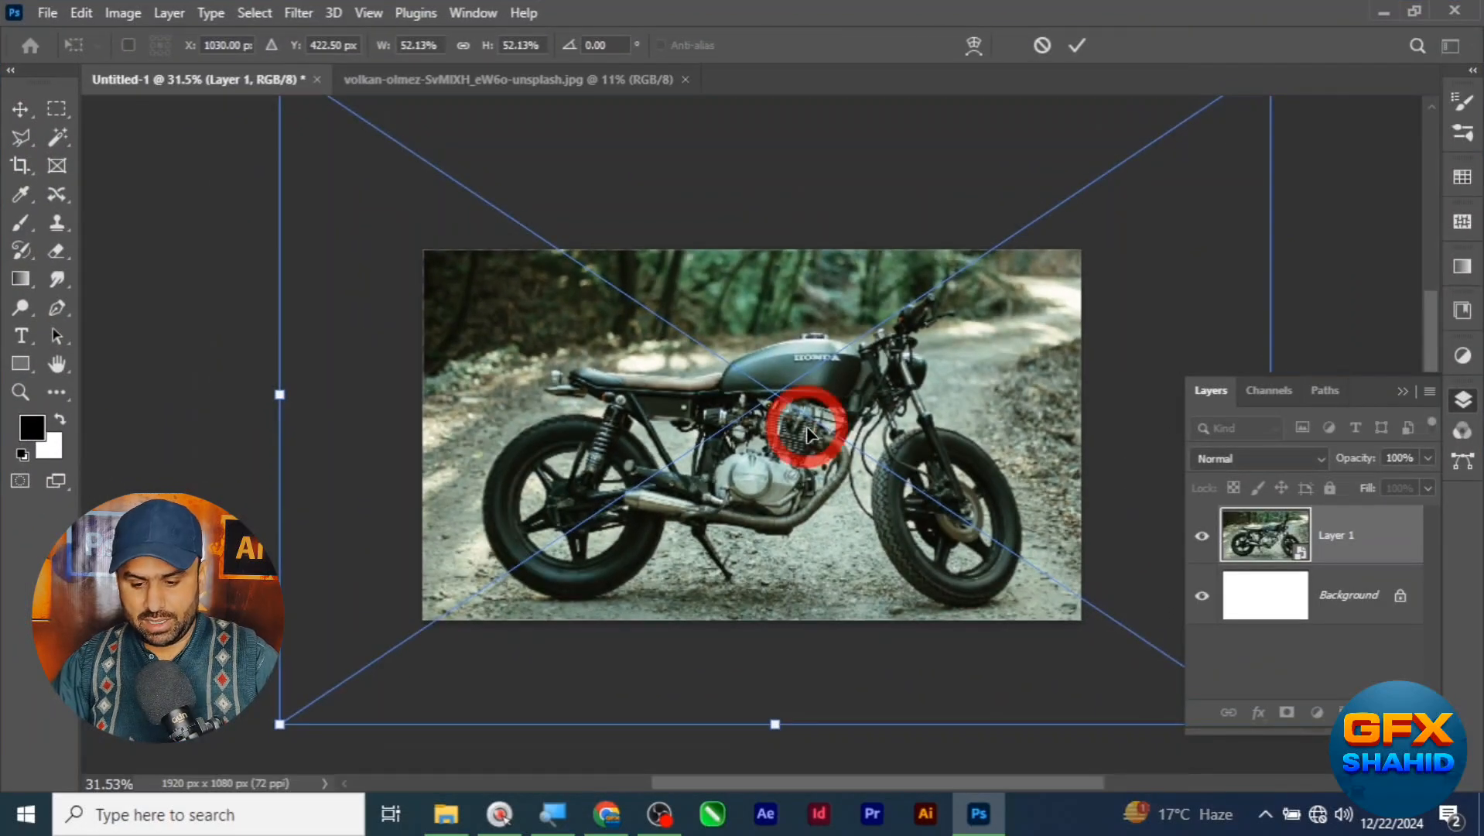
{"action": "key", "text": "Return"}
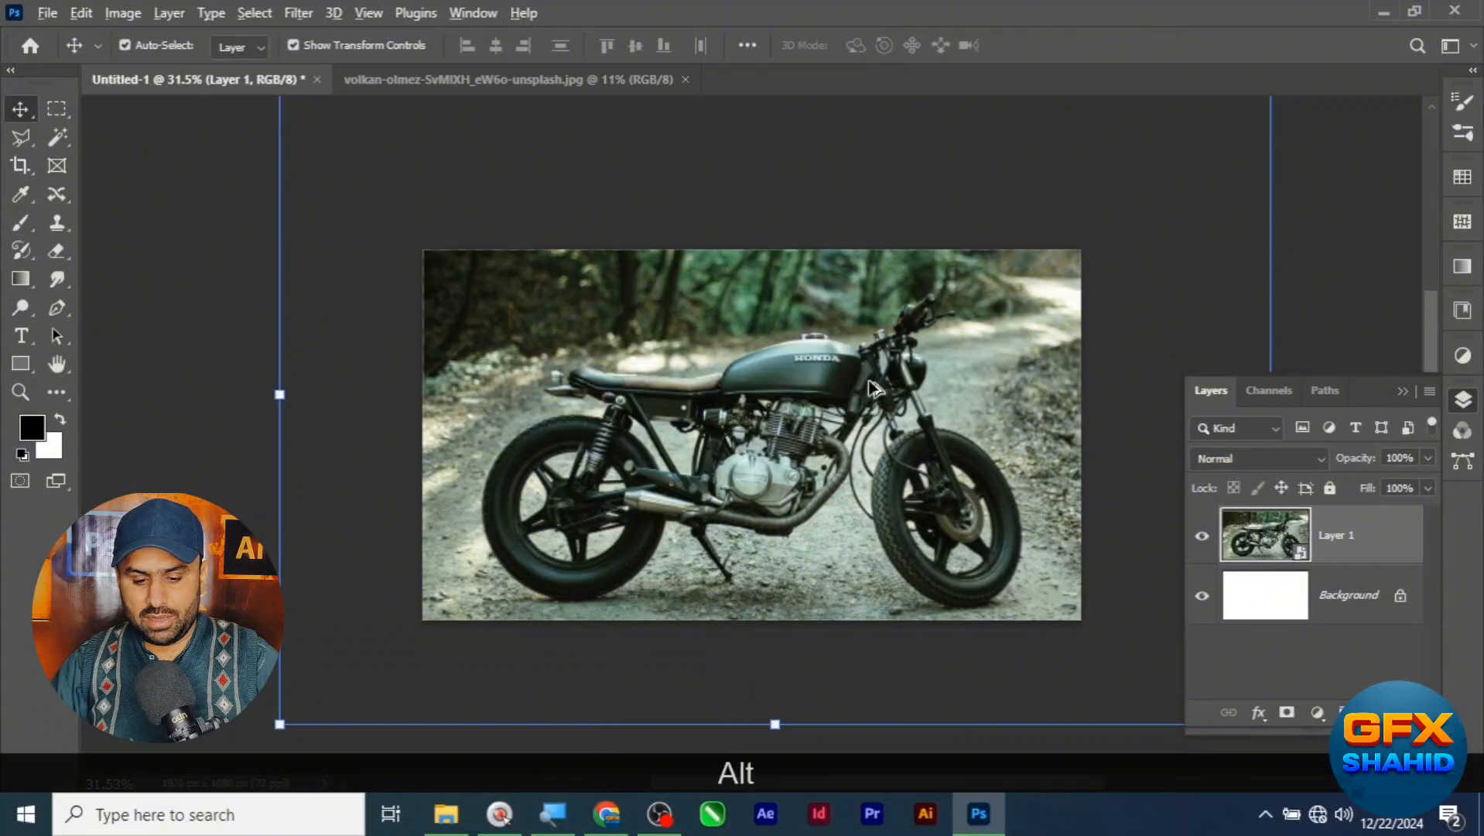
Examine the enlarged smart object's detail around the motorcycle's fuel tank and return to the full canvas view
{"action": "scroll", "coordinate": [807, 433], "scroll_direction": "up", "scroll_amount": 5, "text": "alt"}
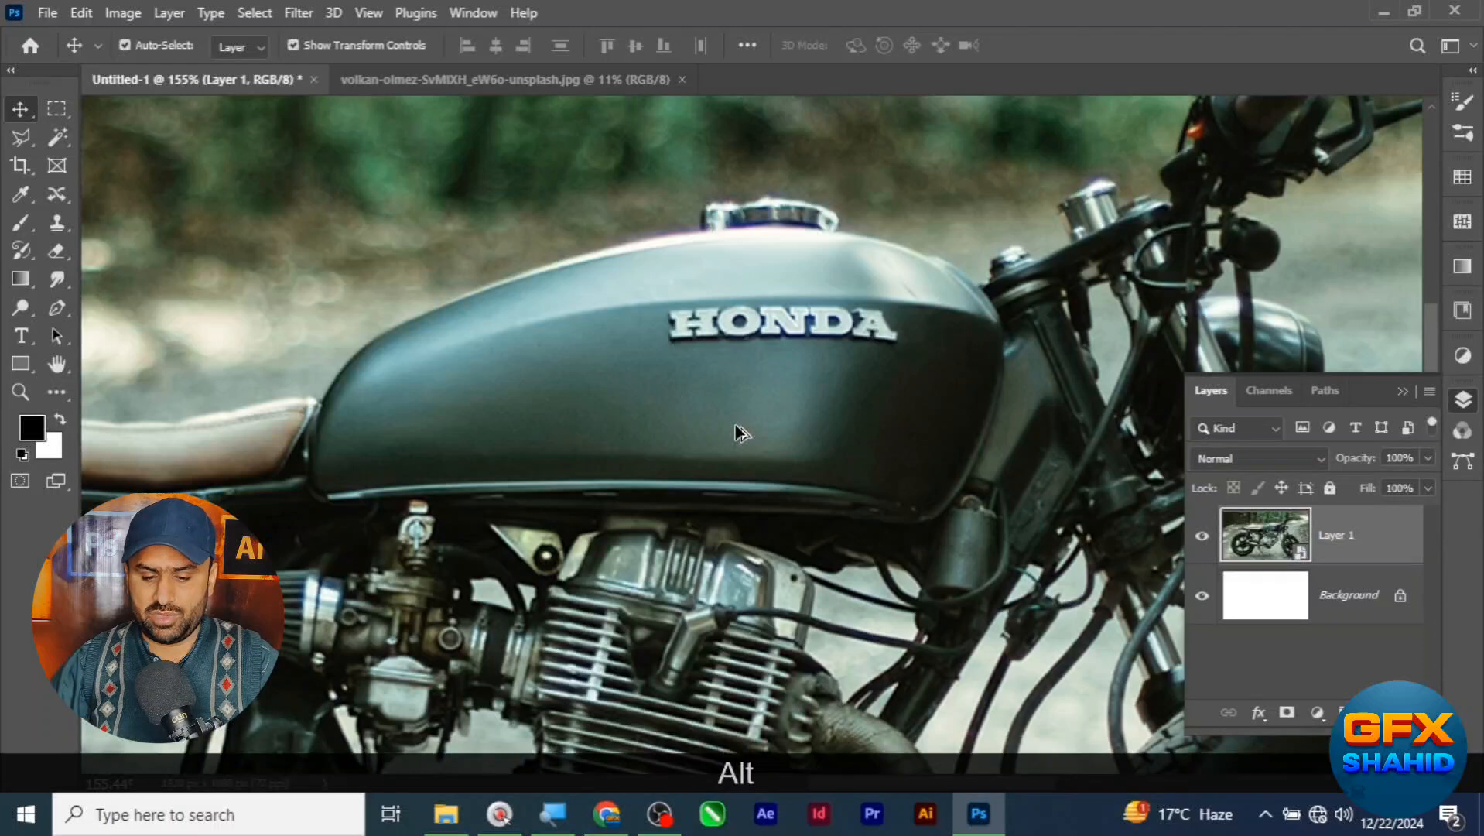
{"action": "scroll", "coordinate": [735, 432], "scroll_direction": "down", "scroll_amount": 10}
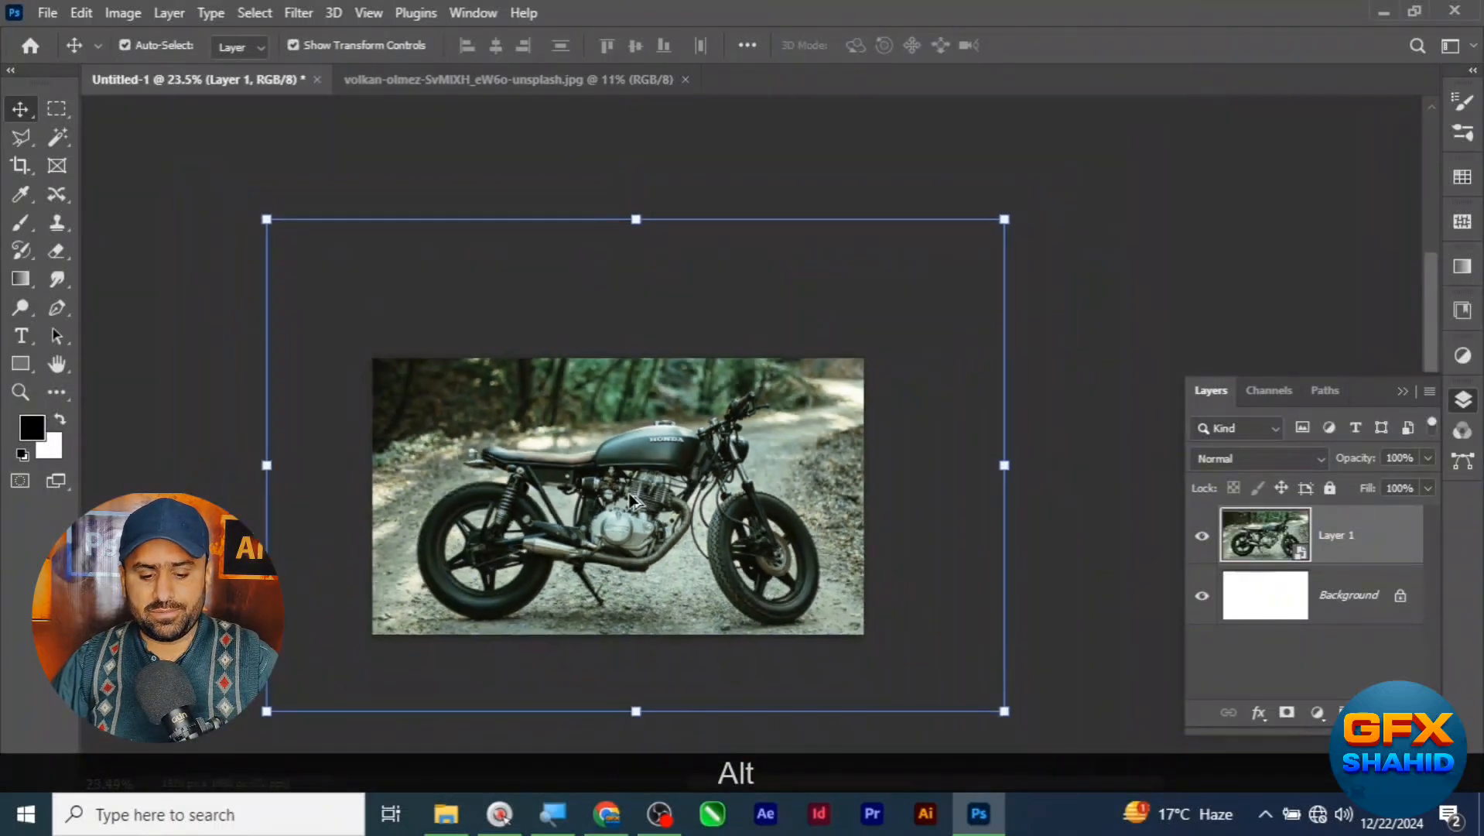
{"action": "scroll", "coordinate": [545, 534], "scroll_direction": "up", "scroll_amount": 1}
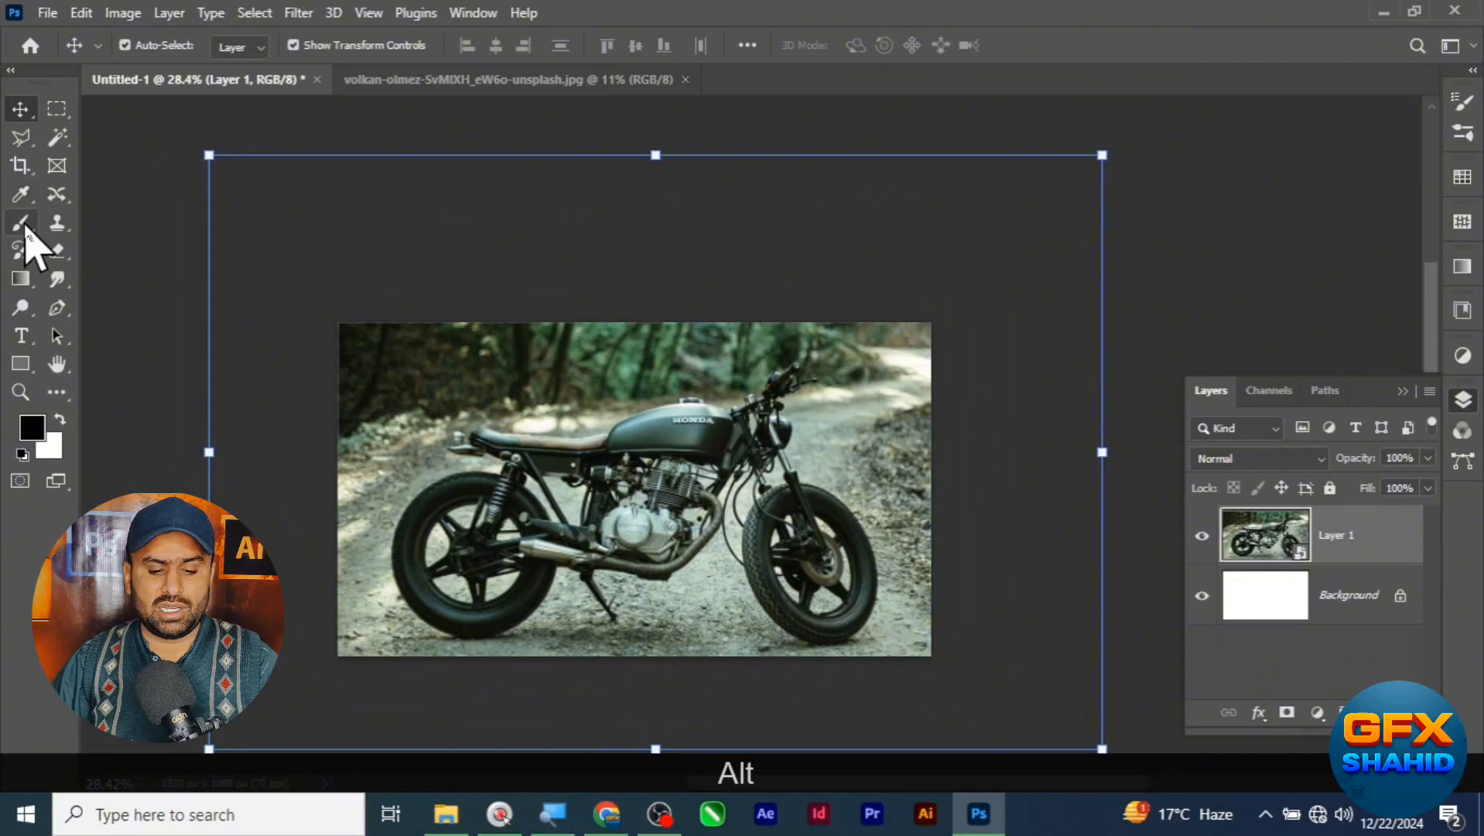
Set the Brush tool's size to 400, add an empty layer above the smart object and undo adding it
{"action": "left_click", "coordinate": [22, 223]}
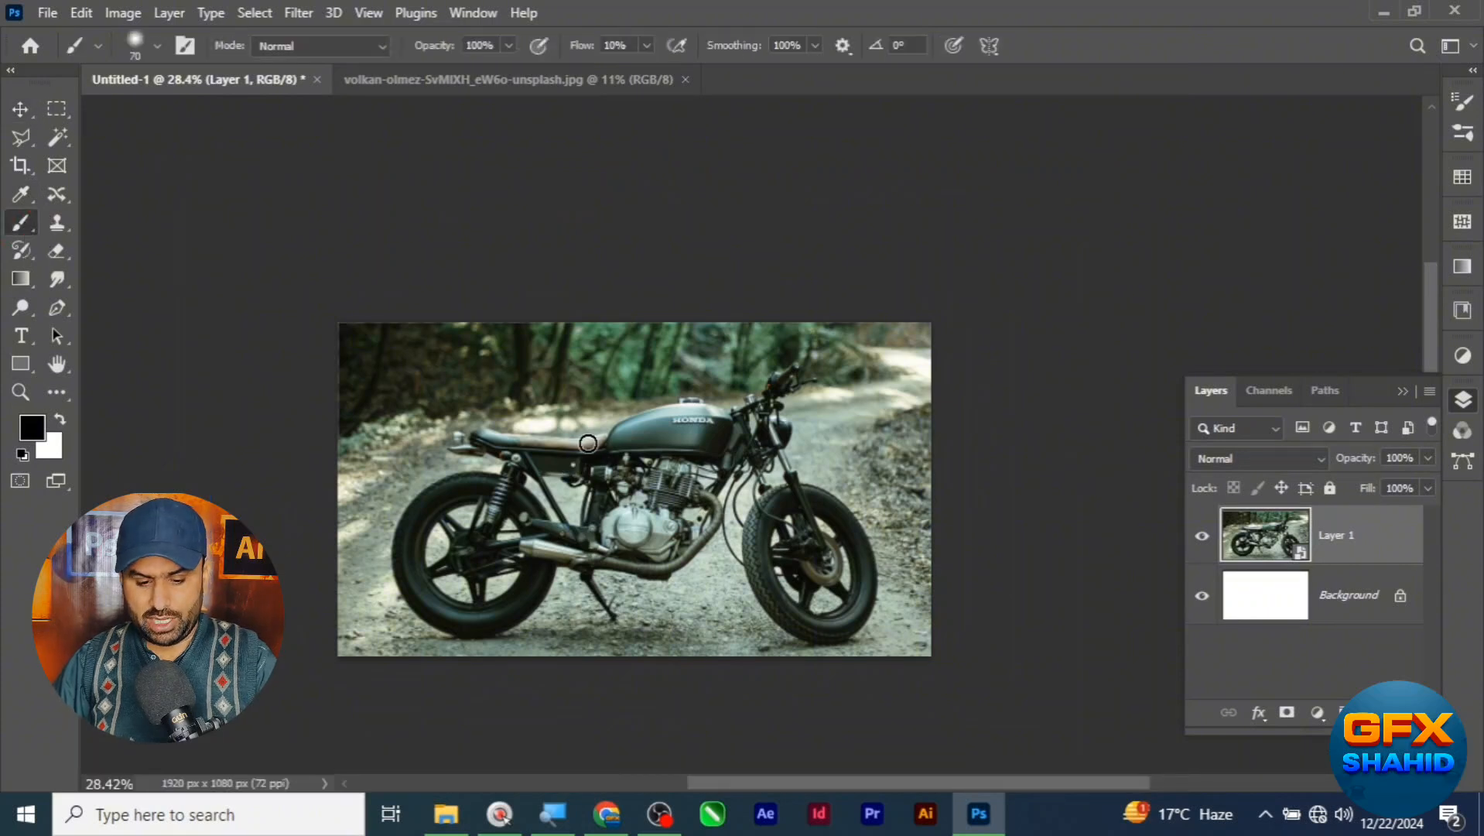
{"action": "key", "text": "bracketright"}
{"action": "key", "text": "bracketright"}
{"action": "key", "text": "bracketright"}
{"action": "key", "text": "bracketright"}
{"action": "key", "text": "bracketright"}
{"action": "key", "text": "bracketright"}
{"action": "key", "text": "bracketright"}
{"action": "key", "text": "bracketright"}
{"action": "key", "text": "bracketright"}
{"action": "key", "text": "bracketright"}
{"action": "key", "text": "ctrl+shift+alt+n"}
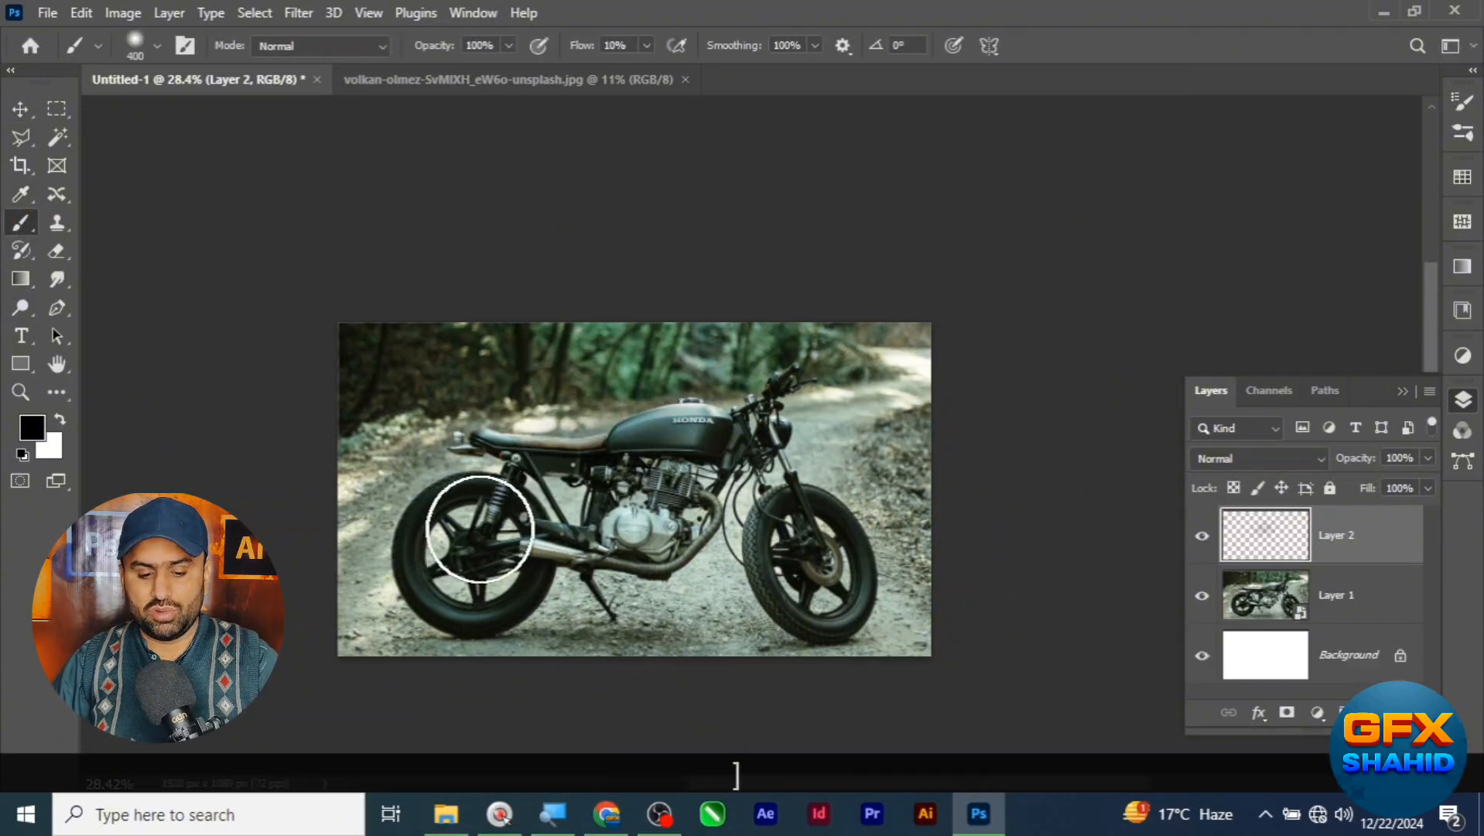
{"action": "key", "text": "ctrl+z"}
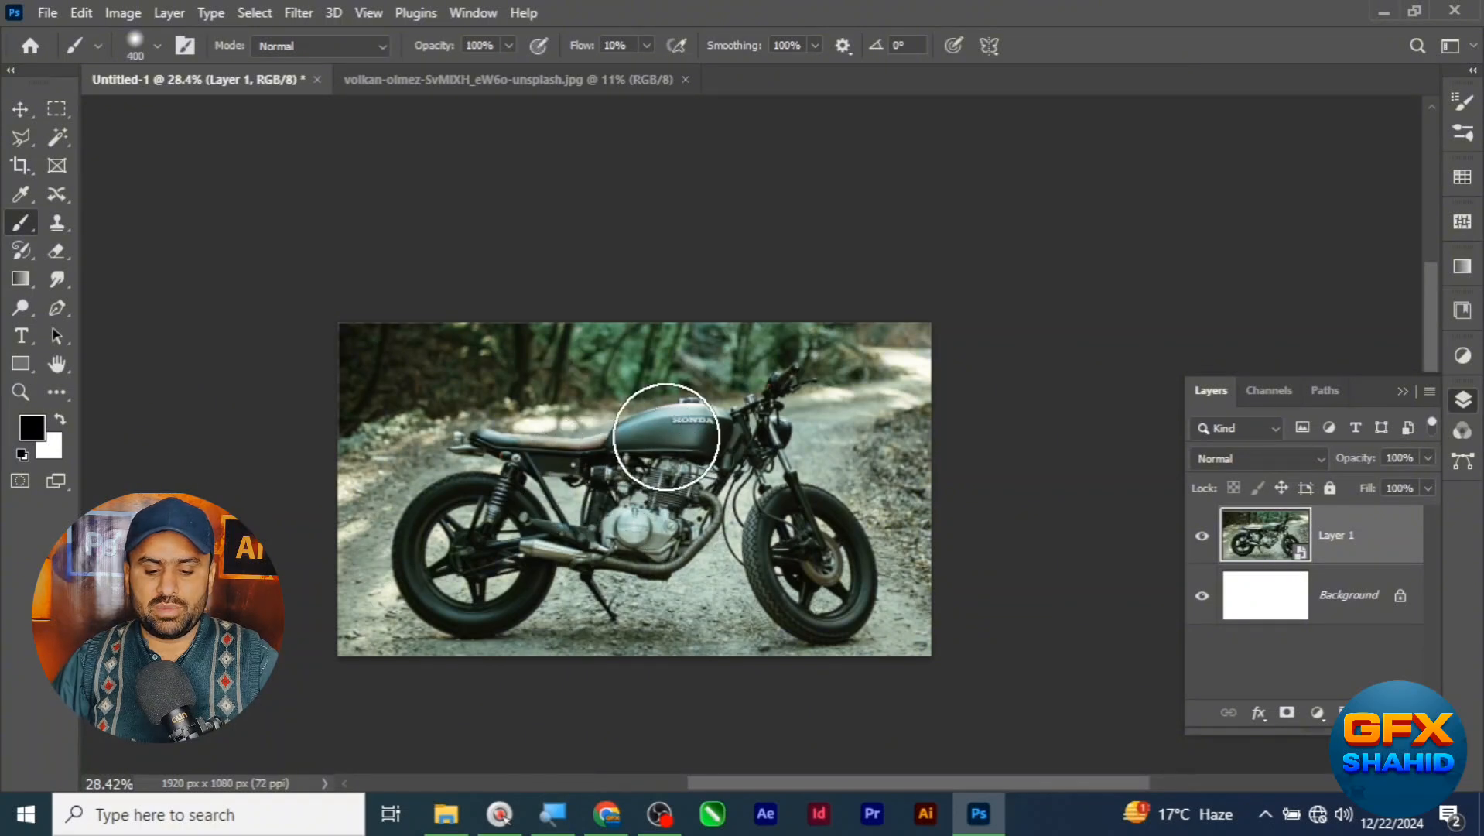
Check the sharpness of the HONDA lettering on the fuel tank up close
{"action": "key", "text": "z"}
{"action": "left_click_drag", "start_coordinate": [667, 437], "coordinate": [863, 560]}
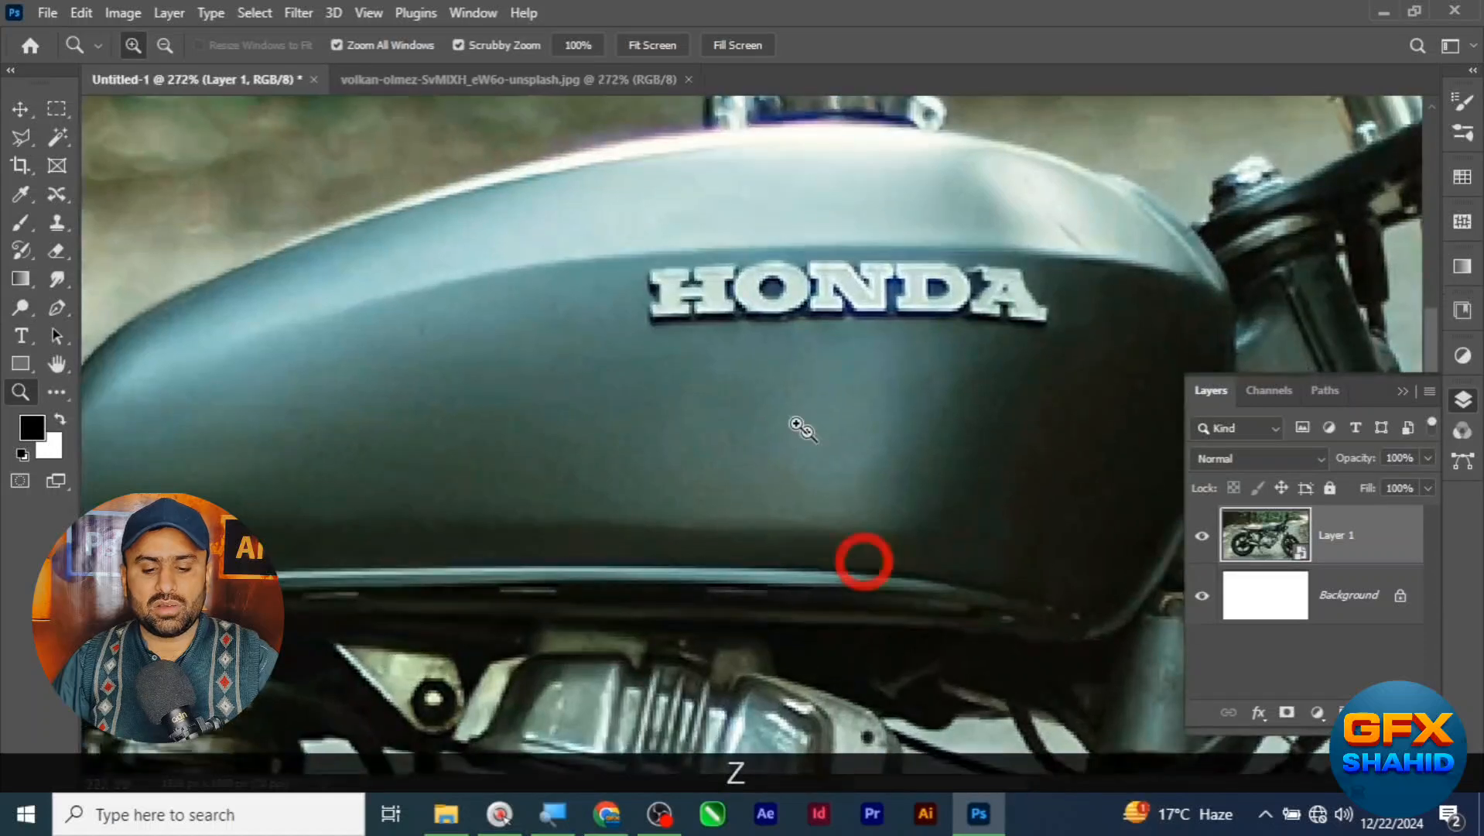
{"action": "left_click_drag", "start_coordinate": [870, 452], "coordinate": [723, 292]}
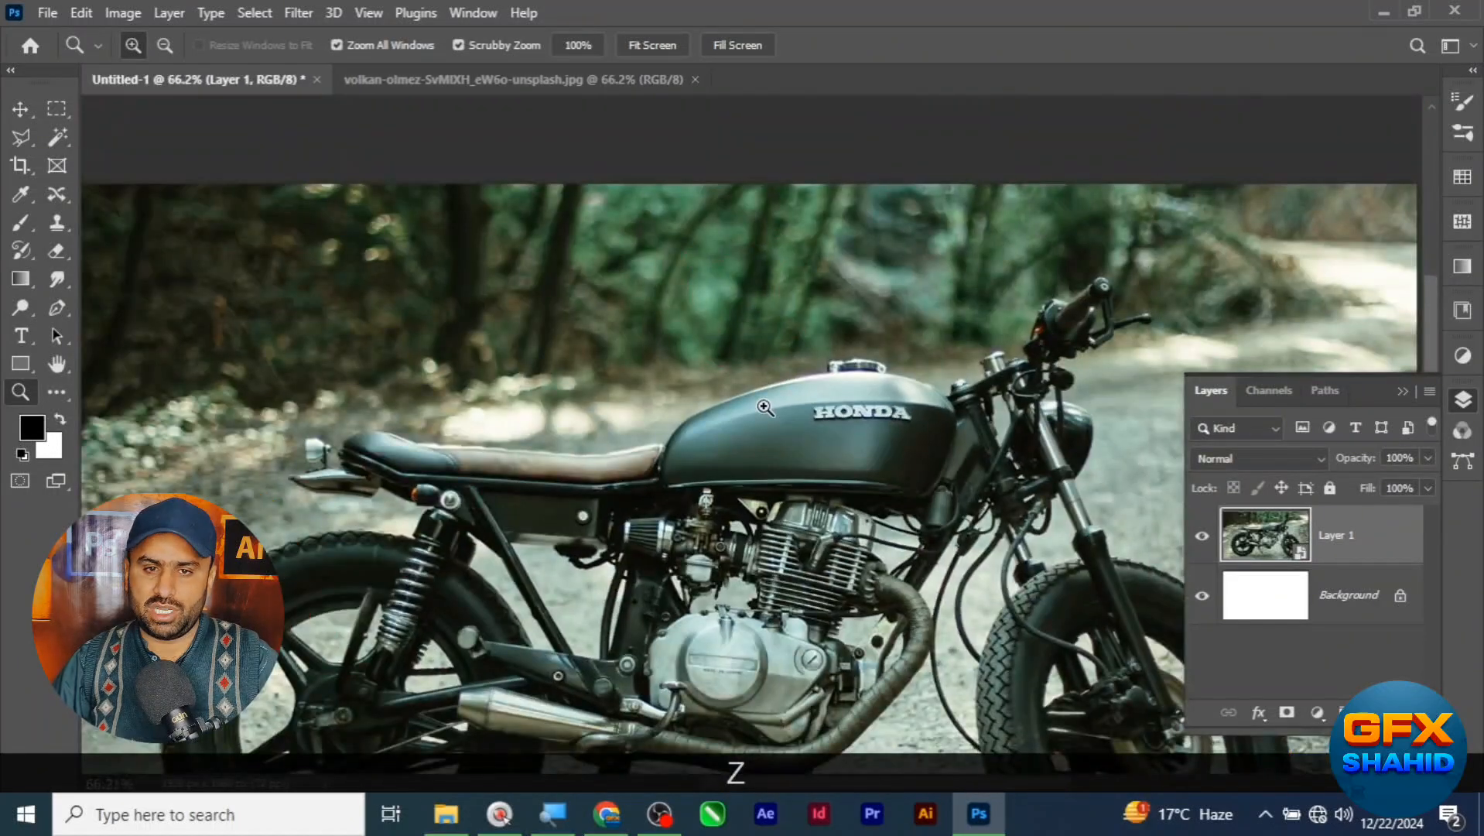
Open the contents of the Layer 1 smart object, look at the original unsplash photo, and return to the Untitled-1 document
{"action": "key", "text": "b"}
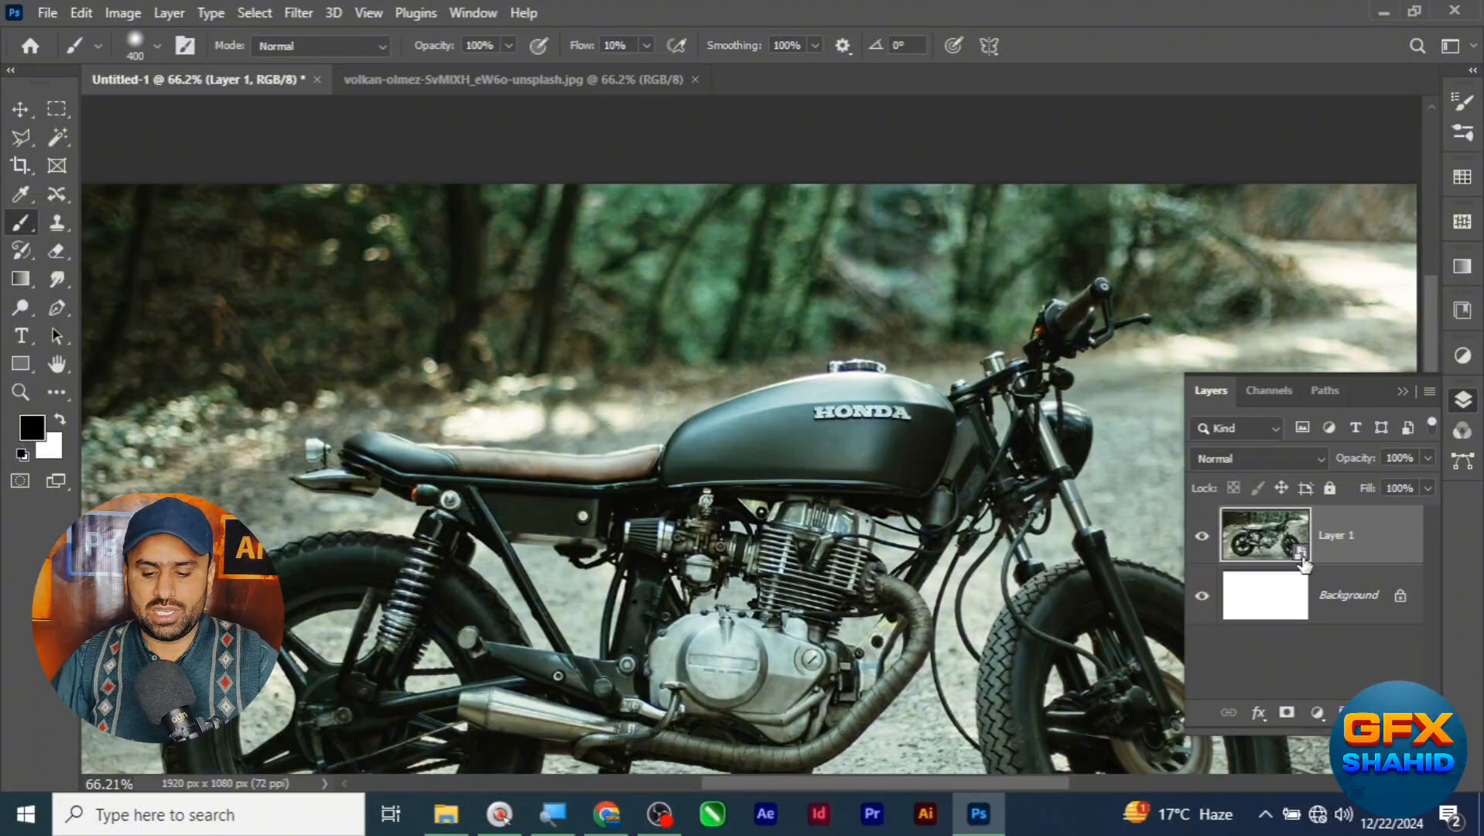
{"action": "double_click", "coordinate": [1302, 560]}
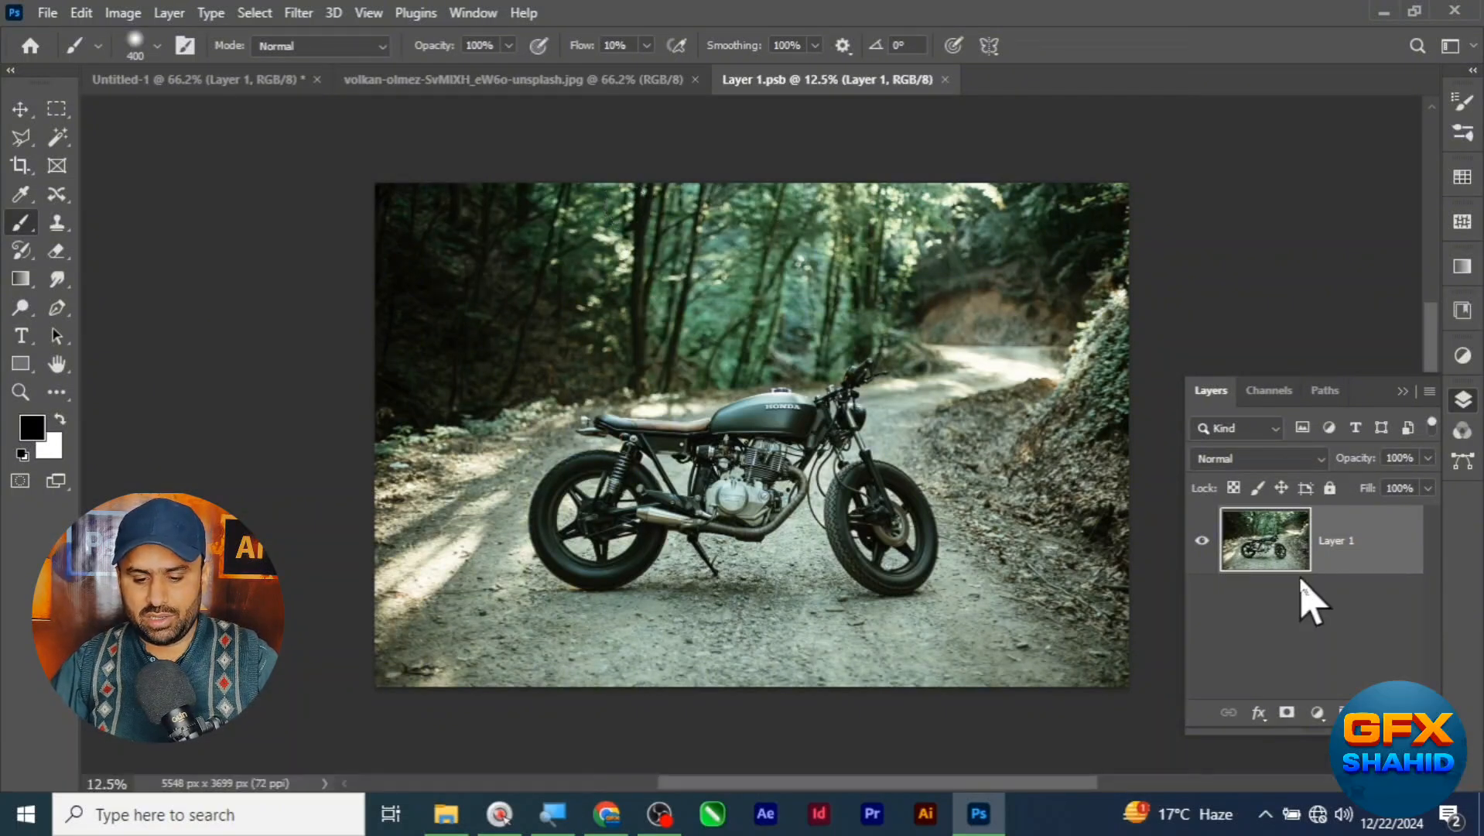
{"action": "left_click", "coordinate": [516, 80]}
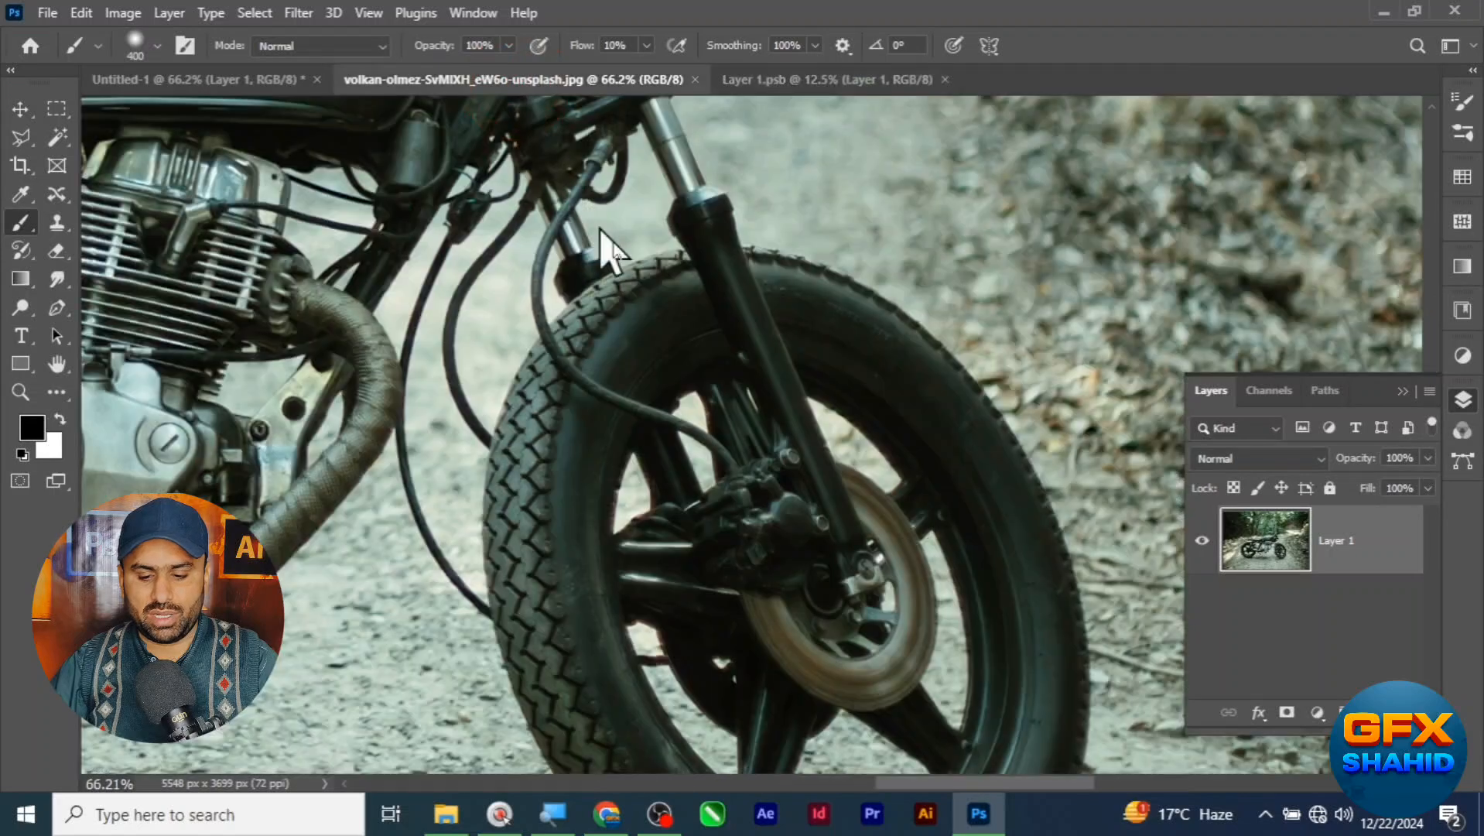
{"action": "left_click", "coordinate": [178, 80]}
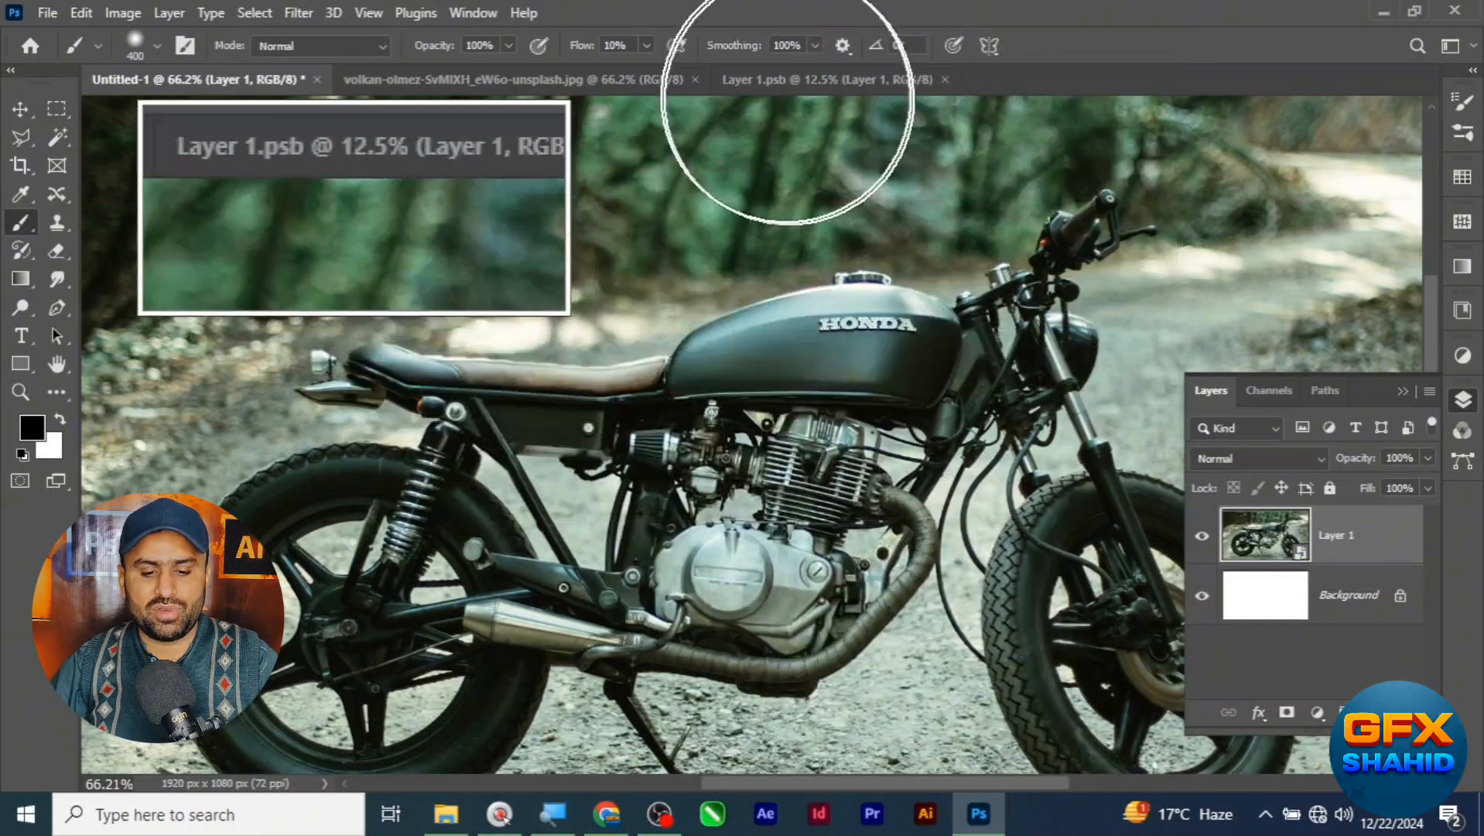
Switch to Layer 1.psb and examine the fuel tank in the smart object's contents up close
{"action": "left_click", "coordinate": [762, 80]}
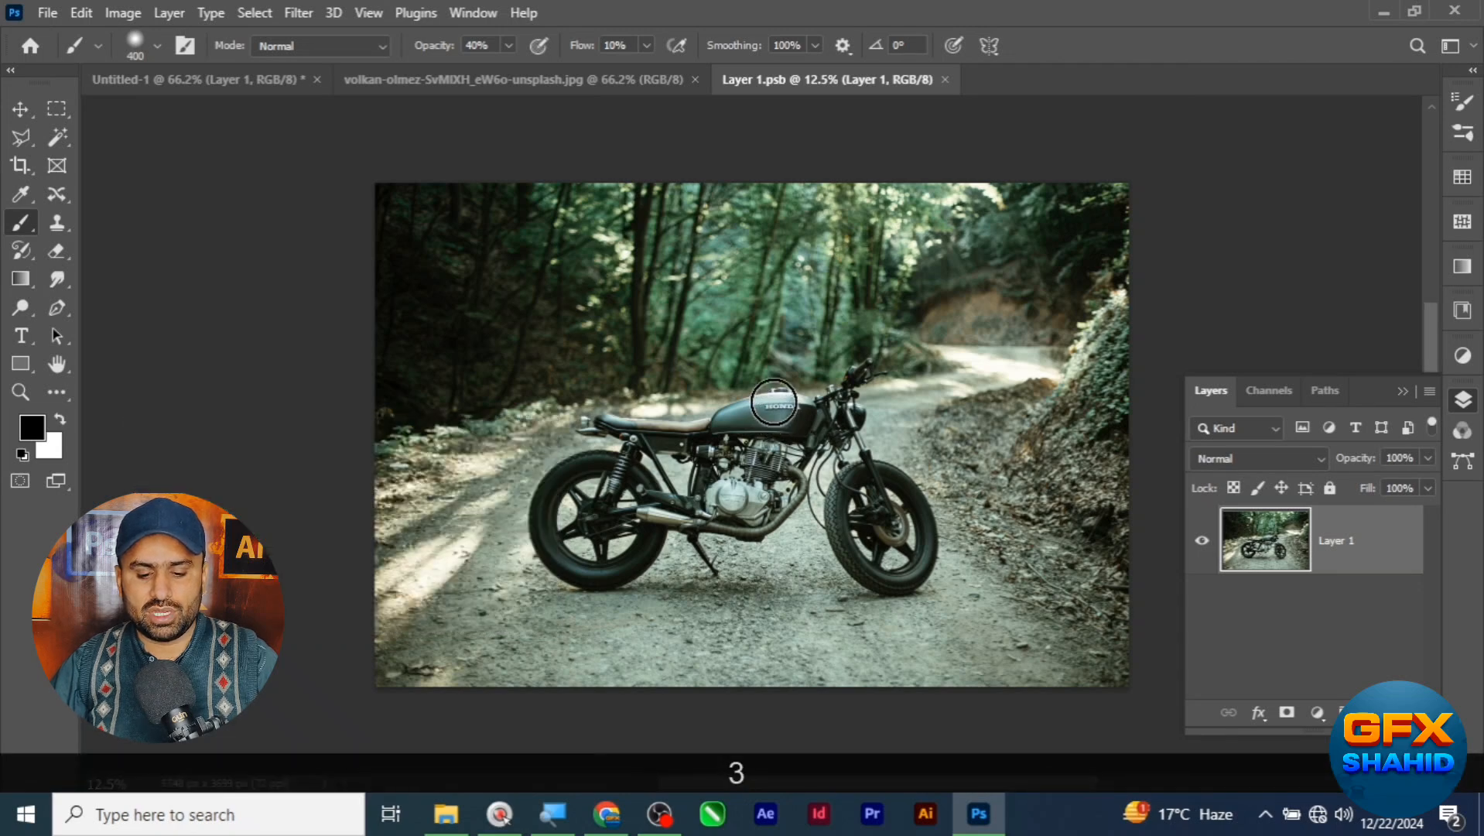
{"action": "key", "text": "z"}
{"action": "left_click_drag", "start_coordinate": [778, 418], "coordinate": [906, 503]}
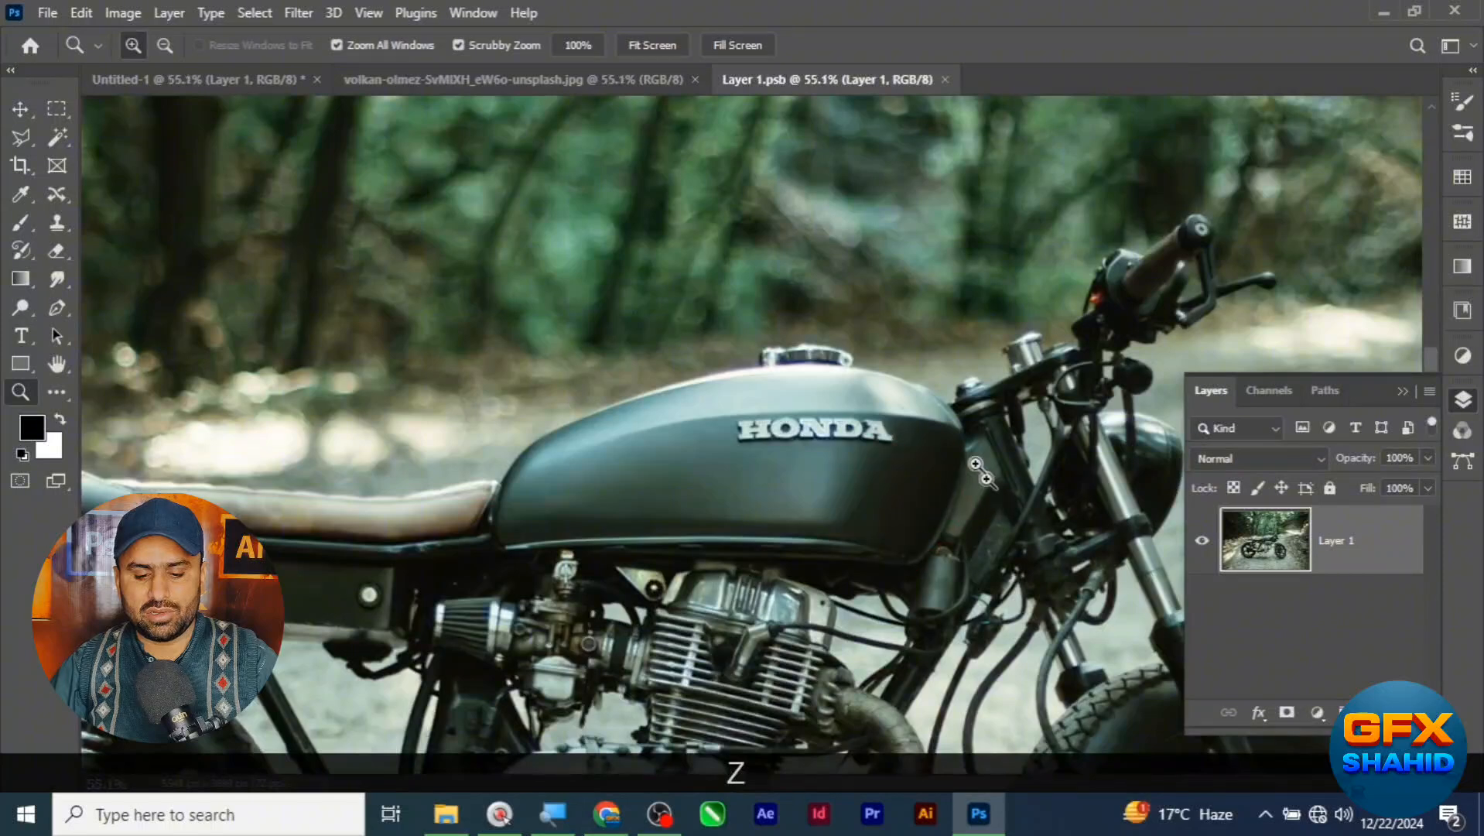
Copy a rectangular area around the HONDA lettering on the fuel tank to a new layer and check the copy with Layer 1 hidden
{"action": "mouse_move", "coordinate": [775, 322]}
{"action": "left_mouse_down"}
{"action": "mouse_move", "coordinate": [802, 345]}
{"action": "mouse_move", "coordinate": [788, 335]}
{"action": "left_mouse_up"}
{"action": "key", "text": "space"}
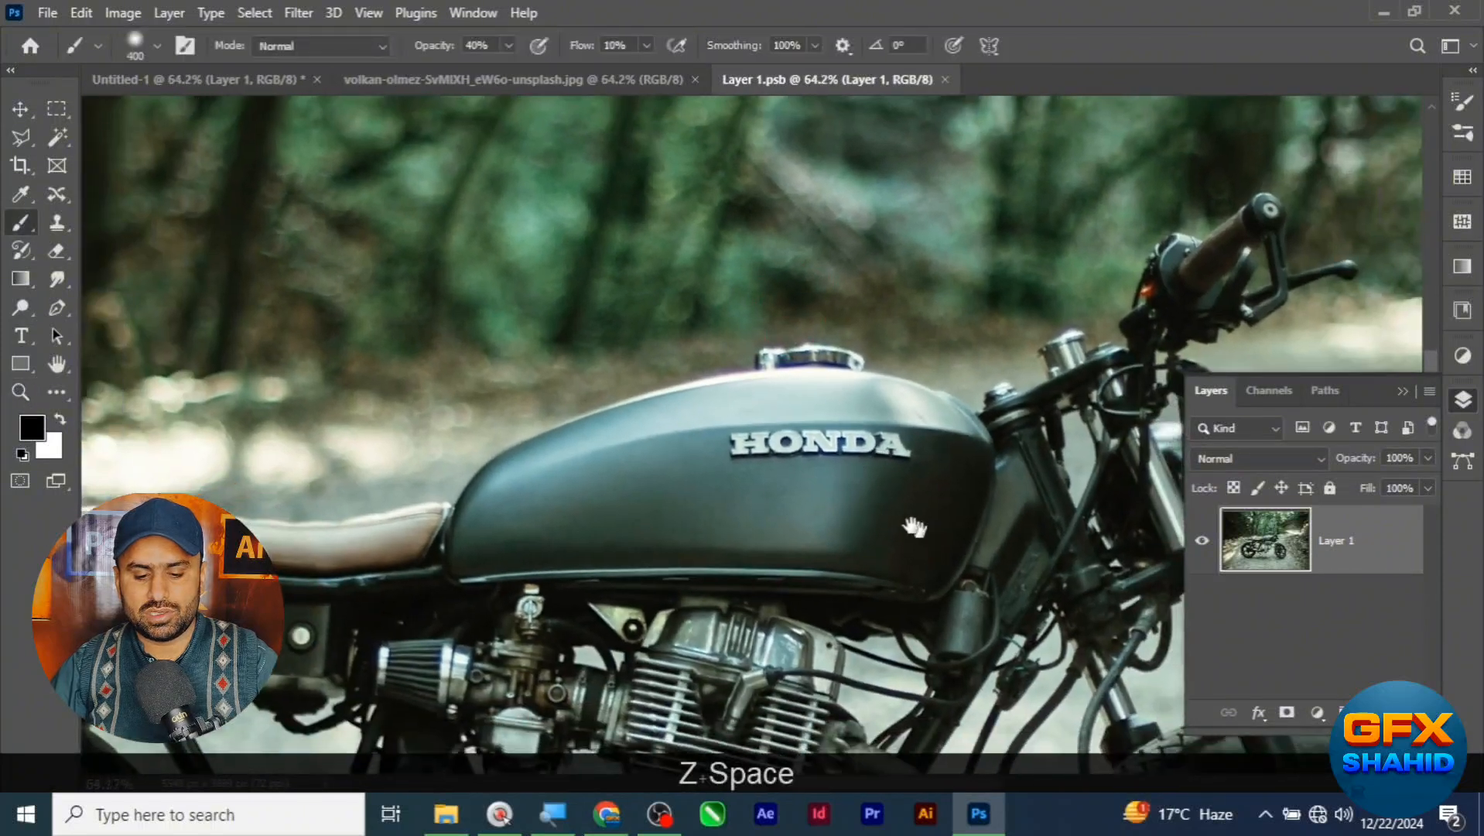
{"action": "left_click_drag", "start_coordinate": [916, 526], "coordinate": [799, 471]}
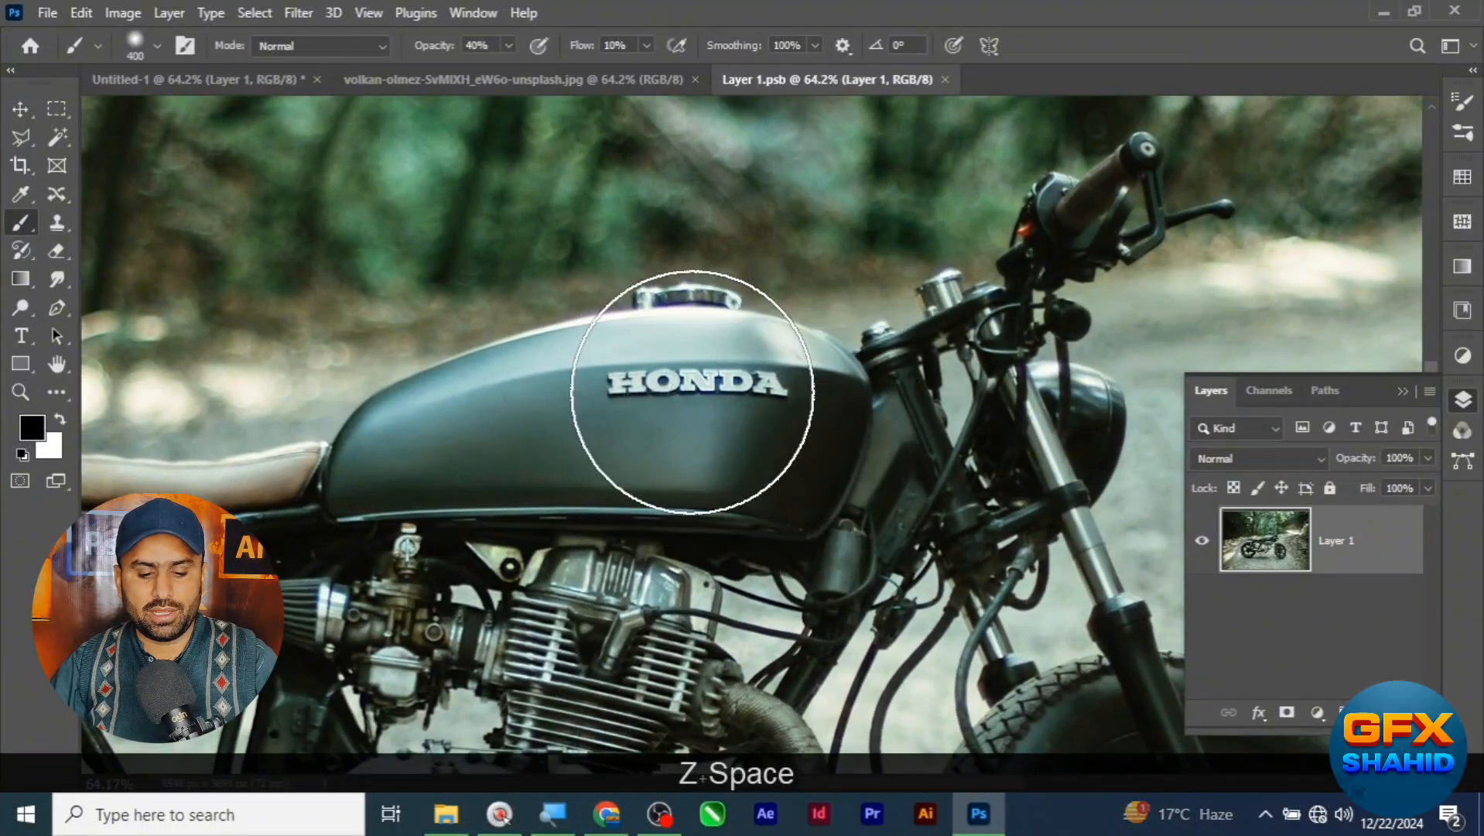
{"action": "left_click", "coordinate": [56, 108]}
{"action": "key", "text": "["}
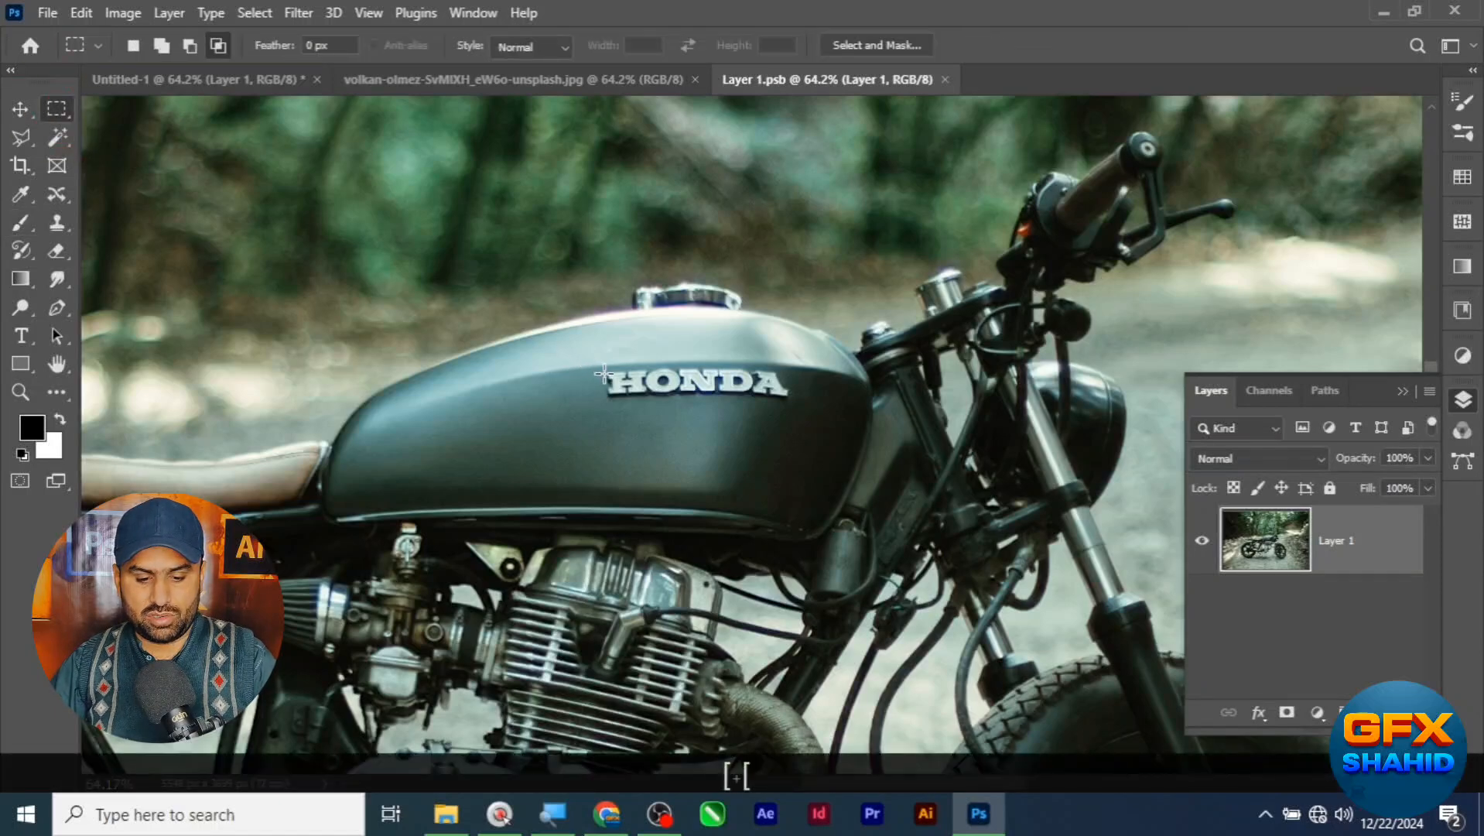
{"action": "left_click_drag", "start_coordinate": [598, 367], "coordinate": [796, 458]}
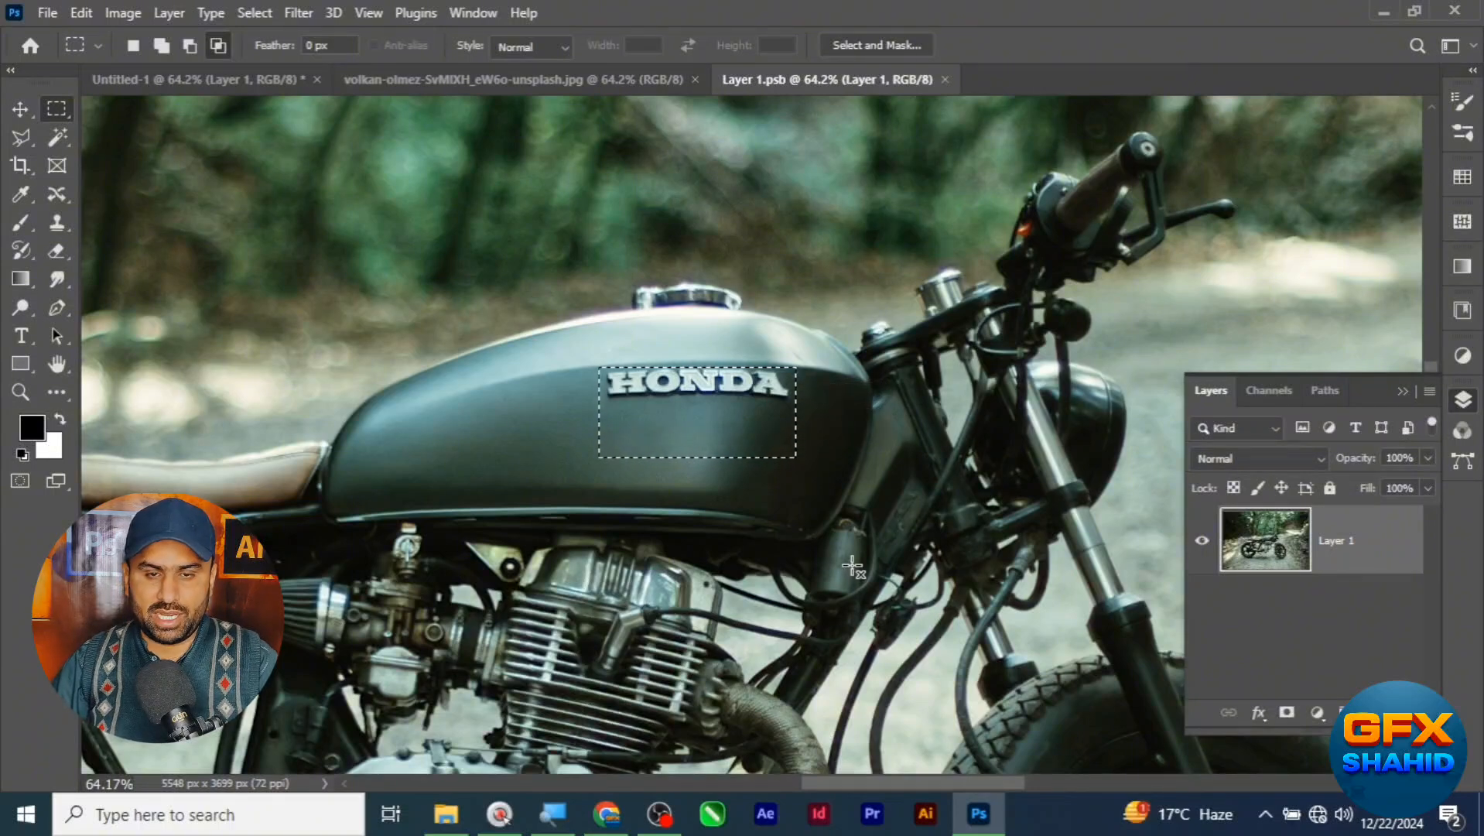
{"action": "key", "text": "ctrl+j"}
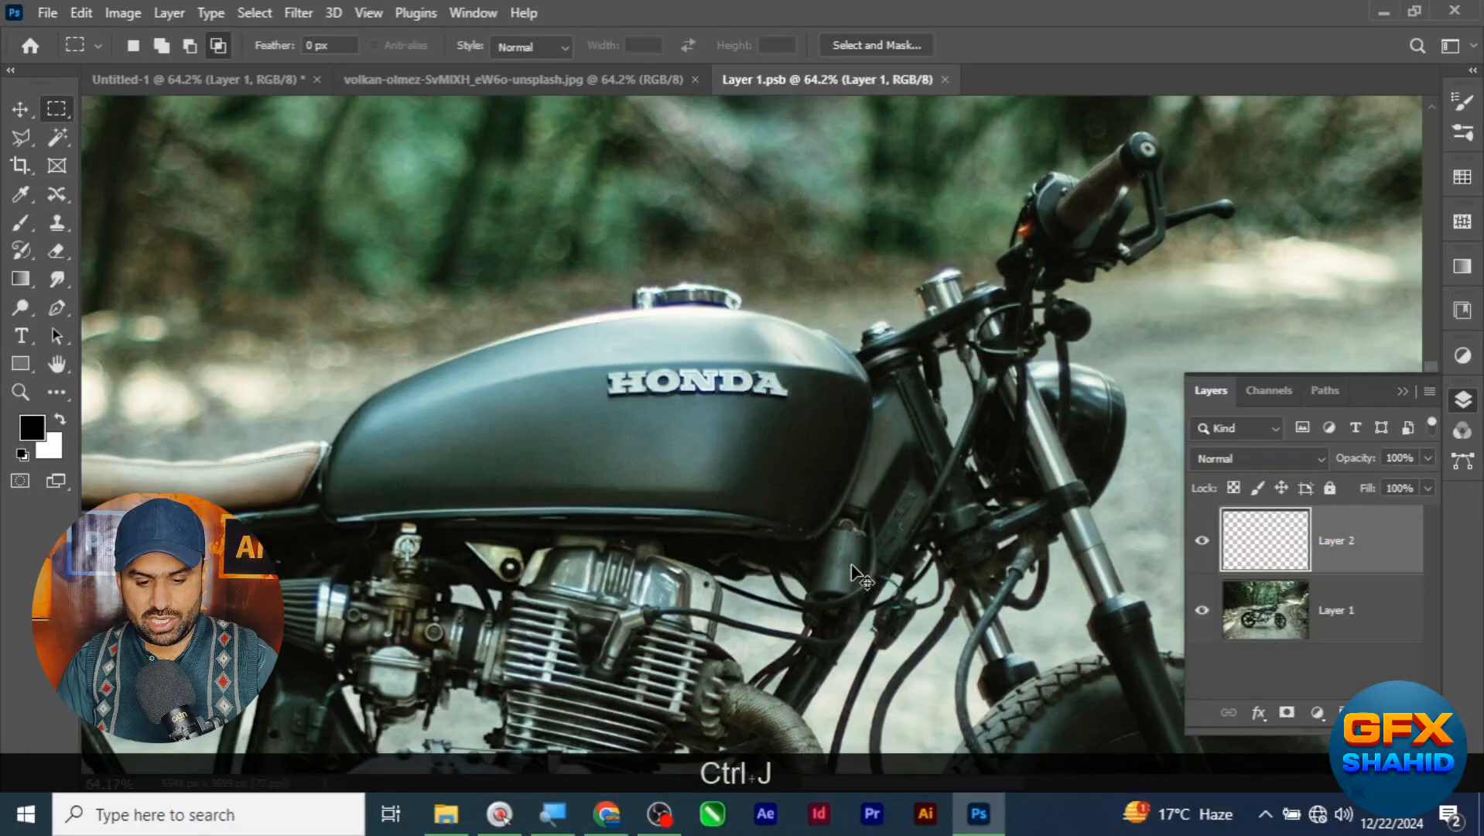
{"action": "left_click", "coordinate": [1202, 610]}
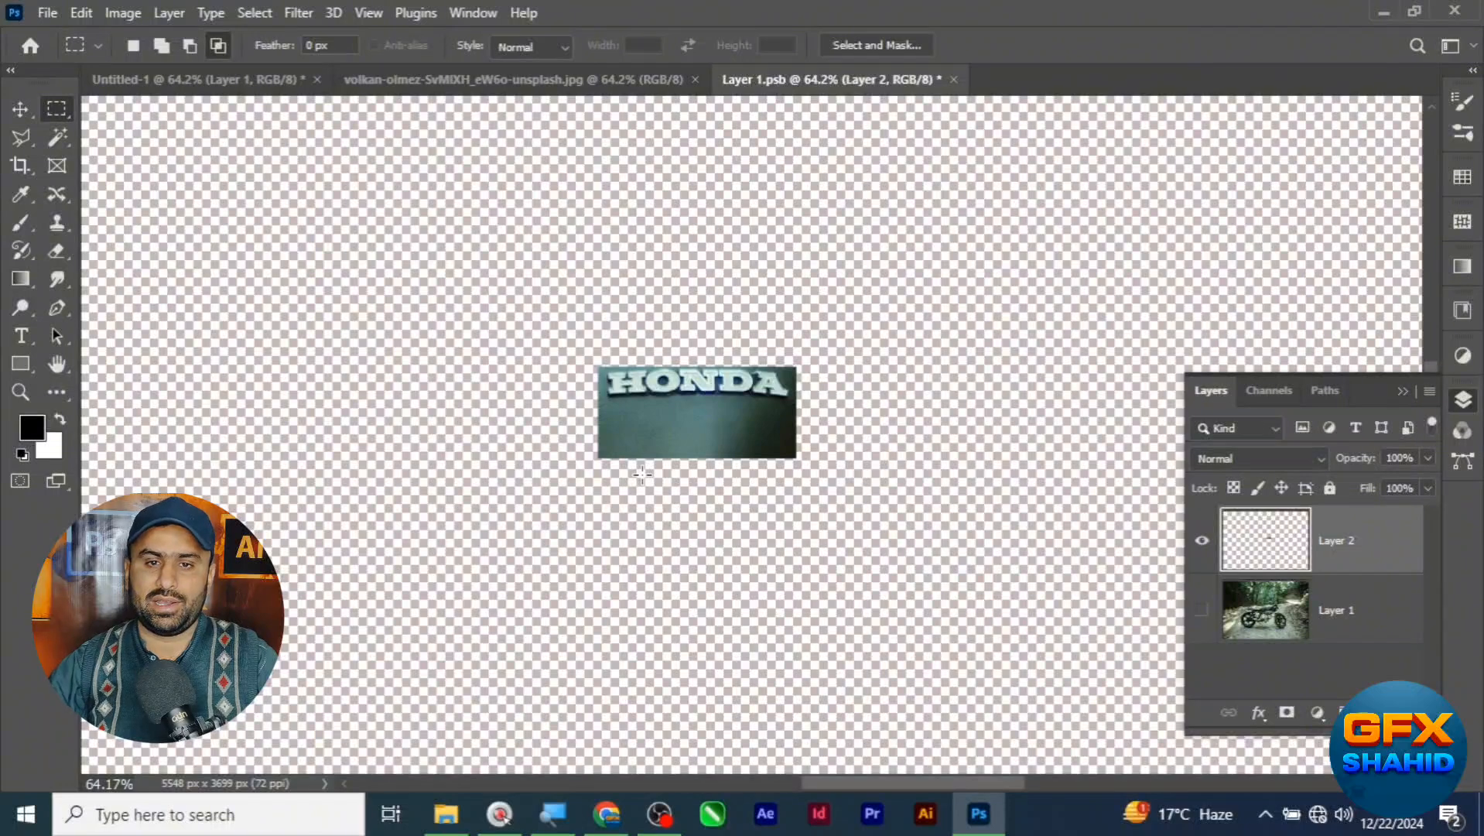
{"action": "left_click", "coordinate": [1202, 613]}
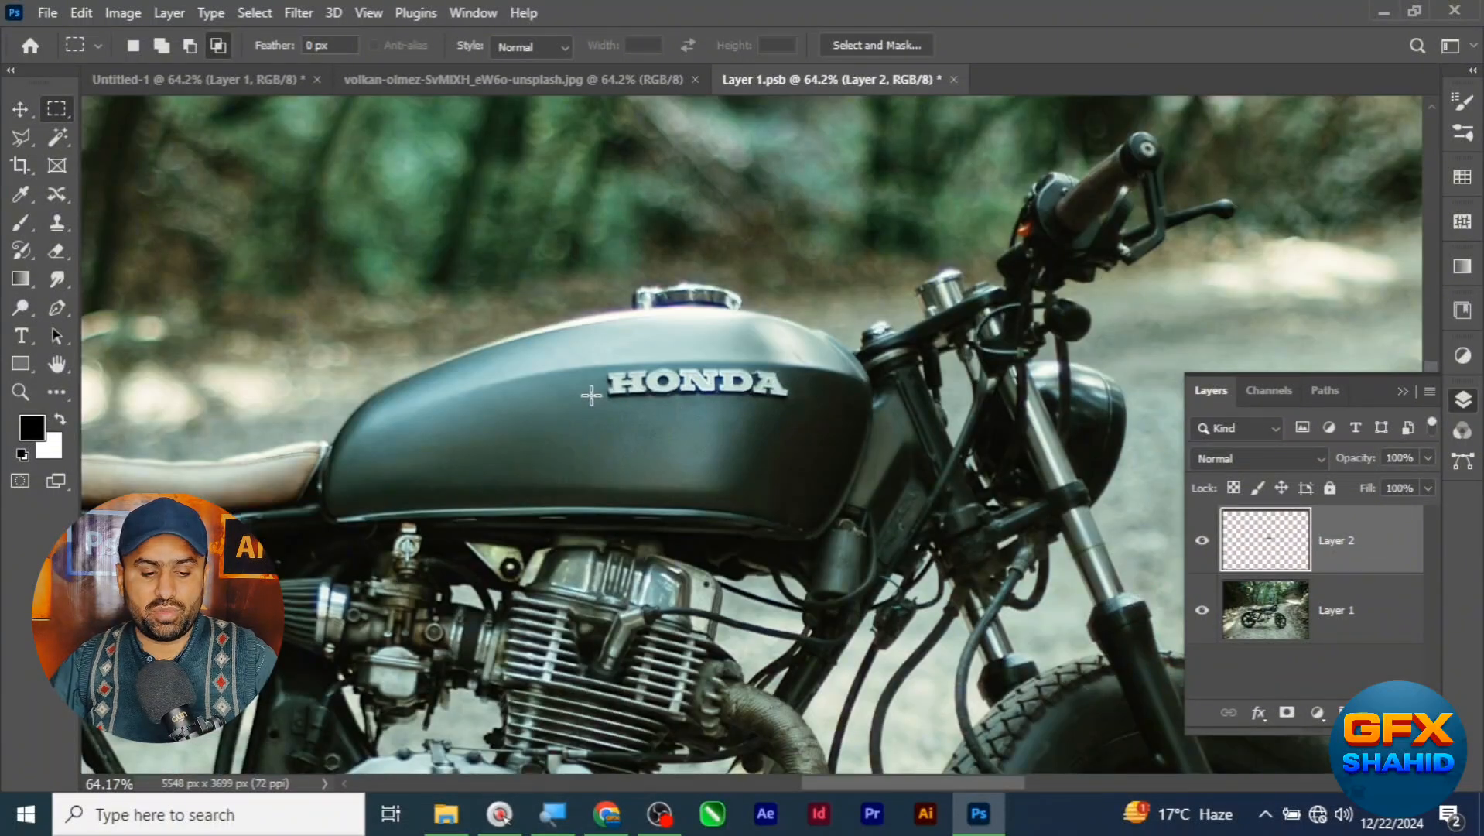
{"action": "left_click_drag", "start_coordinate": [597, 363], "coordinate": [737, 418]}
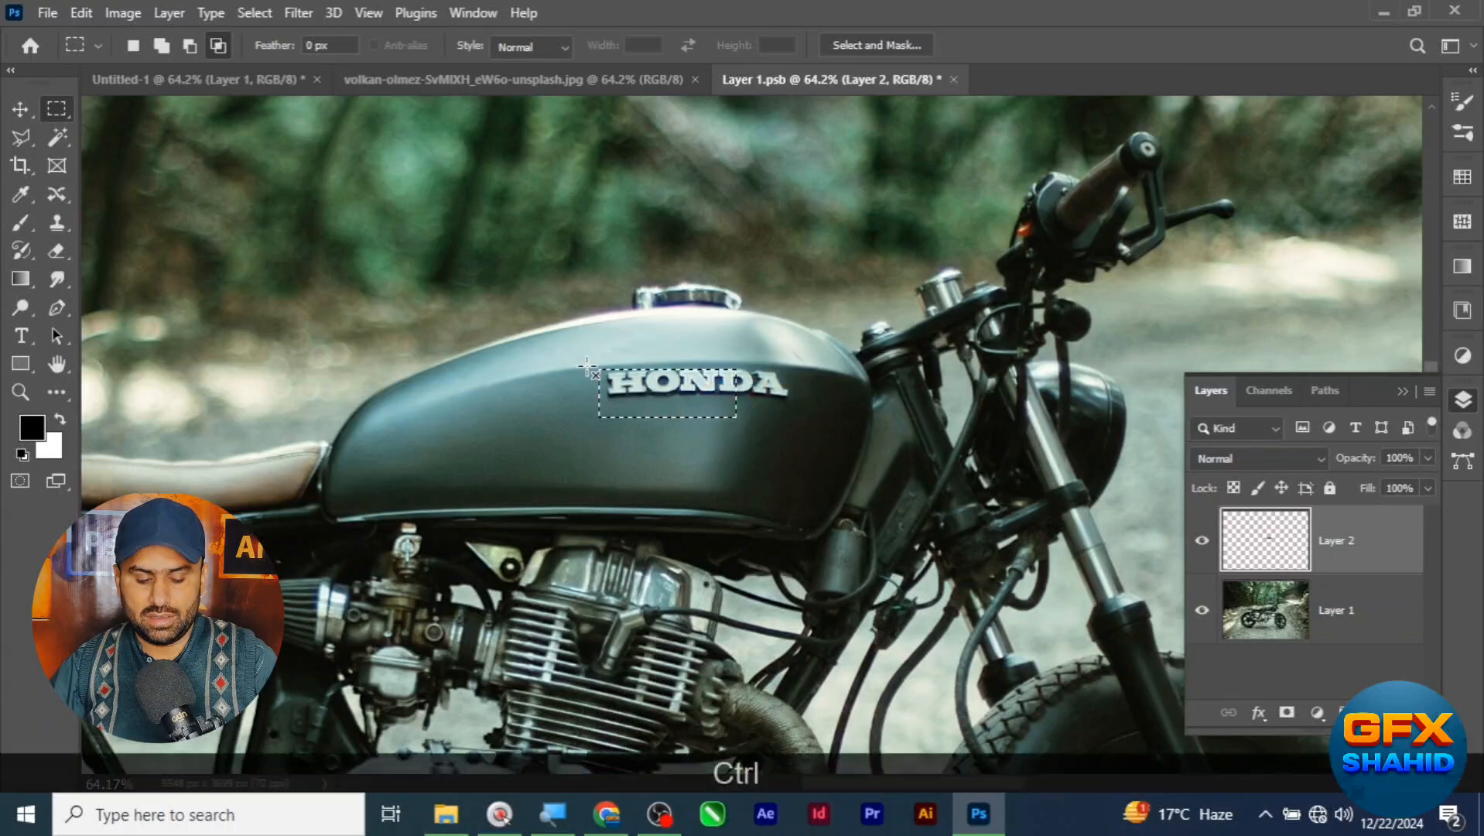
{"action": "key", "text": "ctrl+d"}
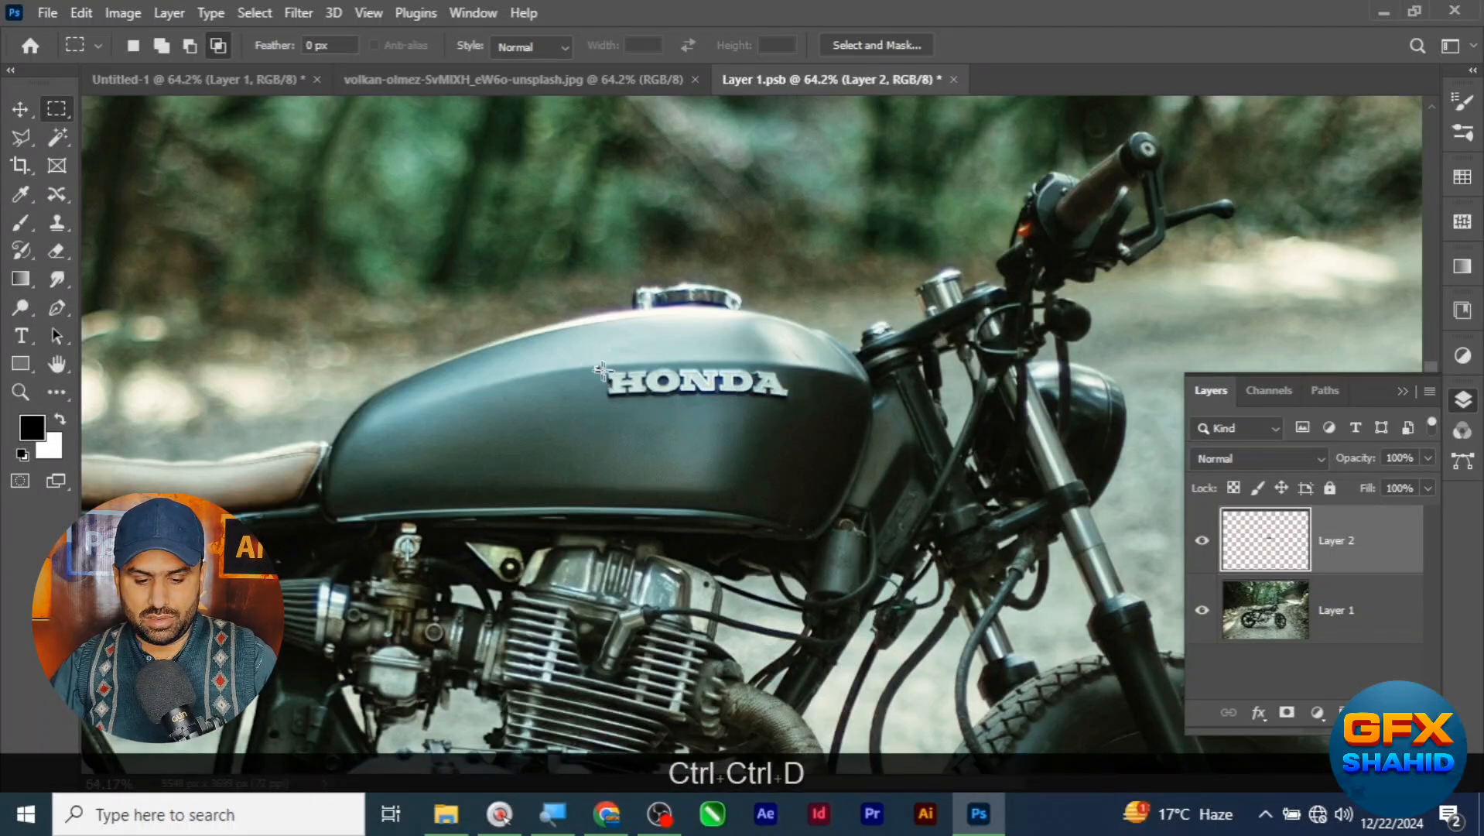
{"action": "left_click_drag", "start_coordinate": [595, 367], "coordinate": [797, 405]}
{"action": "key", "text": "ctrl+d"}
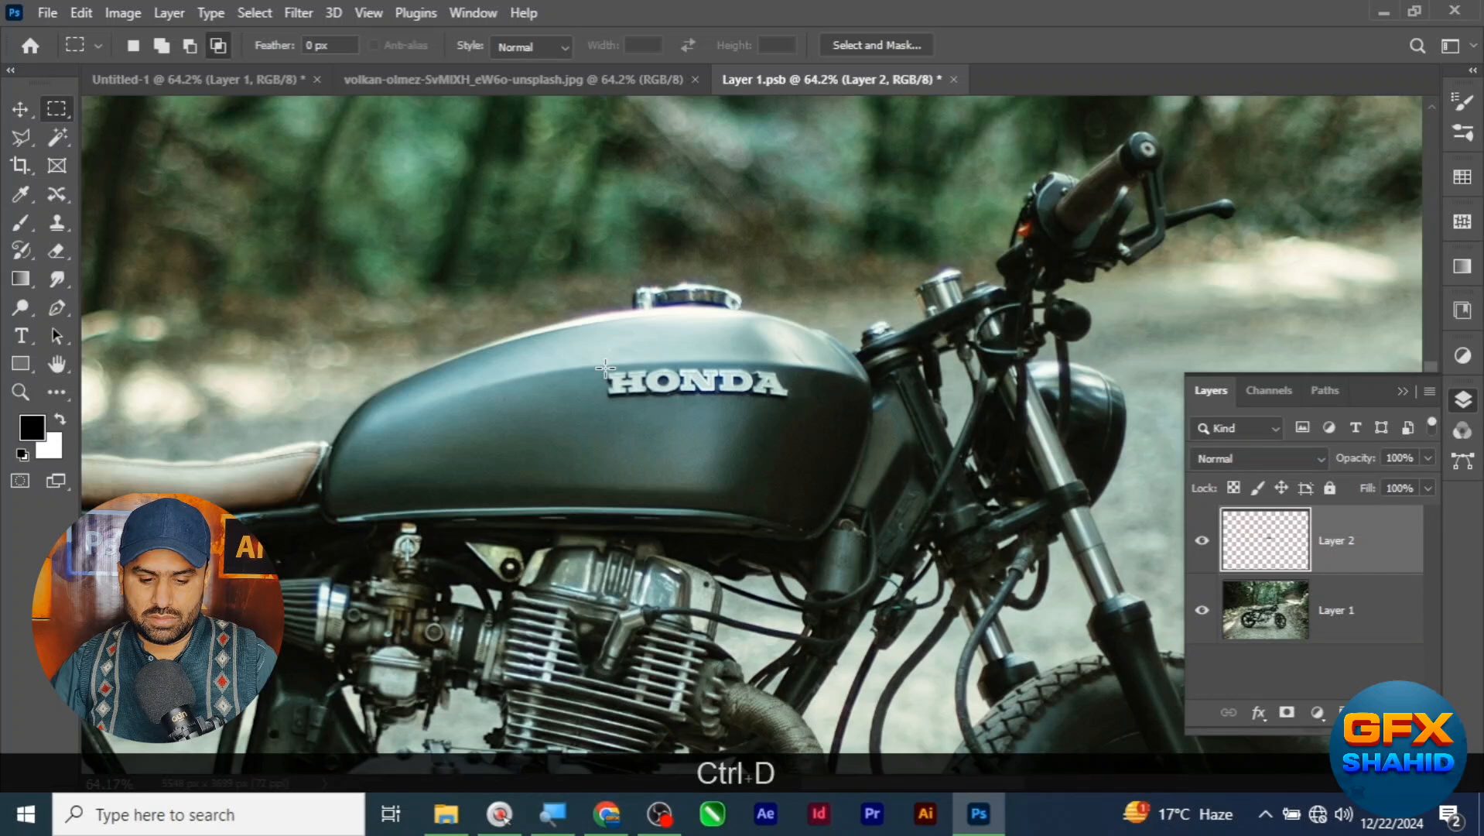
Remove the HONDA lettering on Layer 2 by selecting it tightly and applying a Content-Aware fill at 100% opacity, then deselect
{"action": "left_click_drag", "start_coordinate": [606, 368], "coordinate": [790, 401]}
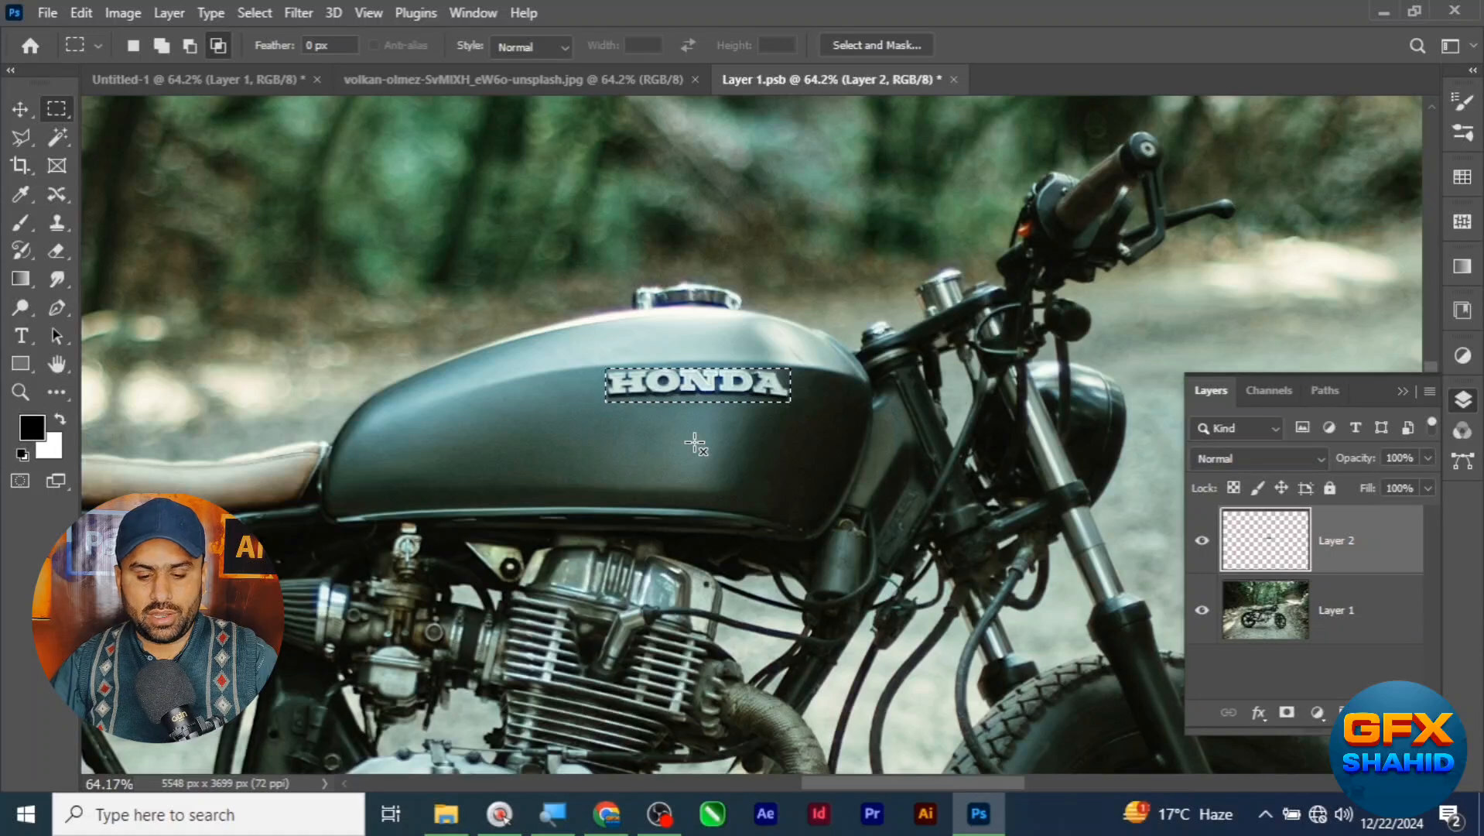
{"action": "key", "text": "shift+BackSpace"}
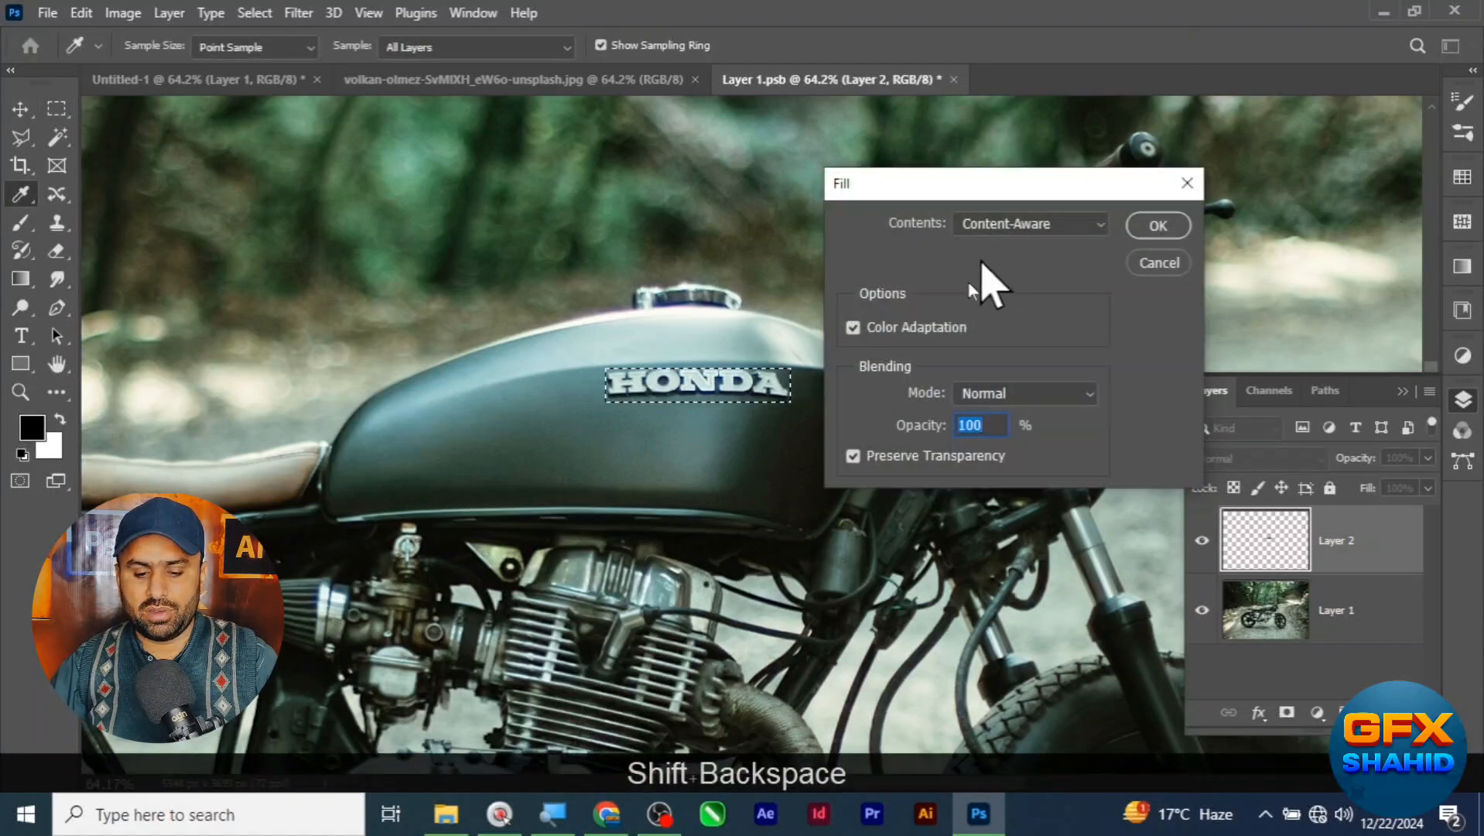
{"action": "left_click", "coordinate": [1163, 228]}
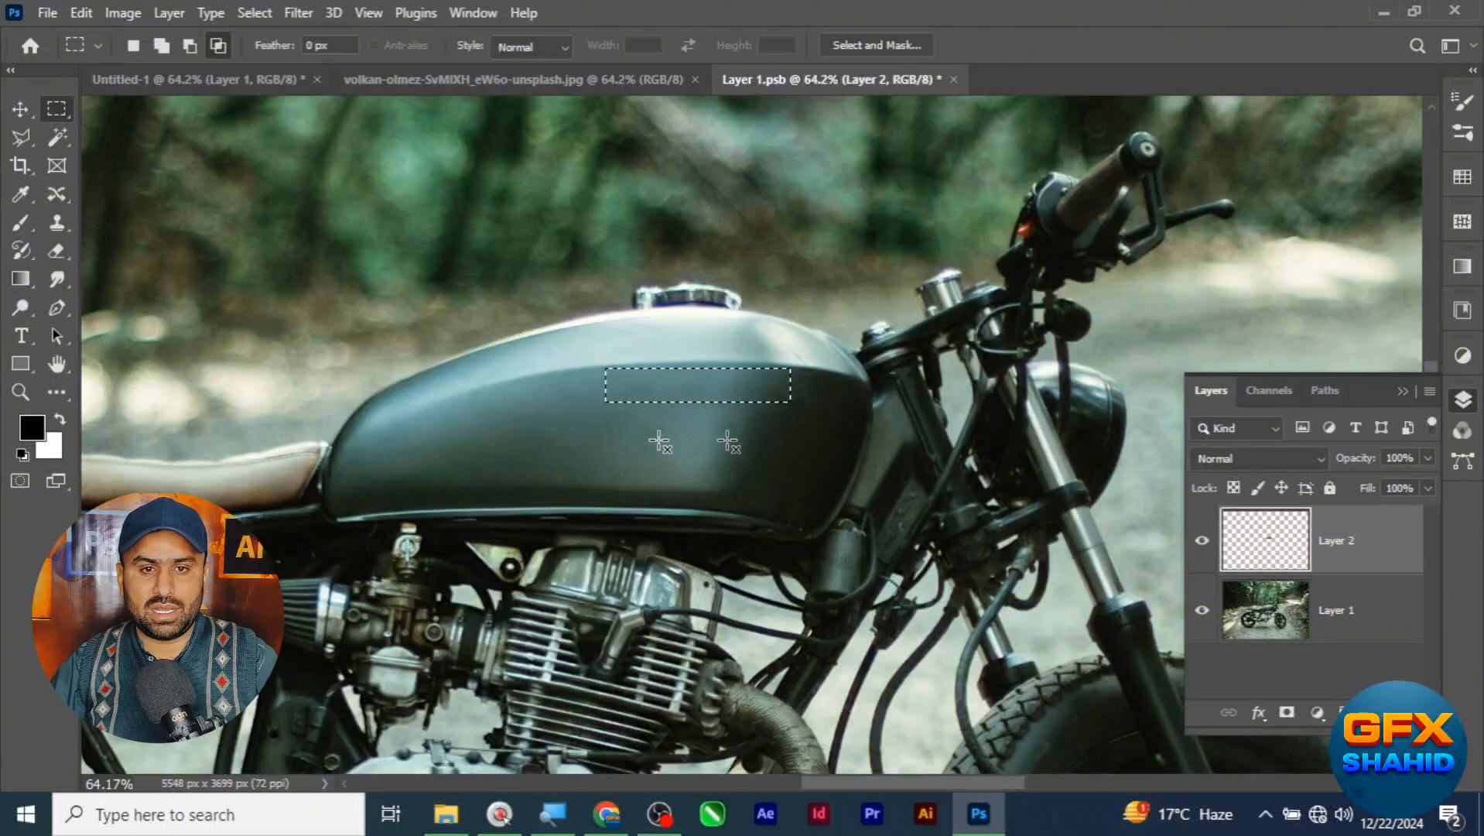
{"action": "key", "text": "ctrl+d"}
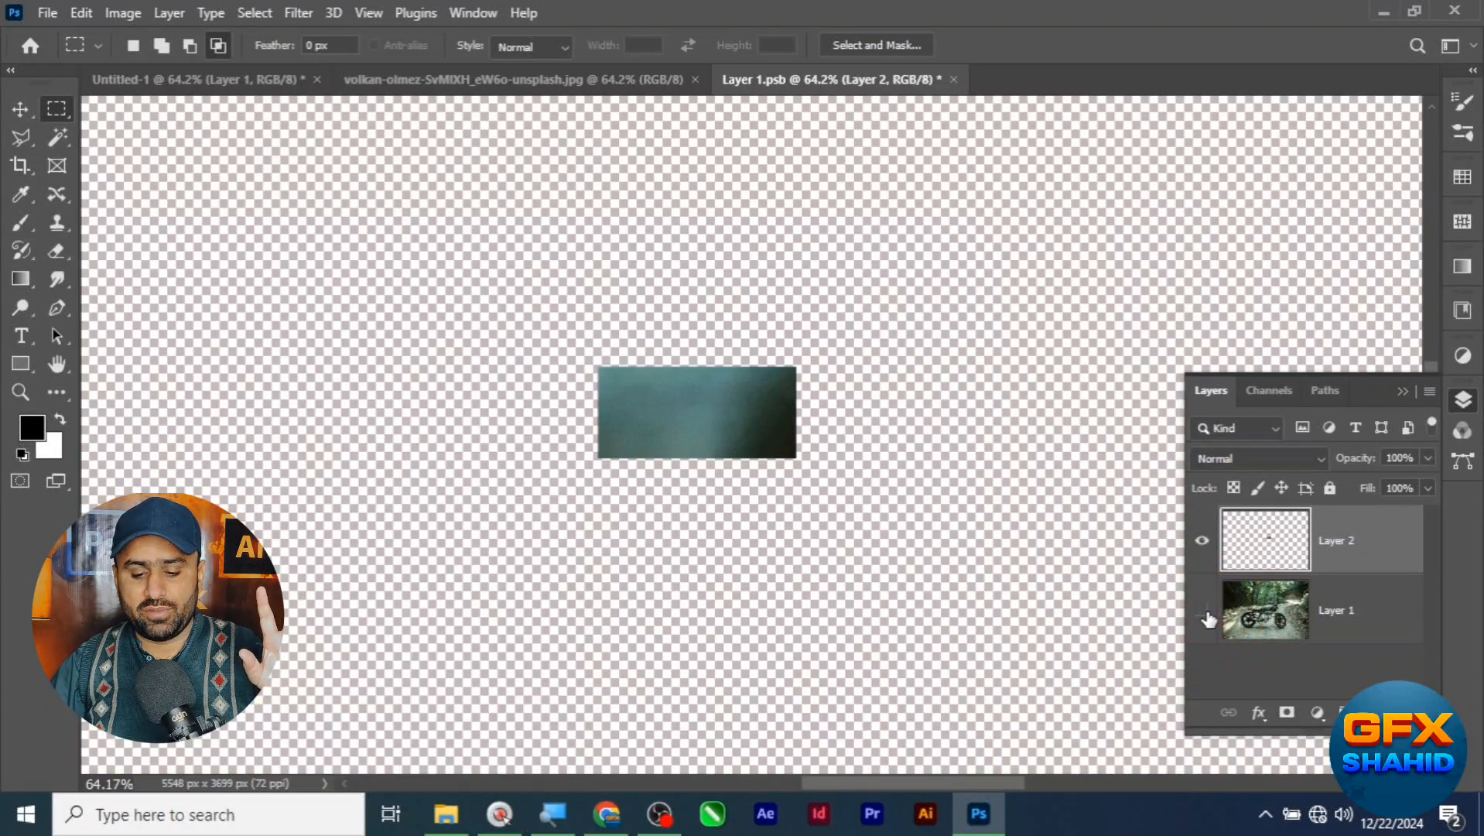
Compare the fuel tank with and without the Layer 2 patch, leaving both layers visible
{"action": "left_click", "coordinate": [1201, 610]}
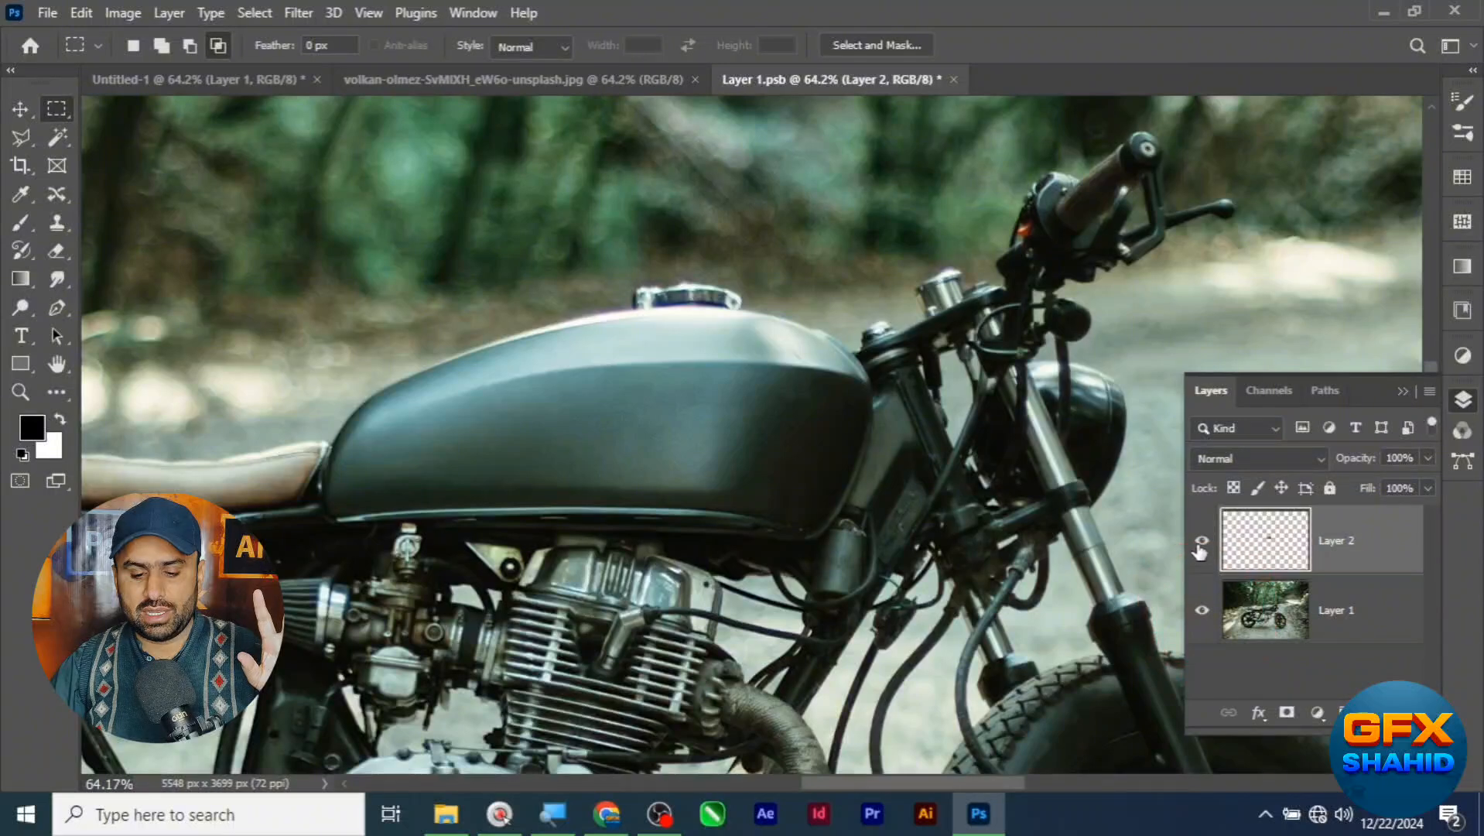
{"action": "left_click", "coordinate": [1201, 542]}
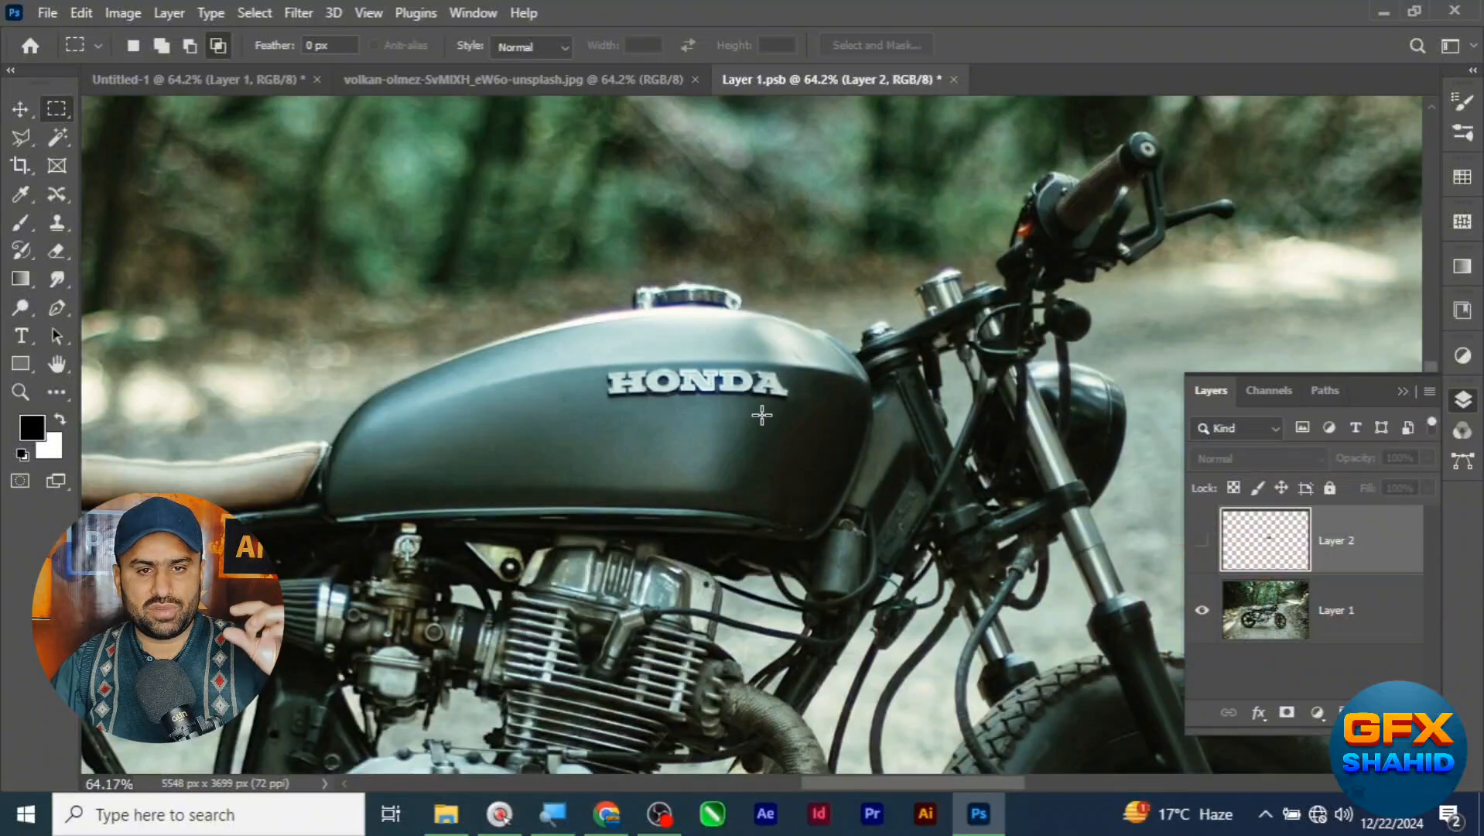
{"action": "left_click", "coordinate": [1202, 540]}
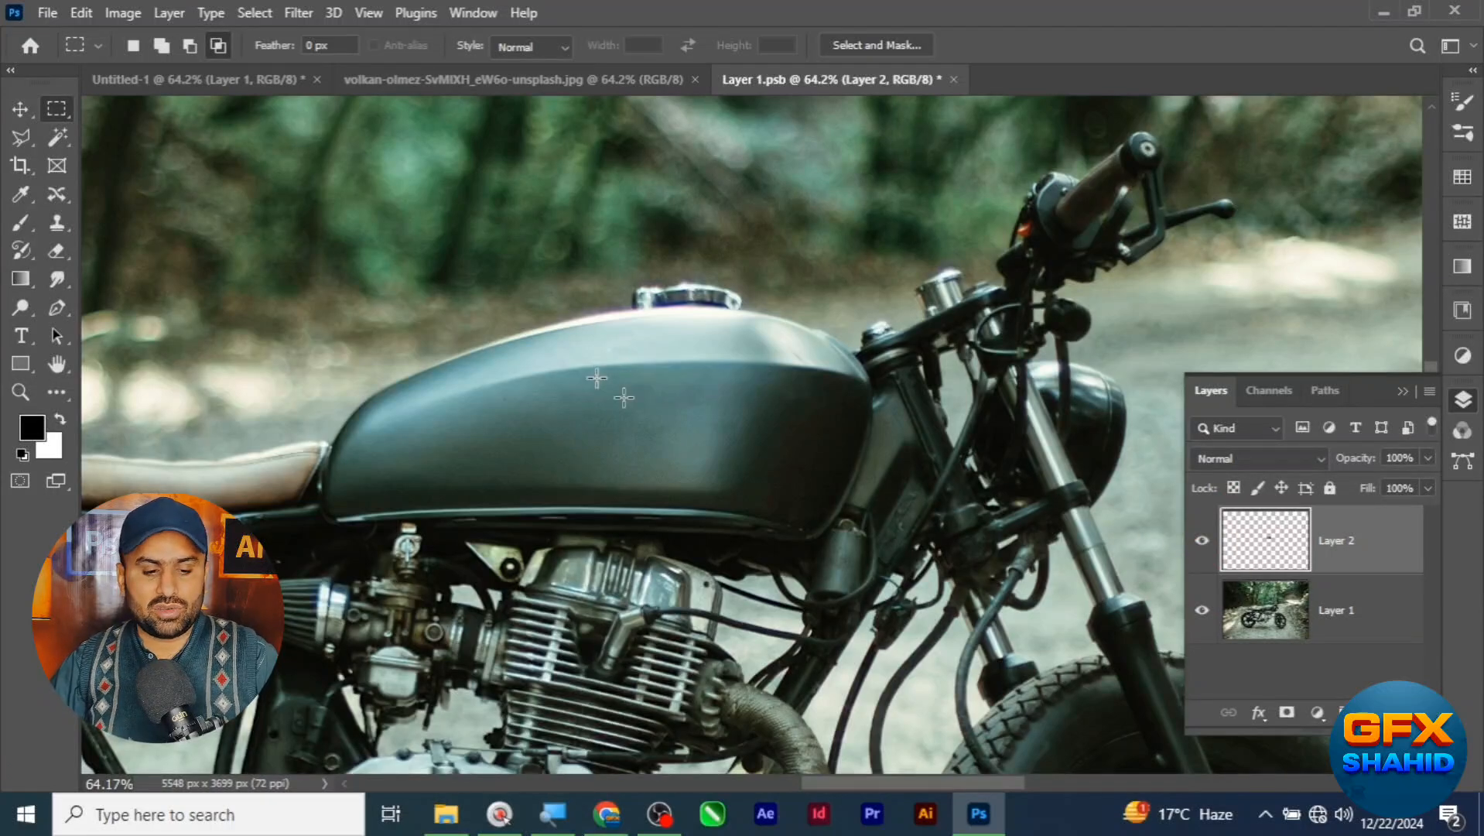
Open the SUZUKI logo file images (1) from the Lesson 17 folder
{"action": "left_click", "coordinate": [47, 13]}
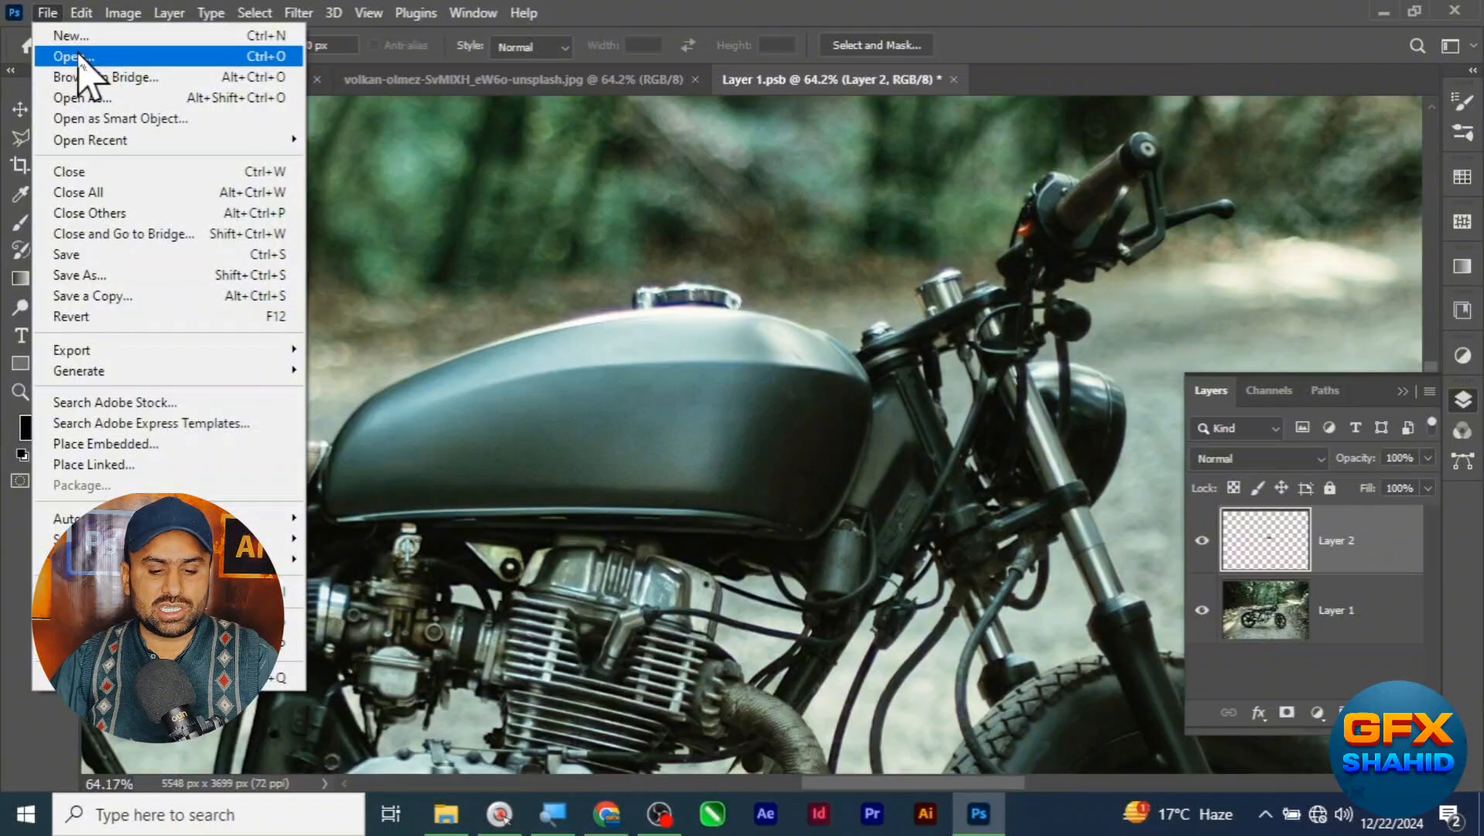
{"action": "left_click", "coordinate": [81, 59]}
{"action": "left_click", "coordinate": [283, 202]}
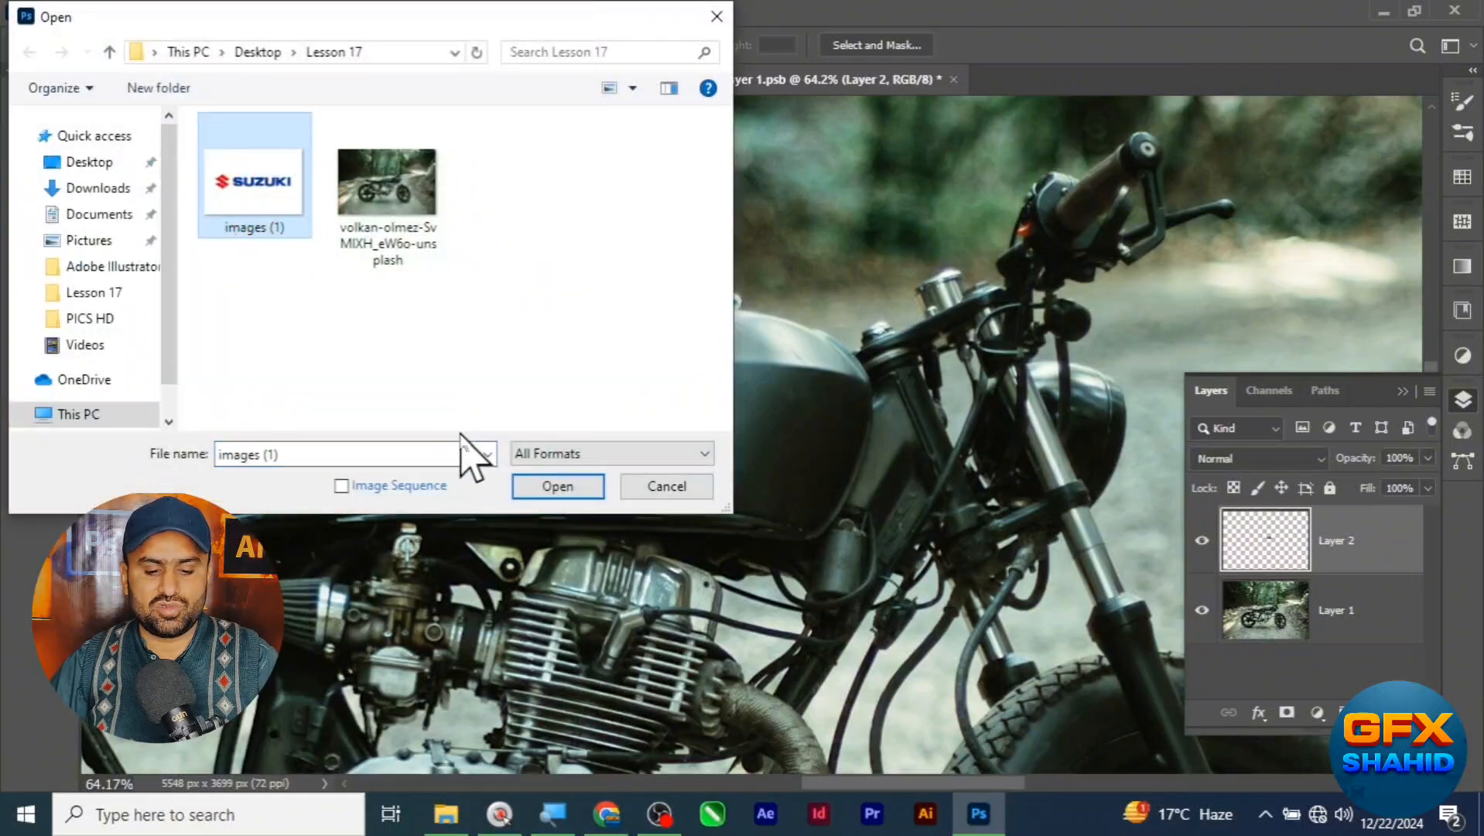
{"action": "left_click", "coordinate": [557, 487]}
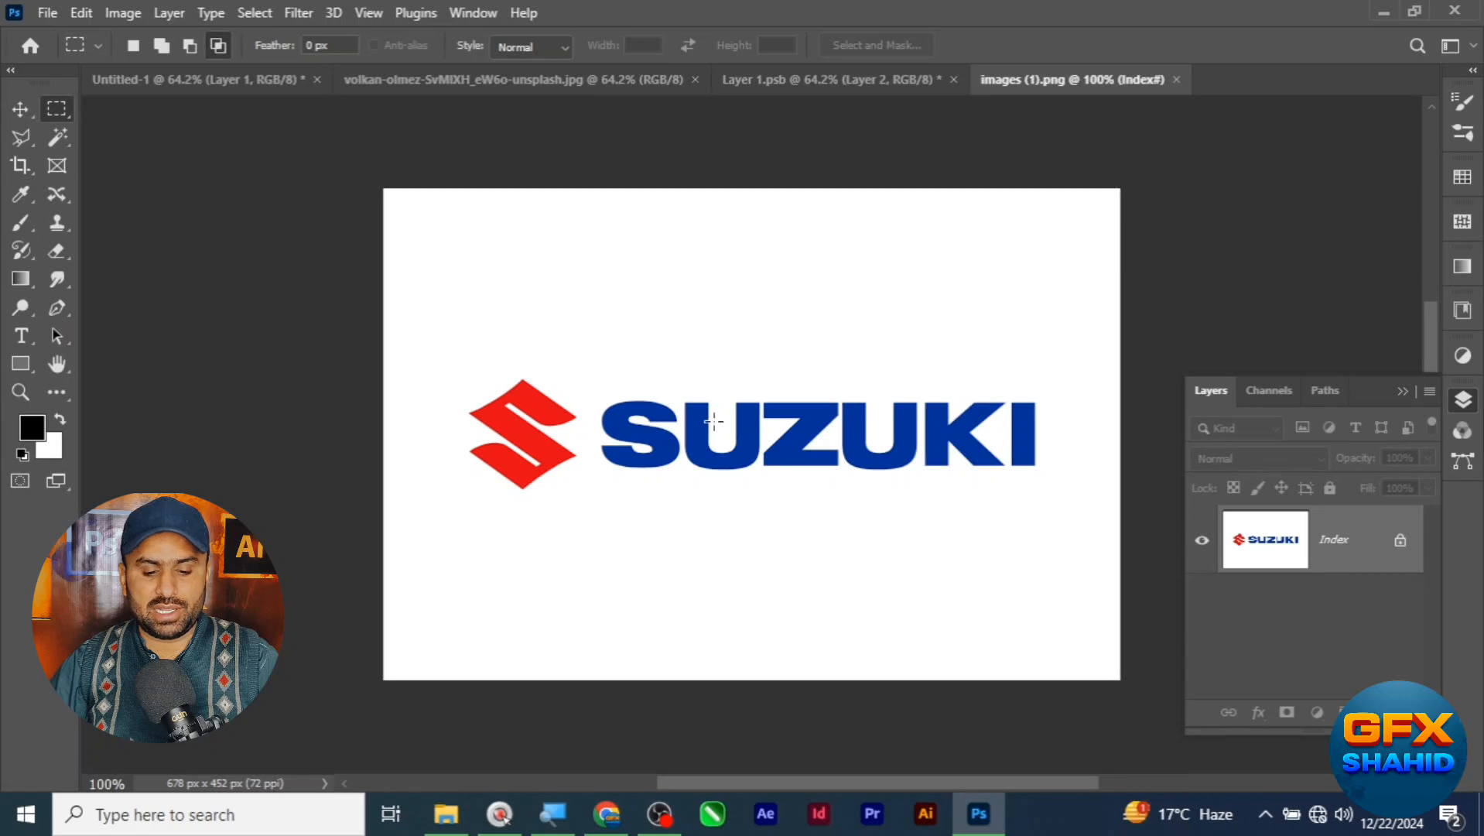
Copy only the blue SUZUKI wordmark from the logo image and paste it into Layer 1.psb
{"action": "left_click_drag", "start_coordinate": [597, 393], "coordinate": [1043, 472]}
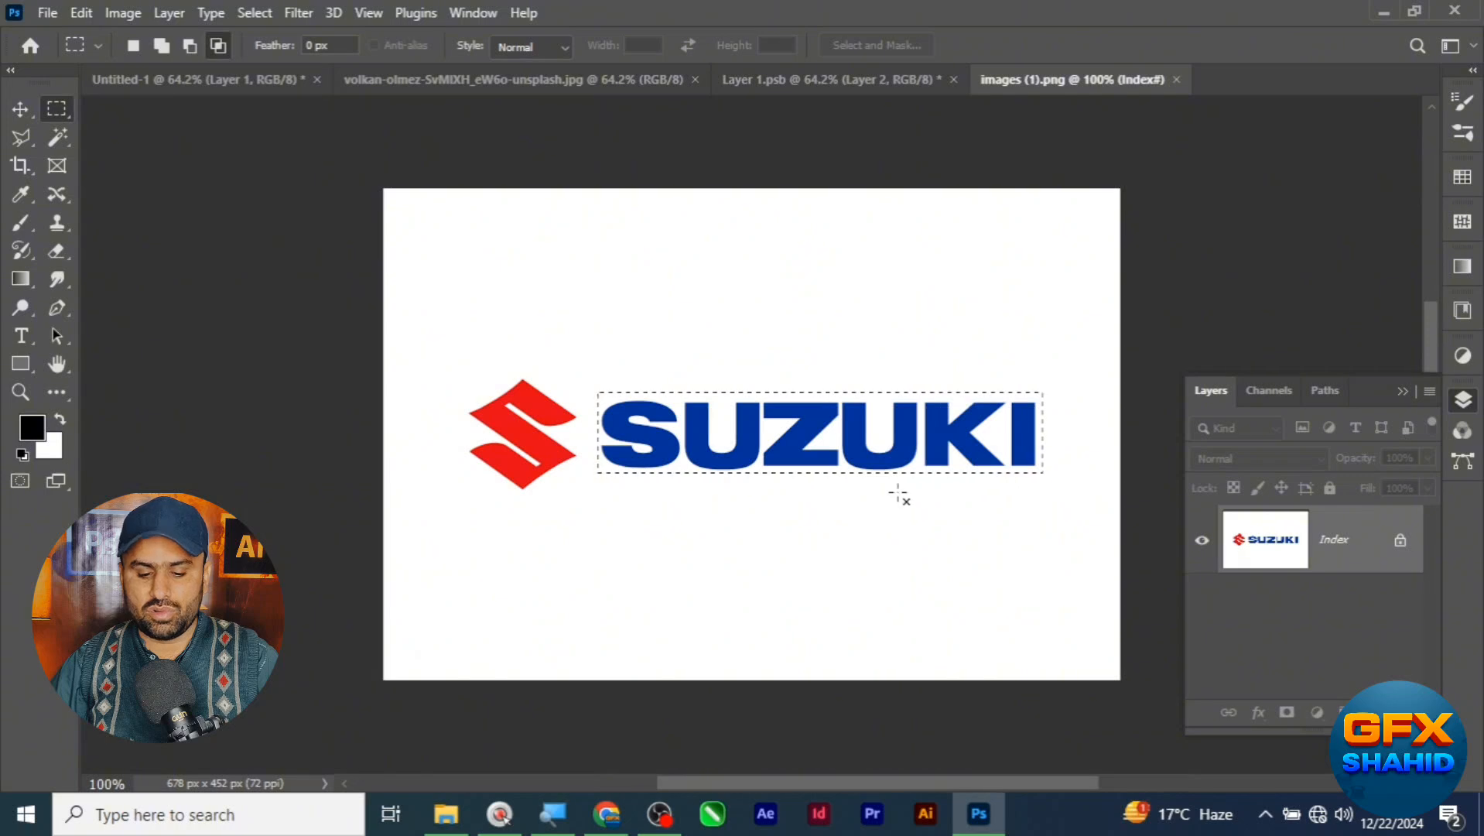
{"action": "key", "text": "ctrl+c"}
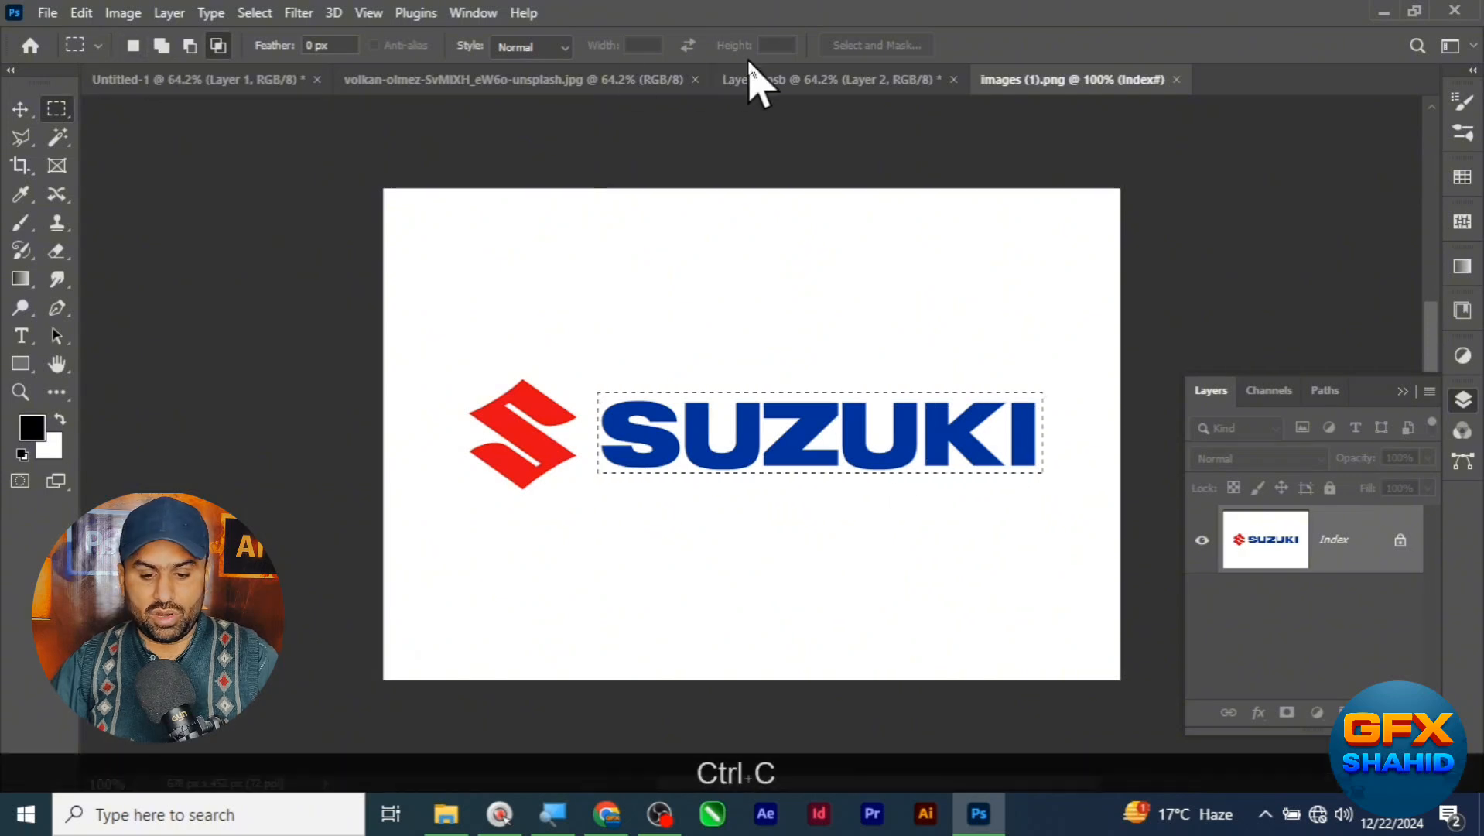
{"action": "left_click", "coordinate": [845, 84]}
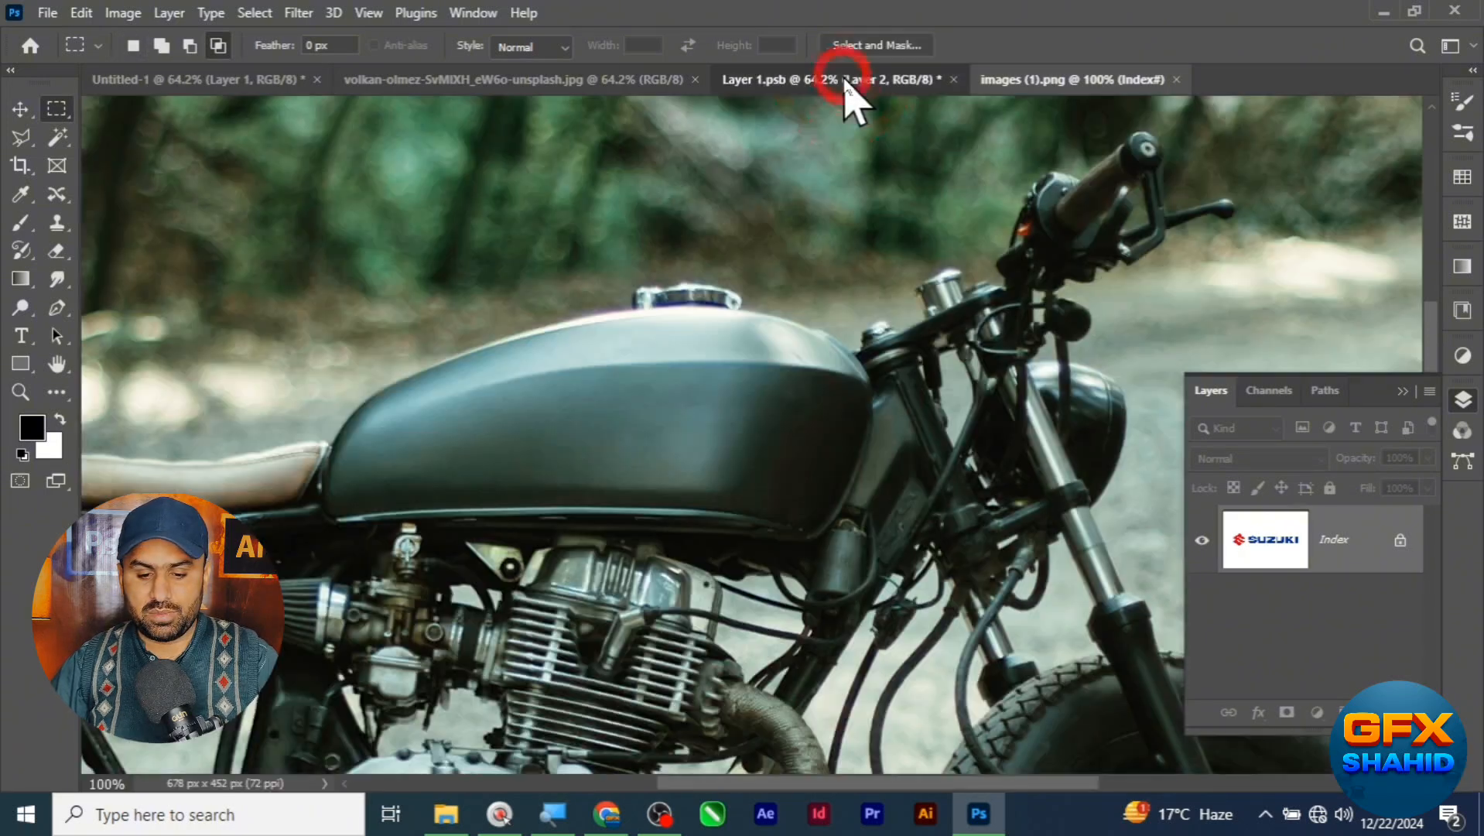
{"action": "key", "text": "ctrl+v"}
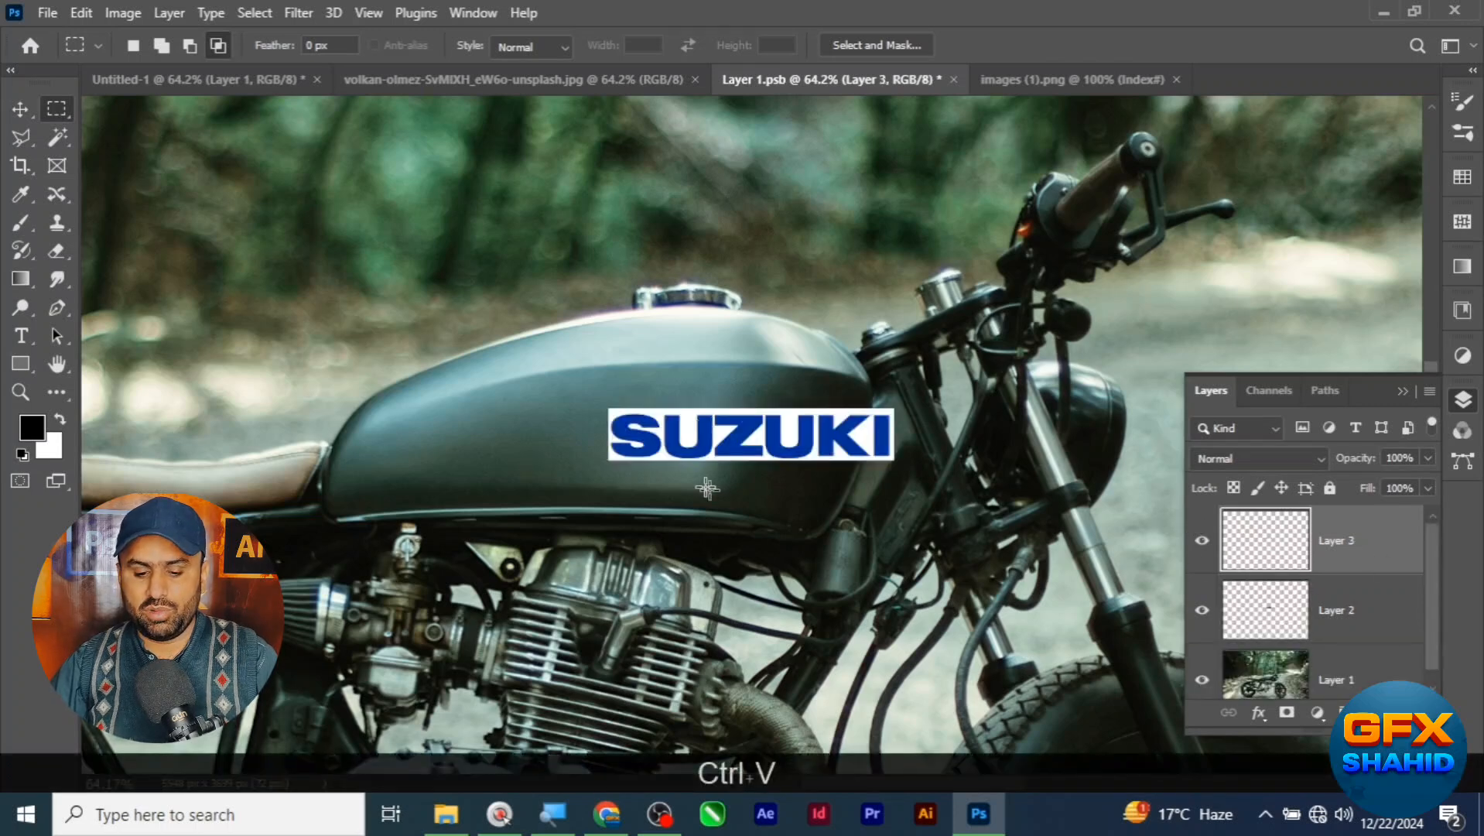
Move the pasted SUZUKI wordmark onto the fuel tank and convert its layer to a smart object
{"action": "left_click", "coordinate": [20, 109]}
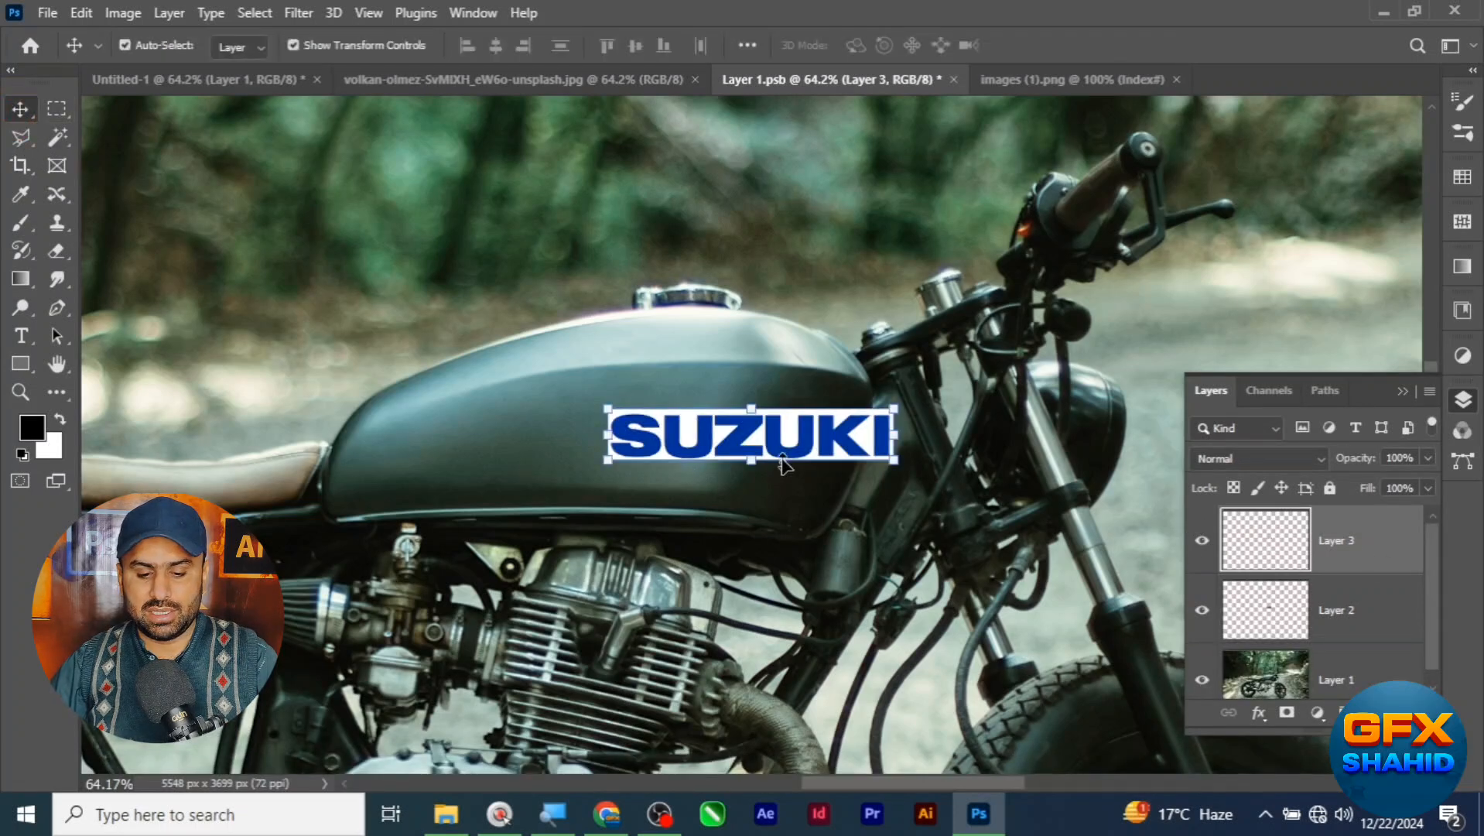
{"action": "left_click_drag", "start_coordinate": [781, 463], "coordinate": [712, 426]}
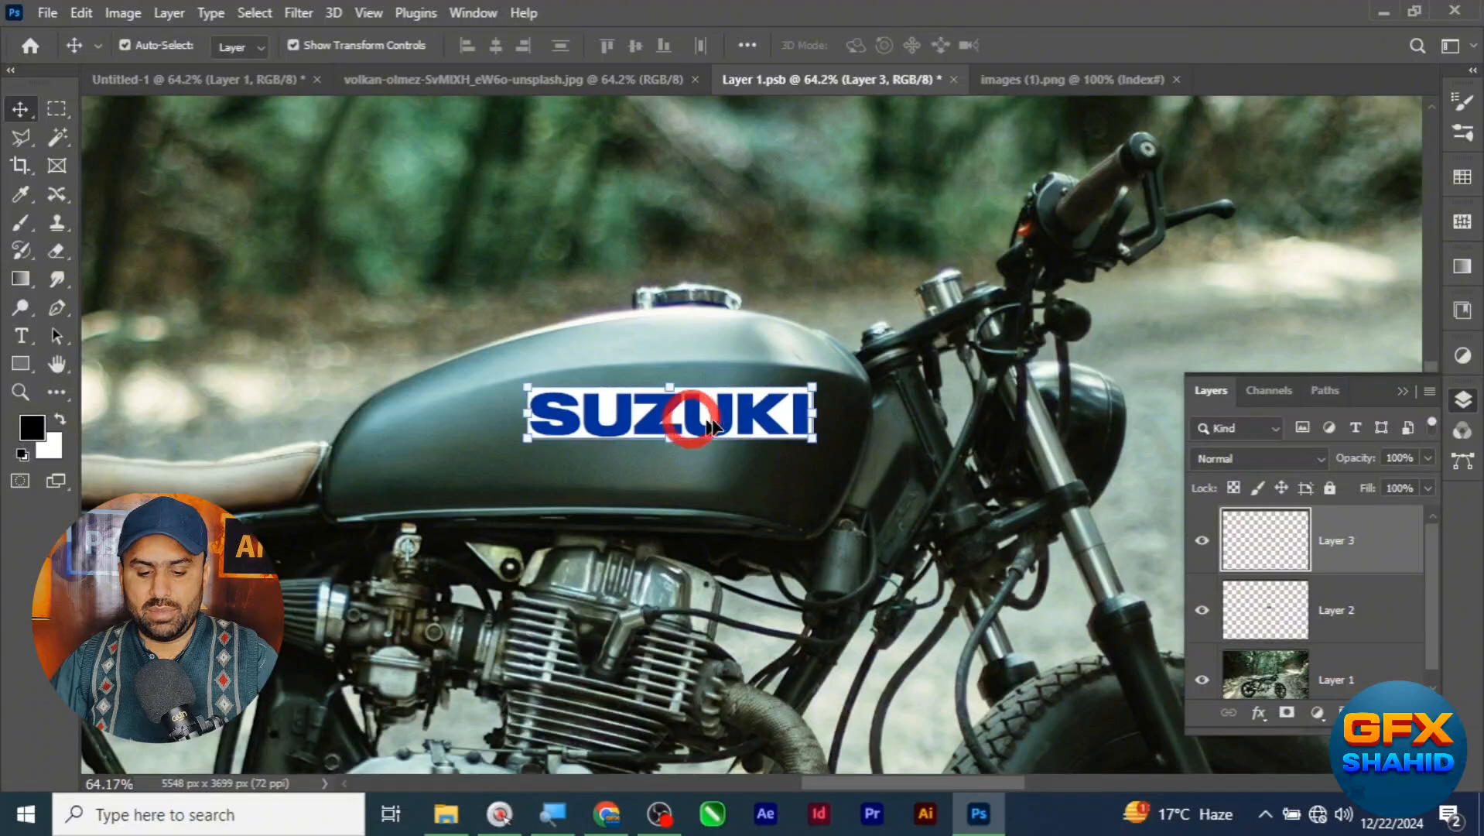
{"action": "right_click", "coordinate": [1347, 552]}
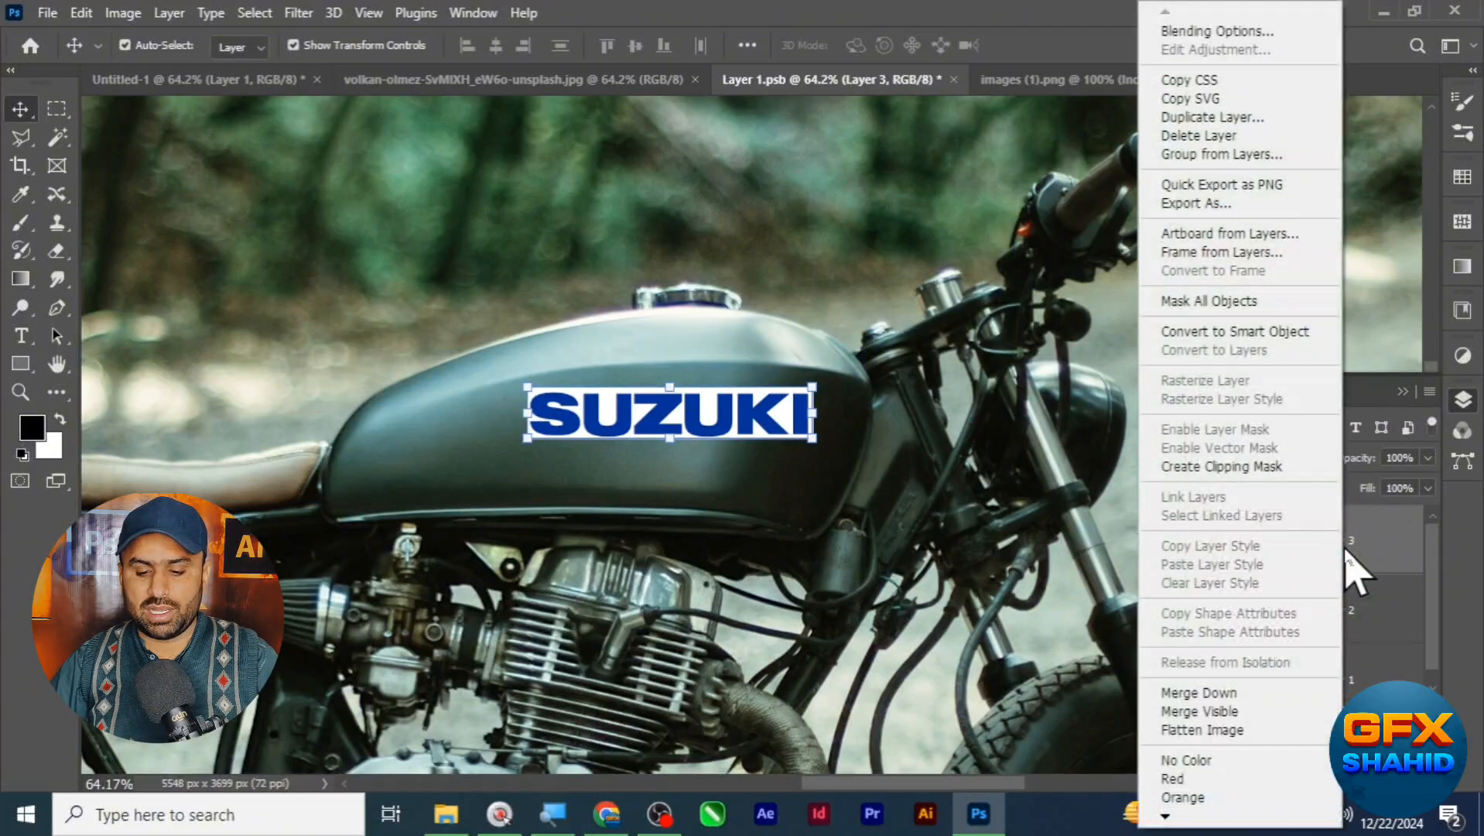
{"action": "left_click", "coordinate": [1201, 332]}
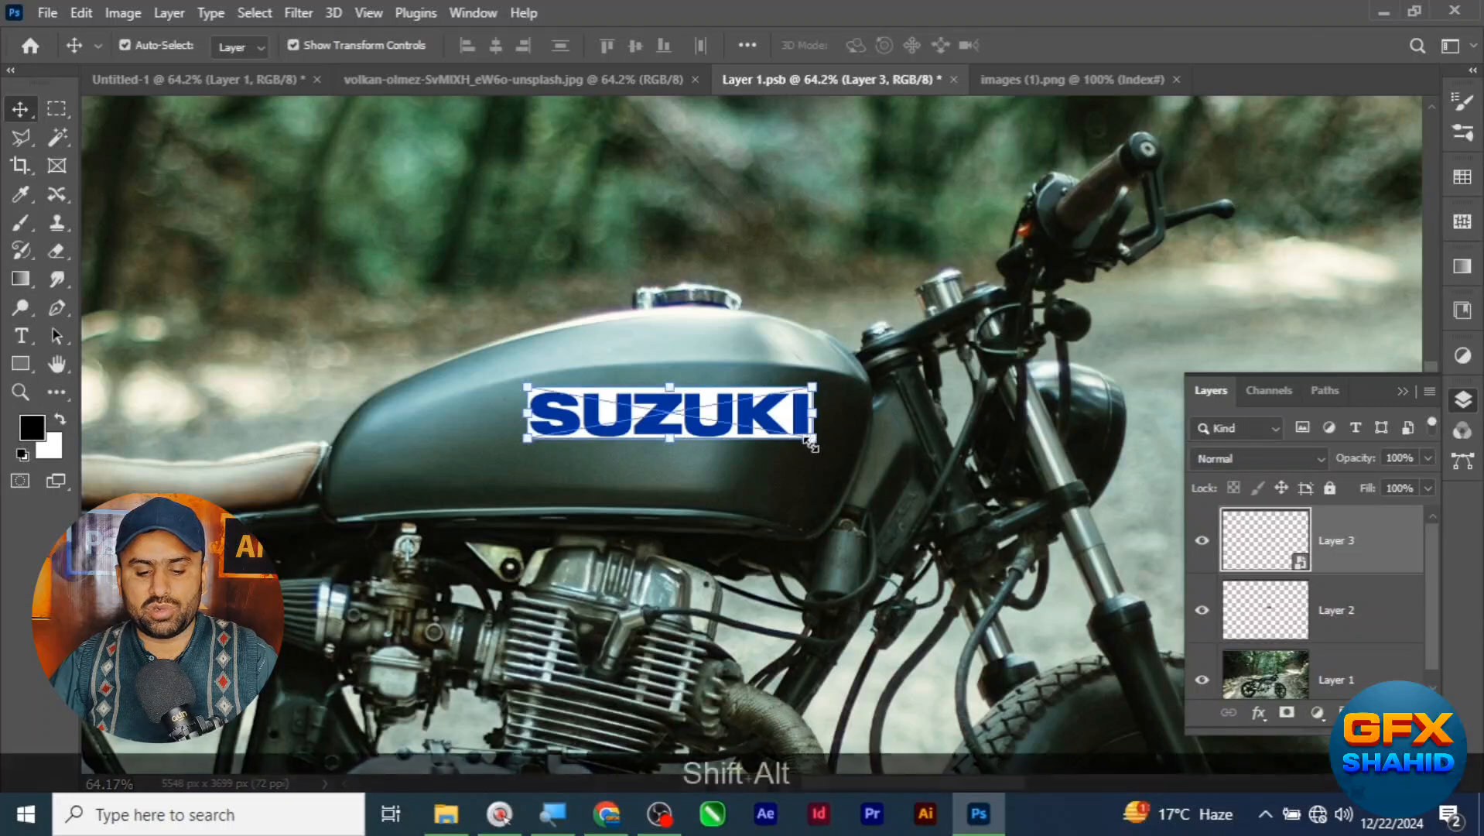
Scale the SUZUKI smart object to about 65.76% and place it where the HONDA lettering was on the tank
{"action": "left_click_drag", "start_coordinate": [814, 444], "coordinate": [766, 432]}
{"action": "scroll", "coordinate": [731, 451], "scroll_direction": "up", "scroll_amount": 5}
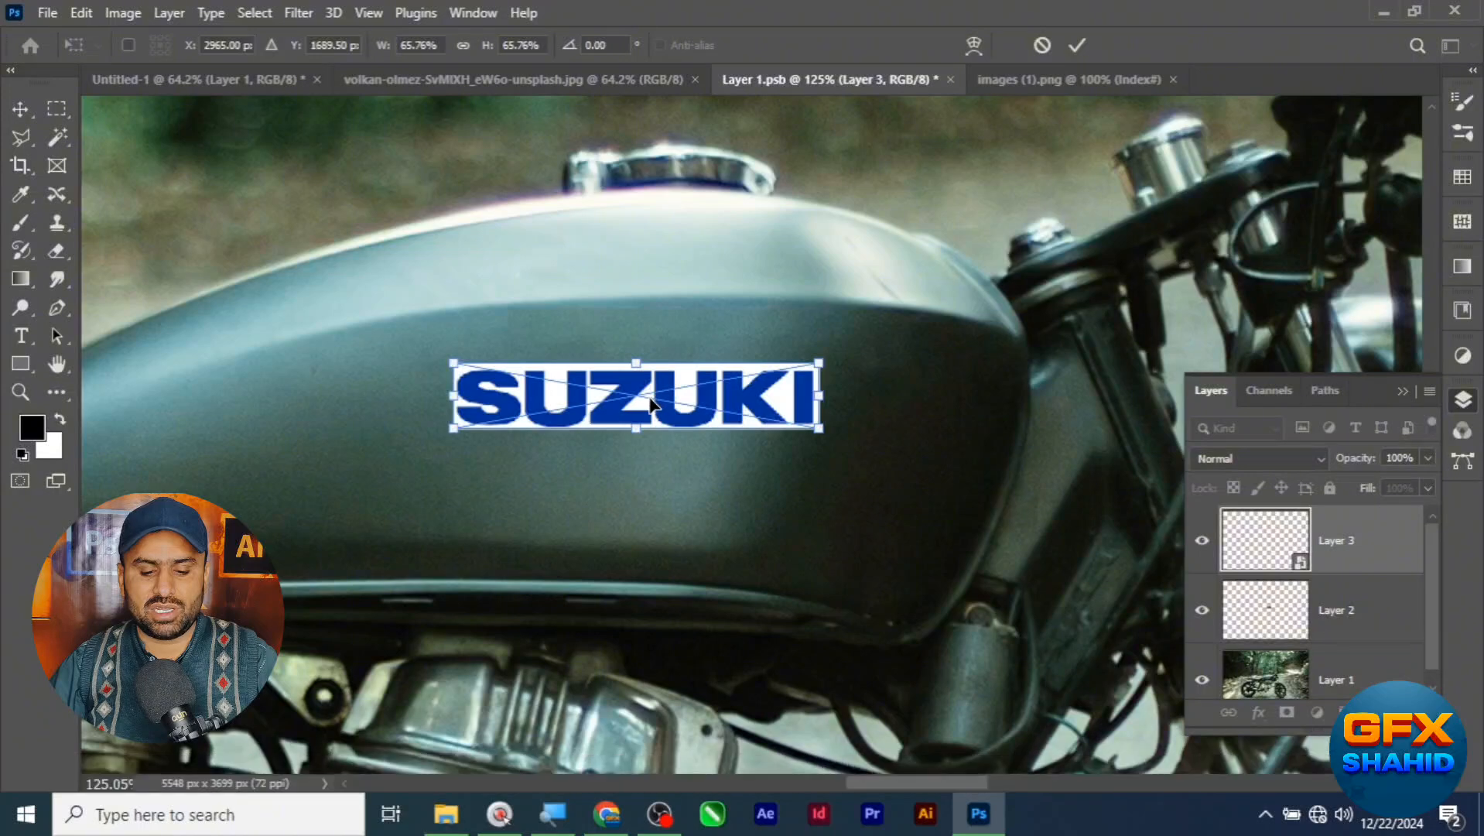
{"action": "left_click_drag", "start_coordinate": [633, 393], "coordinate": [691, 348]}
{"action": "key", "text": "Return"}
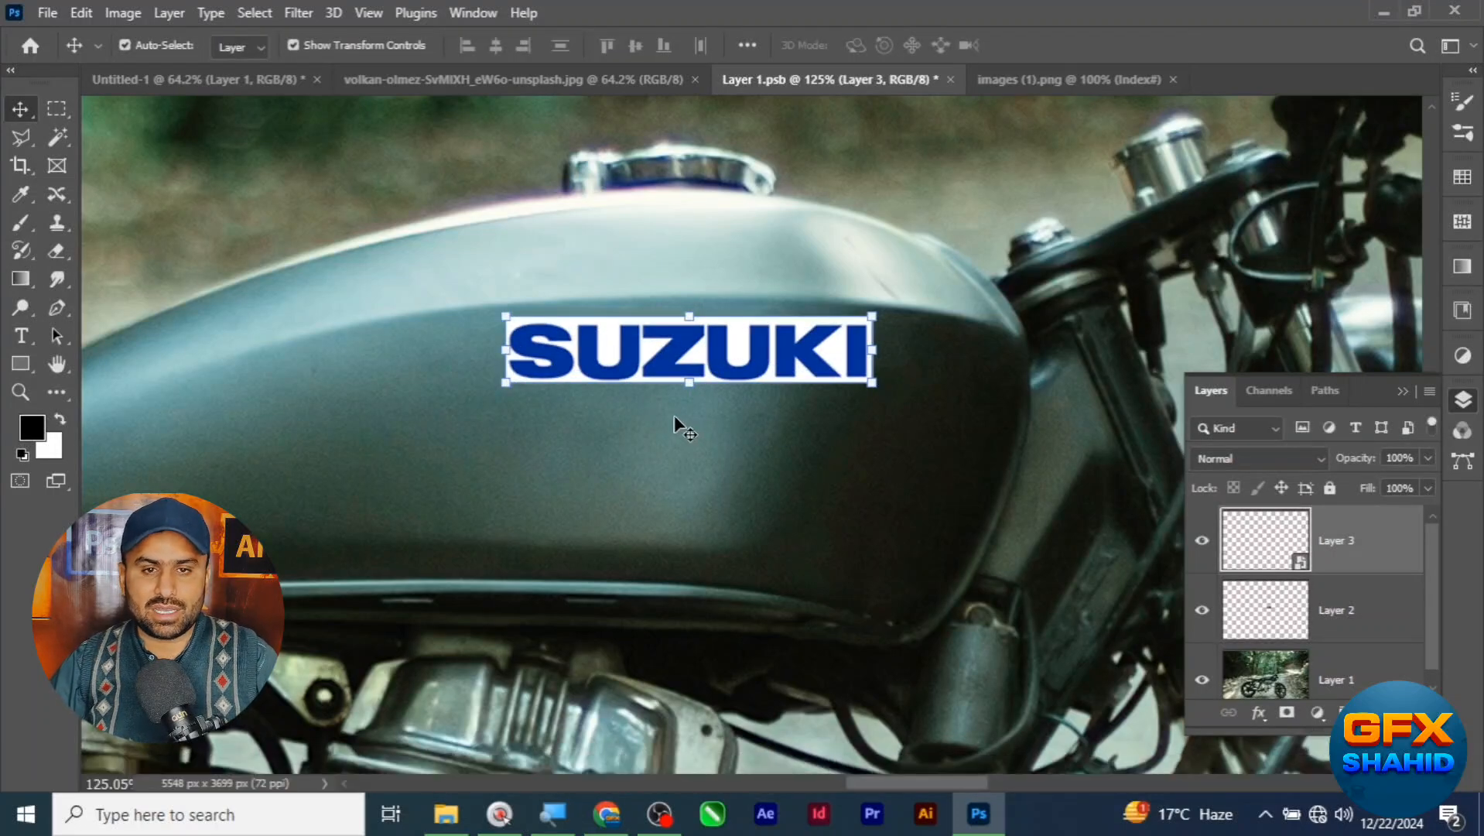
Try to delete the white background of the SUZUKI smart object with a Magic Wand selection, and undo the selection
{"action": "left_click", "coordinate": [54, 138]}
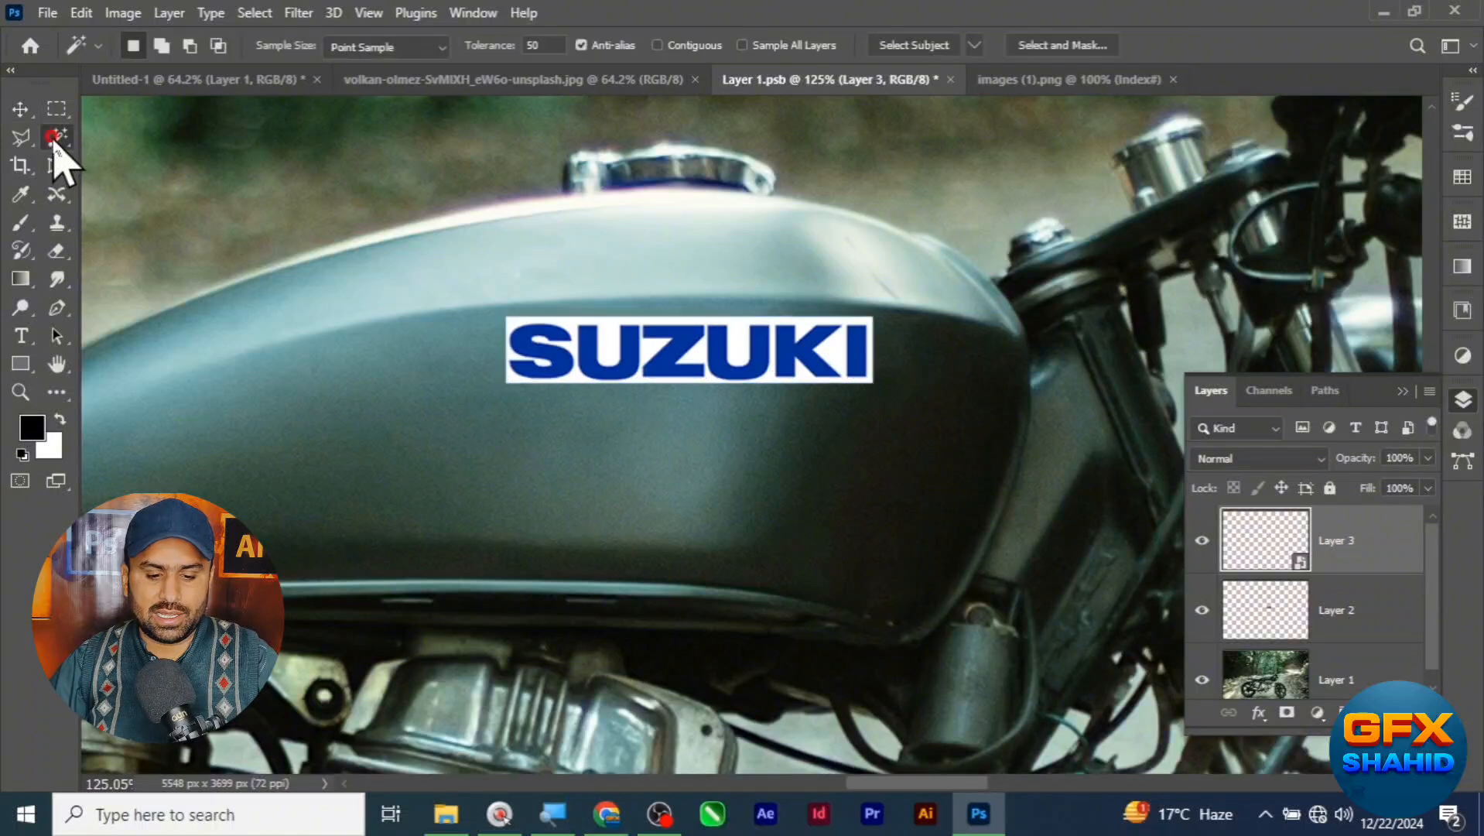
{"action": "left_click", "coordinate": [607, 334]}
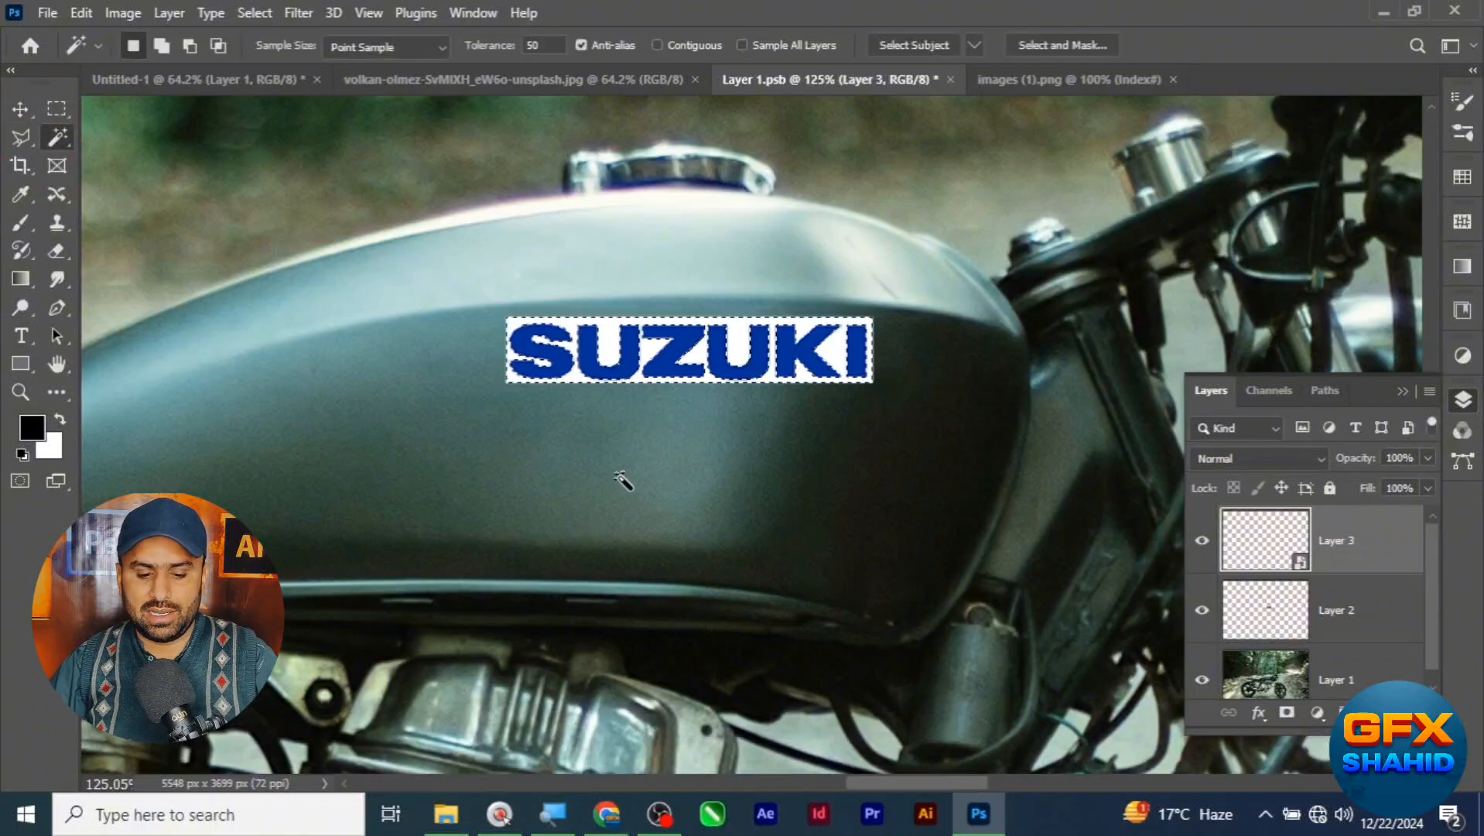
{"action": "key", "text": "Delete"}
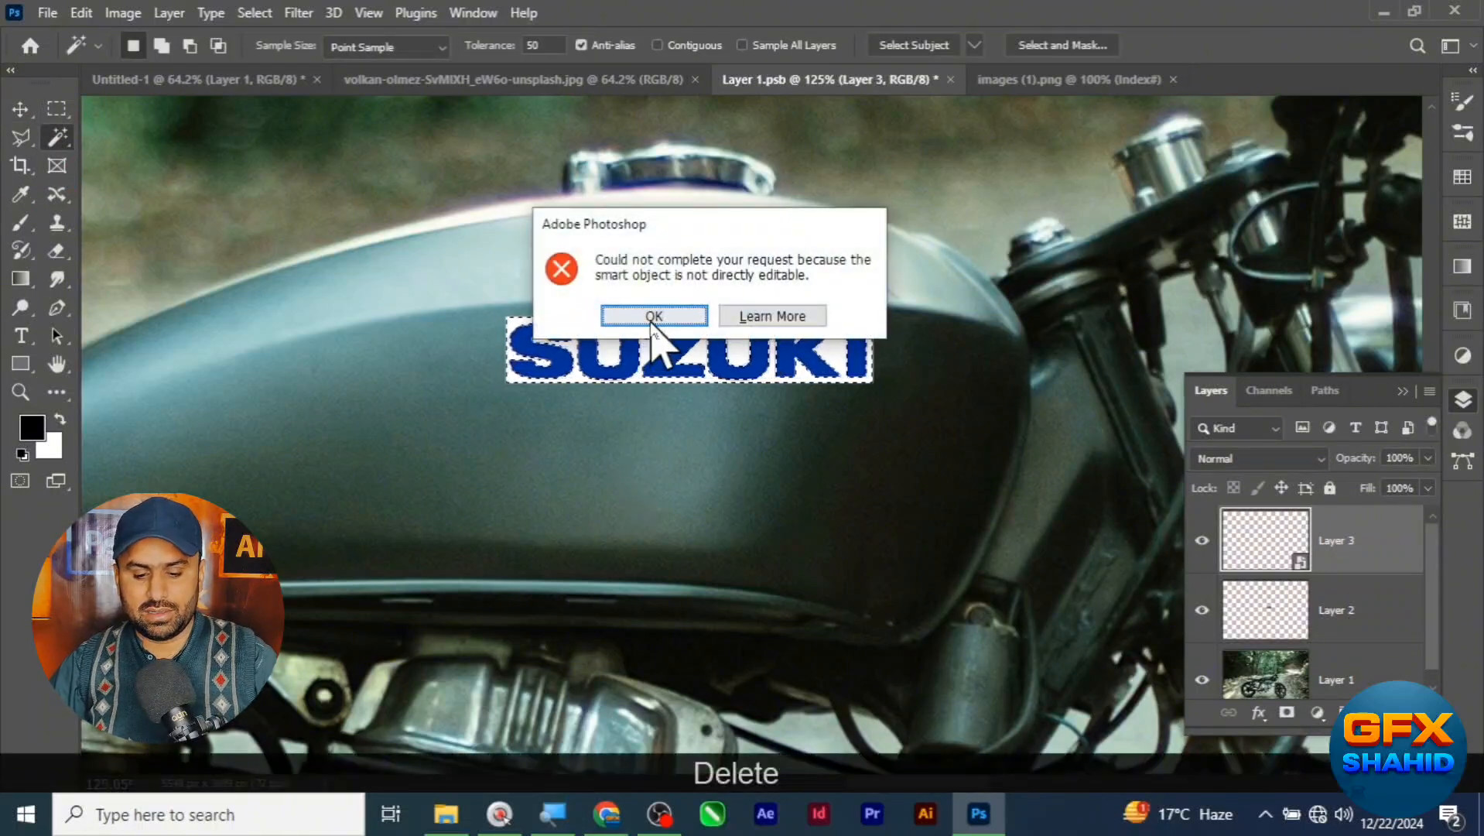
{"action": "left_click", "coordinate": [654, 315]}
{"action": "key", "text": "Delete"}
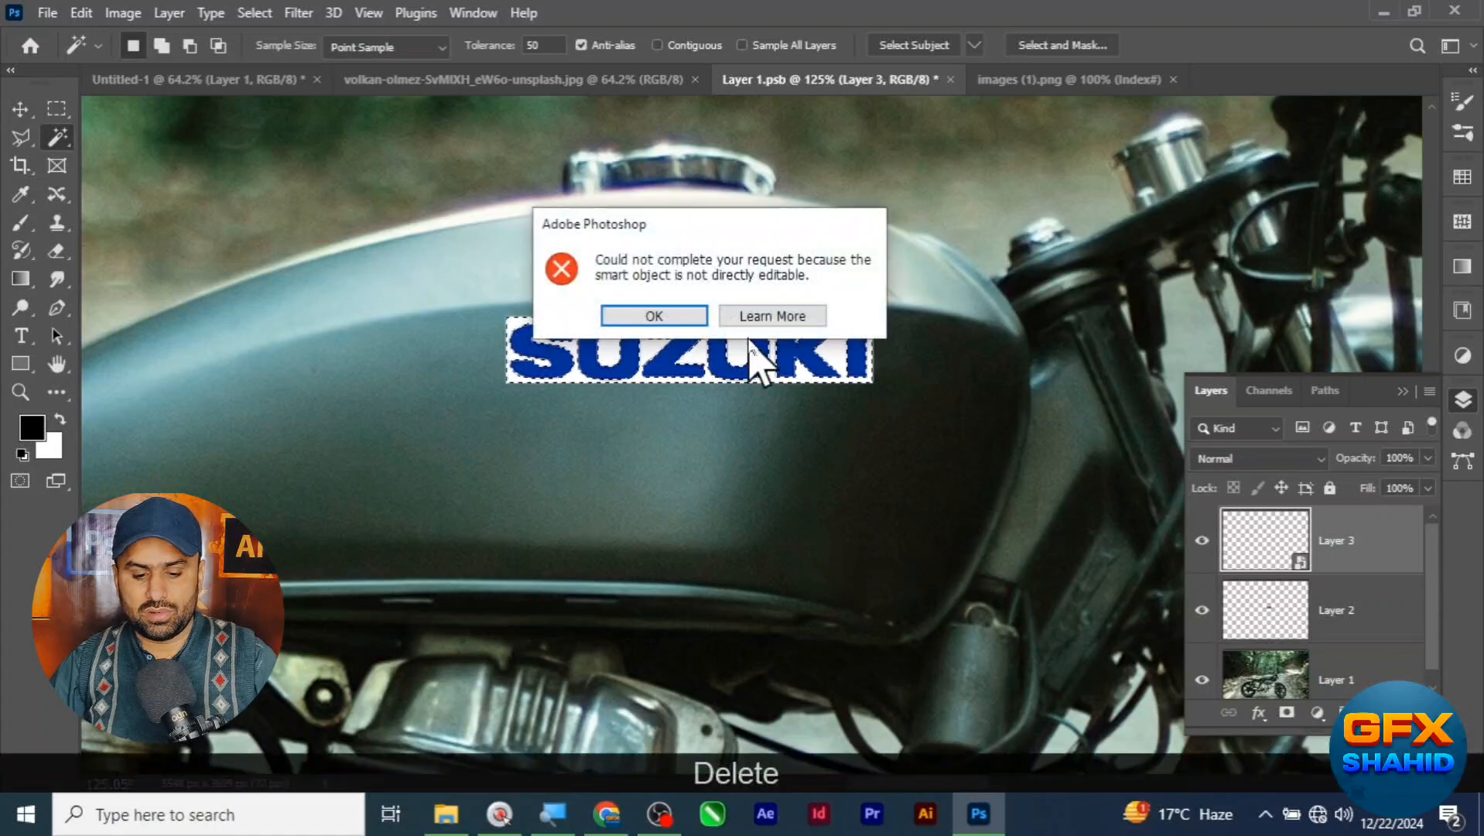
{"action": "left_click", "coordinate": [654, 316]}
{"action": "key", "text": "ctrl+z"}
{"action": "key", "text": "ctrl+z"}
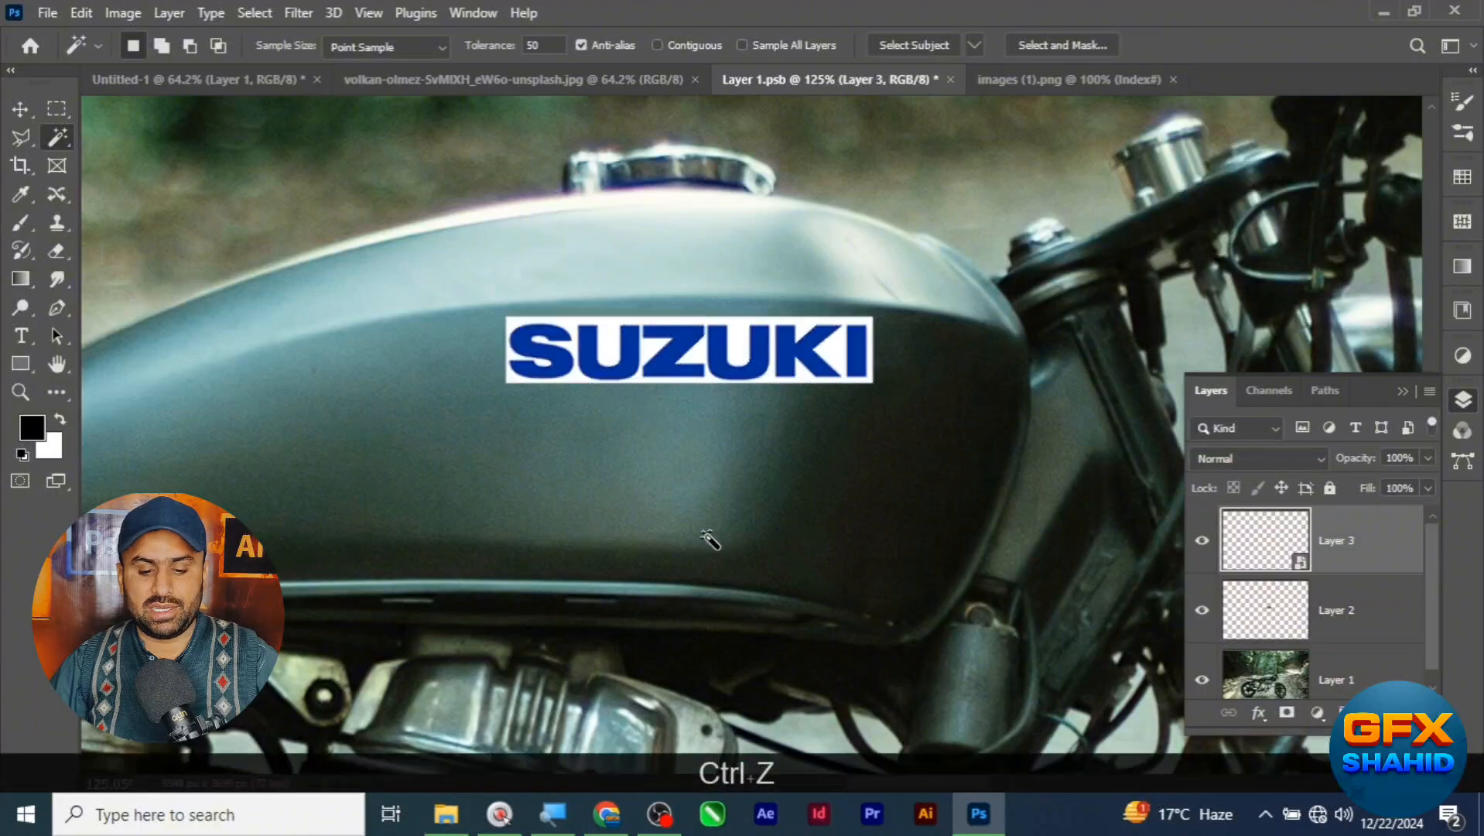
Undo the SUZUKI layer's scaling and smart object conversion, delete its white background with a Magic Wand selection, and deselect
{"action": "key", "text": "ctrl+z"}
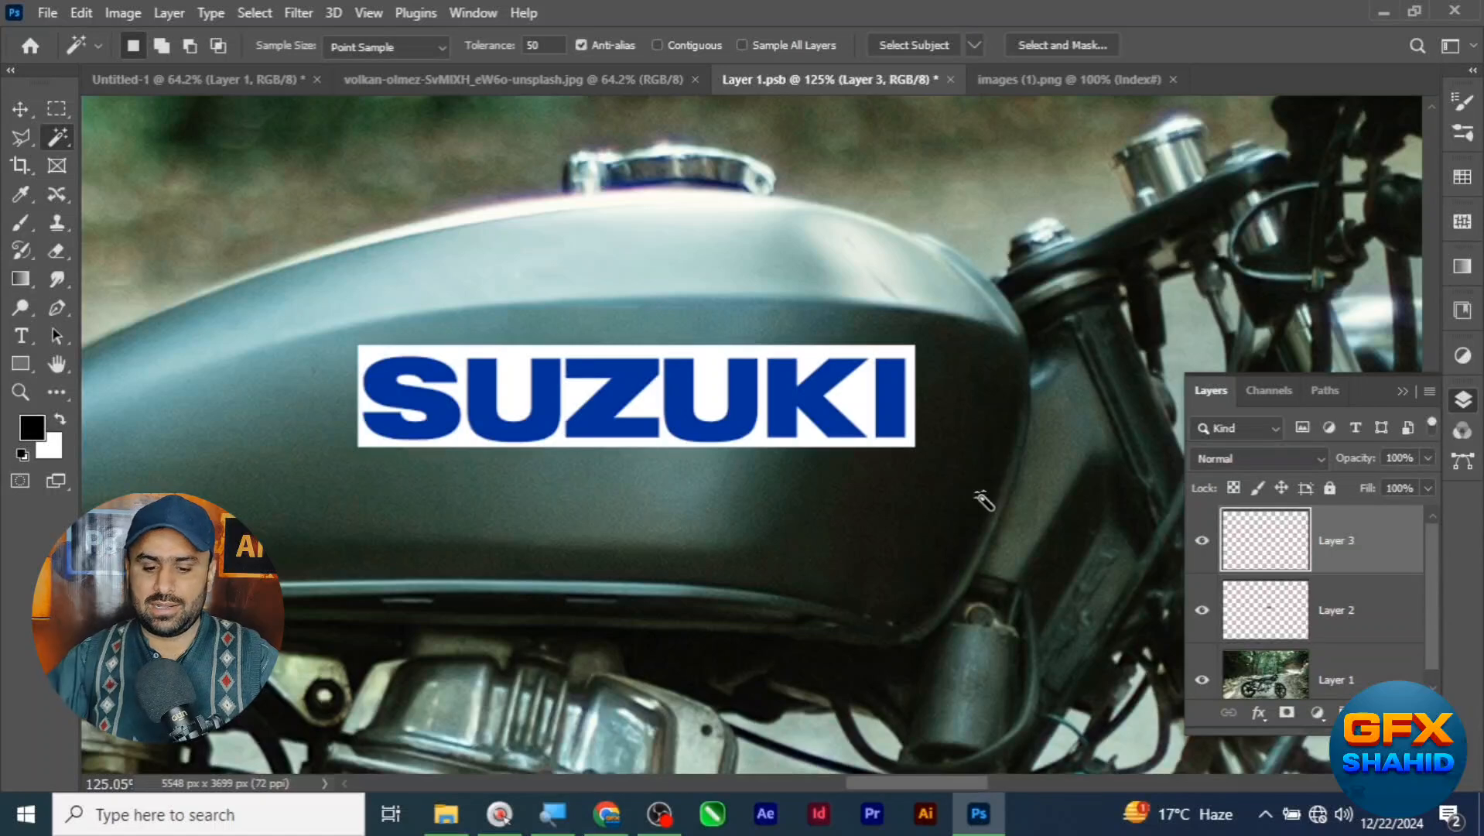
{"action": "left_click", "coordinate": [714, 378]}
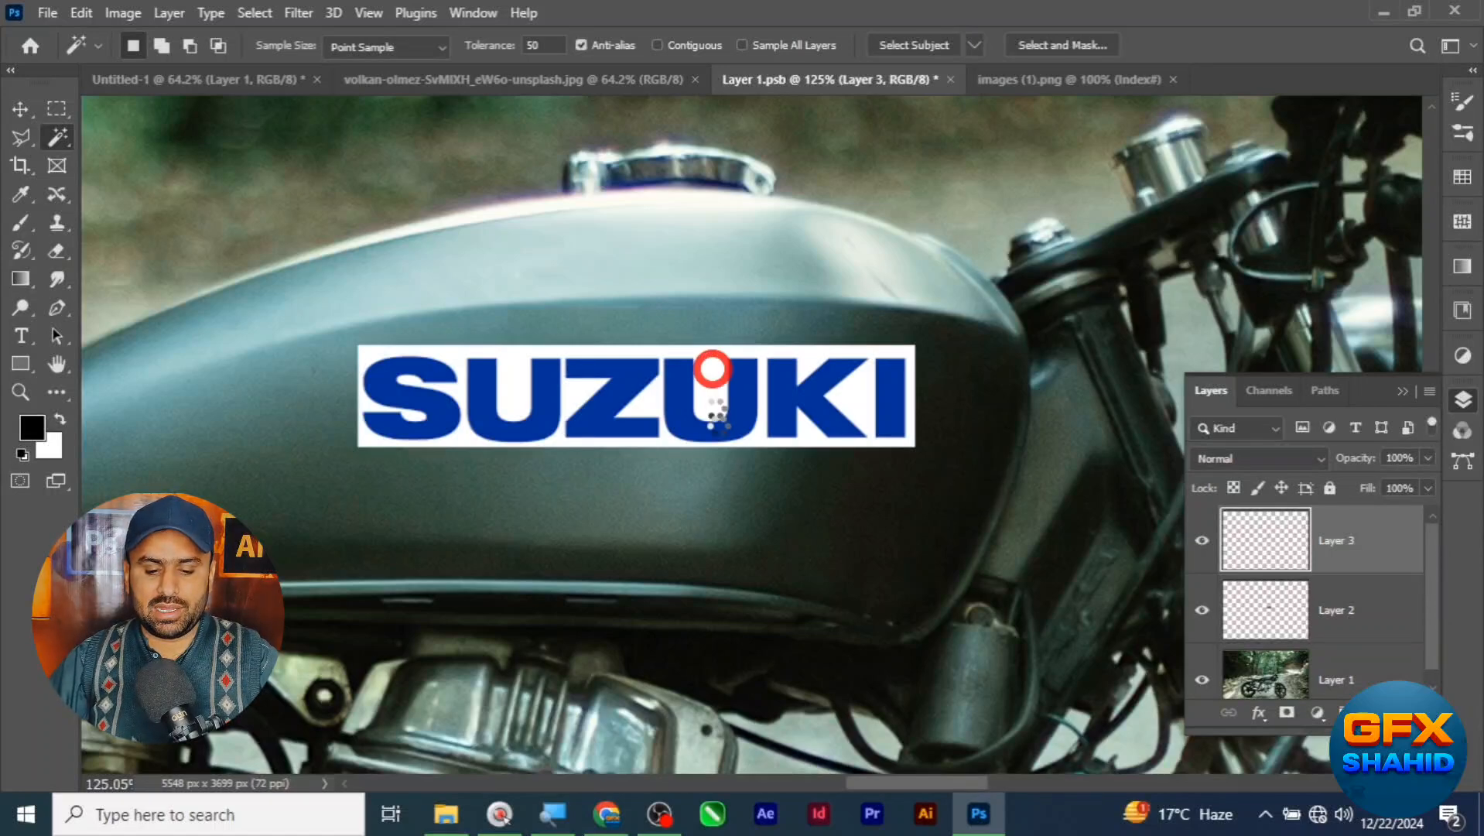
{"action": "key", "text": "Delete"}
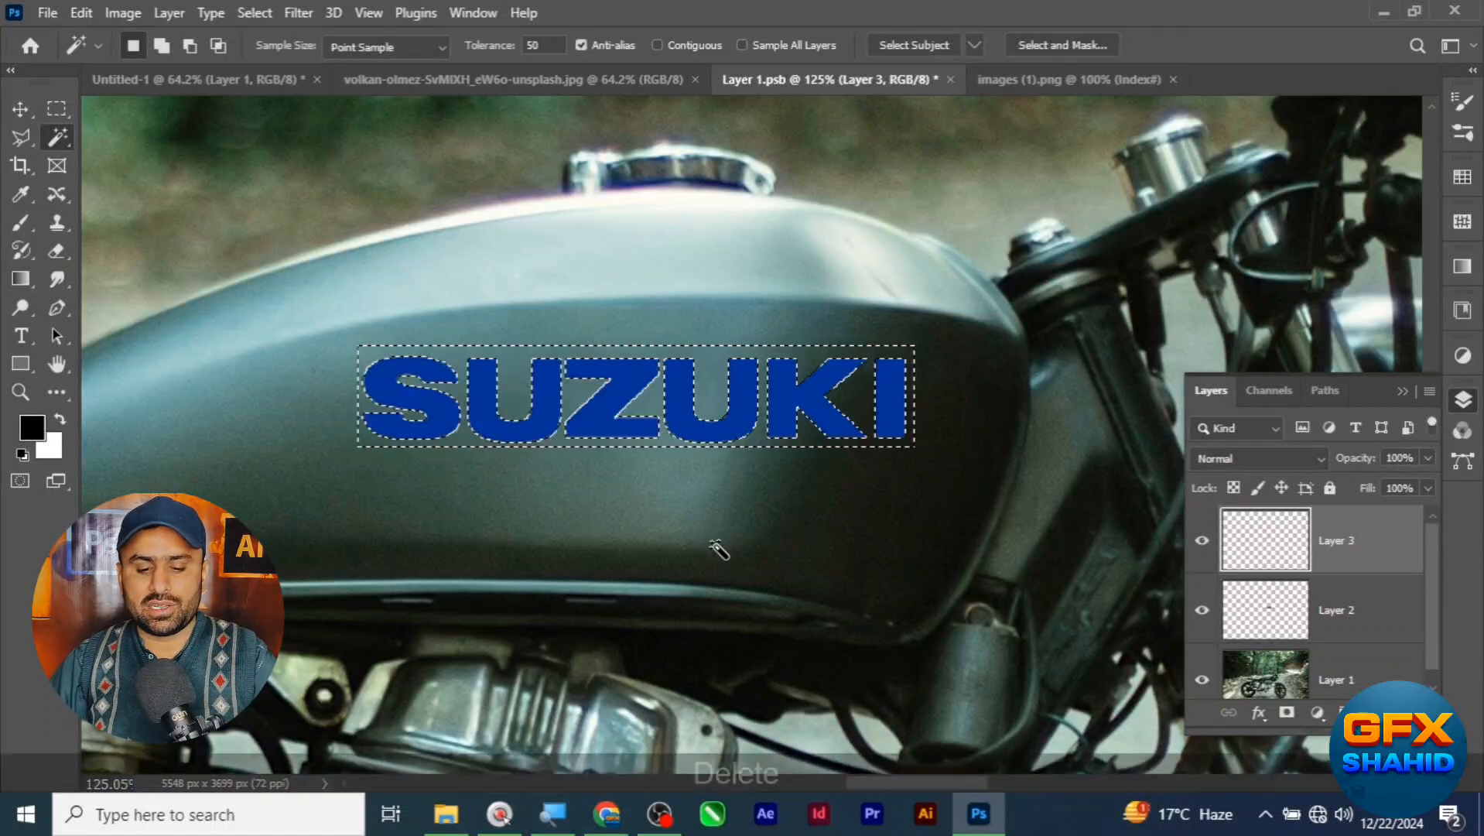
{"action": "key", "text": "ctrl+d"}
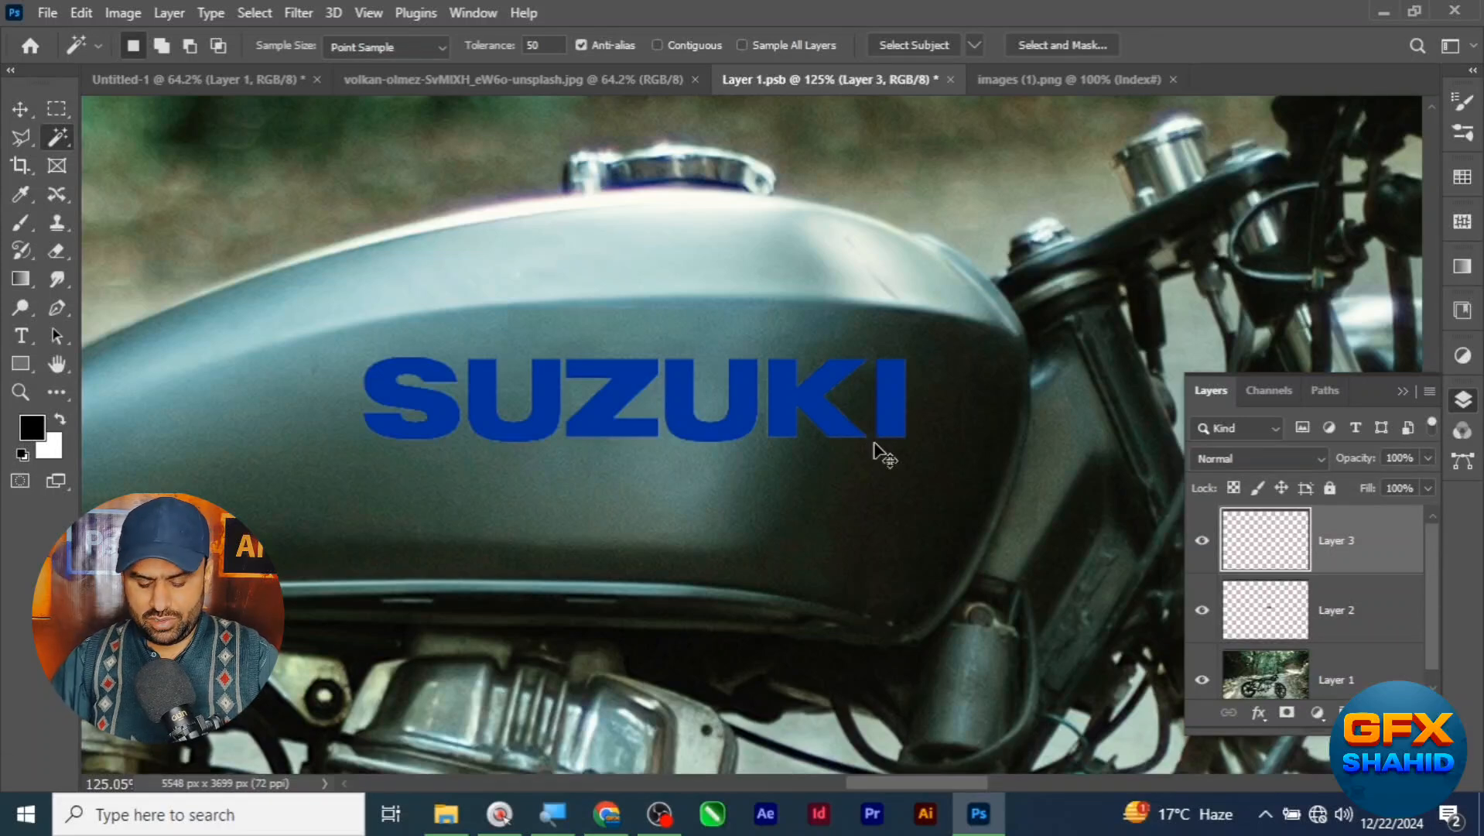
Recolor the blue SUZUKI lettering with the white background color while preserving the layer's transparency
{"action": "key", "text": "ctrl+BackSpace"}
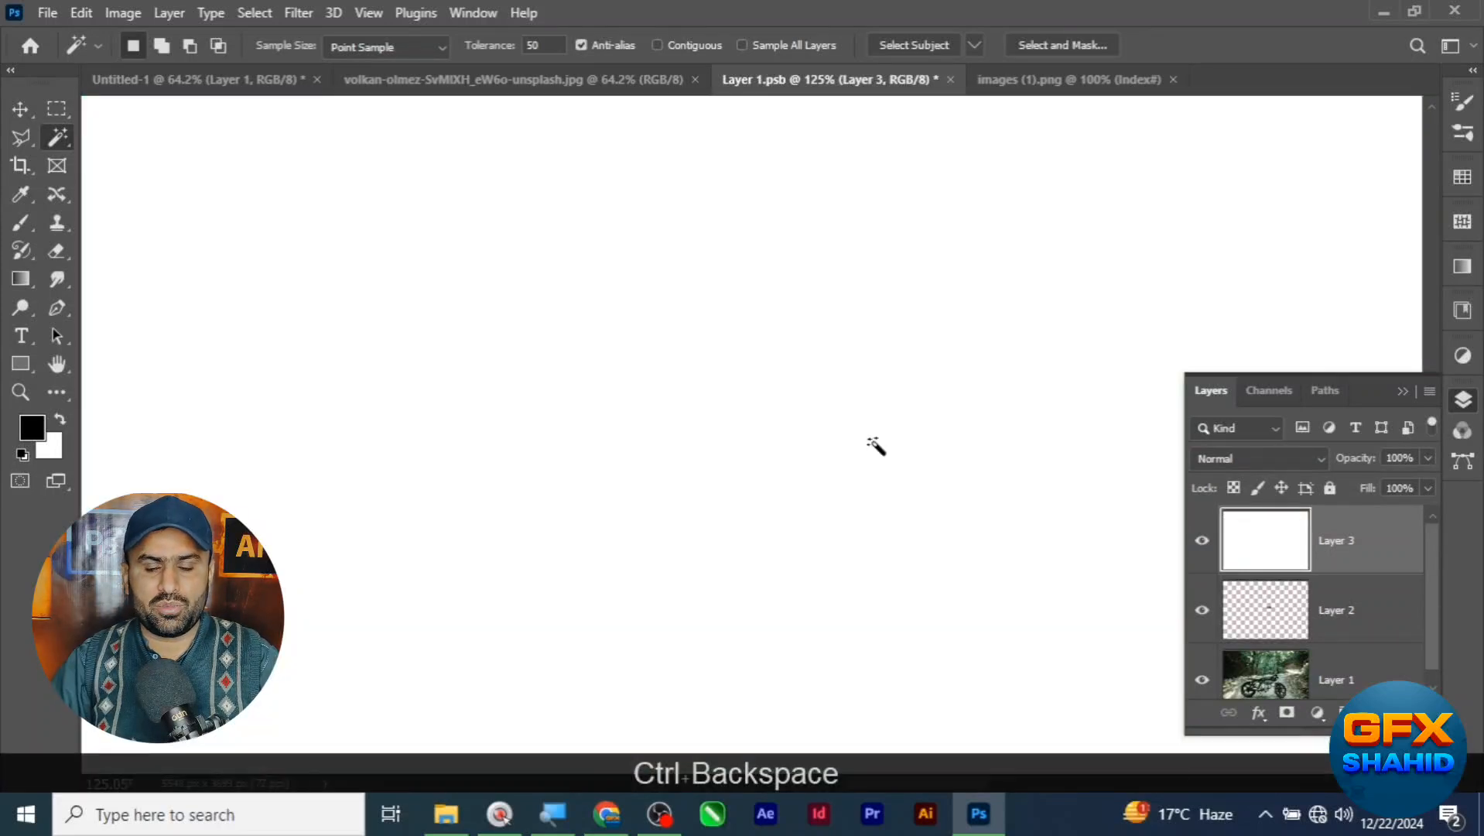
{"action": "key", "text": "ctrl+z"}
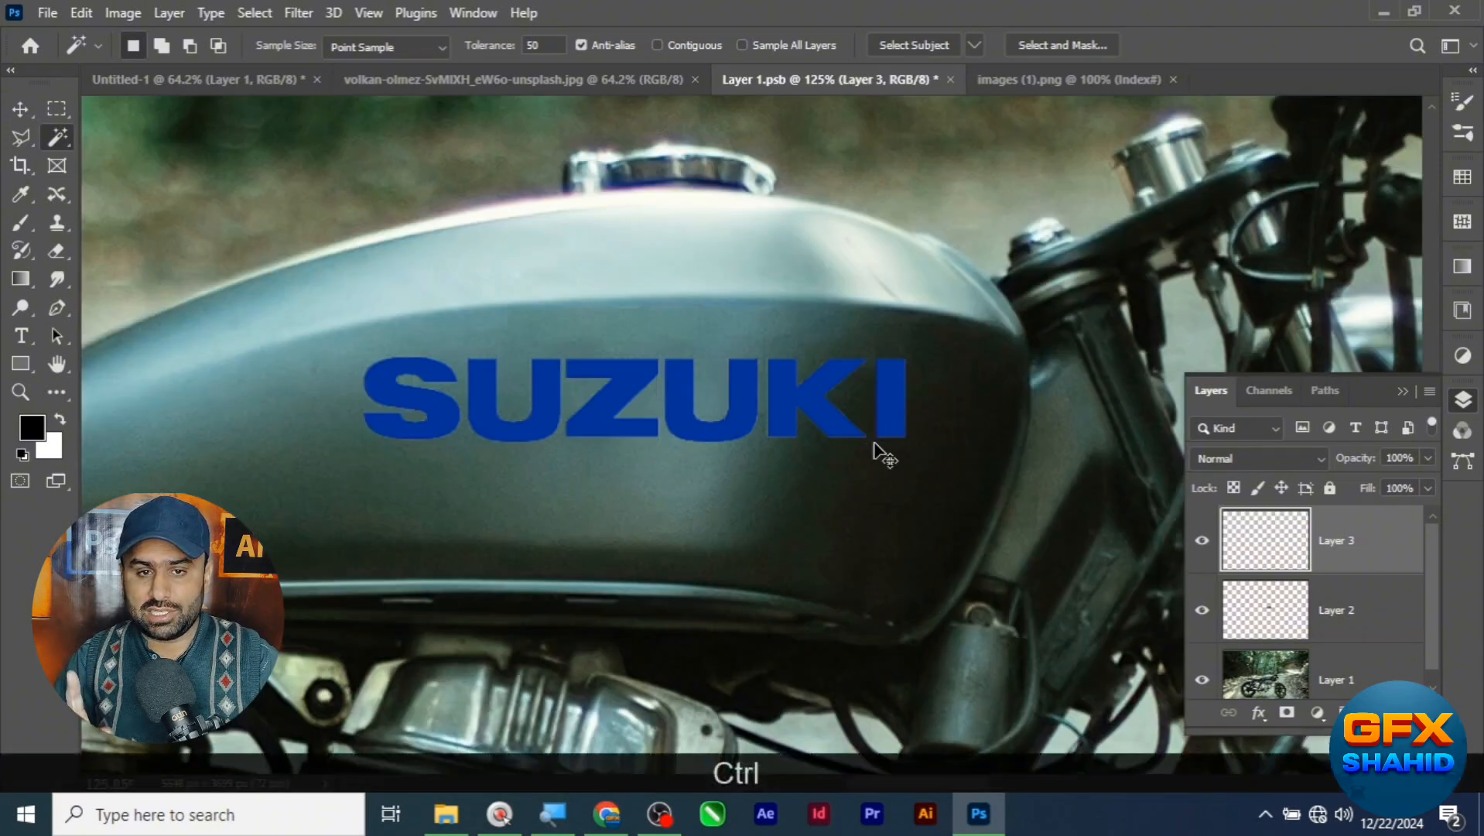
{"action": "key", "text": "ctrl+shift+BackSpace"}
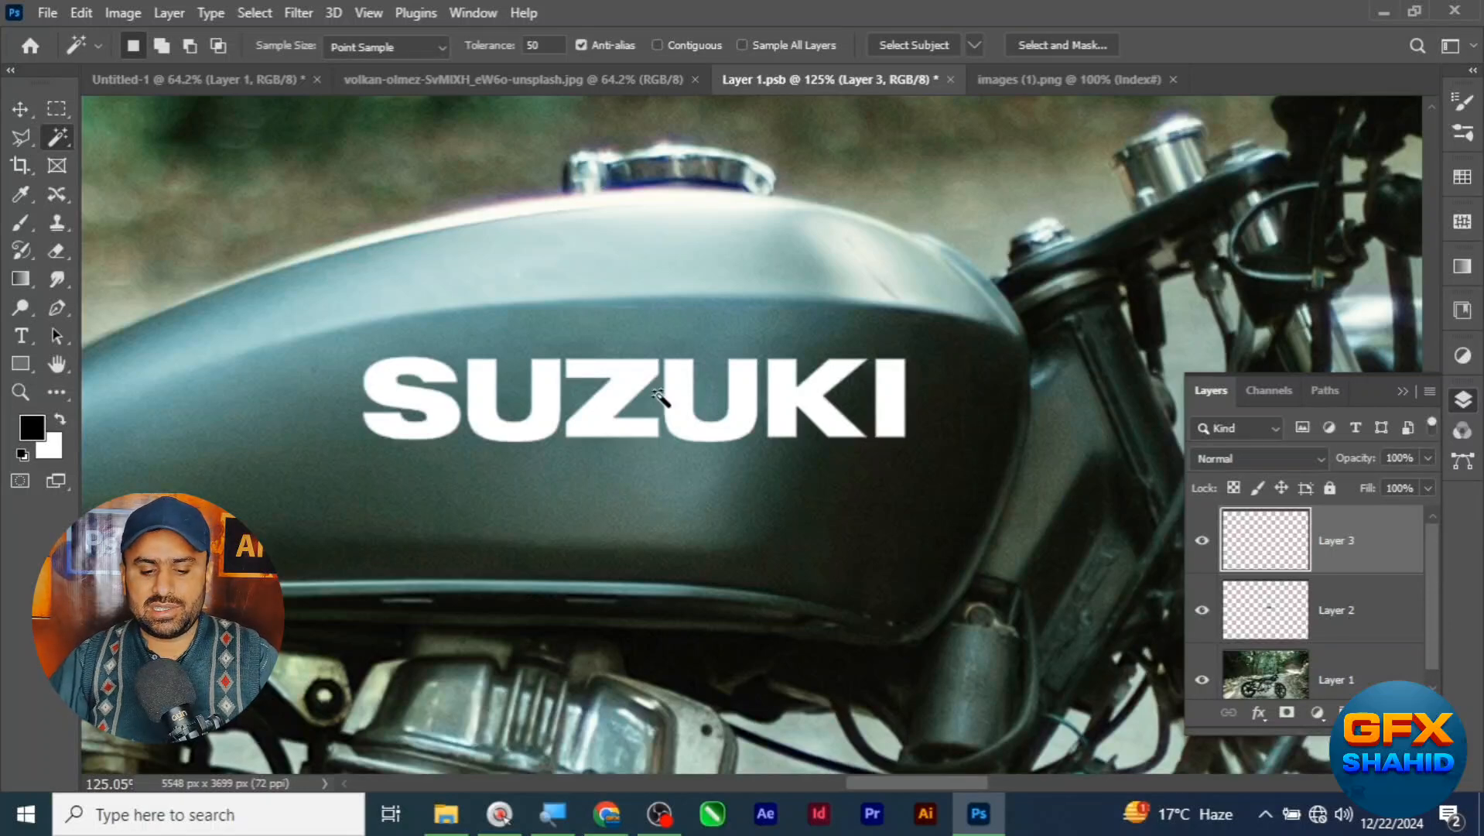
Show the rulers and move the white SUZUKI lettering slightly higher on the tank to about X 2961 px, Y 1670 px
{"action": "left_click", "coordinate": [21, 110]}
{"action": "key", "text": "ctrl+r"}
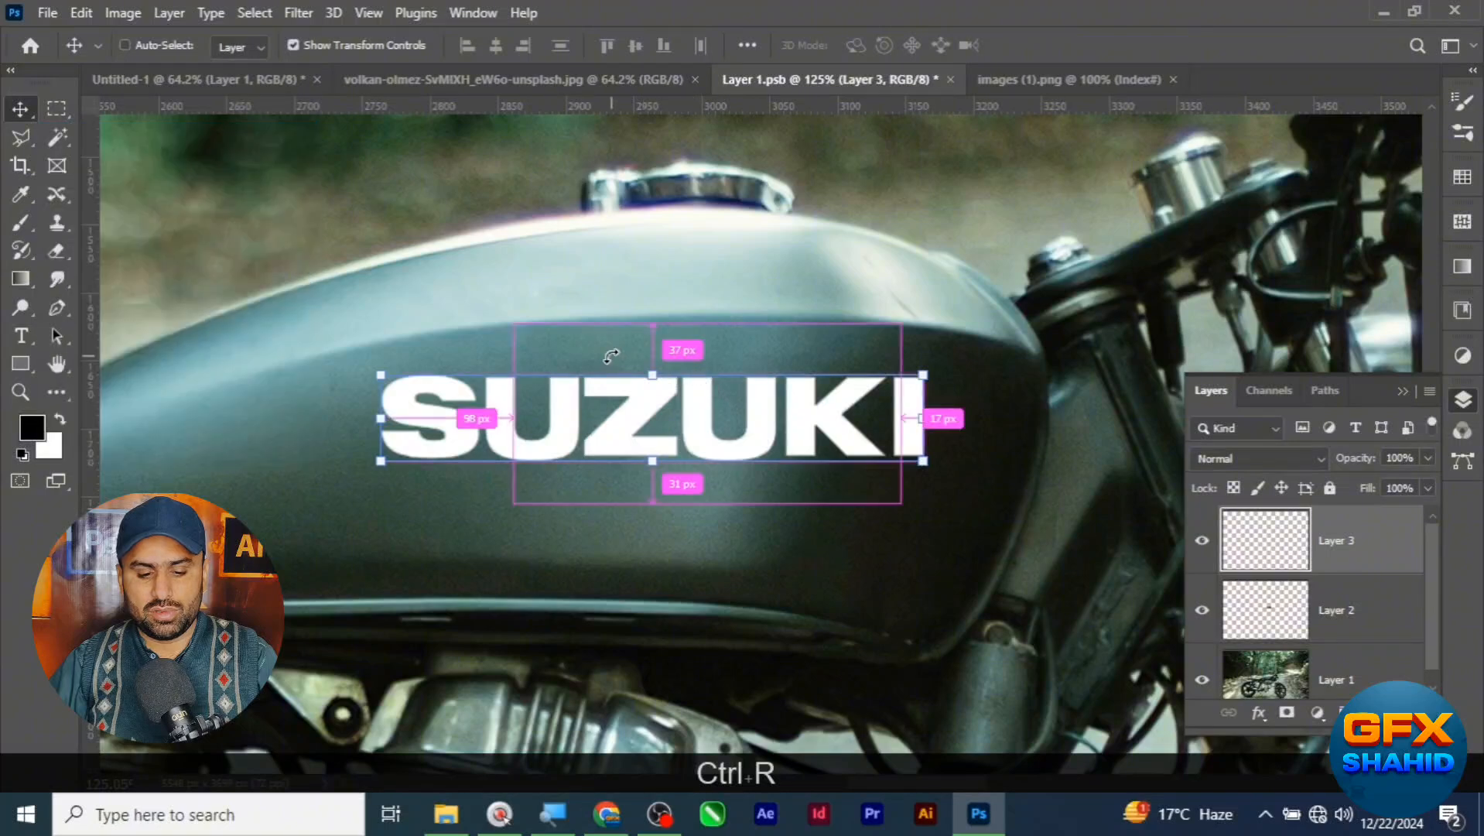
{"action": "key", "text": "ctrl+t"}
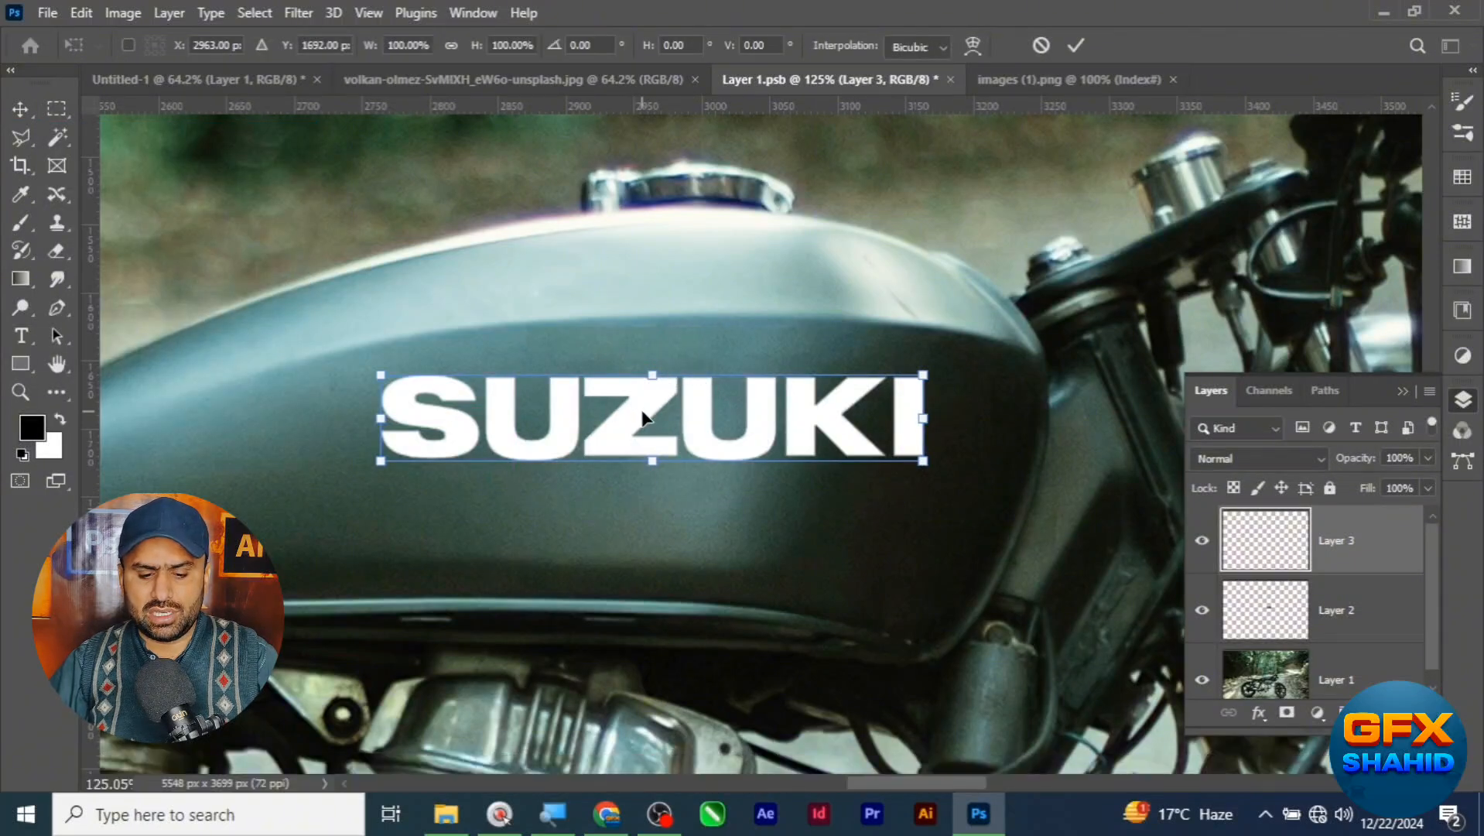
{"action": "left_click_drag", "start_coordinate": [646, 412], "coordinate": [640, 379]}
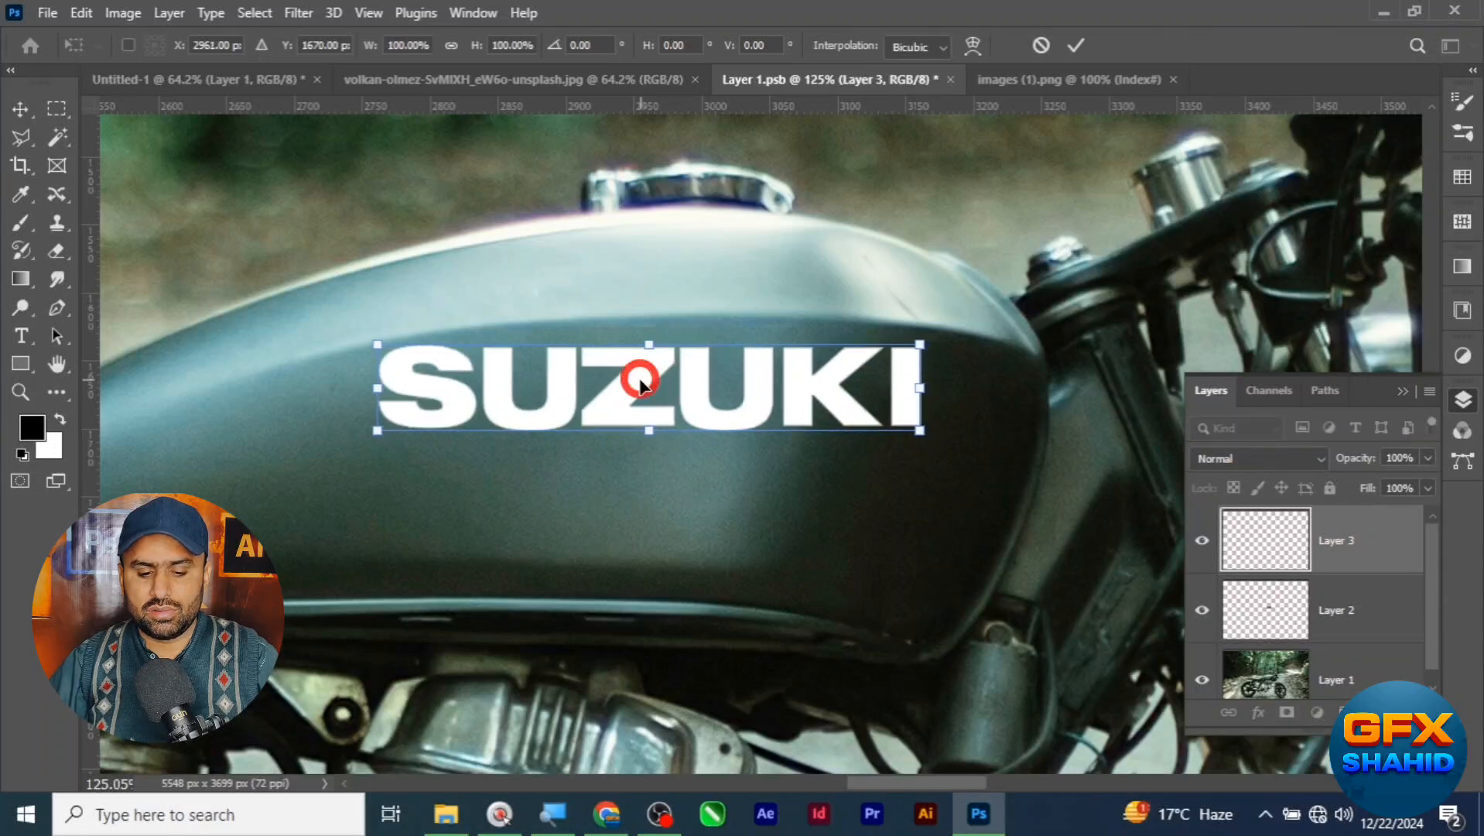
Try to warp the SUZUKI lettering into a slight upward arch following the tank's crease, and undo the transform
{"action": "right_click", "coordinate": [643, 378]}
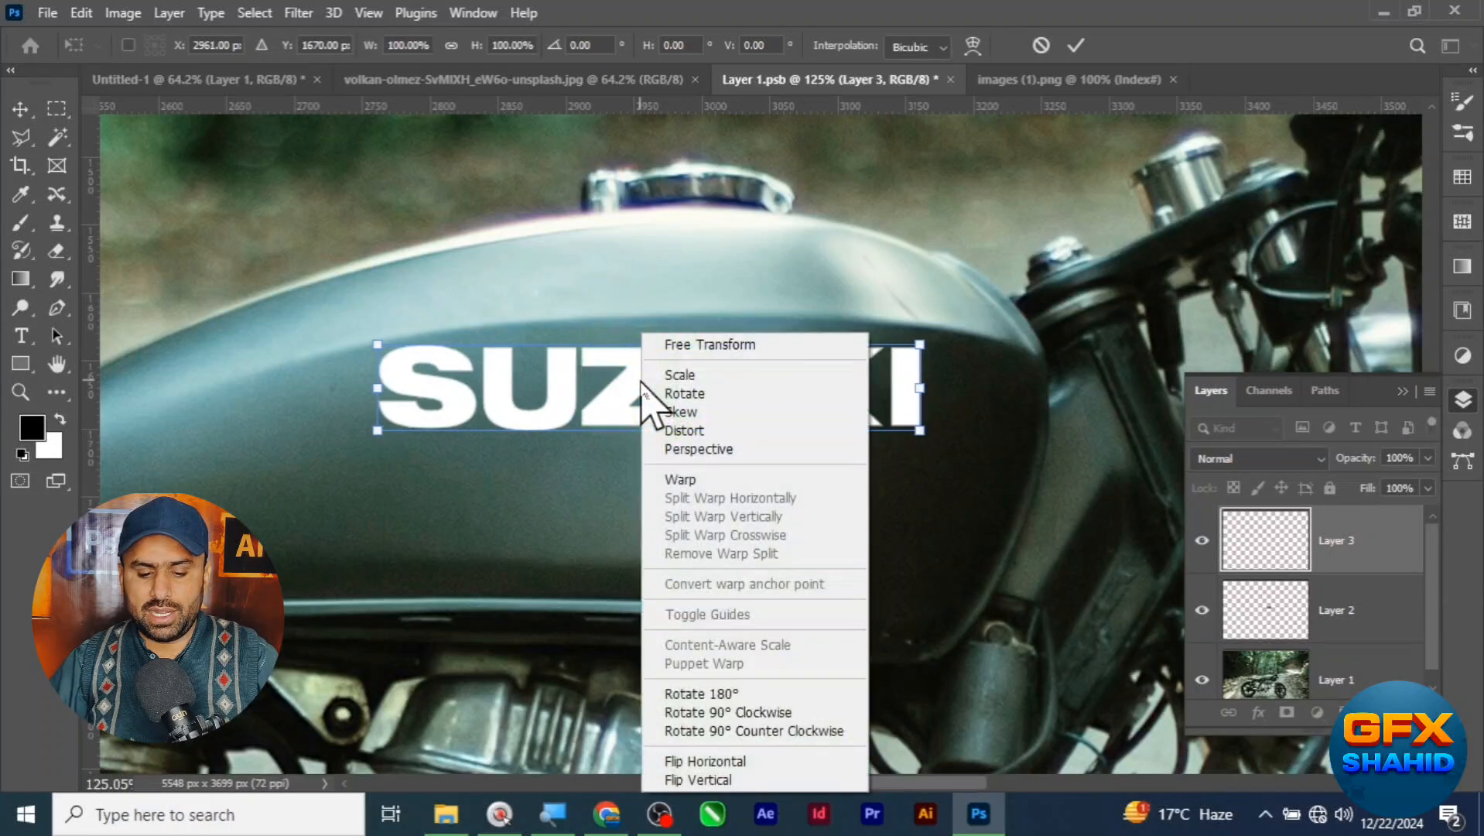
{"action": "left_click", "coordinate": [684, 480]}
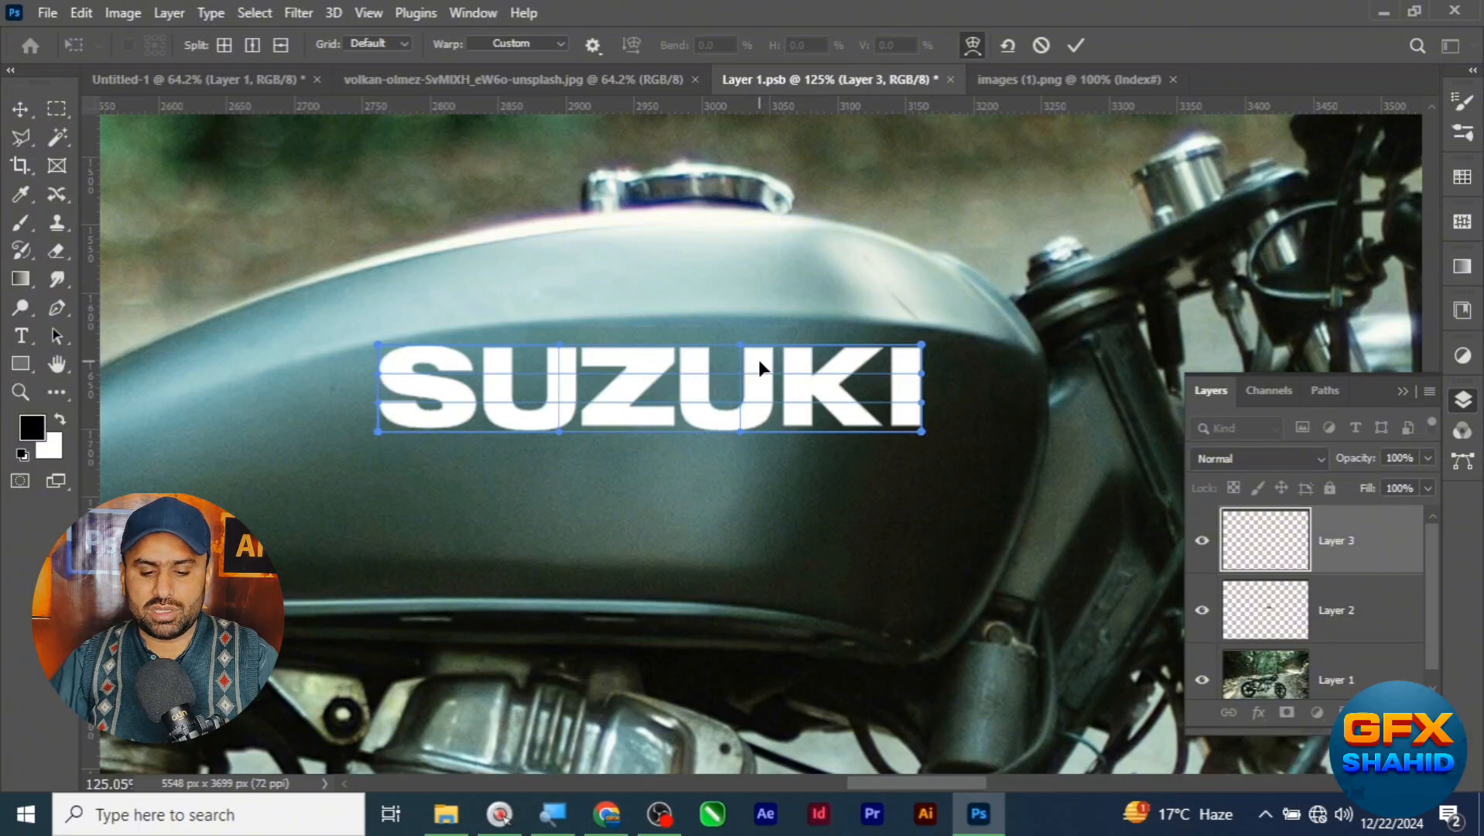
{"action": "left_click_drag", "start_coordinate": [759, 359], "coordinate": [755, 344]}
{"action": "left_click_drag", "start_coordinate": [788, 417], "coordinate": [788, 414]}
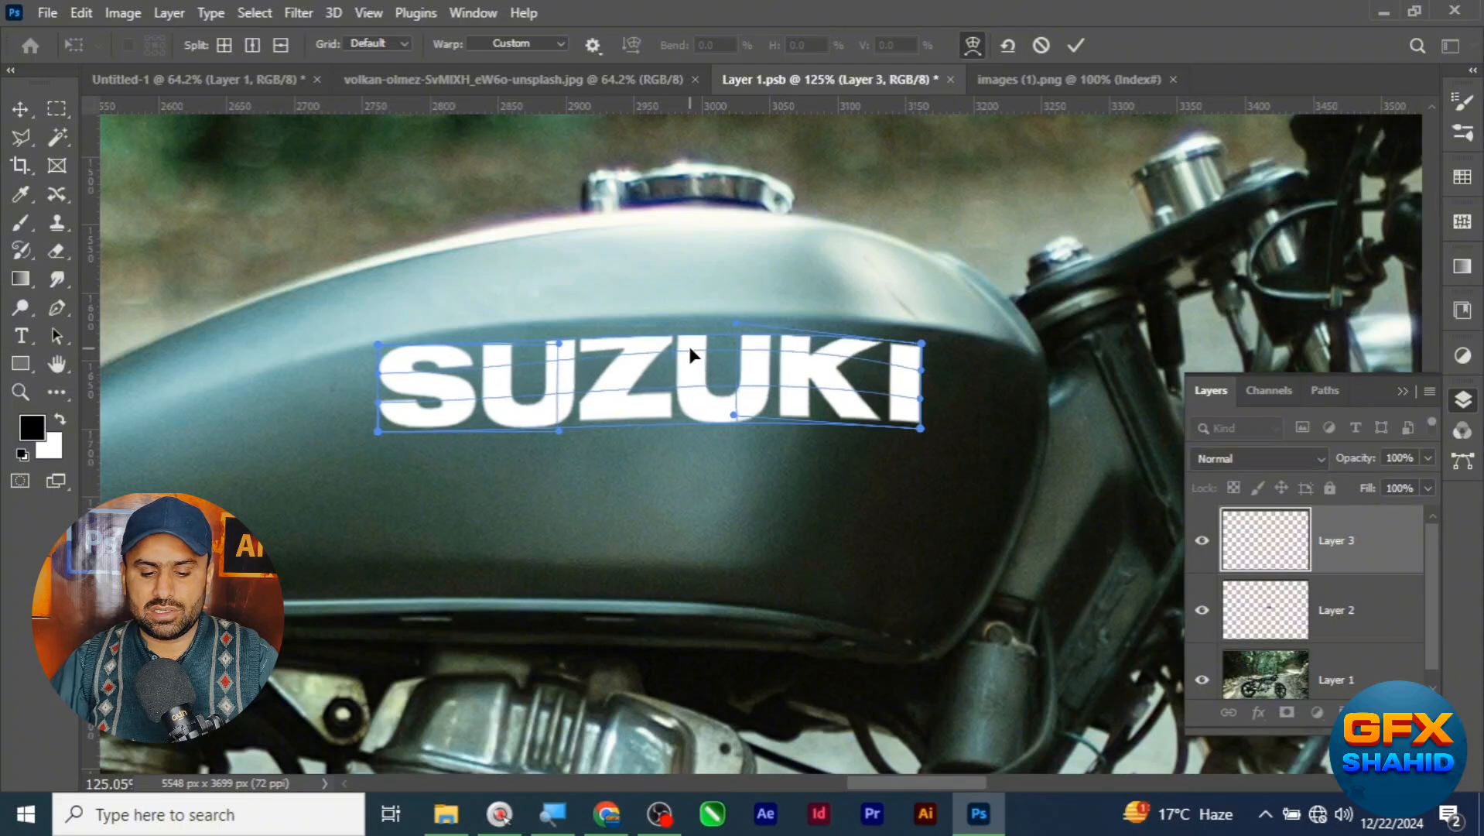
{"action": "left_click_drag", "start_coordinate": [397, 385], "coordinate": [398, 391]}
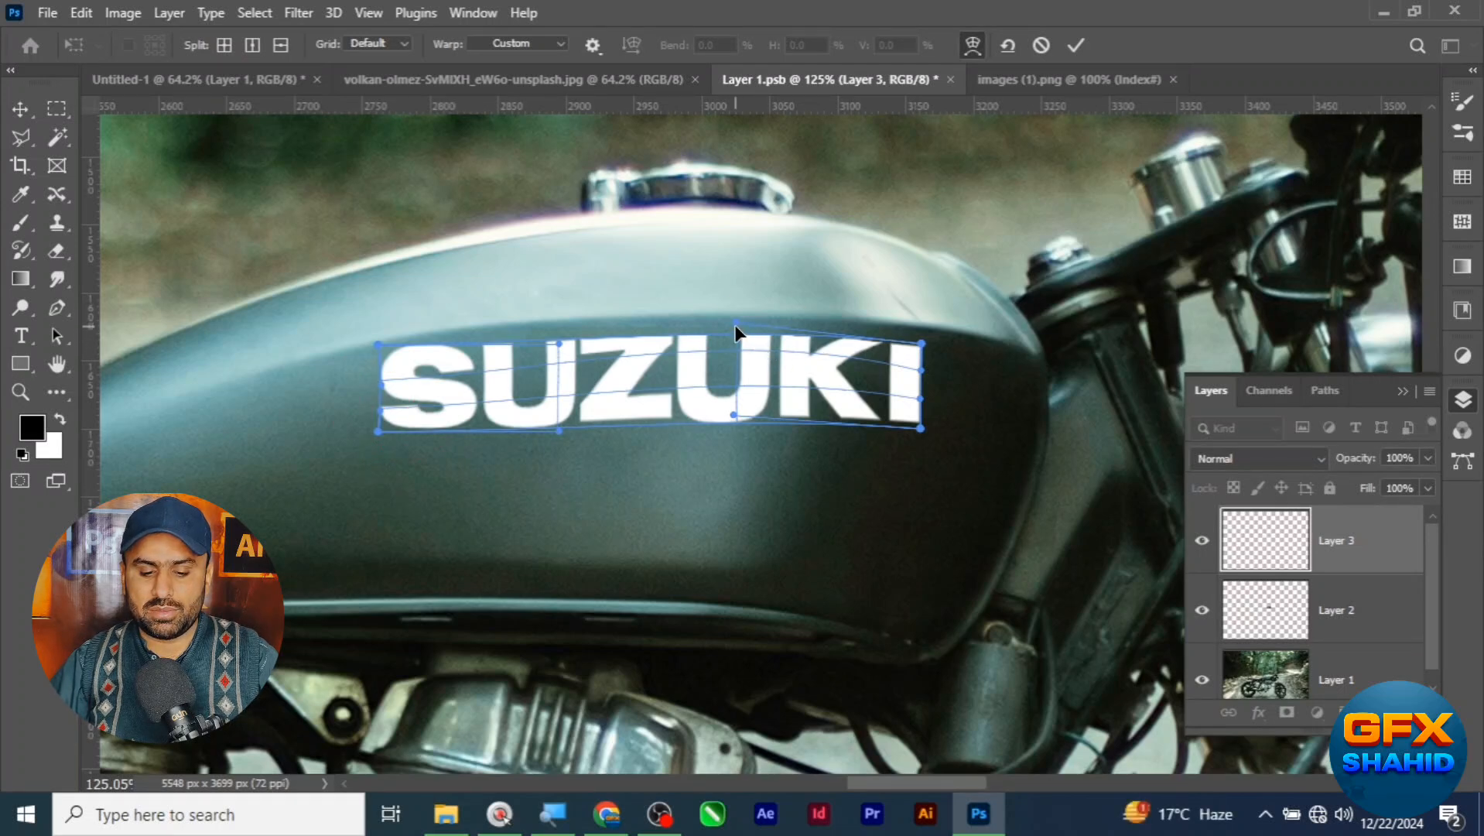
{"action": "left_click_drag", "start_coordinate": [735, 321], "coordinate": [736, 314]}
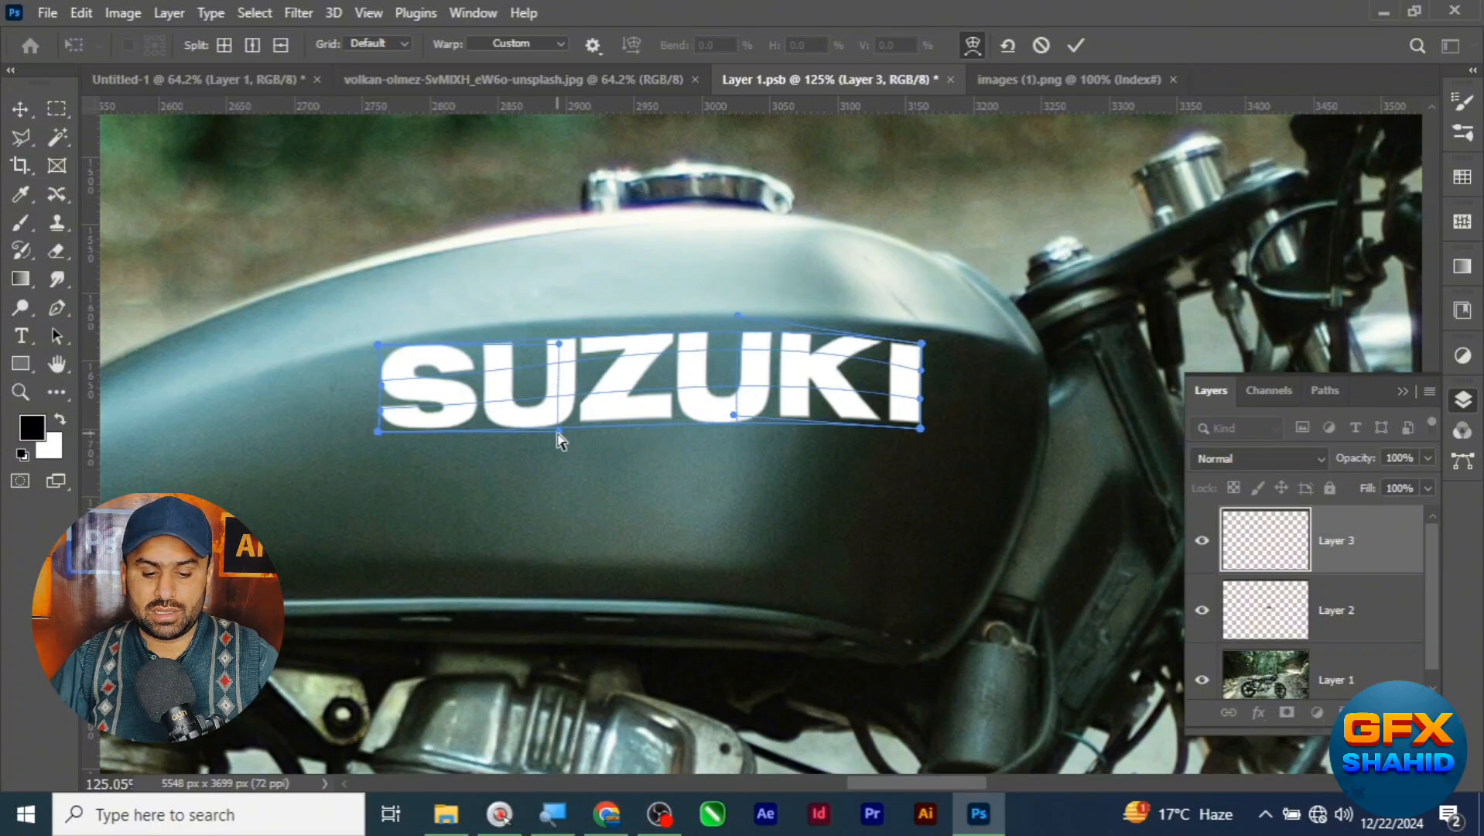
{"action": "left_click_drag", "start_coordinate": [557, 432], "coordinate": [559, 426]}
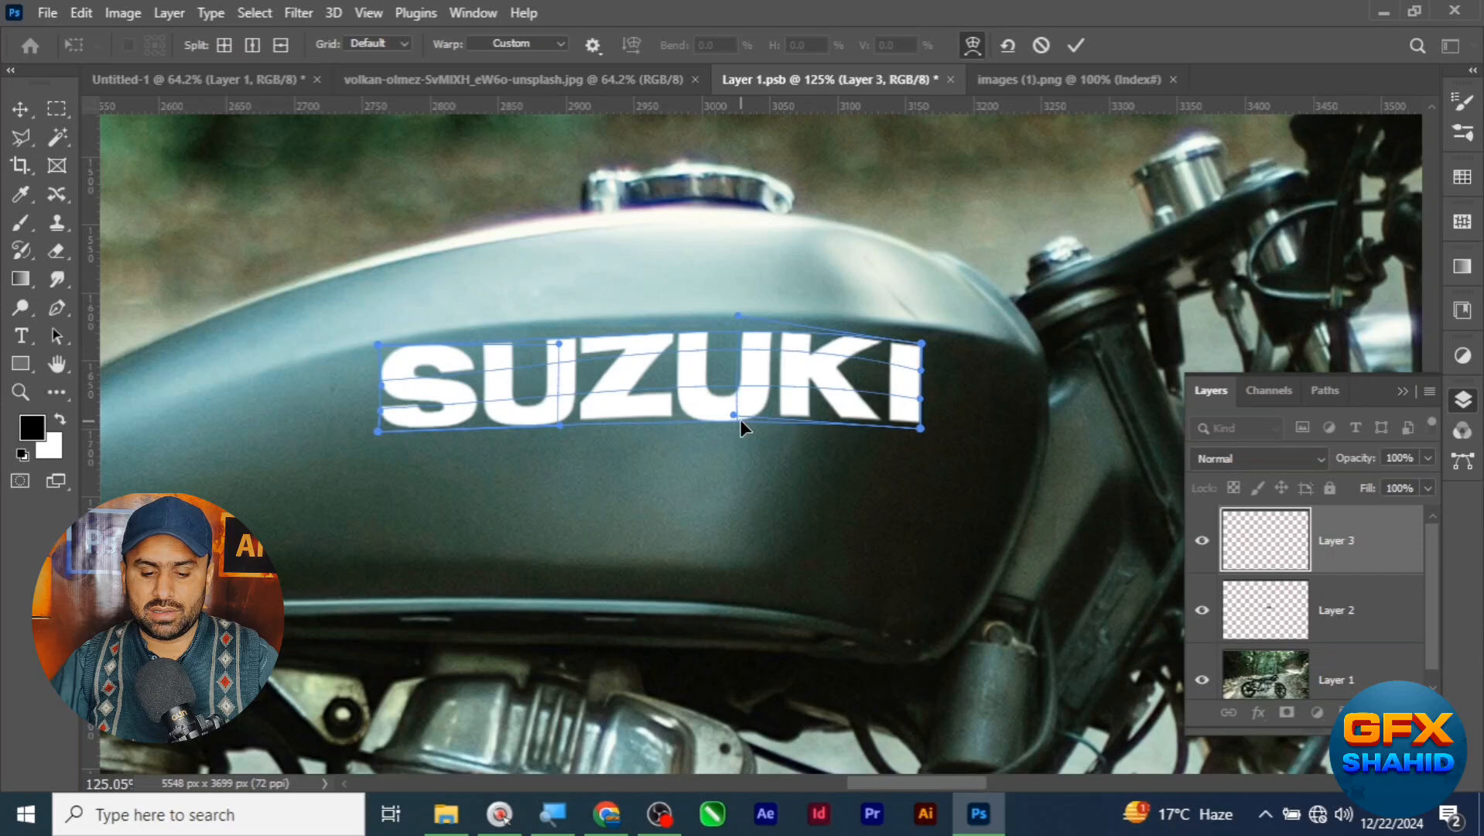
{"action": "left_click_drag", "start_coordinate": [733, 416], "coordinate": [732, 405]}
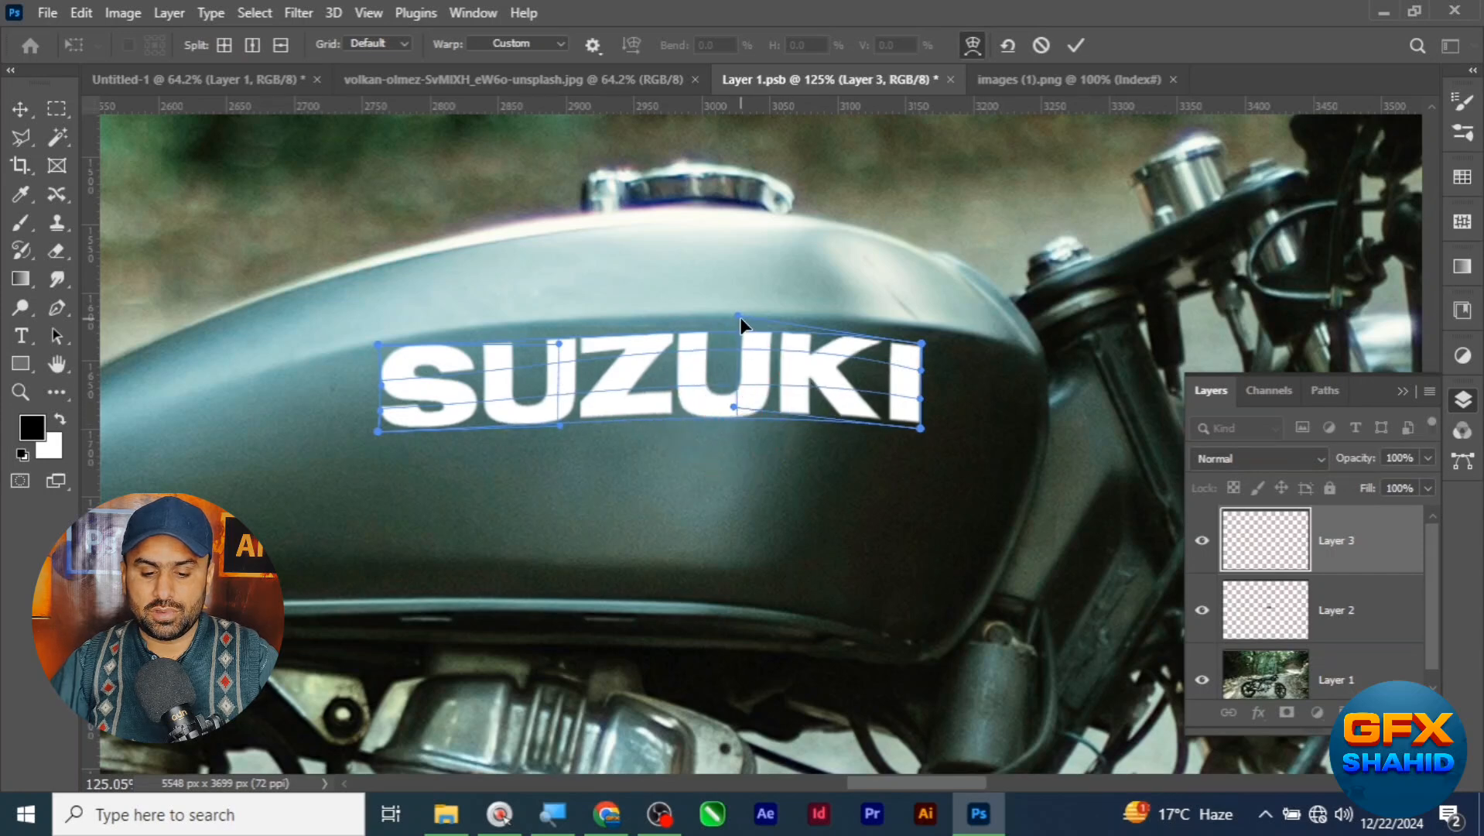
{"action": "left_click_drag", "start_coordinate": [739, 315], "coordinate": [732, 325]}
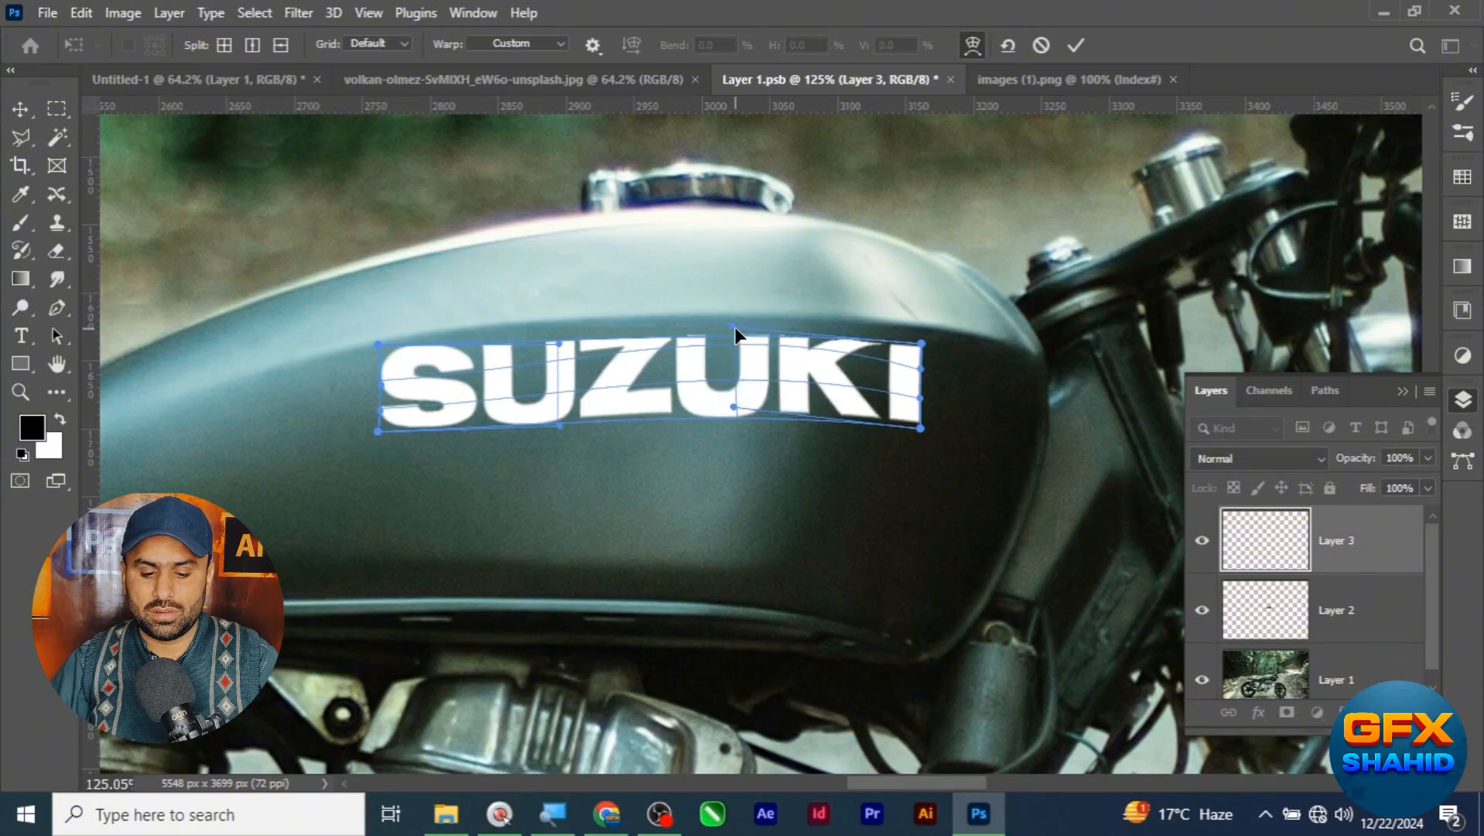
{"action": "left_click_drag", "start_coordinate": [735, 329], "coordinate": [733, 315]}
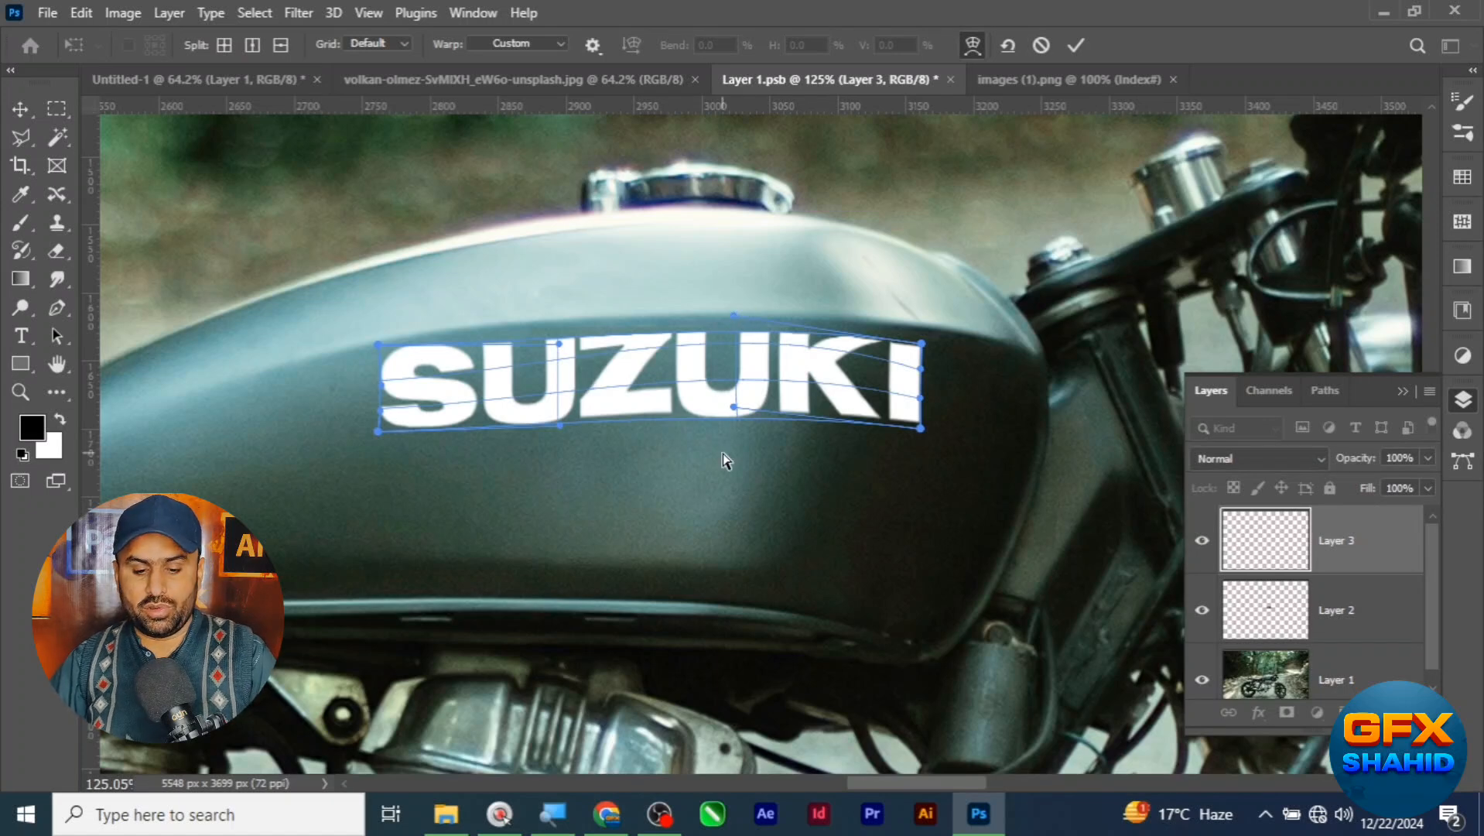
{"action": "key", "text": "Return"}
{"action": "left_click", "coordinate": [615, 553]}
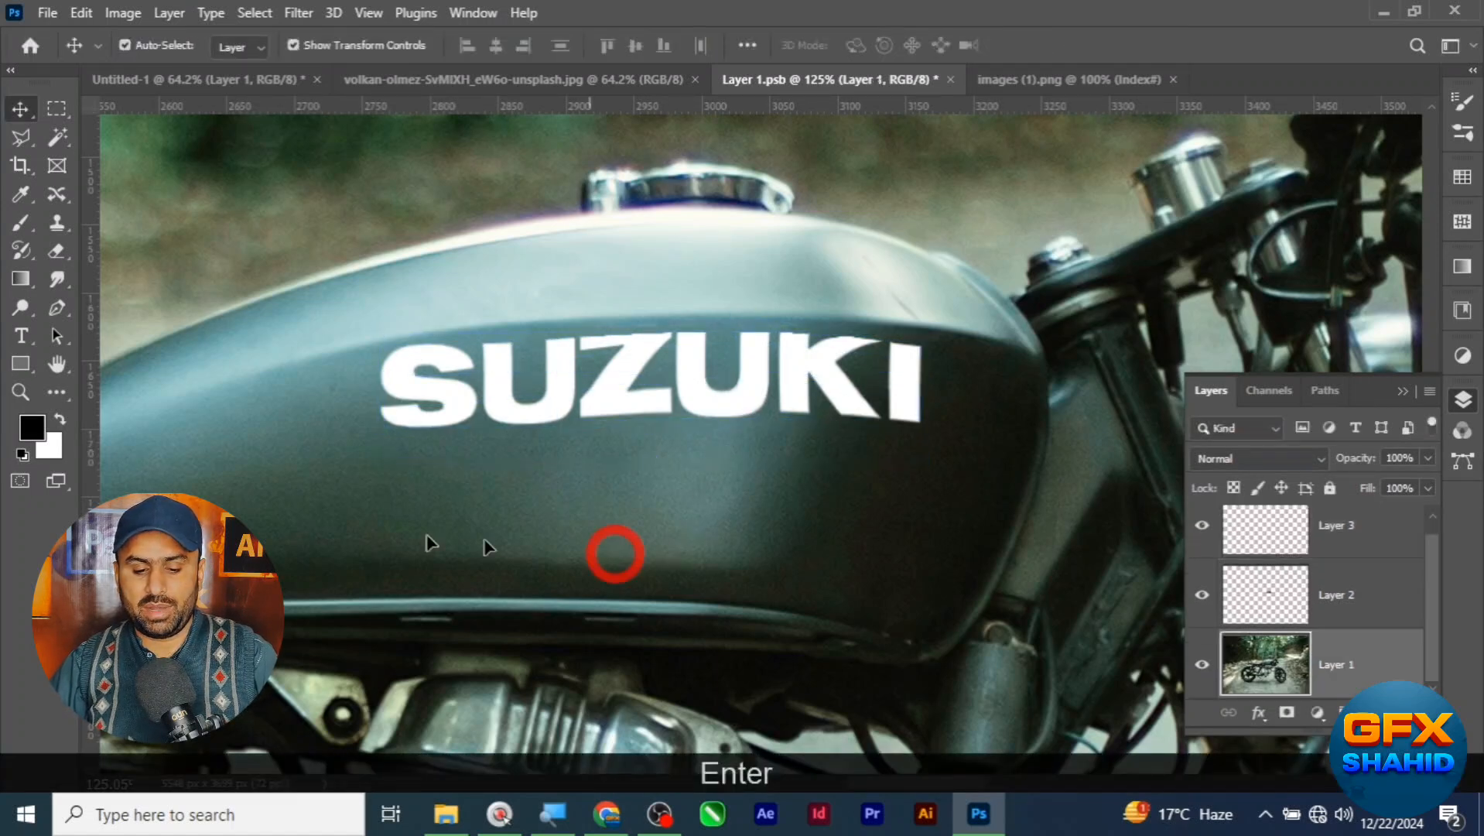
{"action": "key", "text": "ctrl+z"}
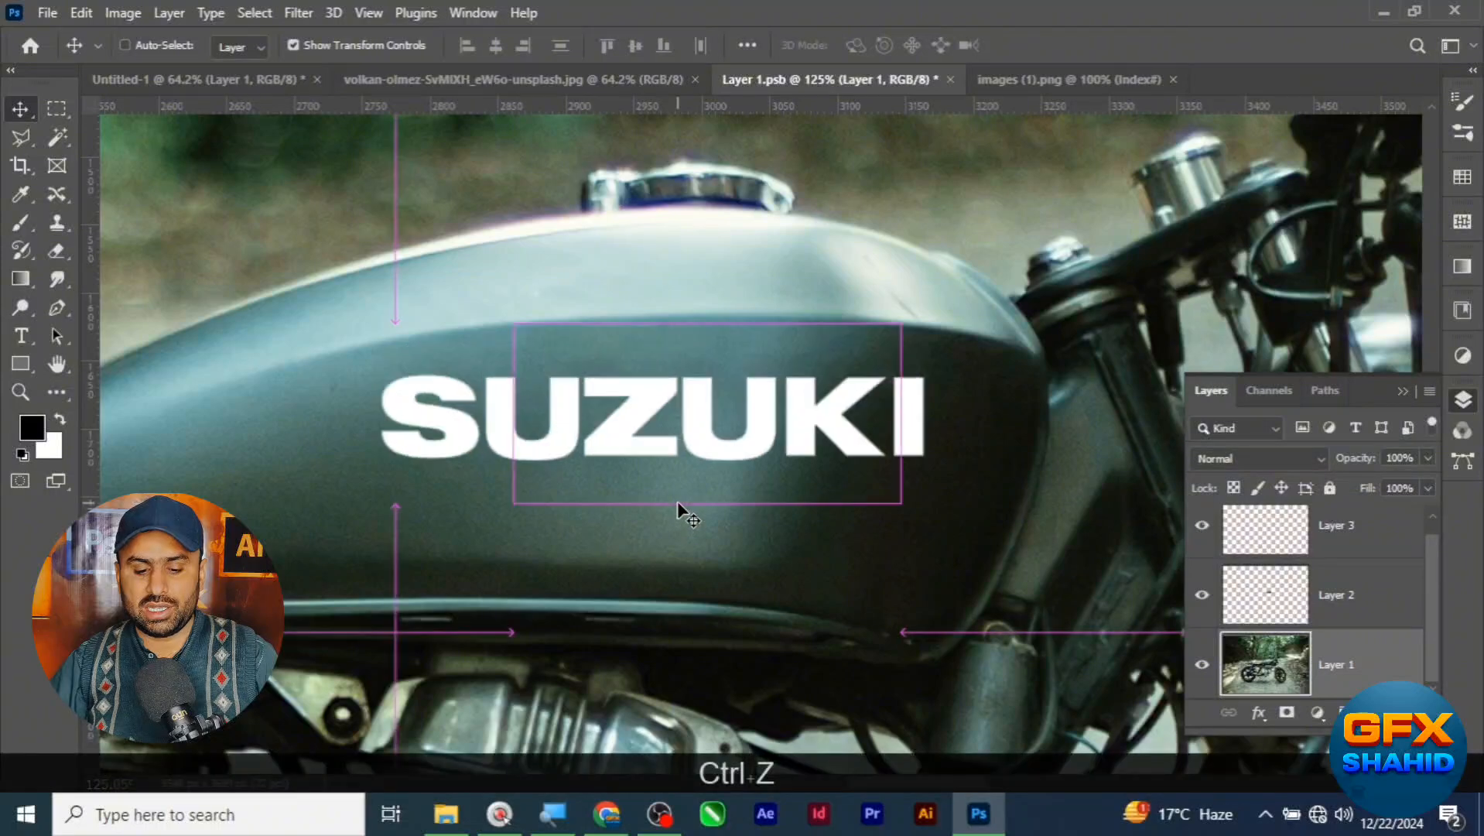
Move the SUZUKI lettering on Layer 3 up to about X 2974 px, Y 1674 px, closer to the tank's crease
{"action": "left_click_drag", "start_coordinate": [705, 451], "coordinate": [716, 425]}
{"action": "right_click", "coordinate": [716, 422]}
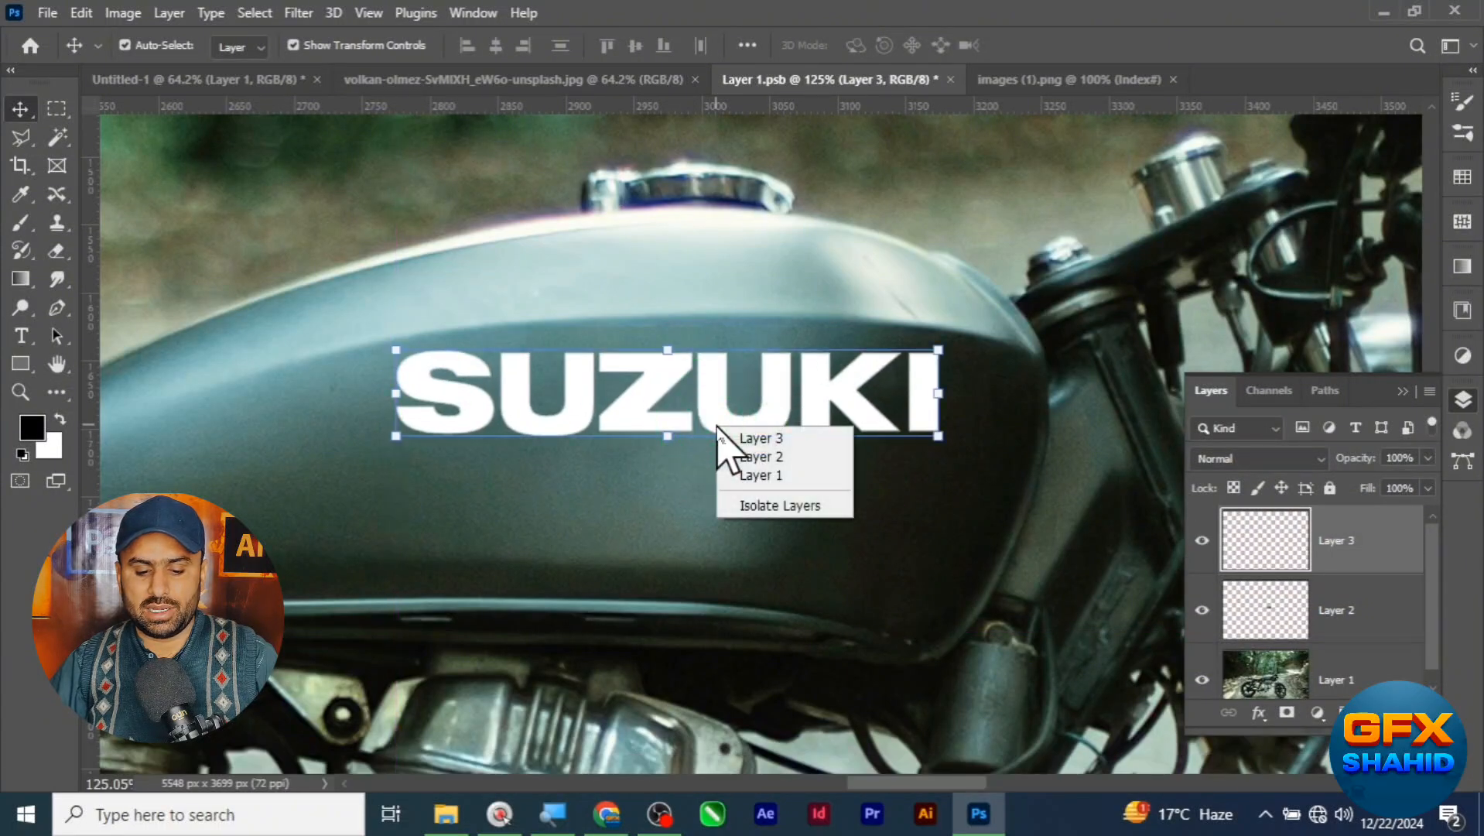
{"action": "key", "text": "Escape"}
{"action": "right_click", "coordinate": [713, 396]}
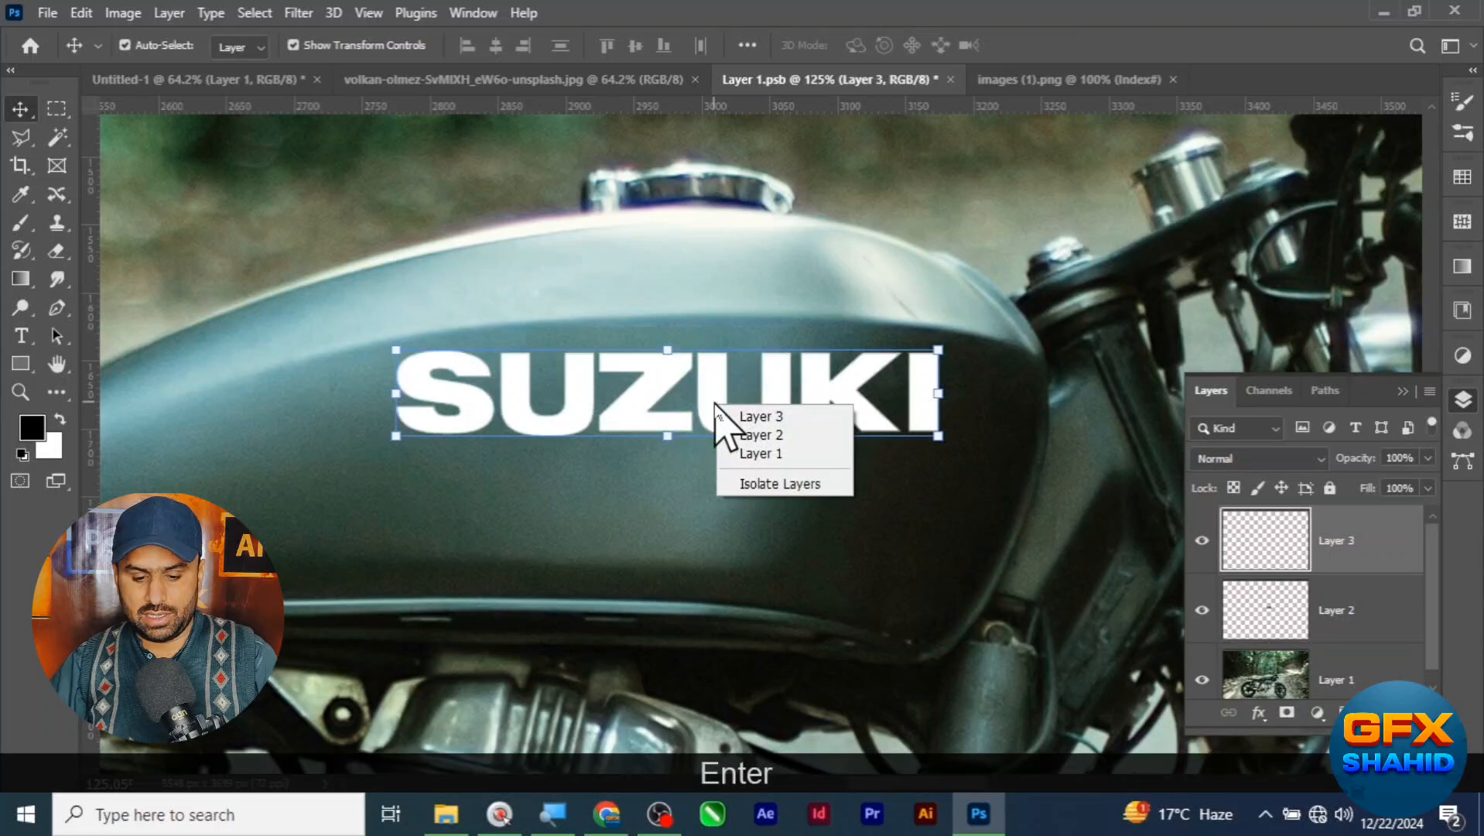
{"action": "left_click", "coordinate": [712, 396]}
{"action": "key", "text": "Return"}
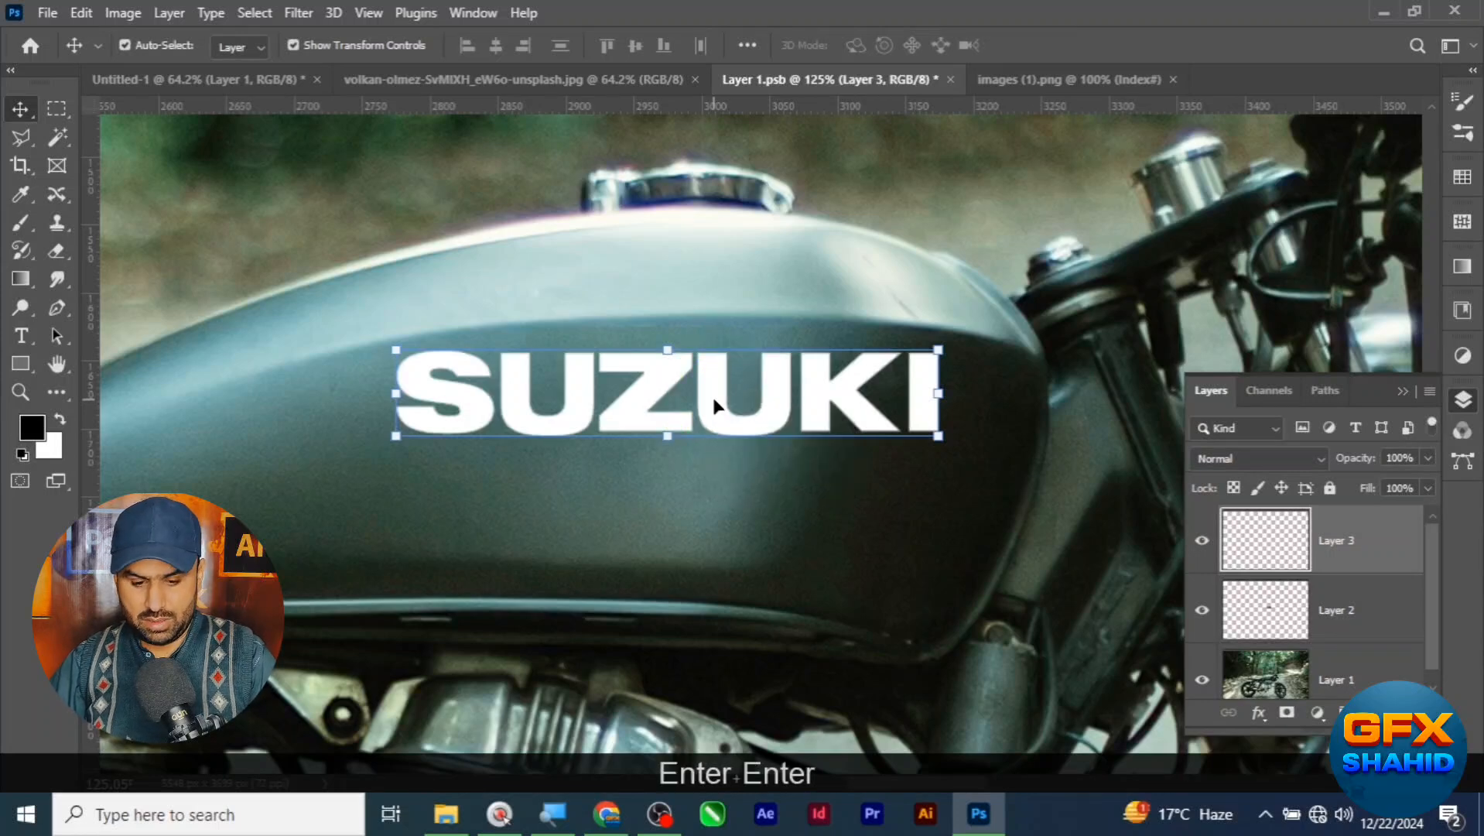
{"action": "key", "text": "Return"}
Warp the SUZUKI lettering so its middle letters arch slightly upward, following the curve of the tank
{"action": "key", "text": "ctrl+t"}
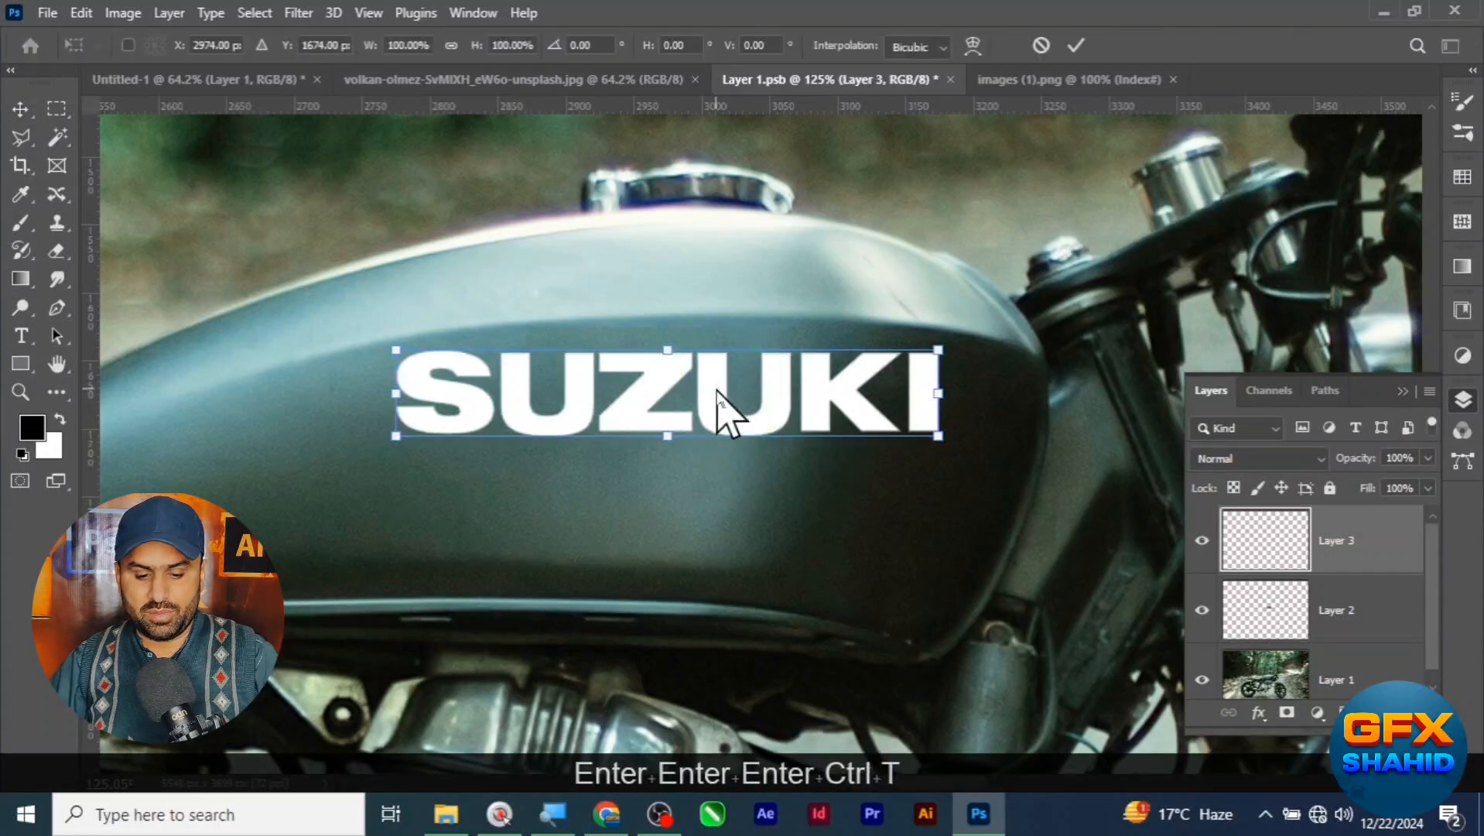
{"action": "right_click", "coordinate": [717, 391]}
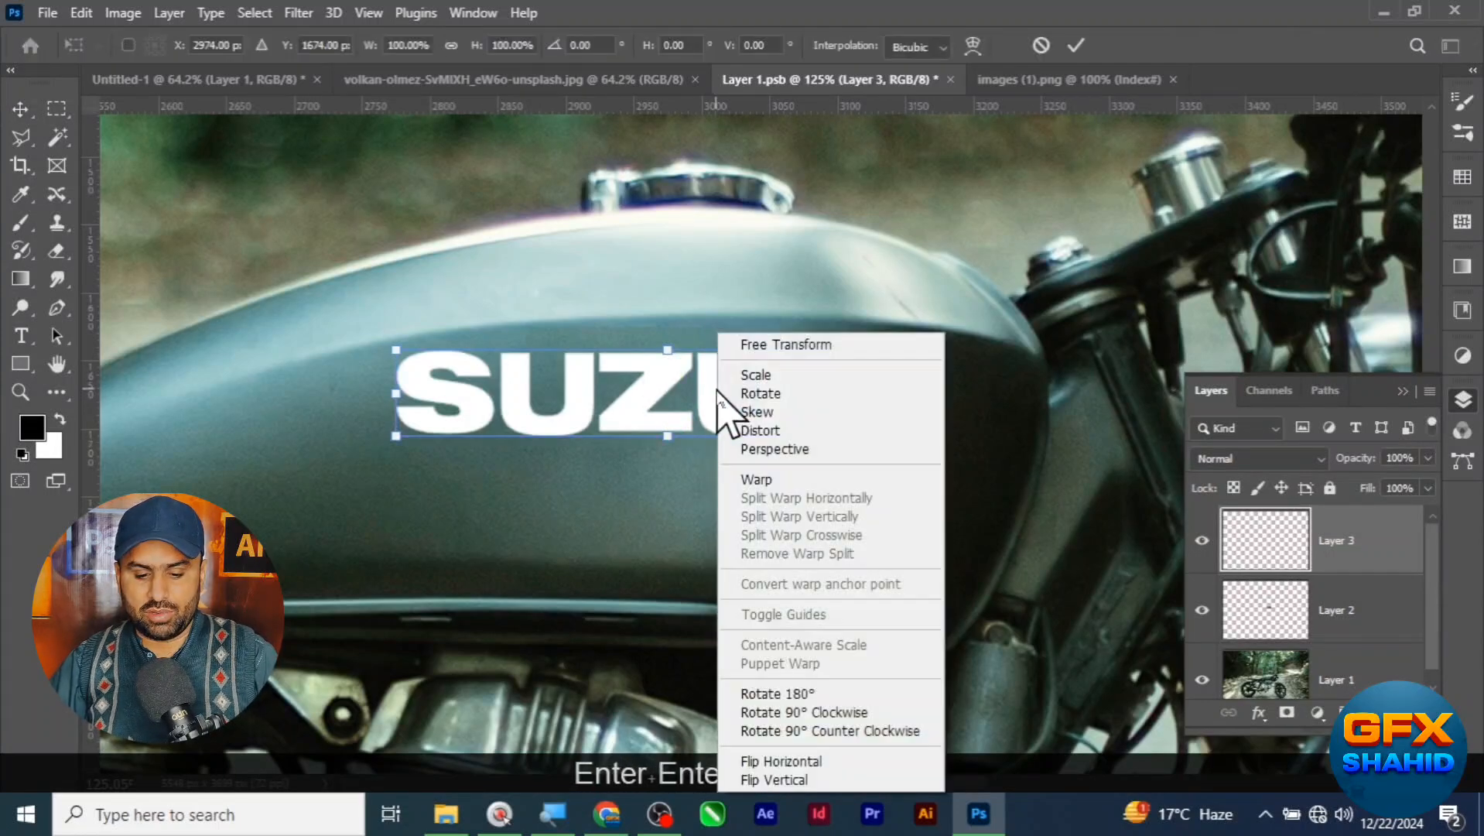
{"action": "left_click", "coordinate": [768, 483]}
{"action": "left_click_drag", "start_coordinate": [706, 374], "coordinate": [702, 354]}
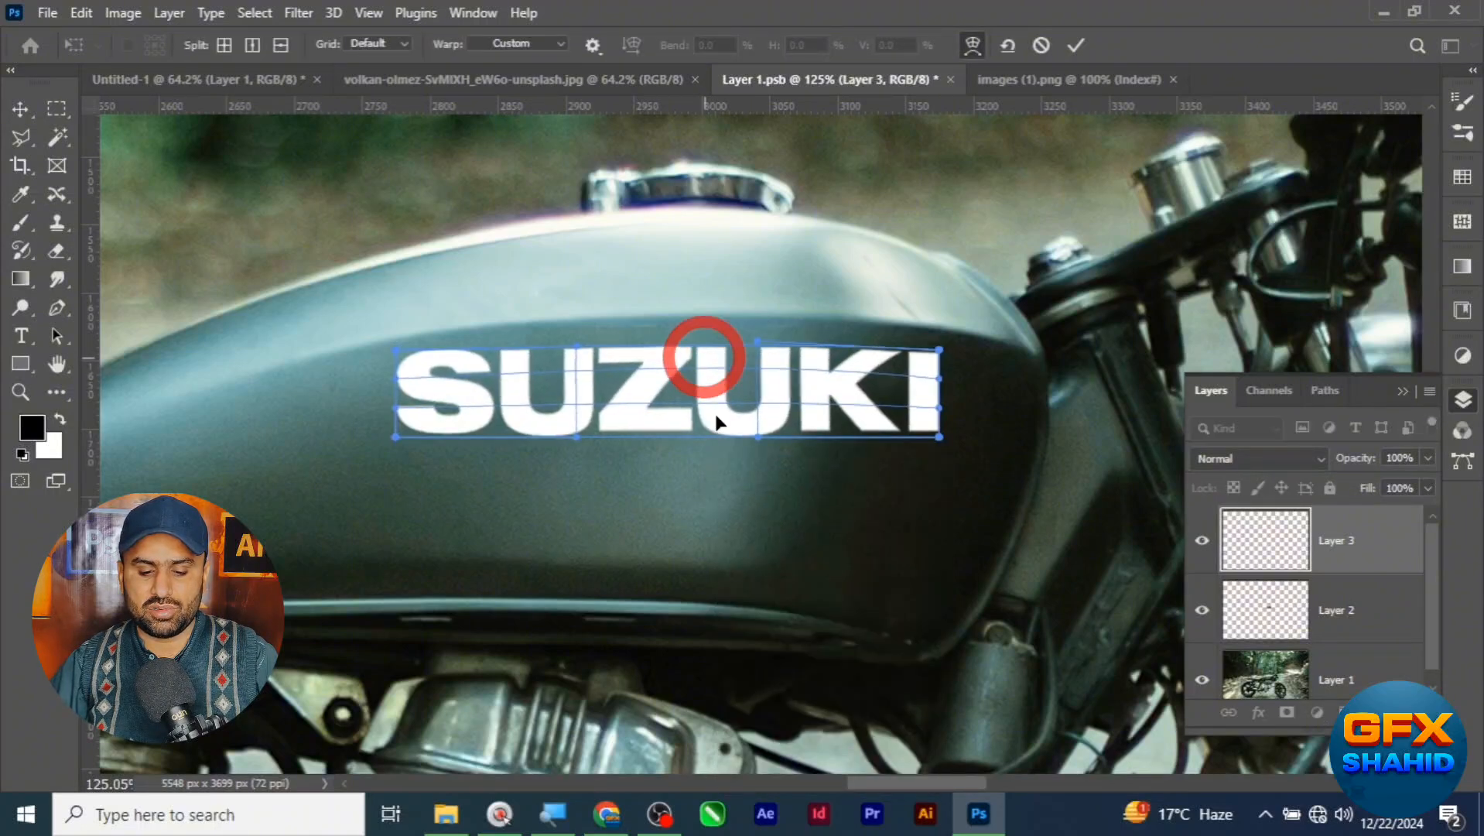
{"action": "left_click_drag", "start_coordinate": [718, 424], "coordinate": [717, 418]}
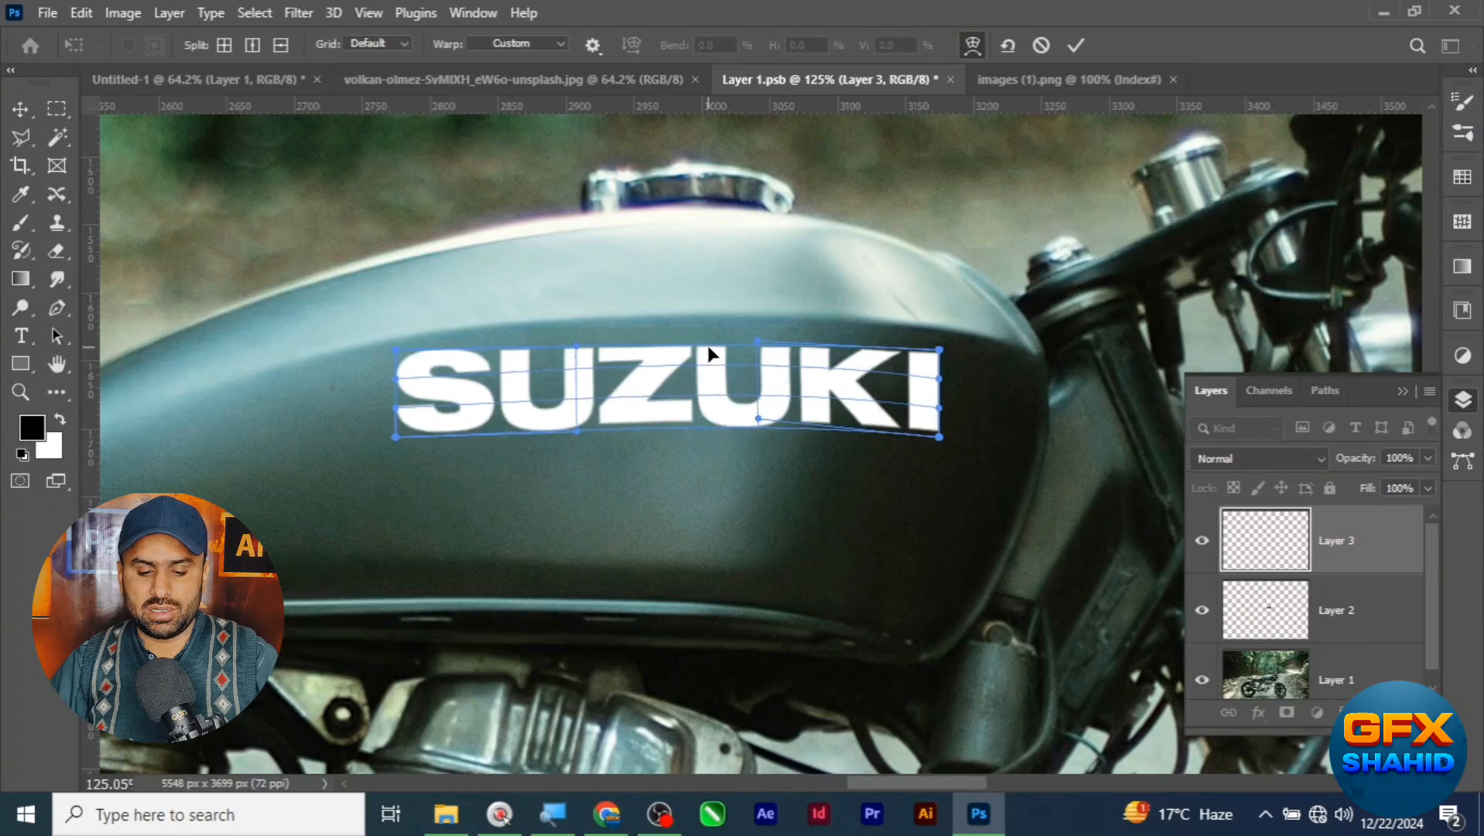
{"action": "left_click_drag", "start_coordinate": [707, 346], "coordinate": [708, 337]}
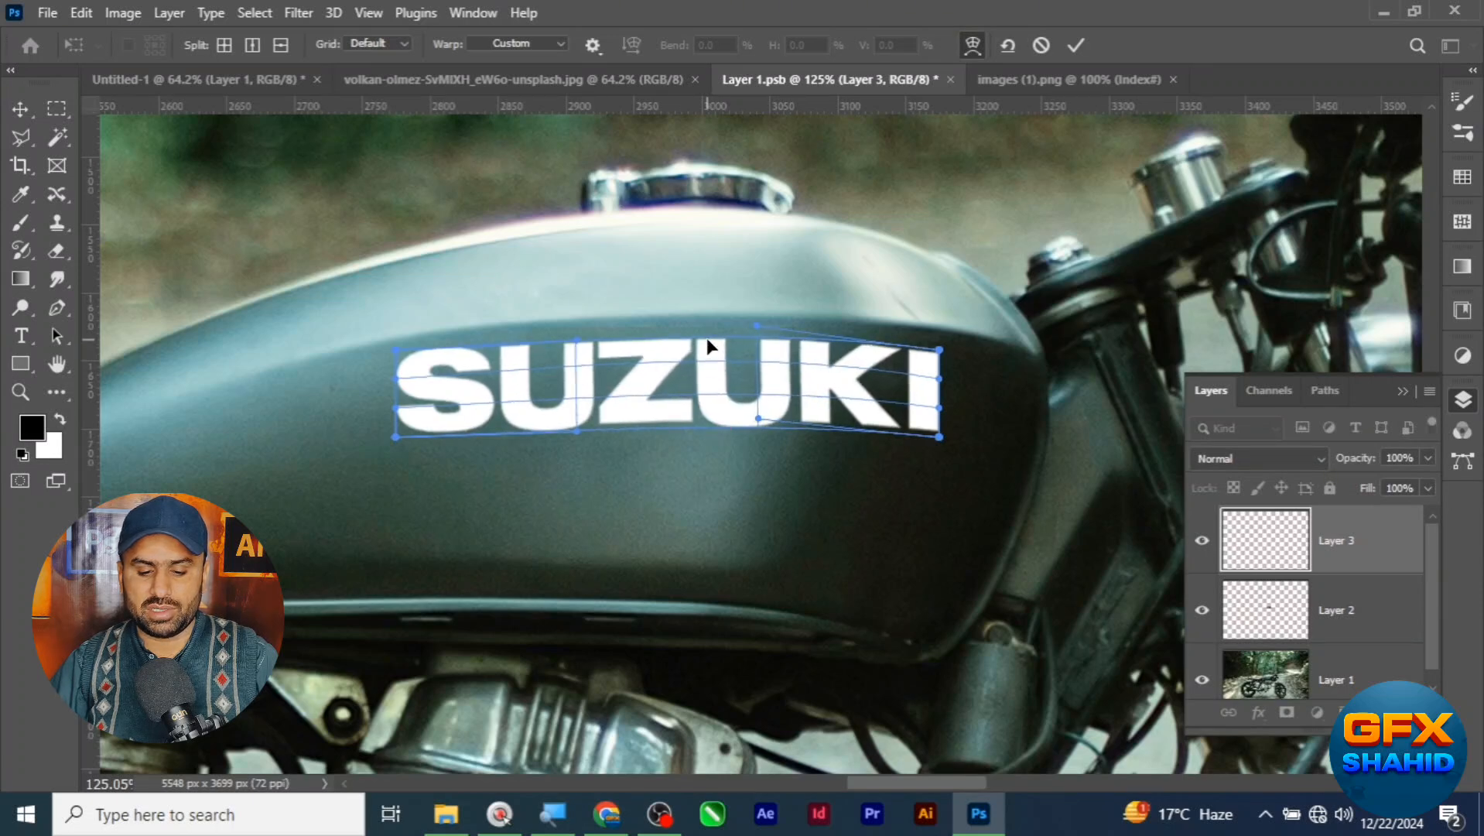
{"action": "key", "text": "Return"}
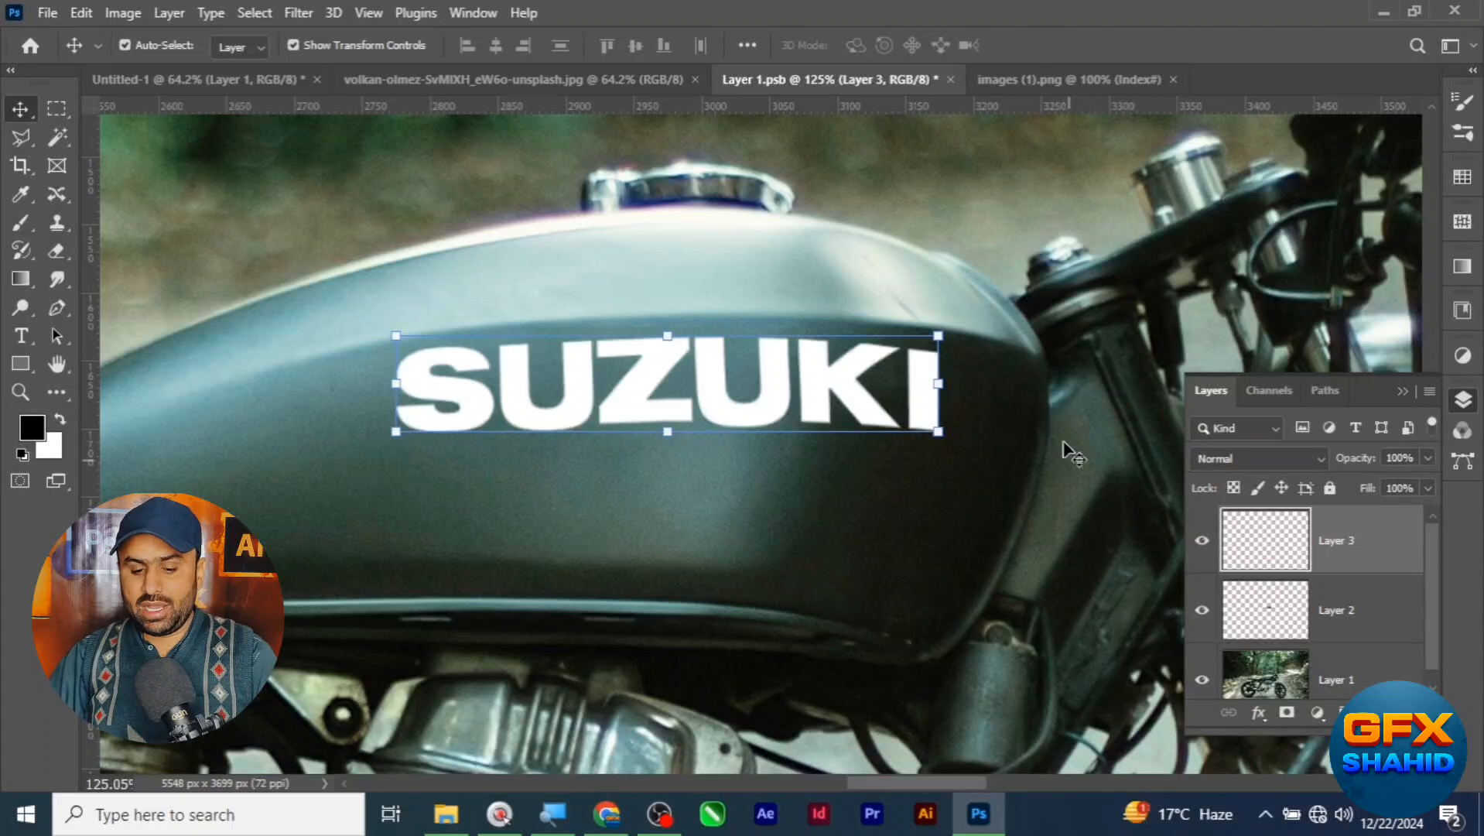
Scale the warped SUZUKI lettering to about 70% and position it just under the tank's crease at about X 3001.5 px, Y 1648 px
{"action": "key", "text": "alt"}
{"action": "key", "text": "alt+z"}
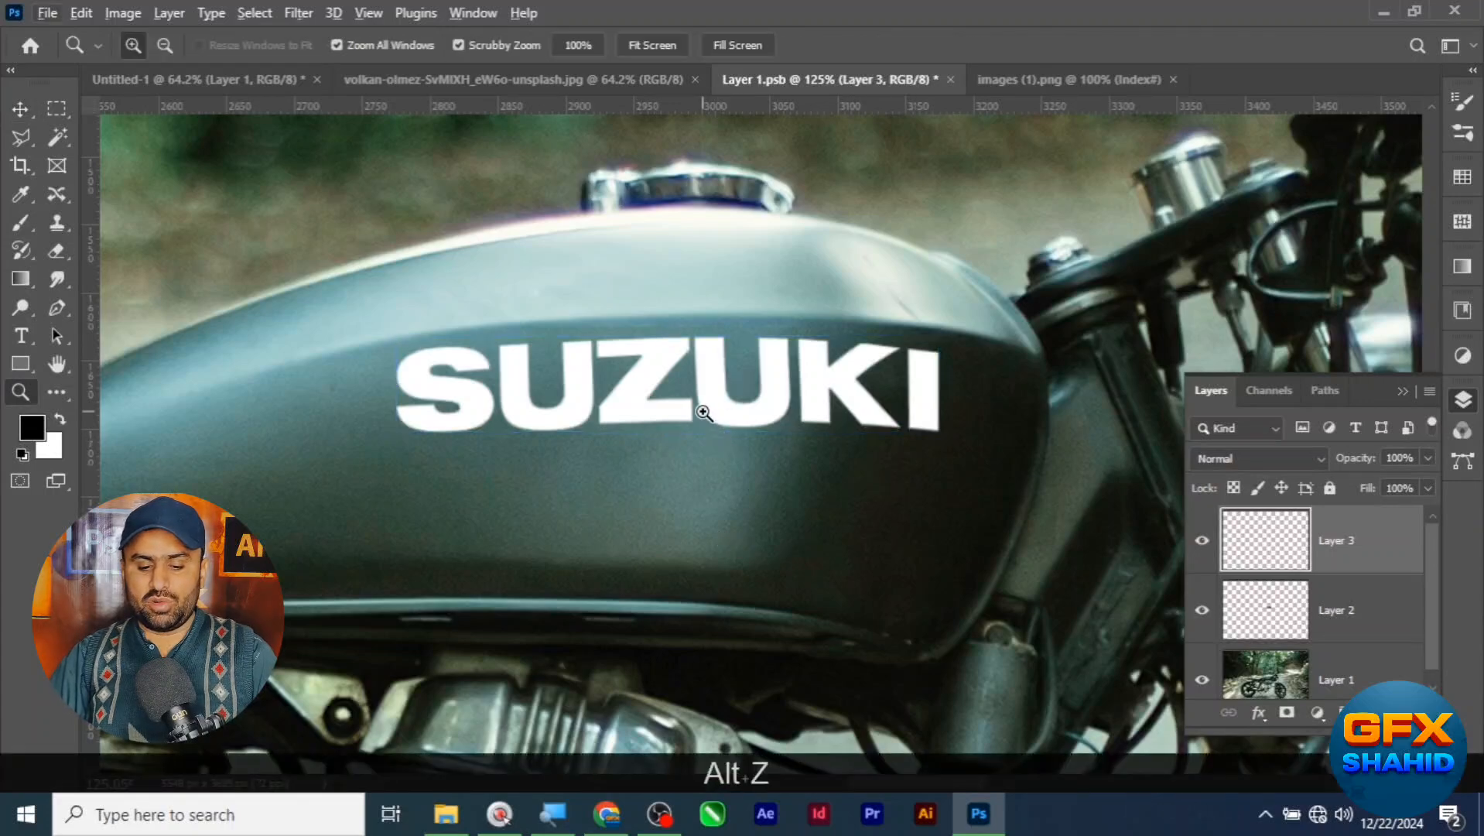
{"action": "left_click_drag", "start_coordinate": [705, 413], "coordinate": [656, 331]}
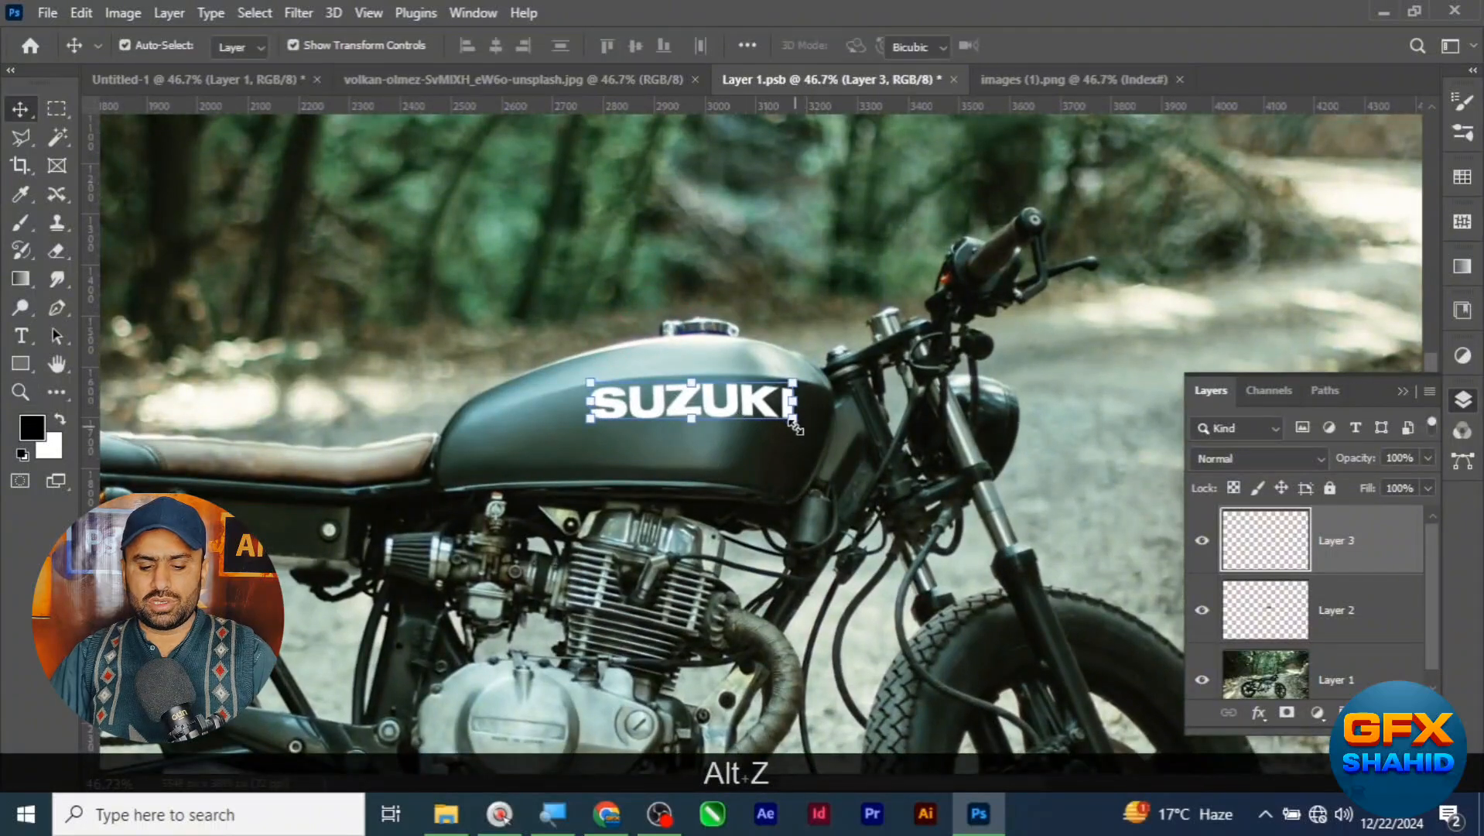
{"action": "left_click_drag", "start_coordinate": [795, 422], "coordinate": [765, 417]}
{"action": "scroll", "coordinate": [720, 417], "scroll_direction": "up", "scroll_amount": 4}
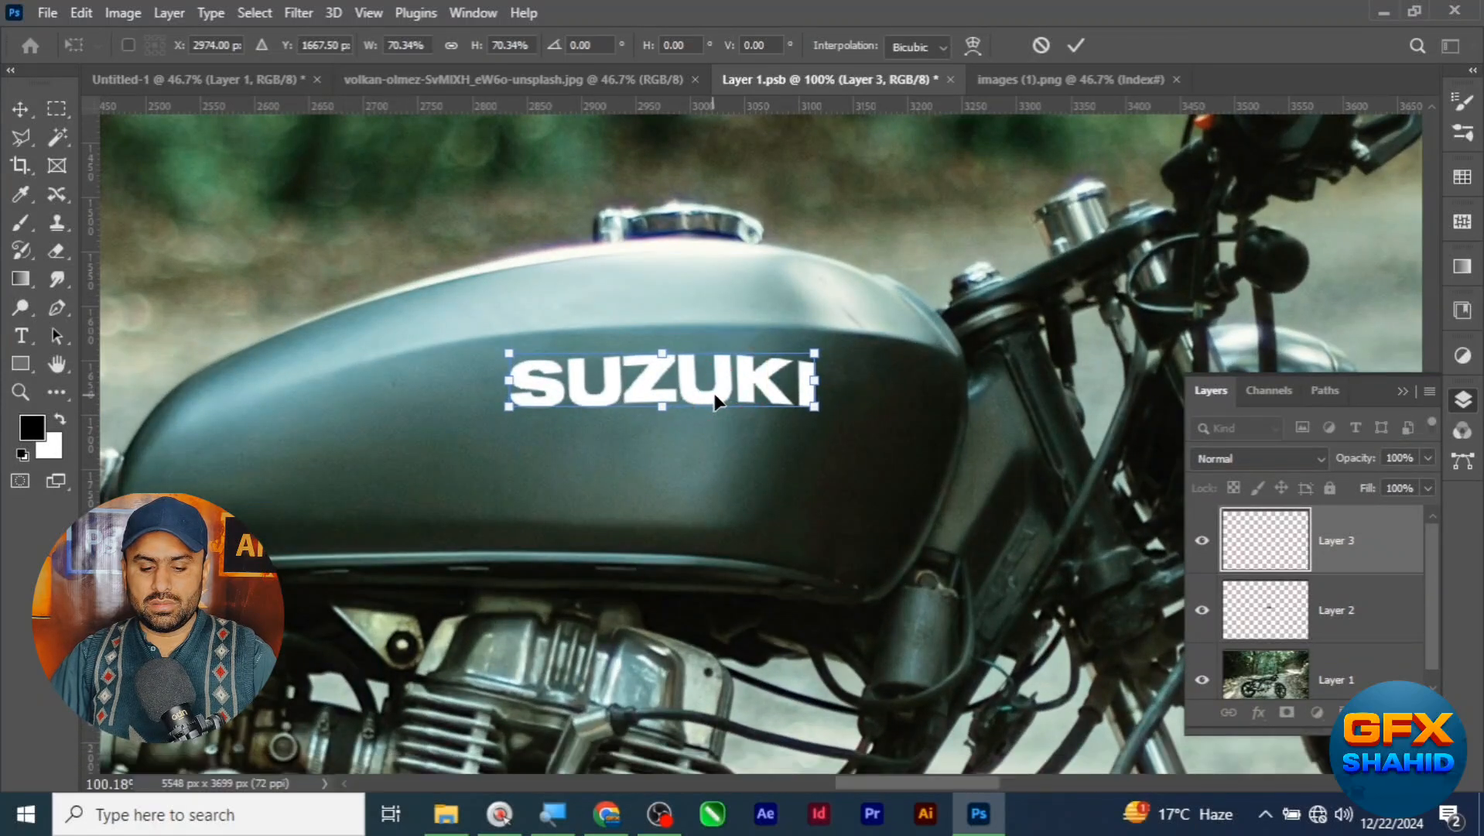
{"action": "left_click_drag", "start_coordinate": [714, 395], "coordinate": [739, 375]}
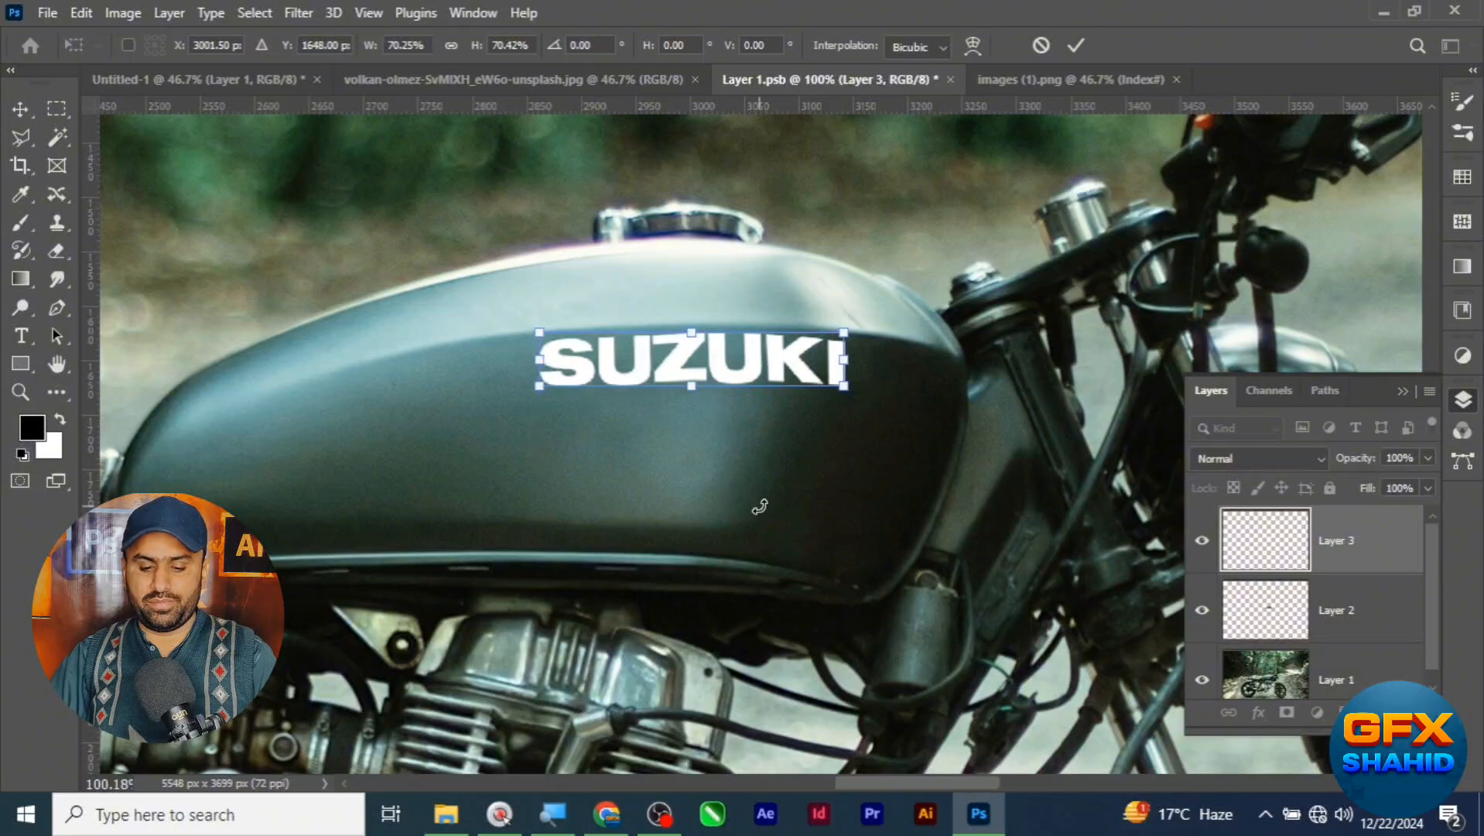
{"action": "key", "text": "Return"}
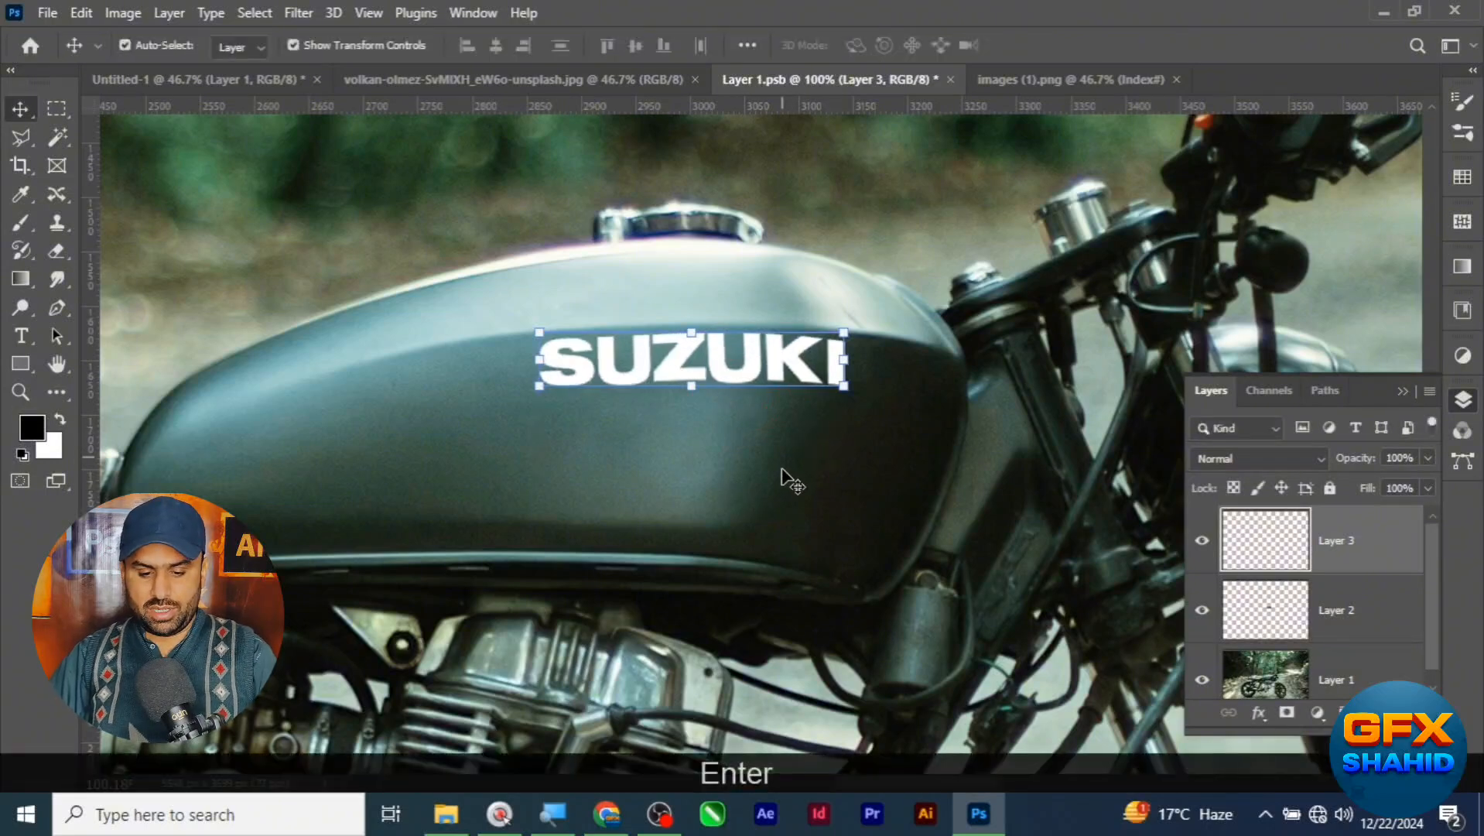
Add a new empty layer directly above Layer 3, which holds the SUZUKI lettering
{"action": "scroll", "coordinate": [702, 424], "scroll_direction": "down", "scroll_amount": 5}
{"action": "left_click", "coordinate": [711, 457]}
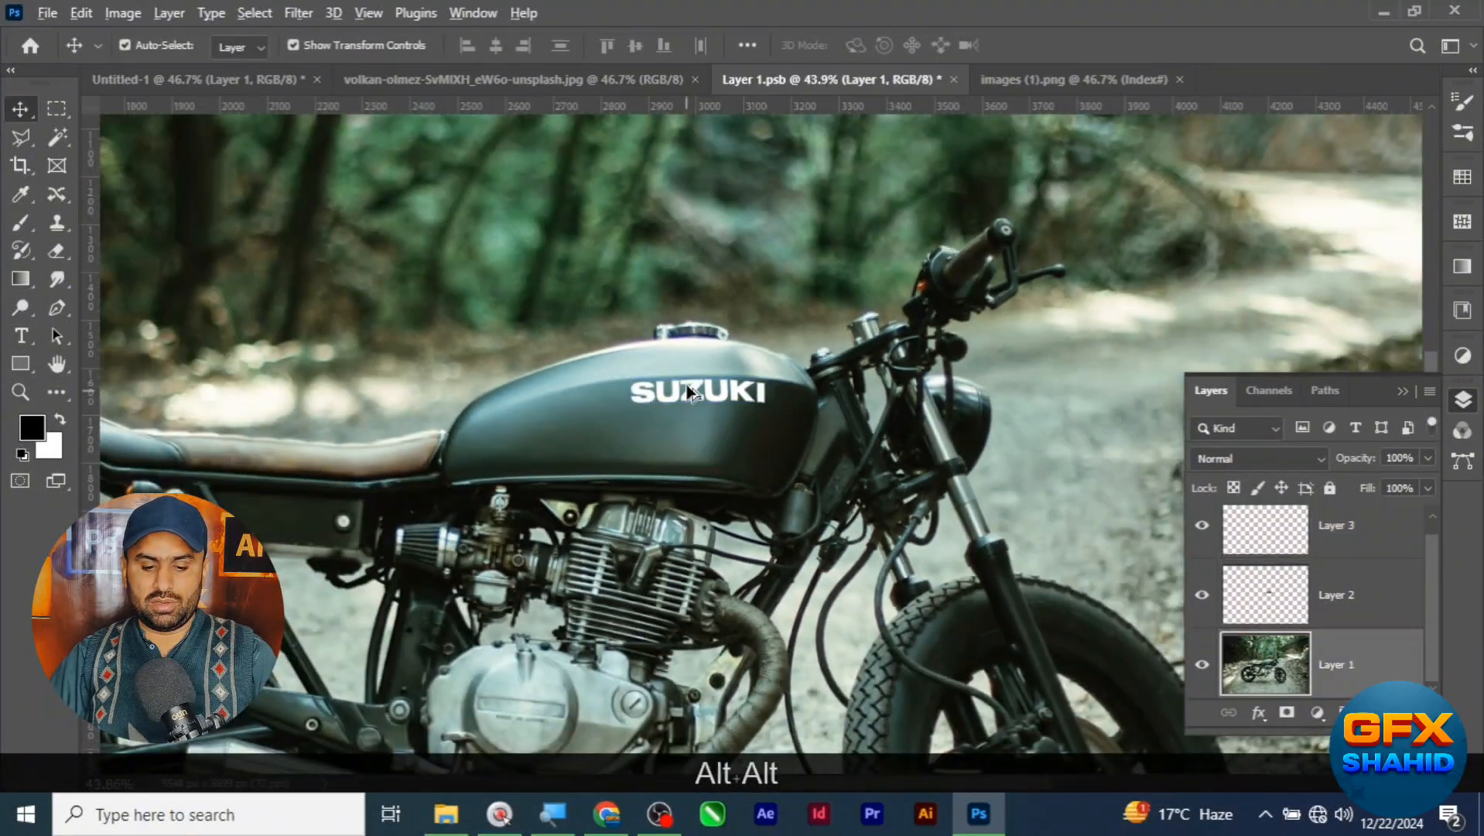
{"action": "scroll", "coordinate": [694, 394], "scroll_direction": "down", "scroll_amount": 1}
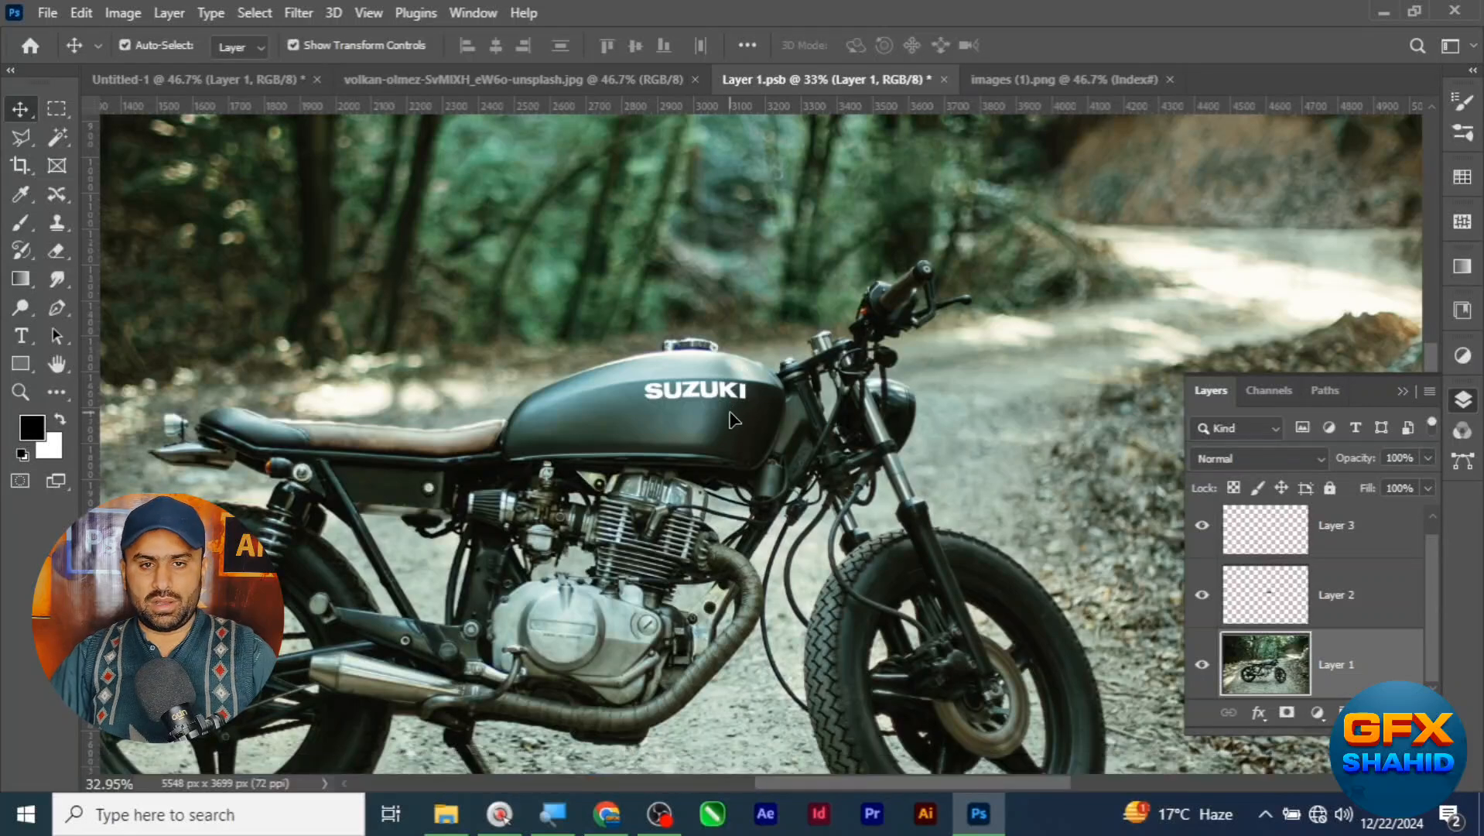
{"action": "scroll", "coordinate": [712, 426], "scroll_direction": "up", "scroll_amount": 5}
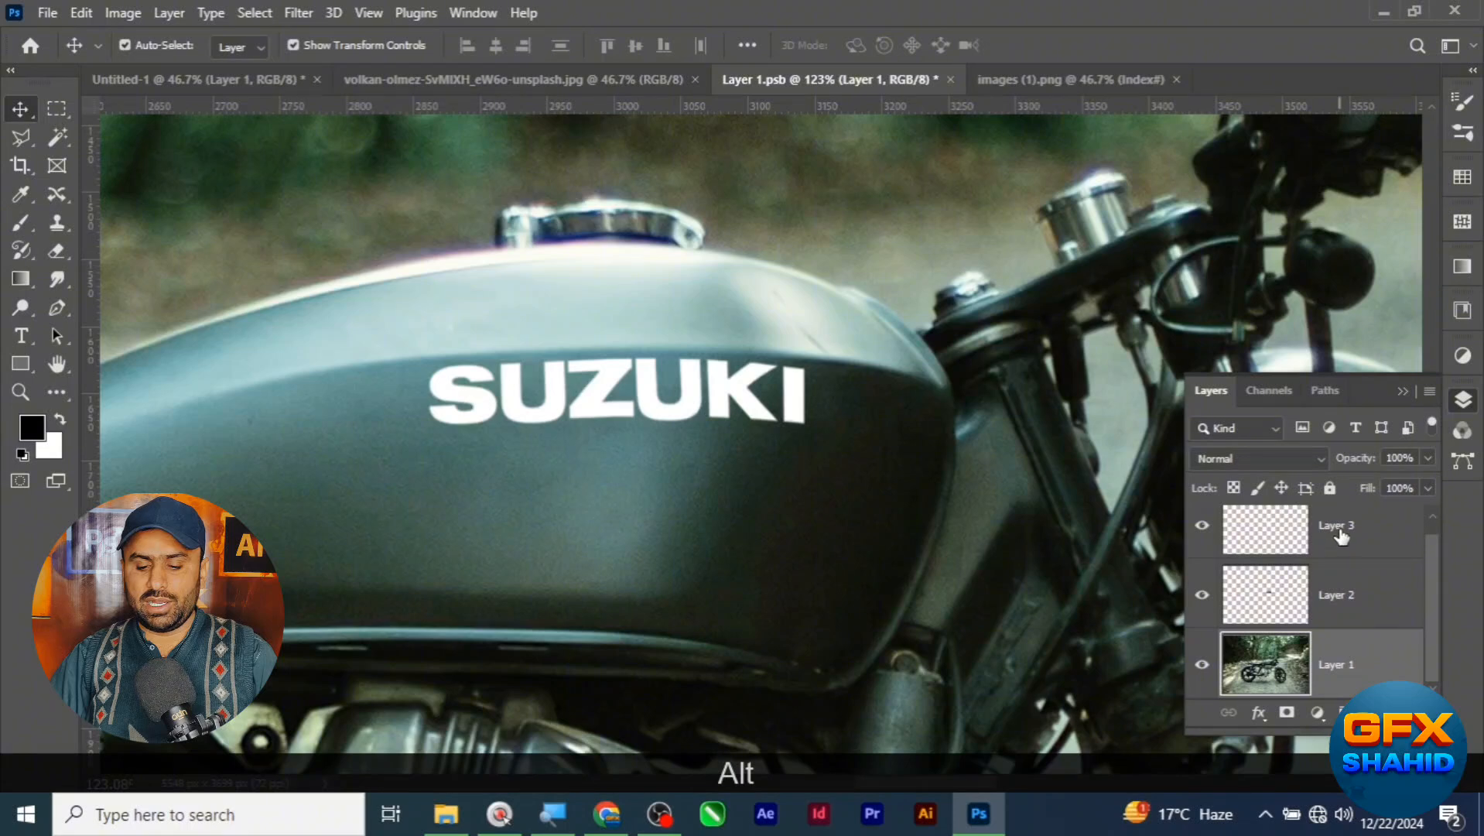
{"action": "left_click", "coordinate": [1341, 536]}
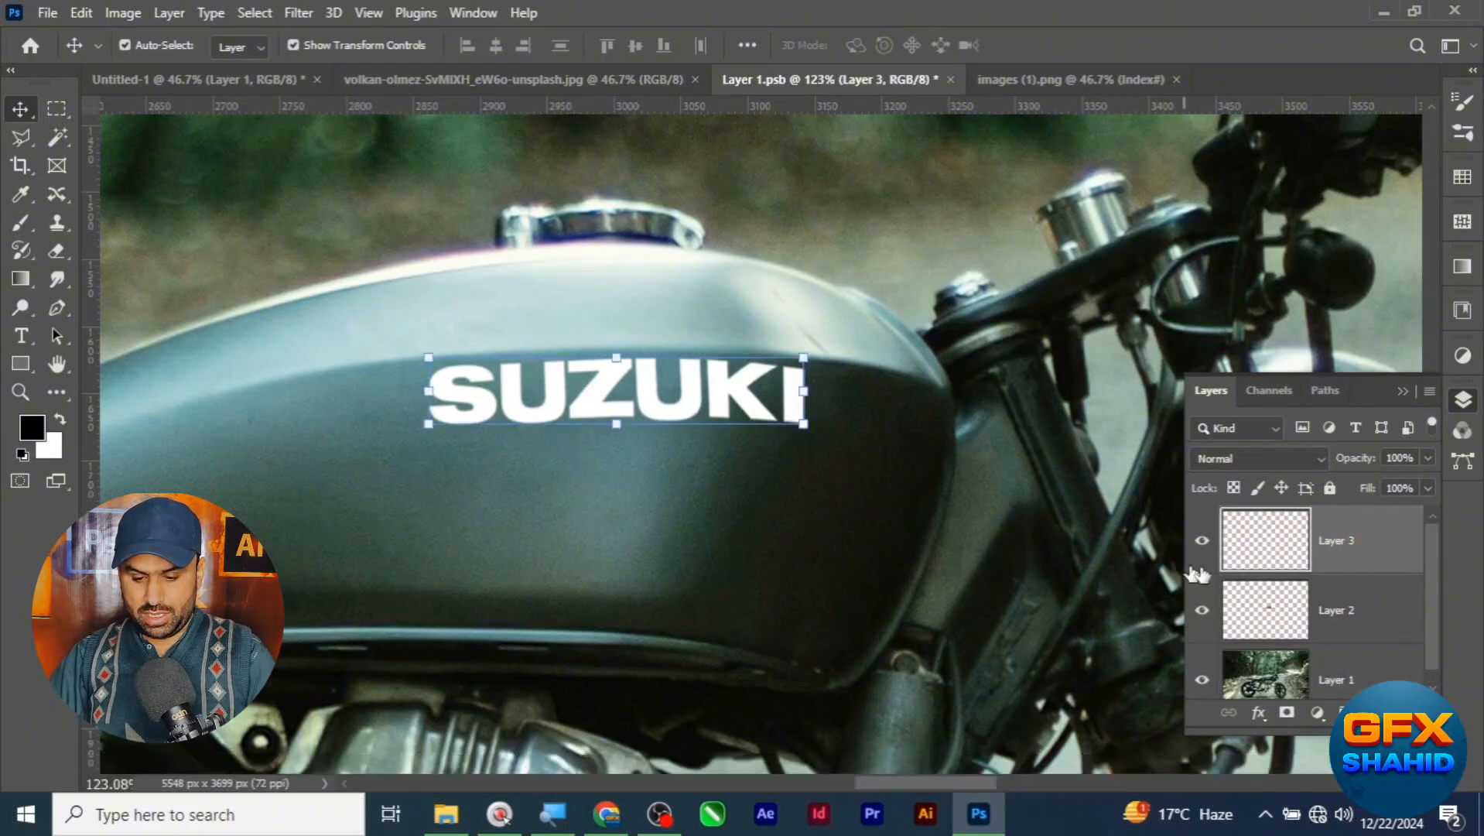
{"action": "key", "text": "ctrl+shift+alt+n"}
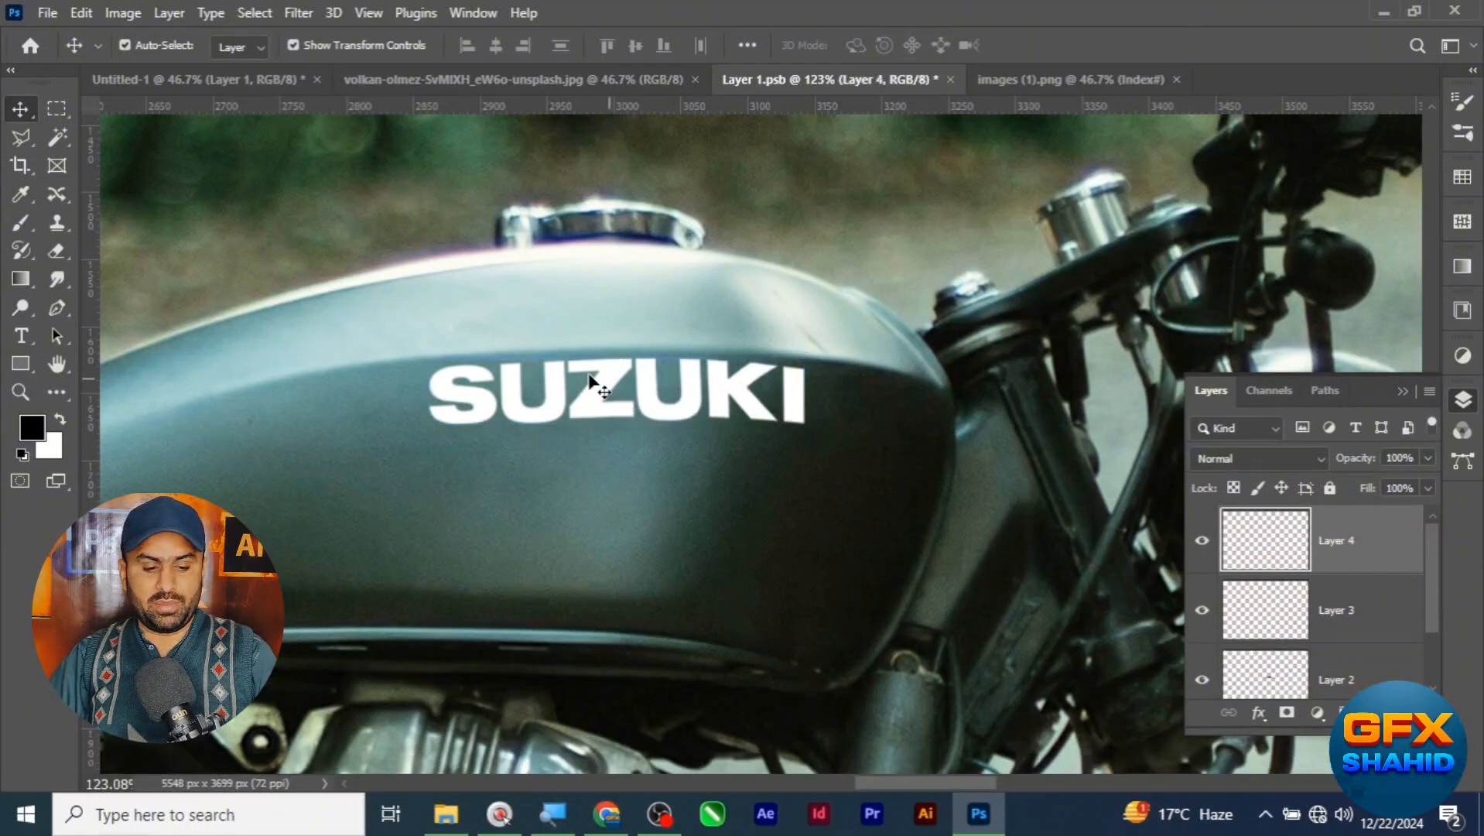
Activate the Brush tool with black as the colour and reduce its size to 60 px
{"action": "left_click", "coordinate": [21, 223]}
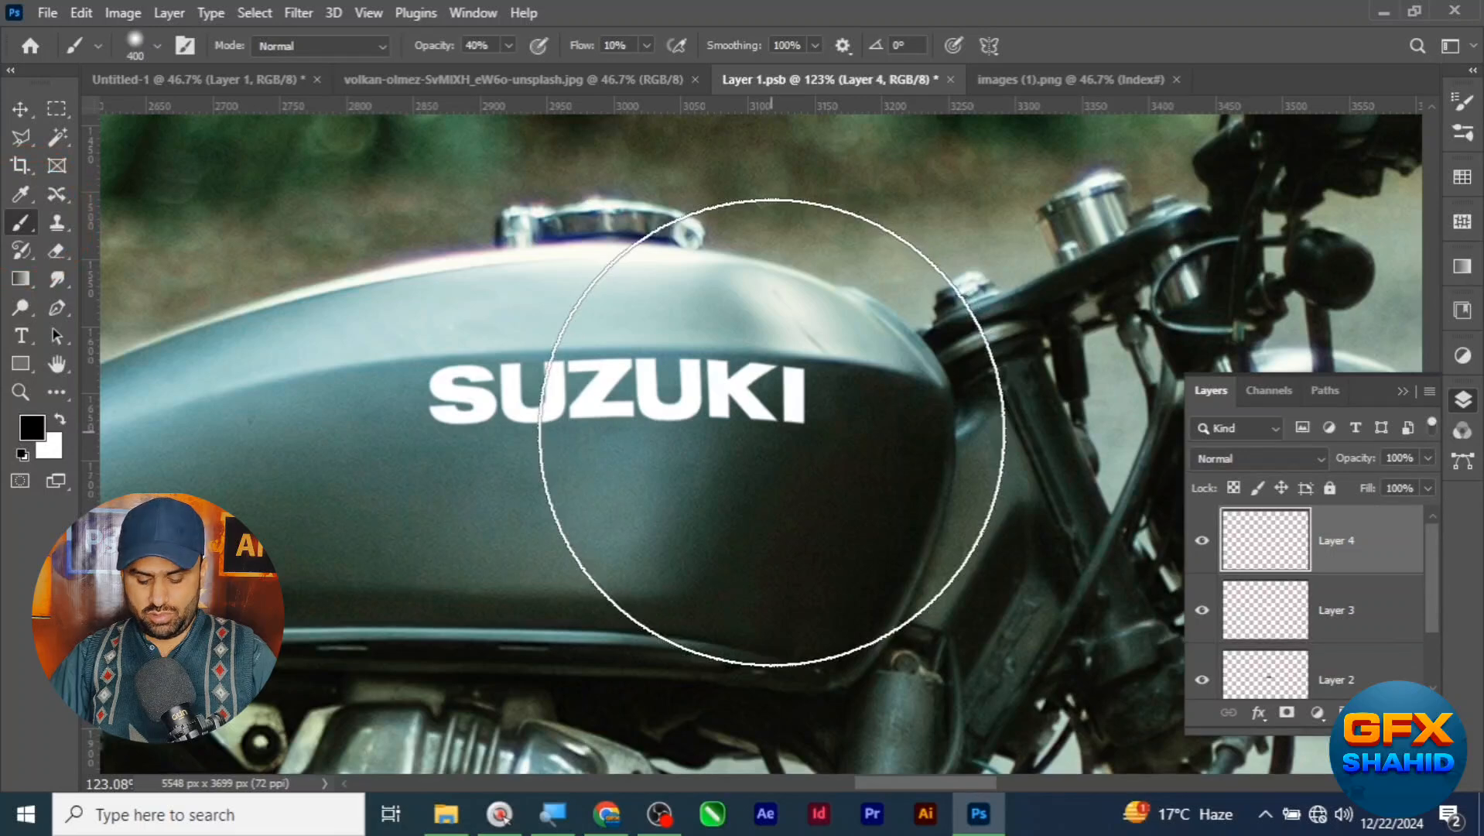
{"action": "key", "text": "bracketleft"}
{"action": "key", "text": "bracketleft"}
{"action": "key", "text": "bracketleft"}
{"action": "key", "text": "bracketleft"}
{"action": "key", "text": "bracketleft"}
{"action": "key", "text": "bracketleft"}
{"action": "key", "text": "bracketleft"}
{"action": "key", "text": "bracketleft"}
{"action": "key", "text": "bracketleft"}
{"action": "key", "text": "bracketleft"}
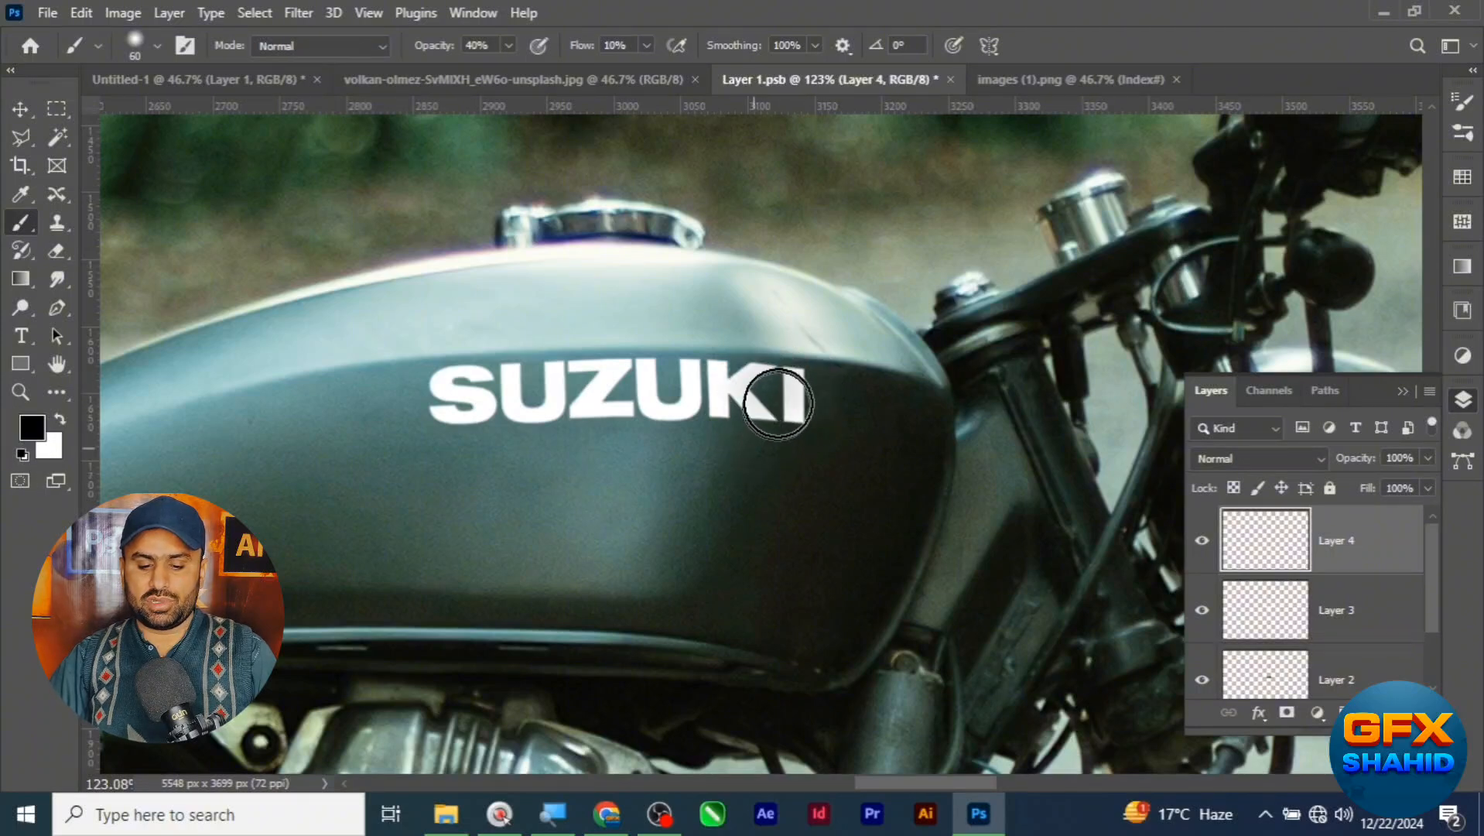
Try darkening the K and I of the lettering with soft black strokes on the unclipped Layer 4, and undo the strokes
{"action": "mouse_move", "coordinate": [807, 382]}
{"action": "left_mouse_down"}
{"action": "mouse_move", "coordinate": [767, 454]}
{"action": "mouse_move", "coordinate": [729, 463]}
{"action": "left_mouse_up"}
{"action": "mouse_move", "coordinate": [758, 354]}
{"action": "left_mouse_down"}
{"action": "mouse_move", "coordinate": [778, 372]}
{"action": "mouse_move", "coordinate": [702, 470]}
{"action": "mouse_move", "coordinate": [689, 464]}
{"action": "left_mouse_up"}
{"action": "mouse_move", "coordinate": [787, 410]}
{"action": "left_mouse_down"}
{"action": "mouse_move", "coordinate": [738, 410]}
{"action": "mouse_move", "coordinate": [800, 396]}
{"action": "mouse_move", "coordinate": [741, 406]}
{"action": "mouse_move", "coordinate": [805, 408]}
{"action": "mouse_move", "coordinate": [766, 387]}
{"action": "mouse_move", "coordinate": [789, 449]}
{"action": "mouse_move", "coordinate": [806, 399]}
{"action": "mouse_move", "coordinate": [753, 399]}
{"action": "mouse_move", "coordinate": [758, 456]}
{"action": "mouse_move", "coordinate": [812, 460]}
{"action": "mouse_move", "coordinate": [761, 423]}
{"action": "left_mouse_up"}
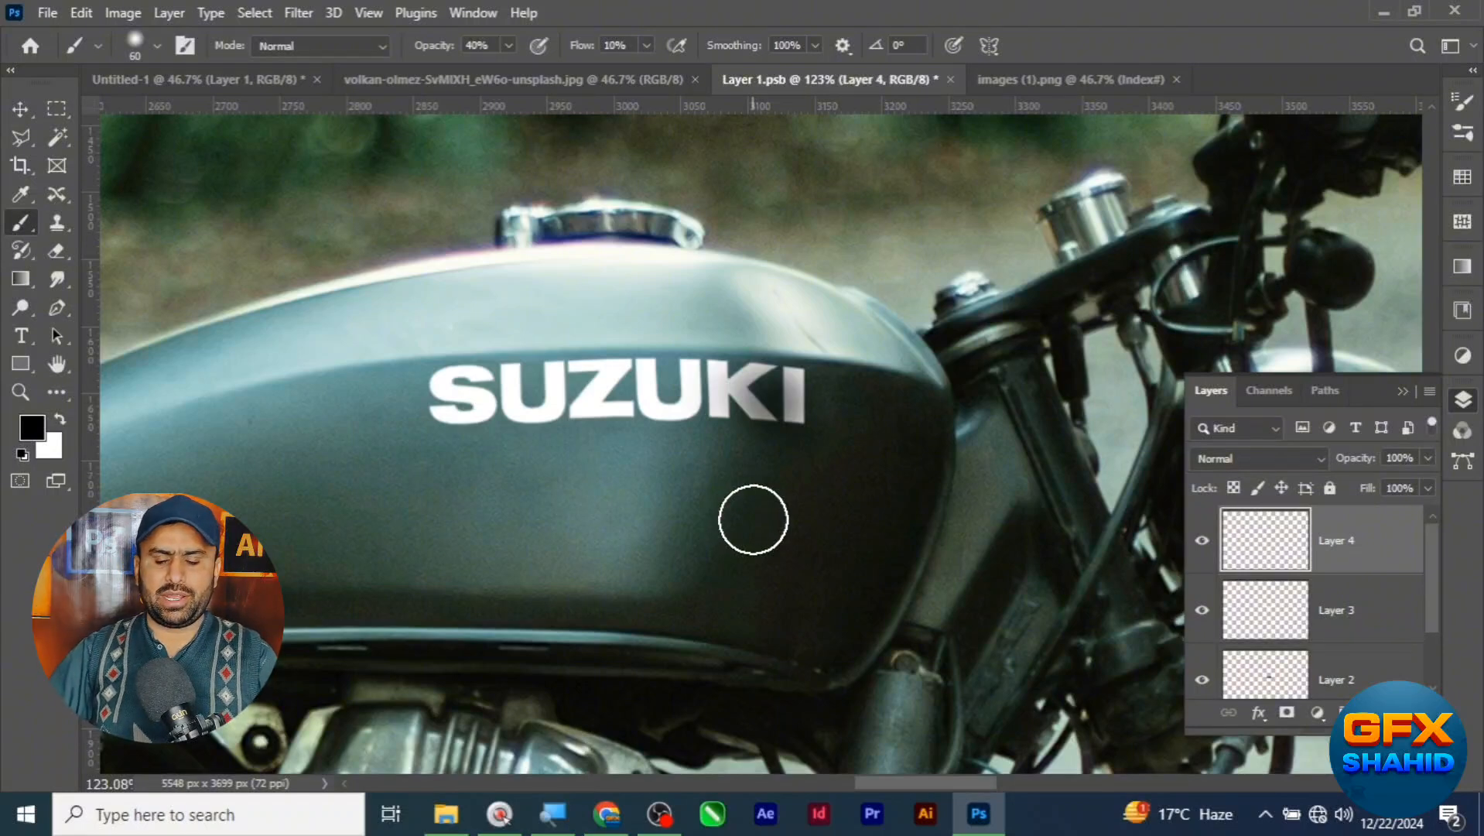
{"action": "key", "text": "ctrl+z"}
{"action": "key", "text": "ctrl+z"}
{"action": "key", "text": "ctrl+z"}
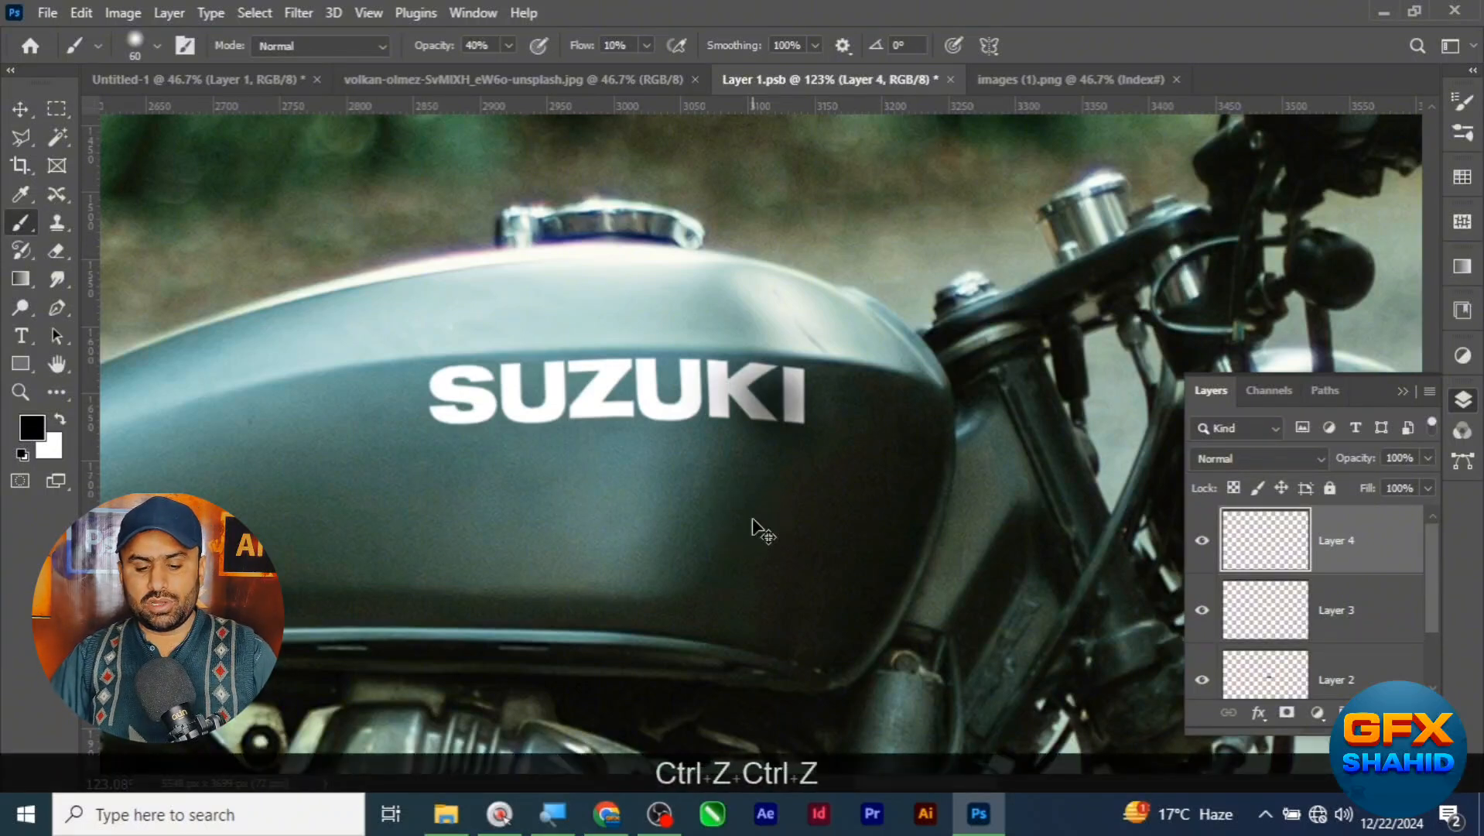
{"action": "key", "text": "ctrl+z"}
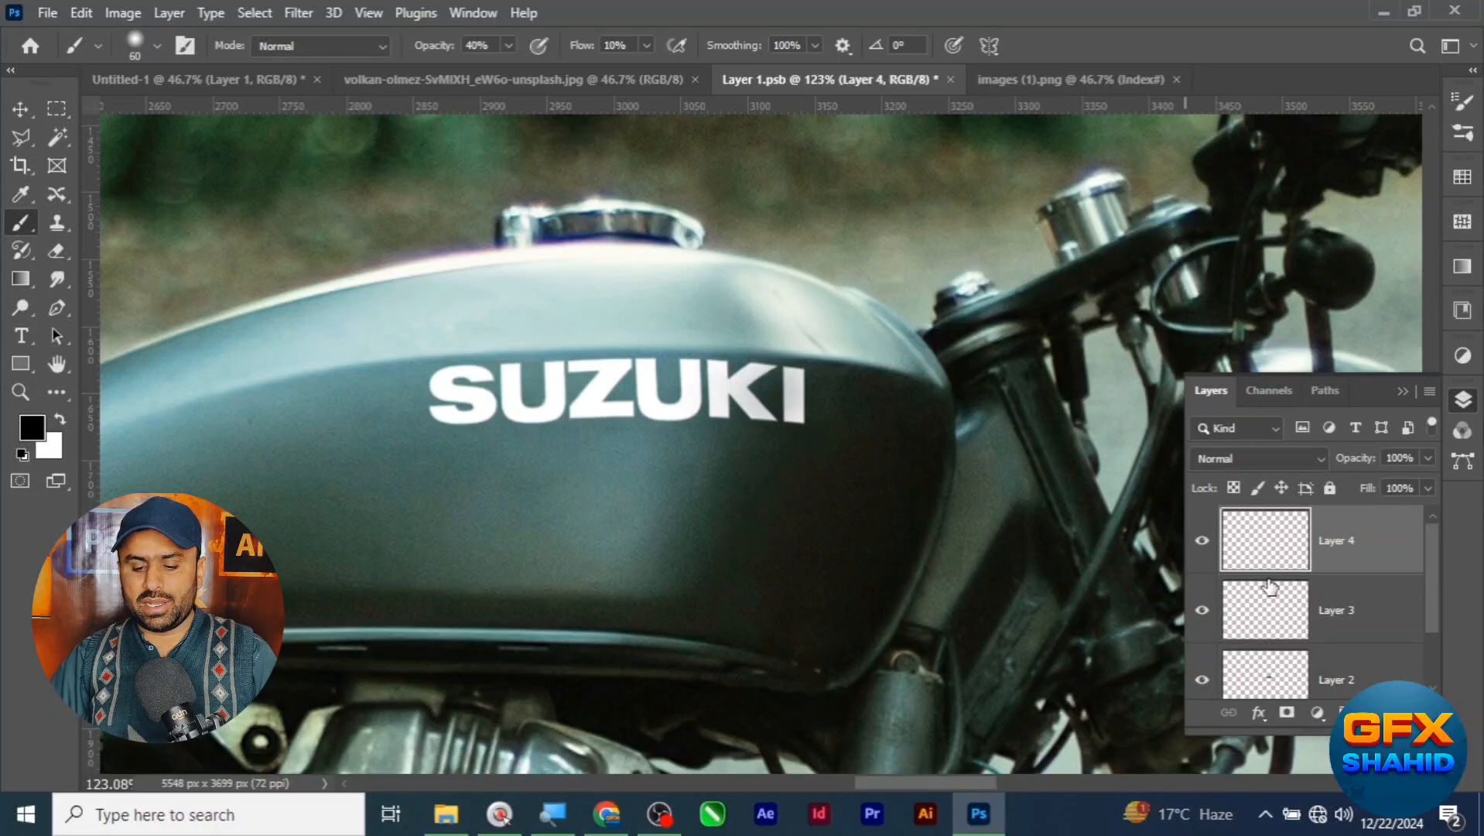
Try clipping Layer 4 to Layer 3 and shading the K and I in black, and undo both the strokes and the clipping
{"action": "key", "text": "alt"}
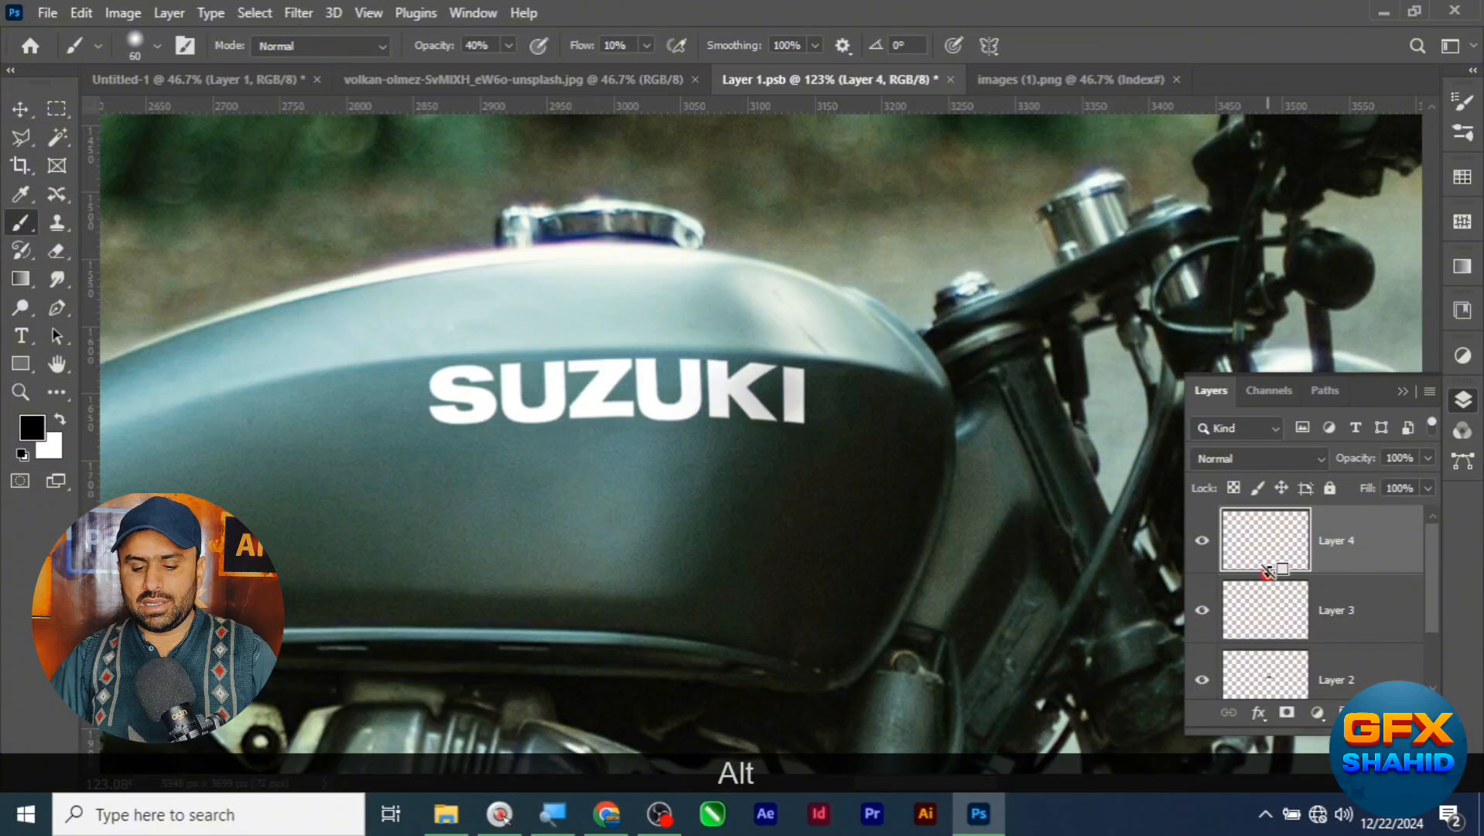
{"action": "left_click", "coordinate": [1266, 570], "text": "alt"}
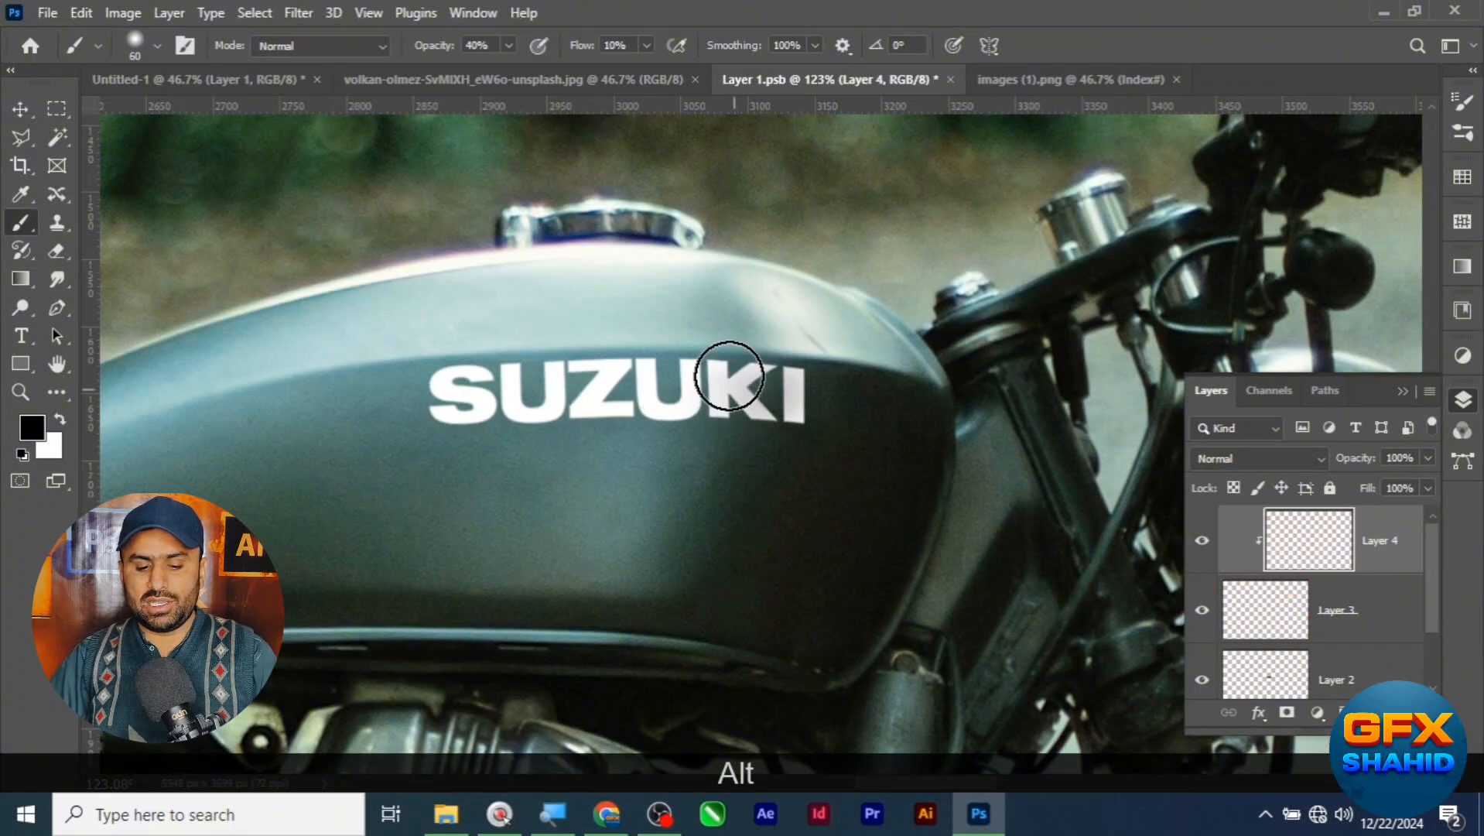
{"action": "mouse_move", "coordinate": [798, 394]}
{"action": "left_mouse_down"}
{"action": "mouse_move", "coordinate": [731, 380]}
{"action": "mouse_move", "coordinate": [728, 412]}
{"action": "mouse_move", "coordinate": [728, 385]}
{"action": "mouse_move", "coordinate": [791, 380]}
{"action": "mouse_move", "coordinate": [795, 417]}
{"action": "mouse_move", "coordinate": [738, 390]}
{"action": "mouse_move", "coordinate": [792, 389]}
{"action": "left_mouse_up"}
{"action": "left_click_drag", "start_coordinate": [726, 389], "coordinate": [768, 391]}
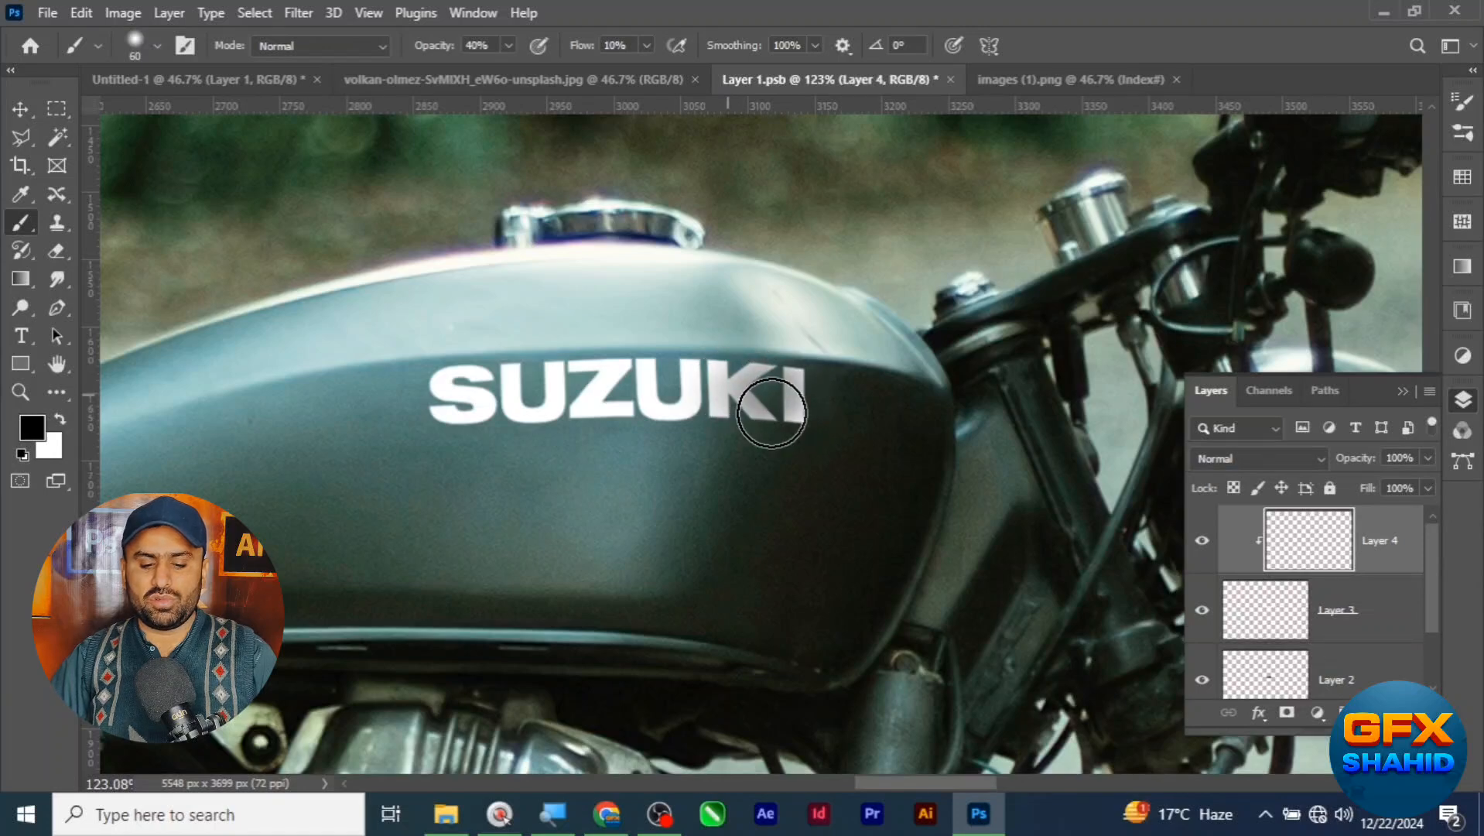
{"action": "key", "text": "z"}
{"action": "mouse_move", "coordinate": [695, 484]}
{"action": "left_mouse_down"}
{"action": "mouse_move", "coordinate": [592, 319]}
{"action": "mouse_move", "coordinate": [696, 416]}
{"action": "mouse_move", "coordinate": [818, 438]}
{"action": "left_mouse_up"}
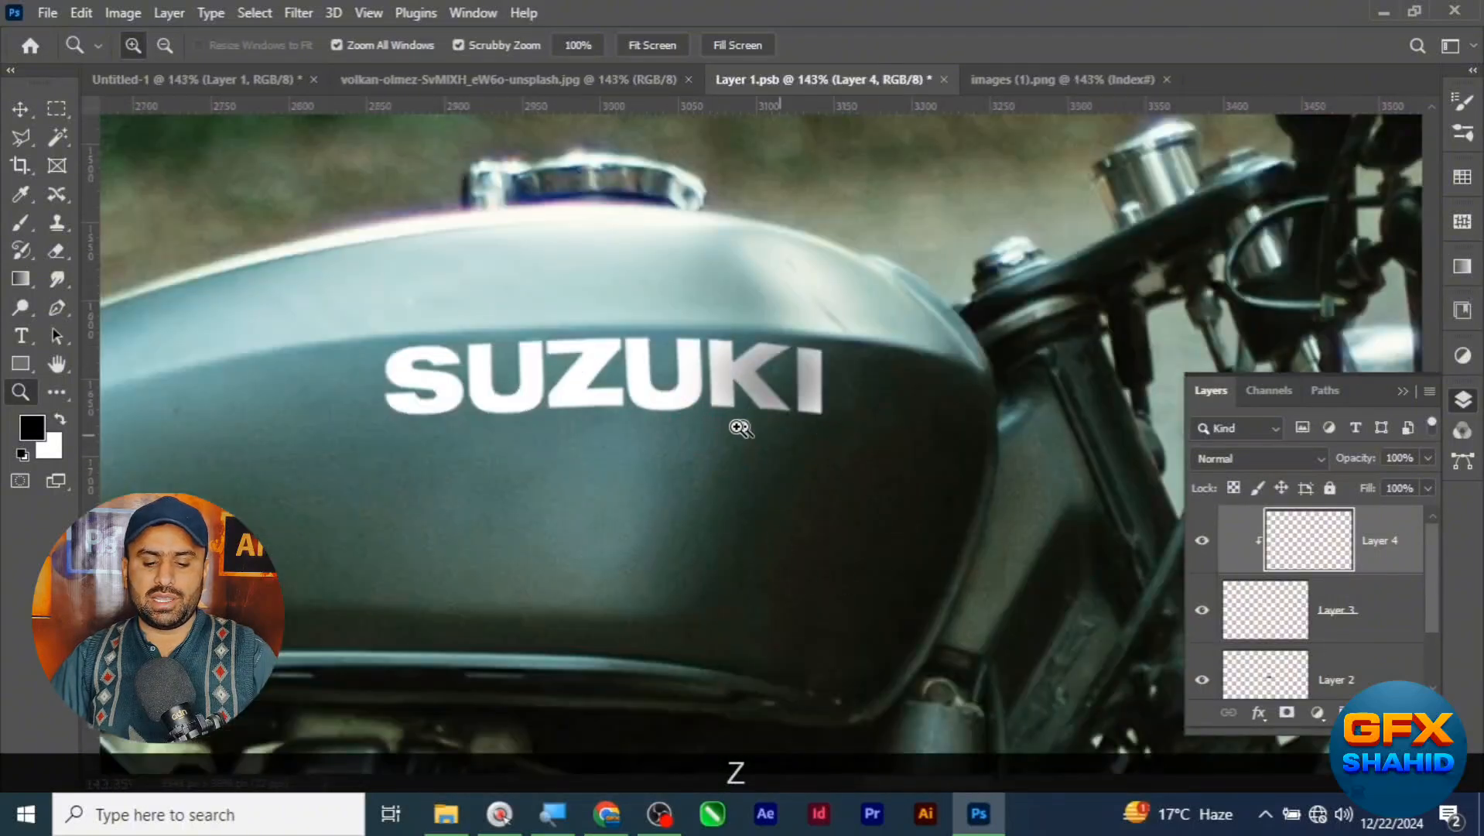
{"action": "key", "text": "ctrl+z"}
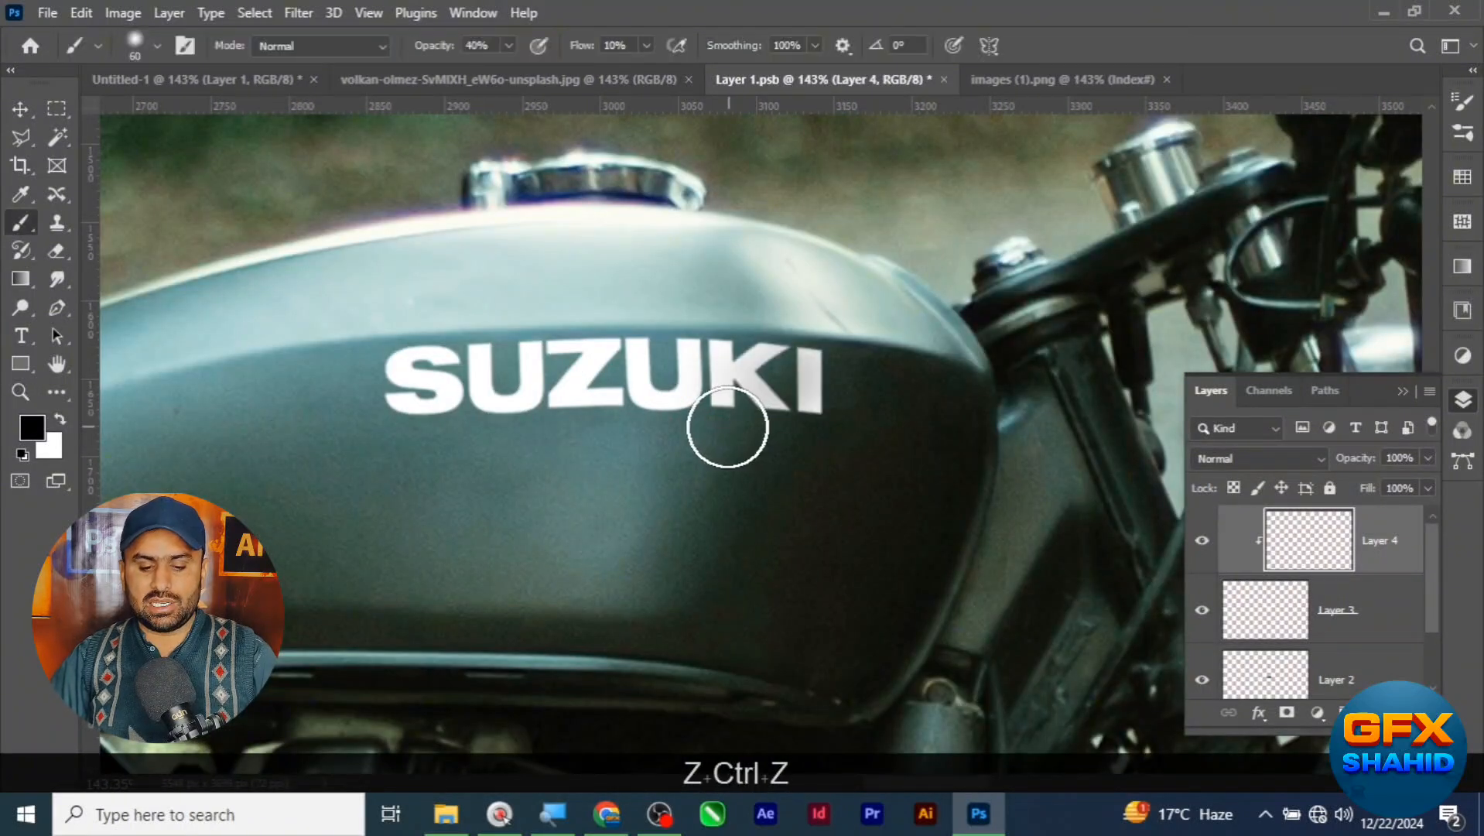
{"action": "key", "text": "ctrl+z"}
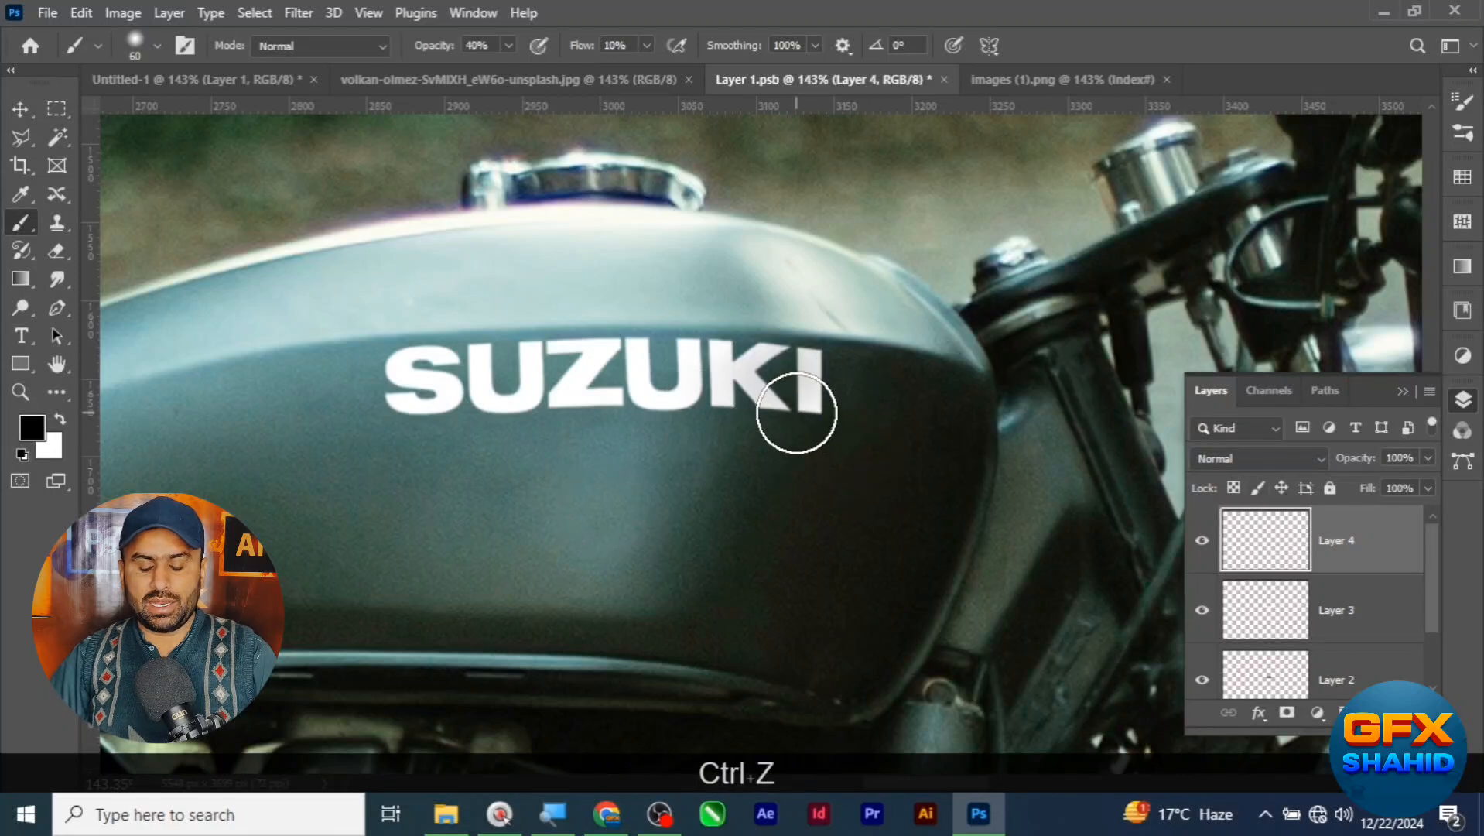
Clip Layer 4 to the SUZUKI lettering on Layer 3 and brush a first black shade over the letters K and I
{"action": "key", "text": "ctrl+alt"}
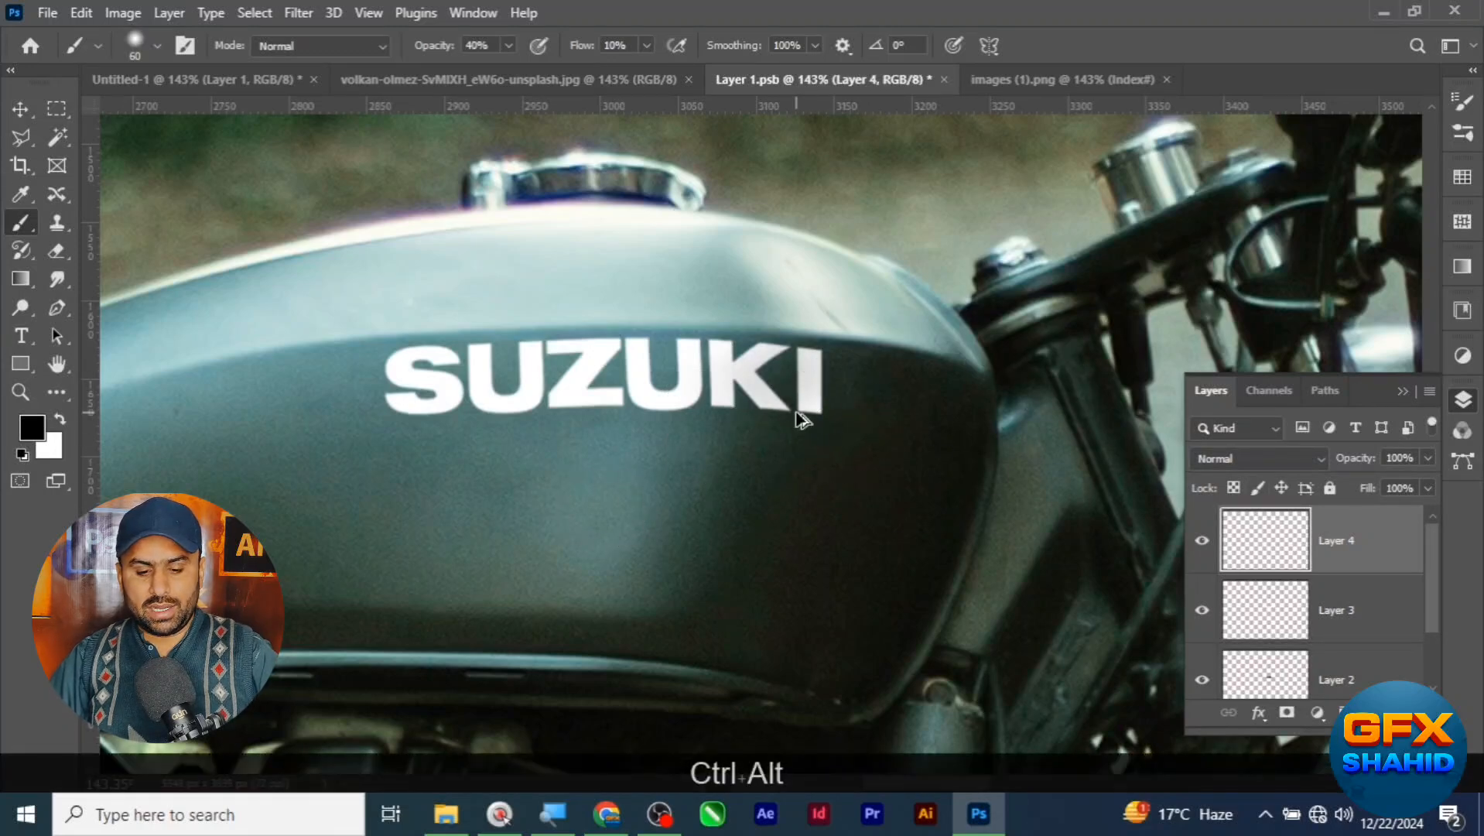
{"action": "key", "text": "ctrl+alt+g"}
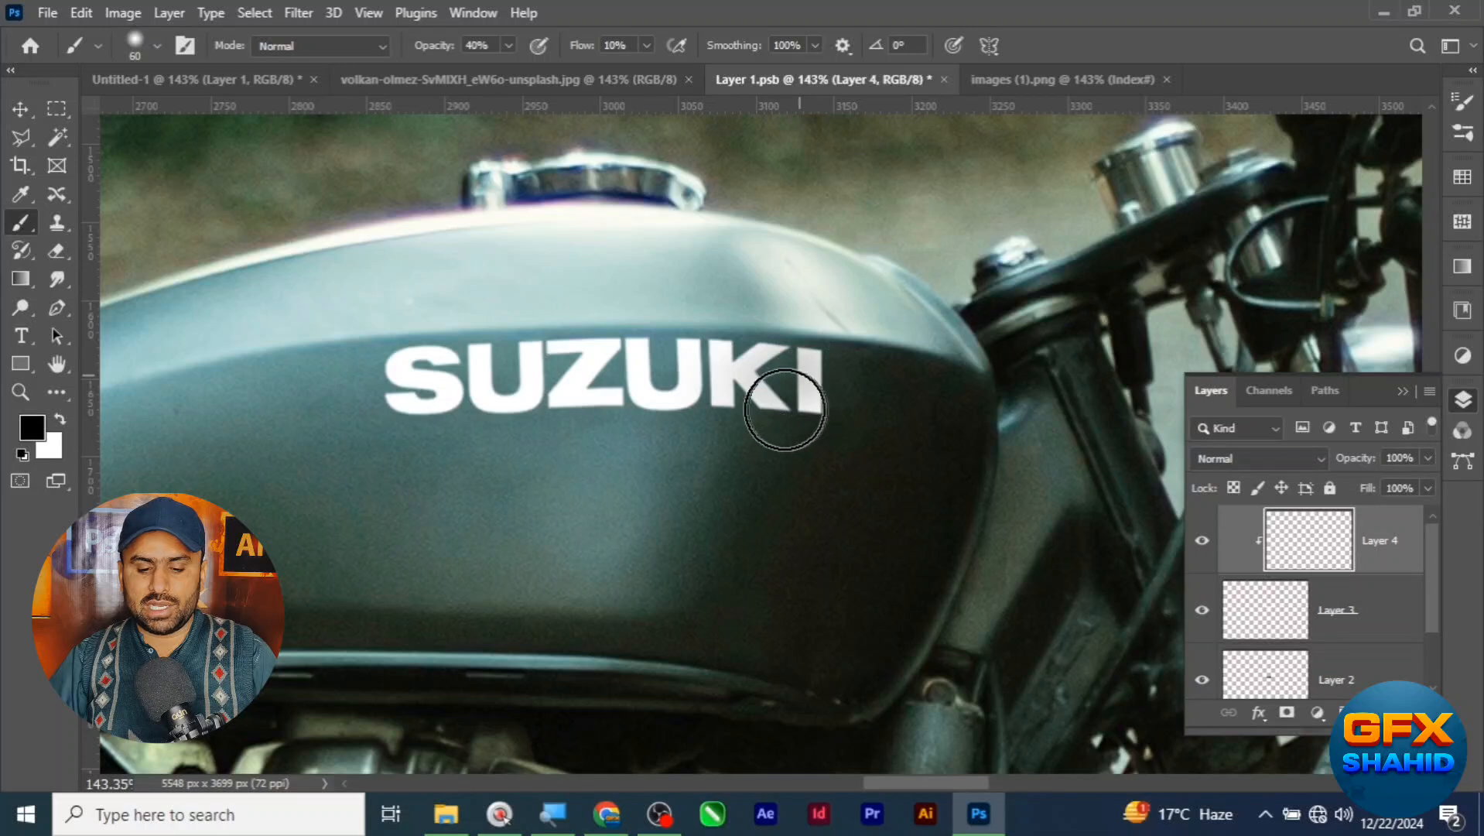
{"action": "mouse_move", "coordinate": [785, 410]}
{"action": "left_mouse_down"}
{"action": "mouse_move", "coordinate": [750, 391]}
{"action": "mouse_move", "coordinate": [756, 366]}
{"action": "mouse_move", "coordinate": [799, 361]}
{"action": "mouse_move", "coordinate": [813, 407]}
{"action": "mouse_move", "coordinate": [743, 399]}
{"action": "mouse_move", "coordinate": [791, 360]}
{"action": "mouse_move", "coordinate": [784, 403]}
{"action": "mouse_move", "coordinate": [764, 370]}
{"action": "mouse_move", "coordinate": [802, 387]}
{"action": "mouse_move", "coordinate": [759, 397]}
{"action": "mouse_move", "coordinate": [848, 400]}
{"action": "mouse_move", "coordinate": [793, 390]}
{"action": "left_mouse_up"}
Enlarge the brush to 67 px and build up black shading on the K and I, strongest at the lettering's front end
{"action": "right_click", "coordinate": [777, 399], "text": "alt"}
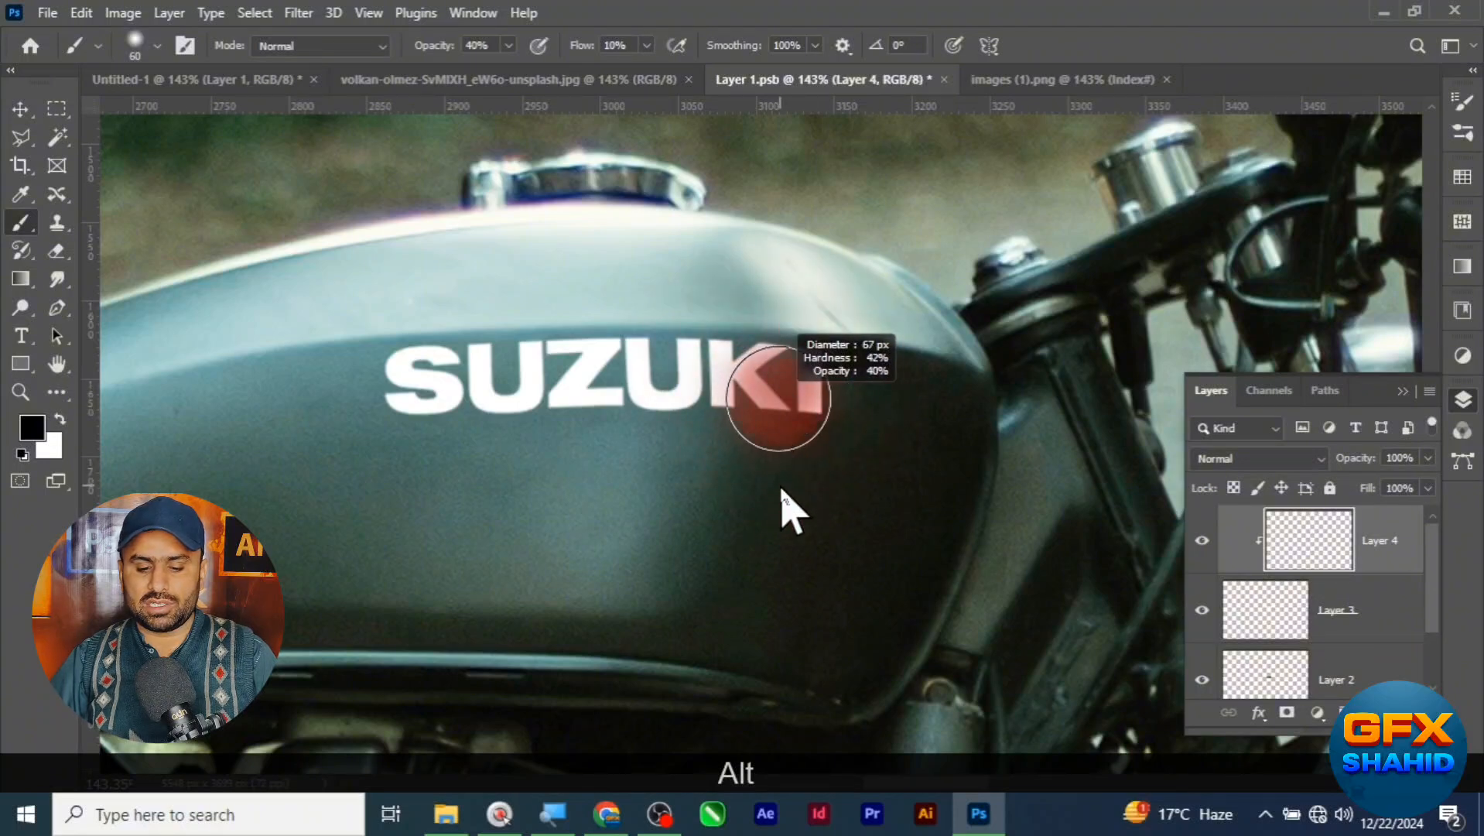
{"action": "mouse_move", "coordinate": [782, 488]}
{"action": "left_mouse_down"}
{"action": "mouse_move", "coordinate": [785, 502]}
{"action": "mouse_move", "coordinate": [793, 484]}
{"action": "left_mouse_up"}
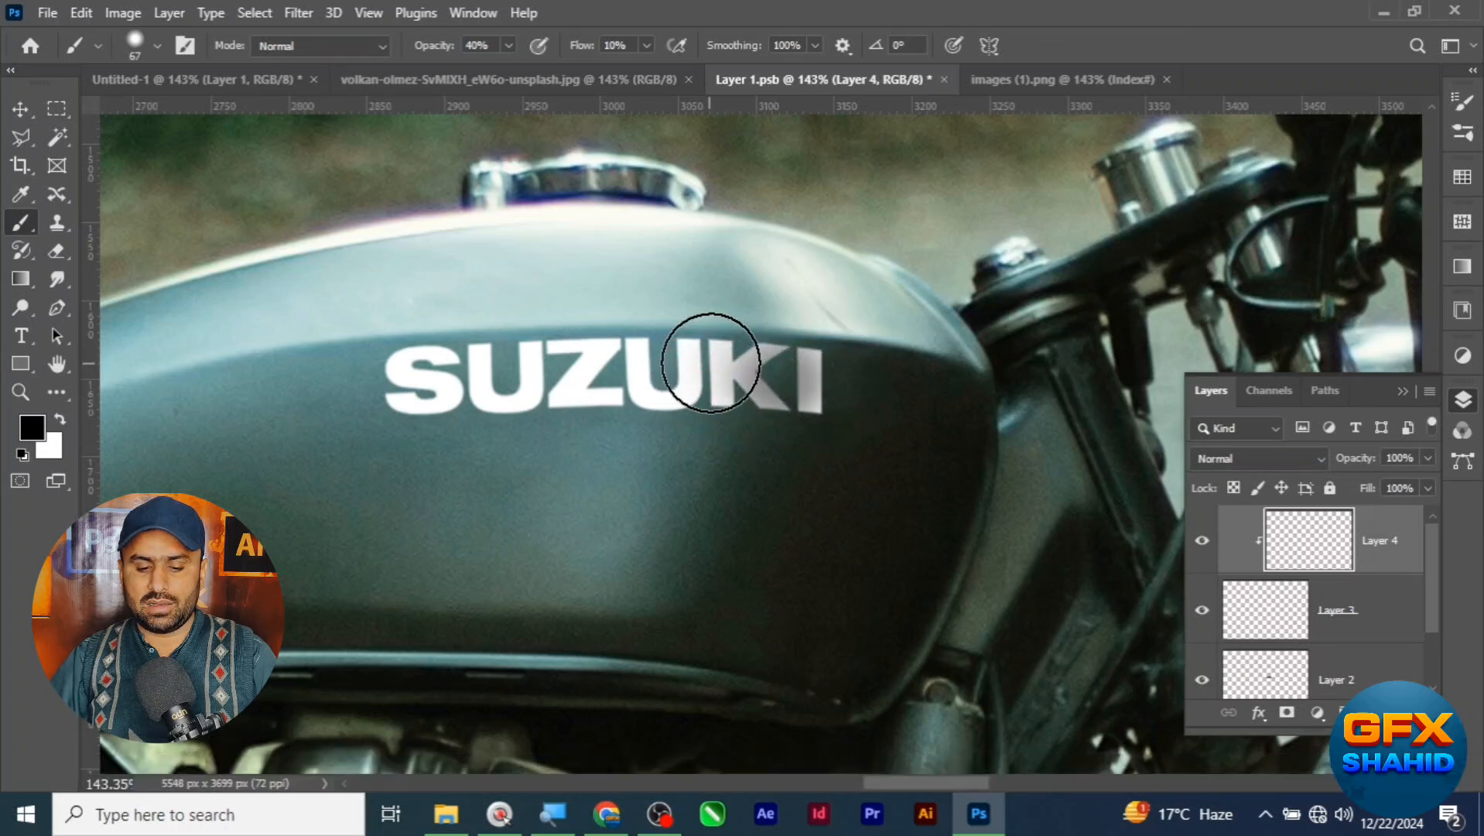
{"action": "mouse_move", "coordinate": [831, 402]}
{"action": "left_mouse_down"}
{"action": "mouse_move", "coordinate": [719, 398]}
{"action": "mouse_move", "coordinate": [822, 386]}
{"action": "mouse_move", "coordinate": [735, 349]}
{"action": "left_mouse_up"}
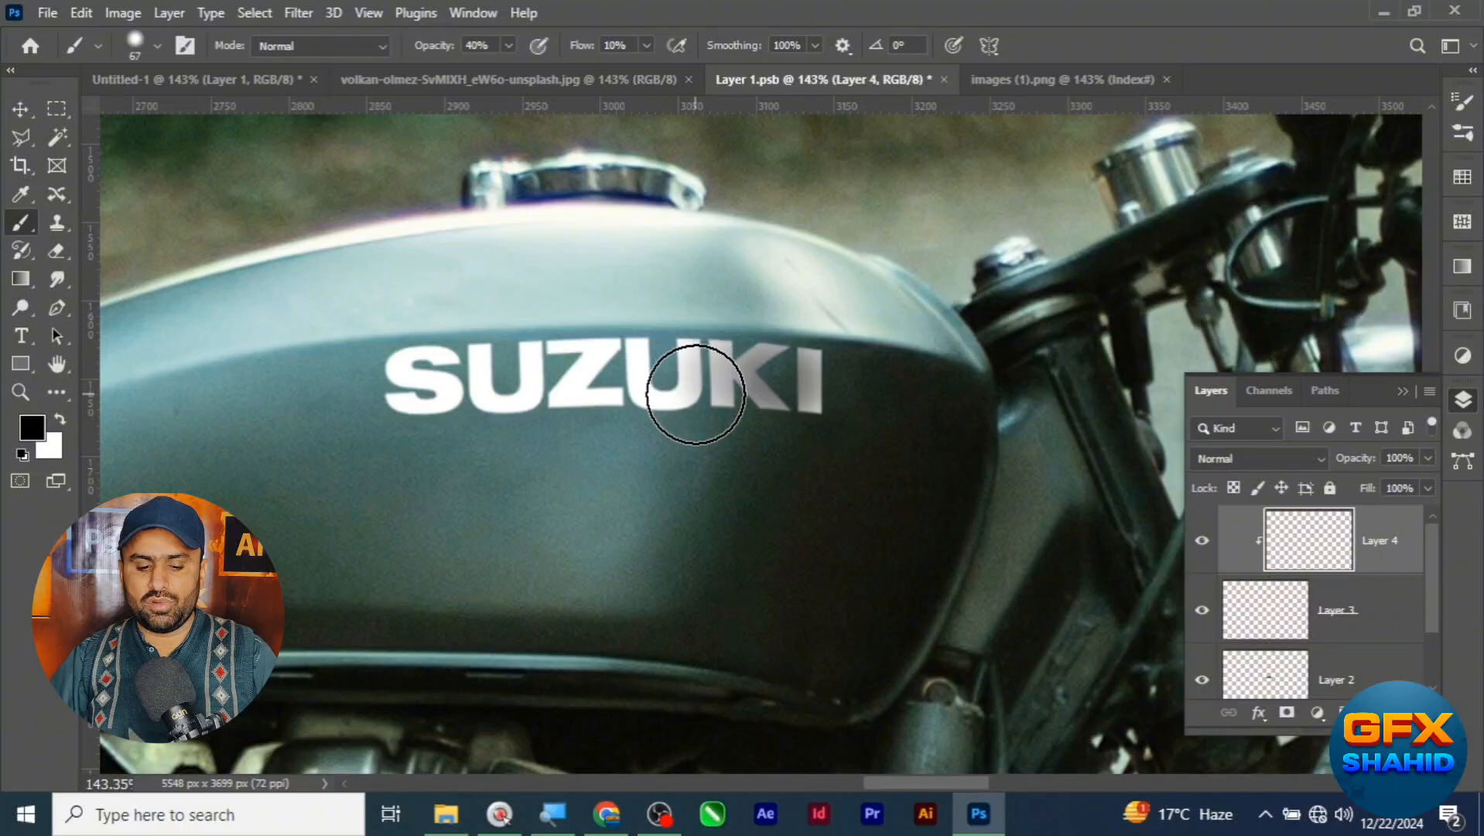
{"action": "mouse_move", "coordinate": [824, 408]}
{"action": "left_mouse_down"}
{"action": "mouse_move", "coordinate": [780, 435]}
{"action": "mouse_move", "coordinate": [749, 417]}
{"action": "mouse_move", "coordinate": [788, 383]}
{"action": "mouse_move", "coordinate": [822, 392]}
{"action": "mouse_move", "coordinate": [818, 385]}
{"action": "left_mouse_up"}
{"action": "left_click", "coordinate": [815, 423]}
{"action": "left_click", "coordinate": [817, 376]}
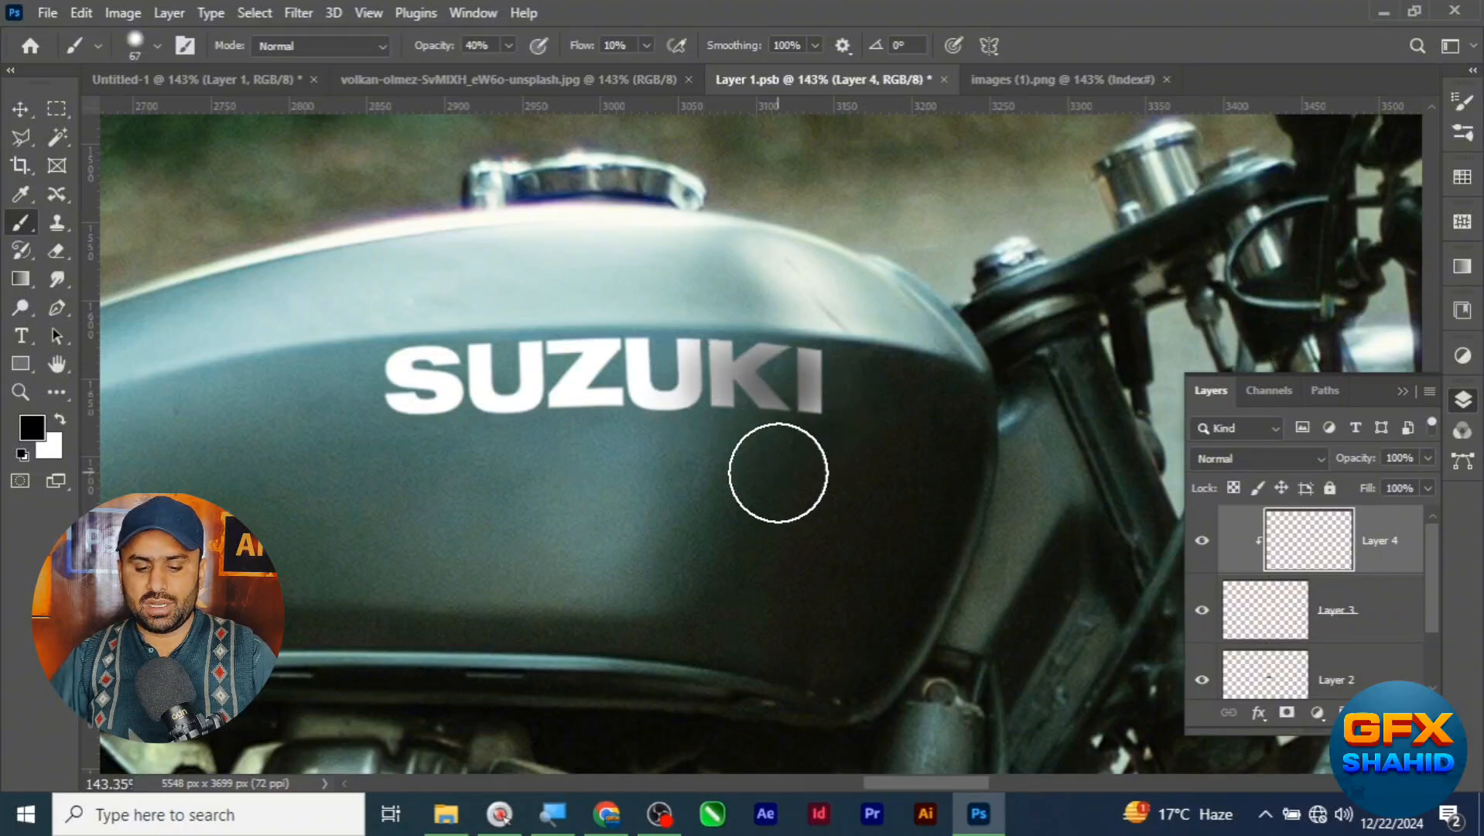
Finish painting, select Layer 1 with the Move tool, and save the edited smart object contents in Layer 1.psb
{"action": "key", "text": "z"}
{"action": "mouse_move", "coordinate": [778, 473]}
{"action": "left_mouse_down"}
{"action": "mouse_move", "coordinate": [859, 524]}
{"action": "mouse_move", "coordinate": [639, 282]}
{"action": "mouse_move", "coordinate": [691, 322]}
{"action": "mouse_move", "coordinate": [702, 298]}
{"action": "left_mouse_up"}
{"action": "key", "text": "b"}
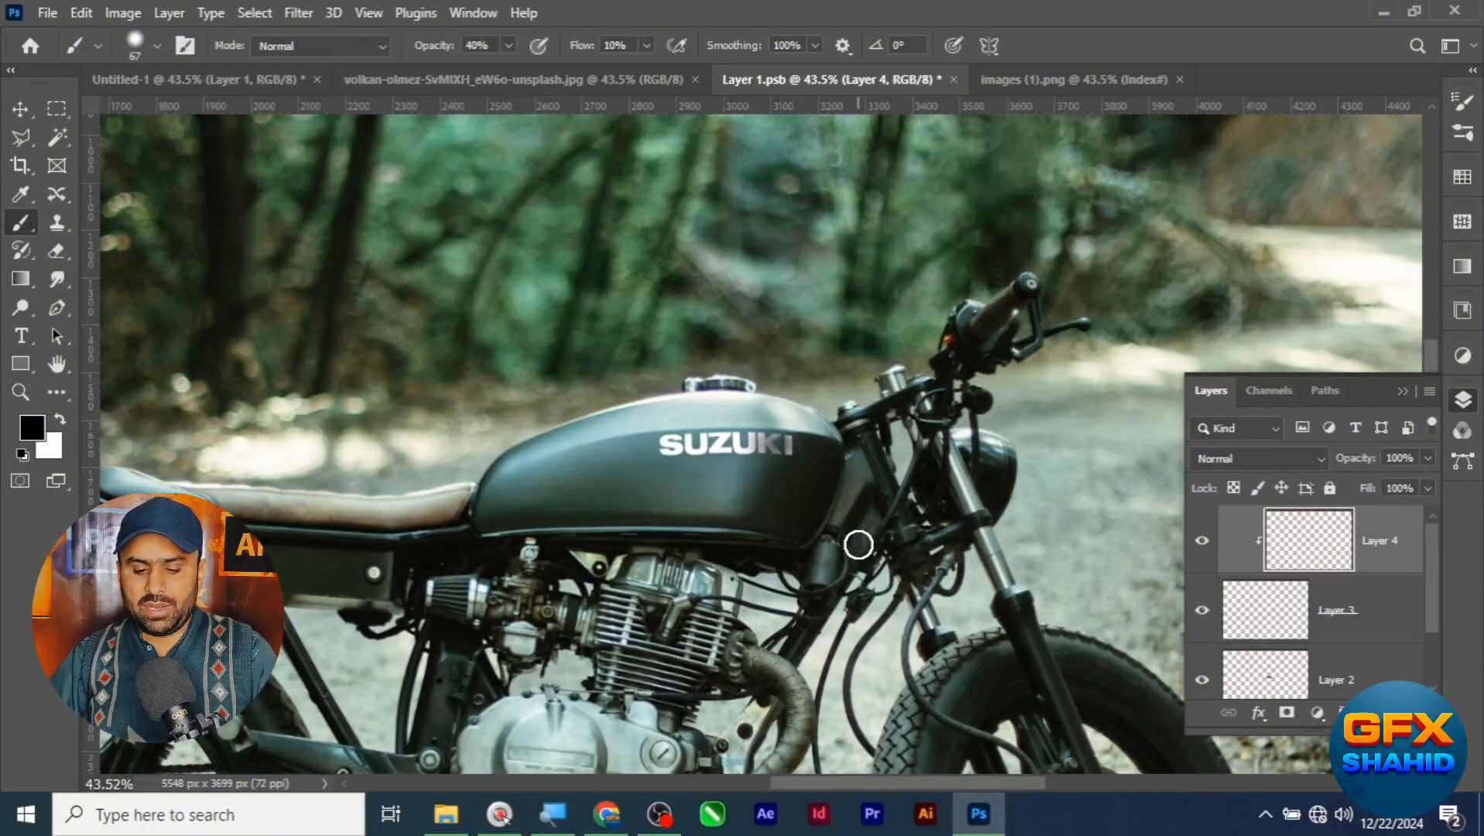
{"action": "scroll", "coordinate": [858, 544], "scroll_direction": "down", "scroll_amount": 5}
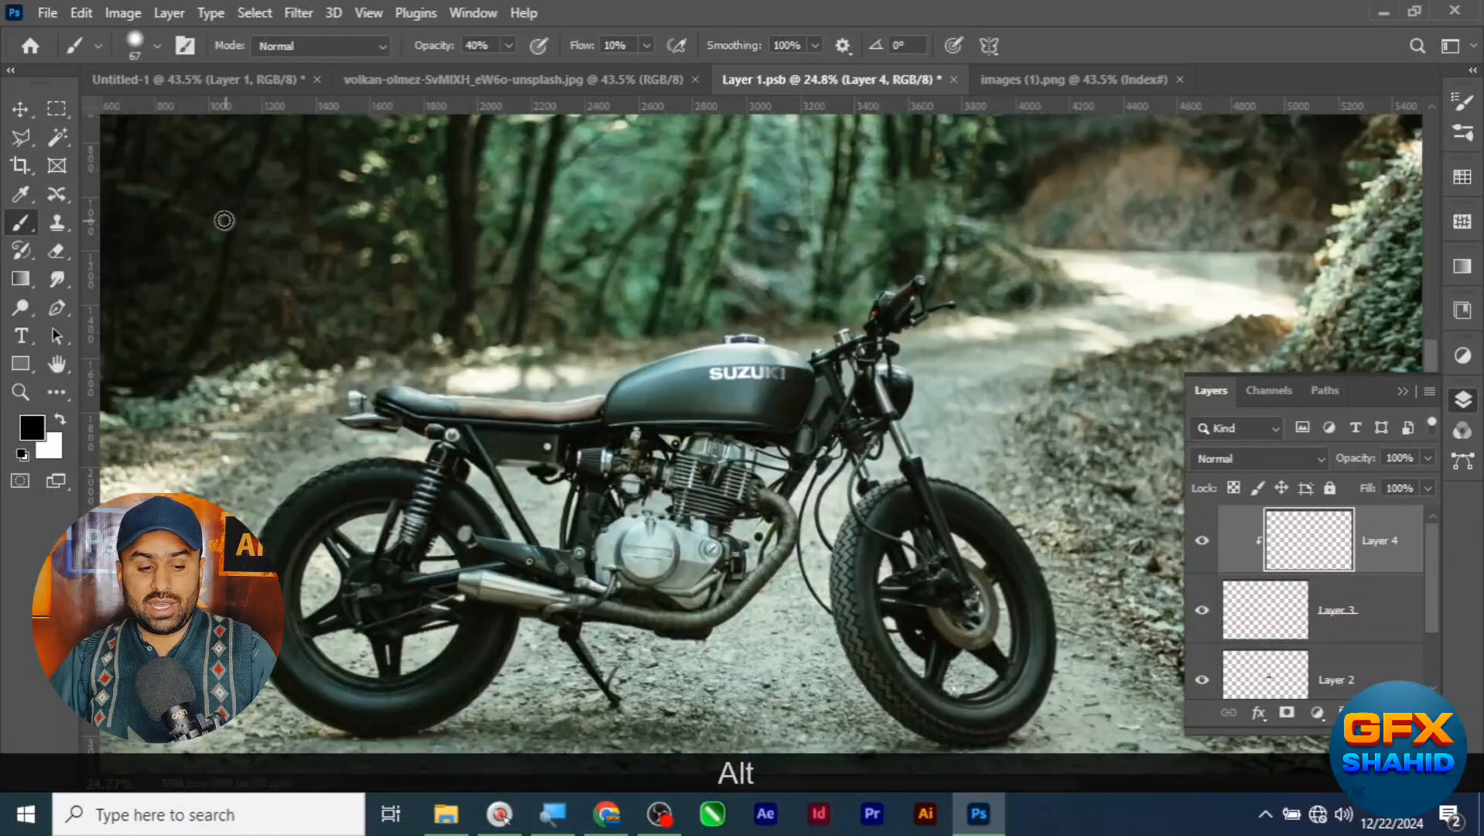
{"action": "left_click", "coordinate": [20, 109]}
{"action": "left_click", "coordinate": [787, 576]}
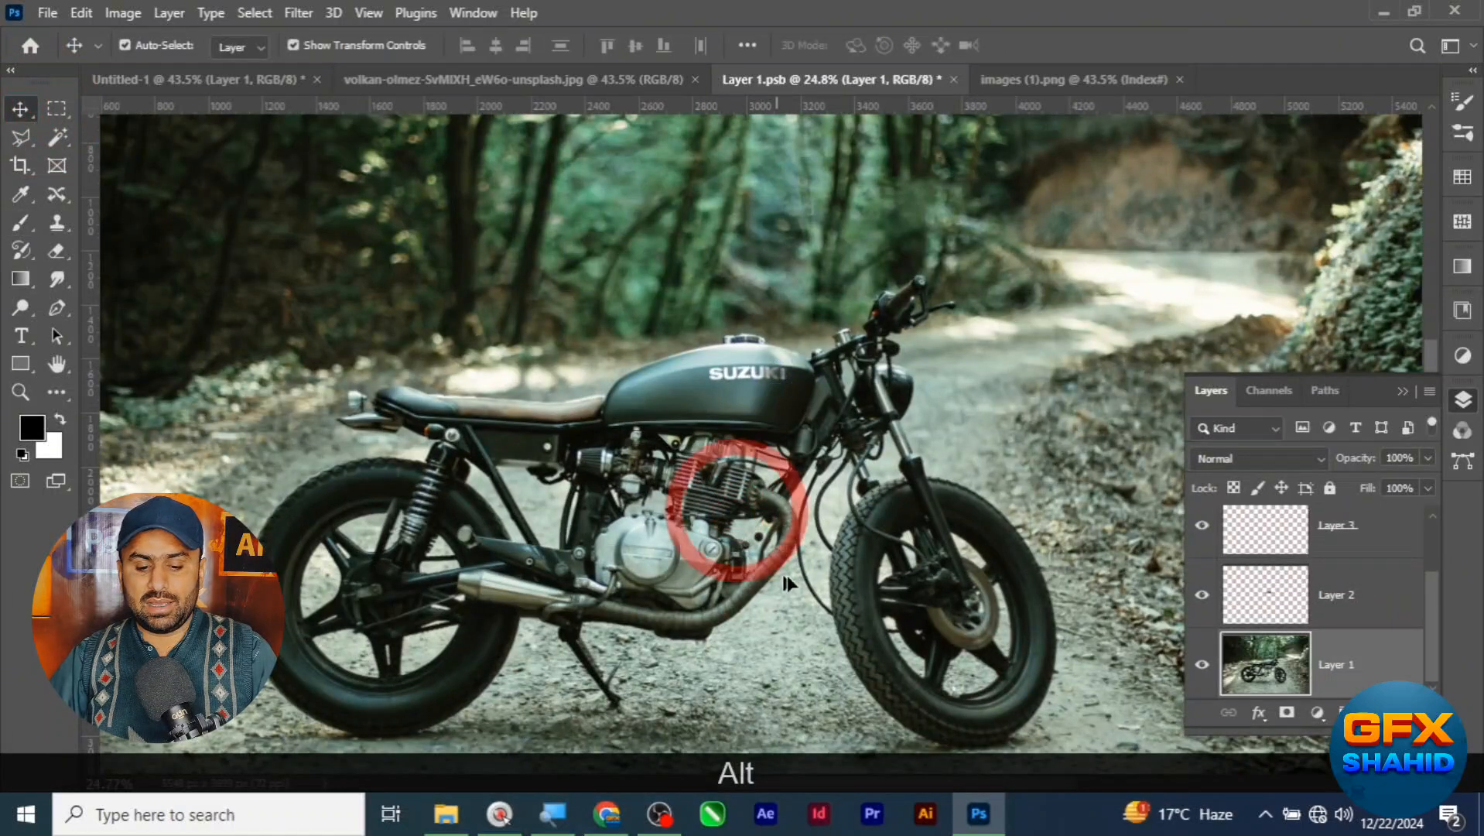
{"action": "key", "text": "ctrl+s"}
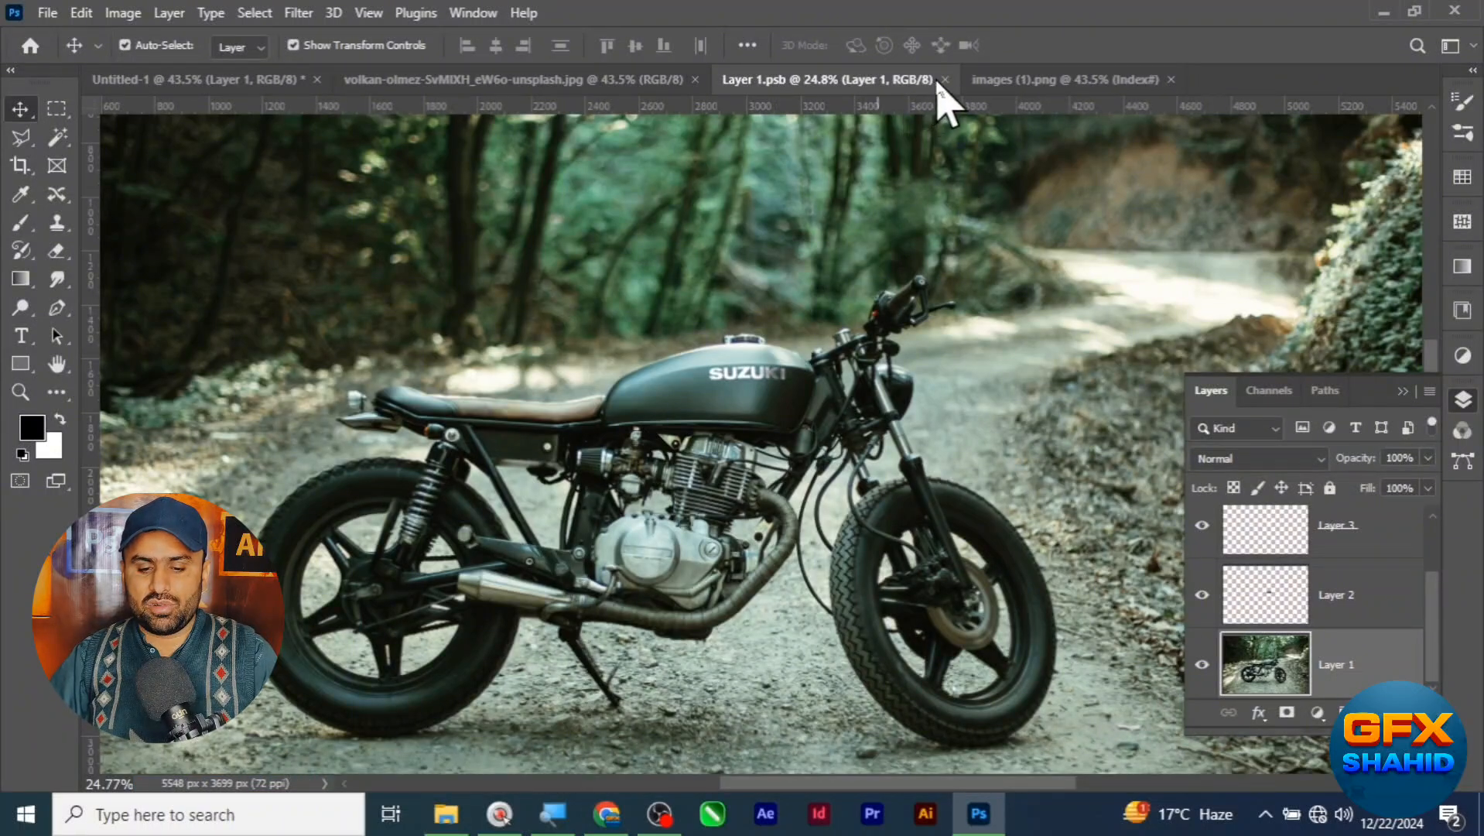
Undo the accidental 40% opacity on Layer 1 and close Layer 1.psb, saving its changes
{"action": "key", "text": "4"}
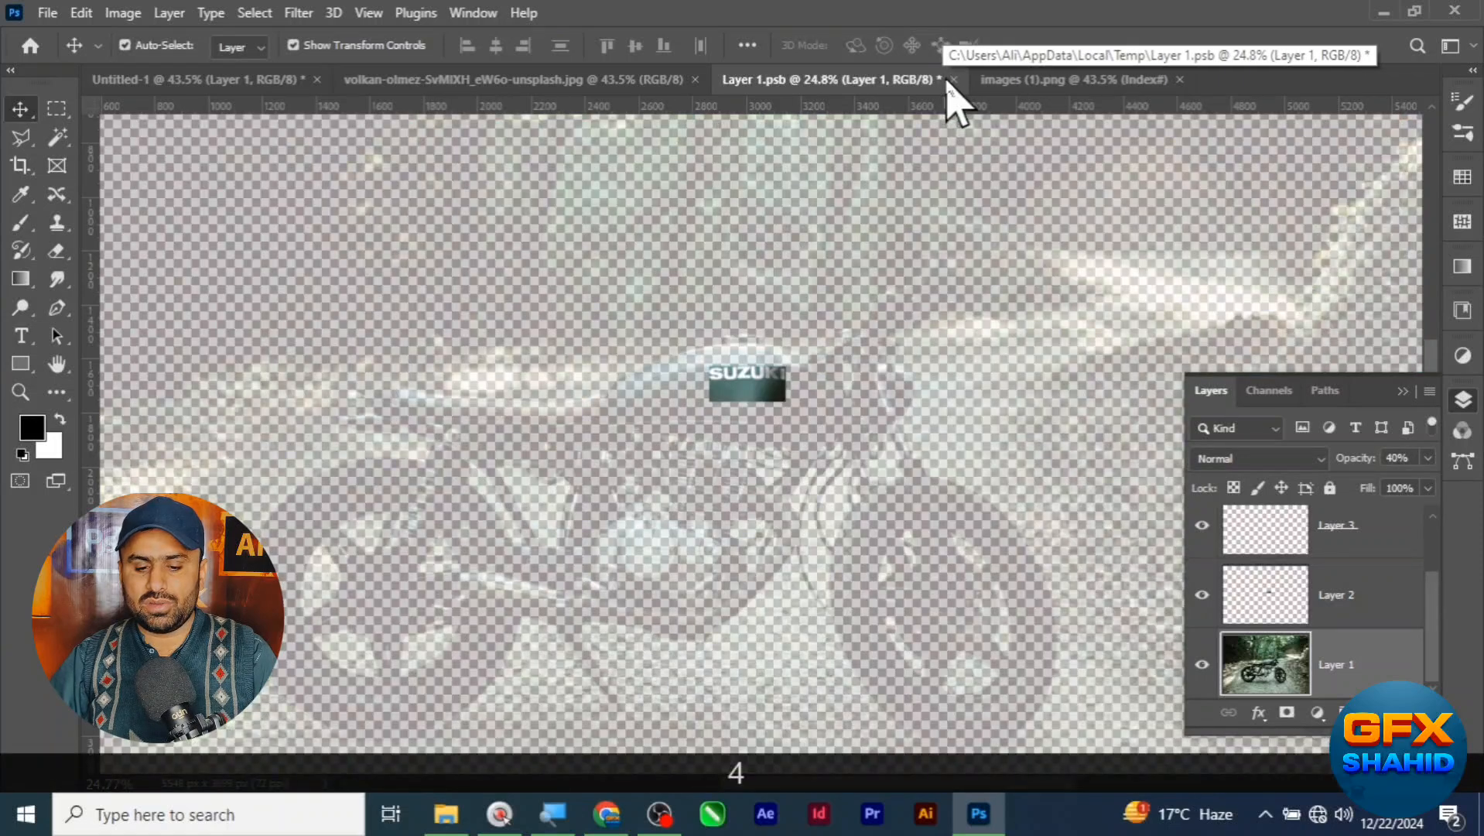
{"action": "key", "text": "ctrl+z"}
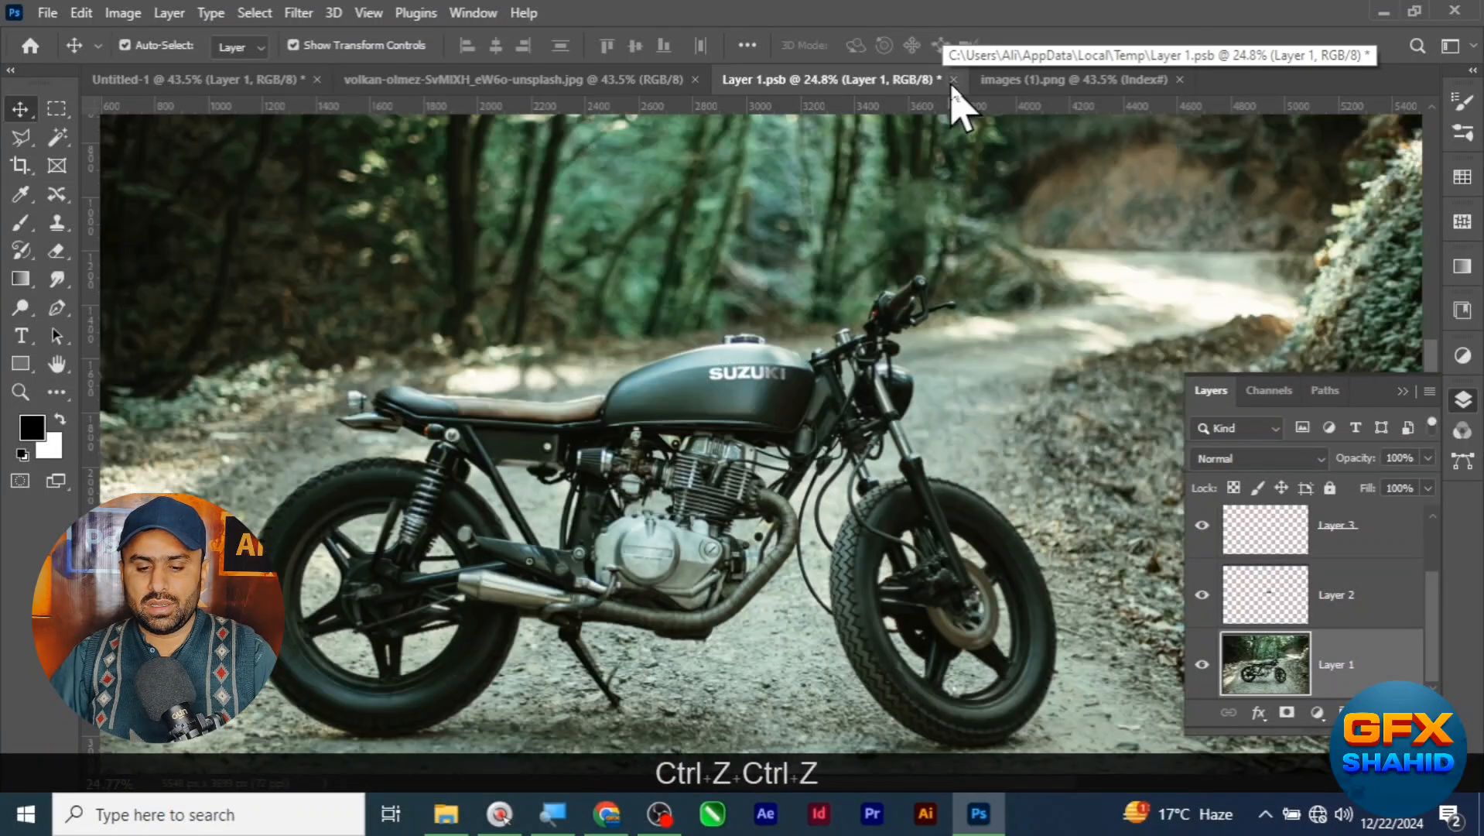
{"action": "left_click", "coordinate": [954, 81]}
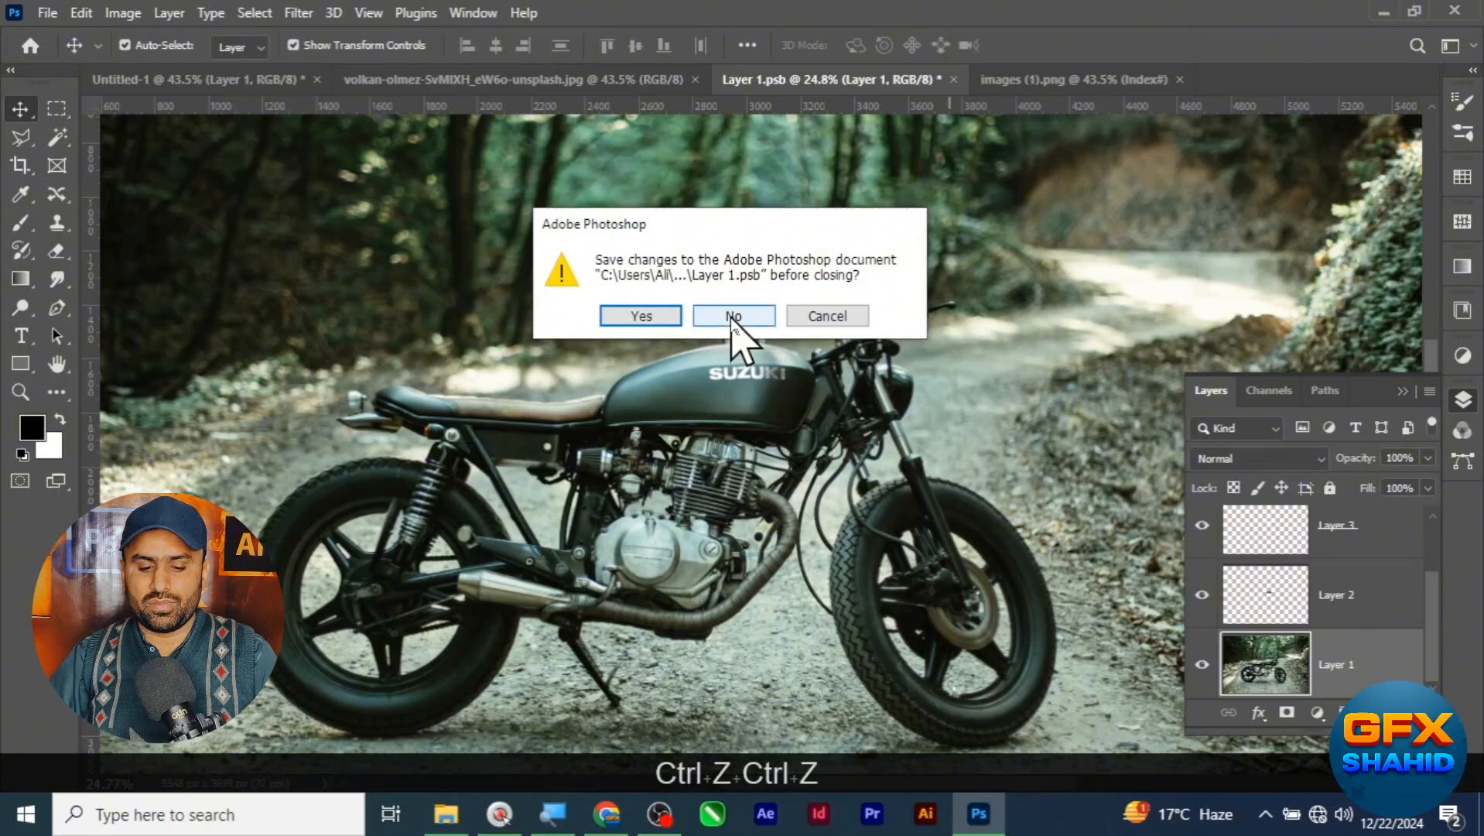
{"action": "left_click", "coordinate": [654, 318]}
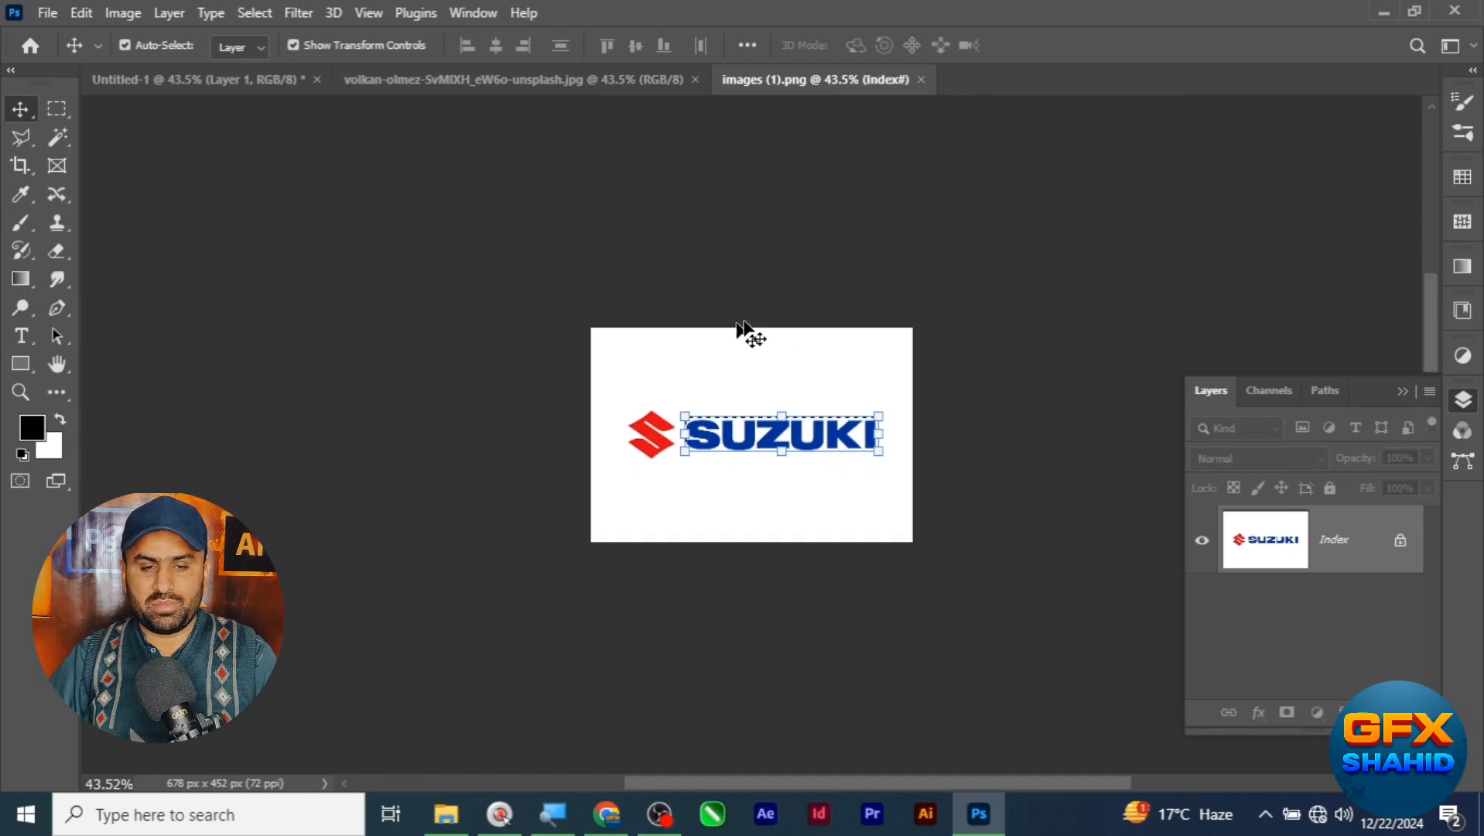
Return to the Untitled-1 document and examine the SUZUKI lettering on the fuel tank up close and in the full composition
{"action": "left_click", "coordinate": [549, 79]}
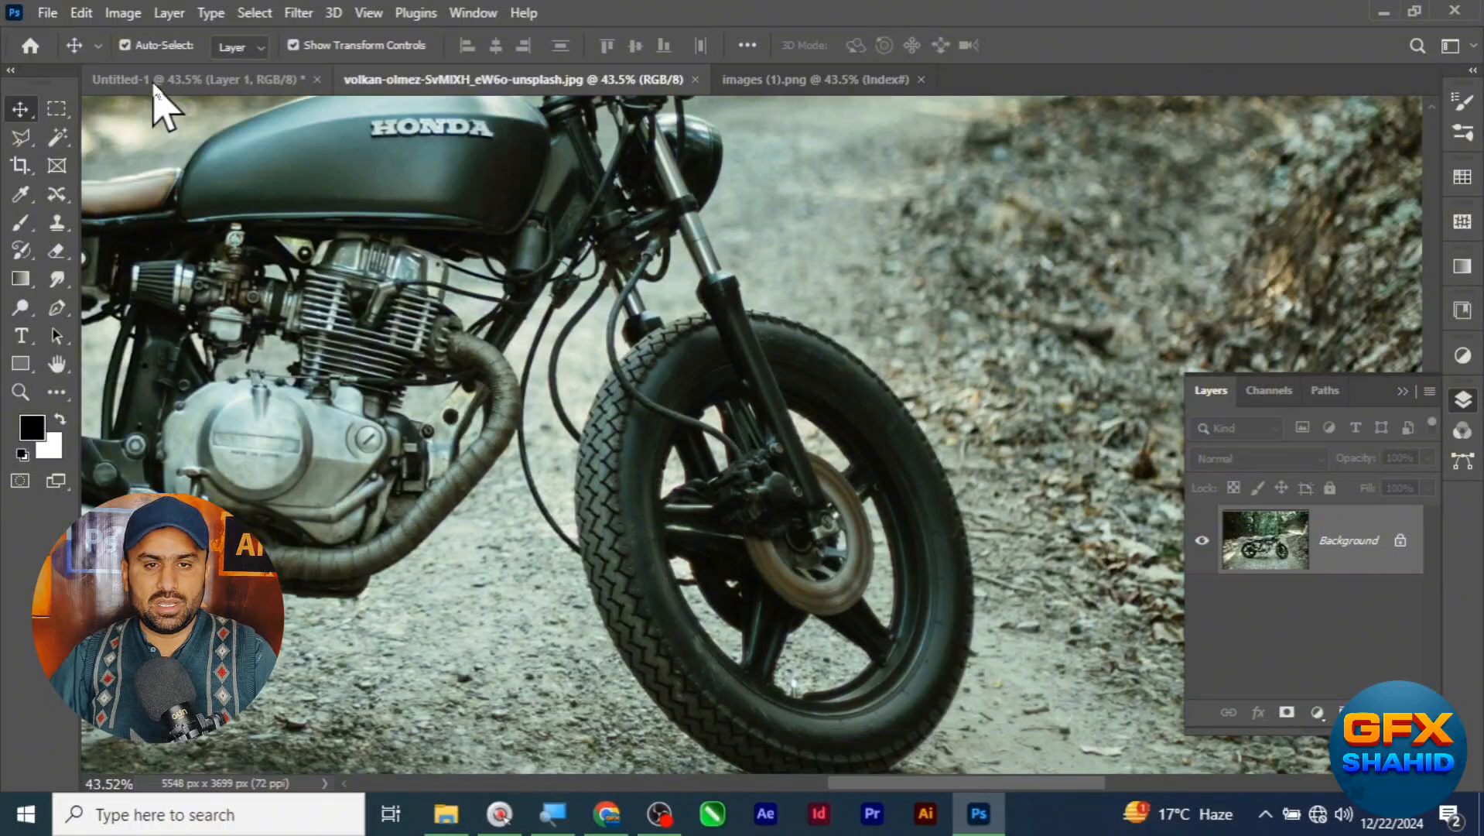
{"action": "left_click_drag", "start_coordinate": [162, 108], "coordinate": [805, 430]}
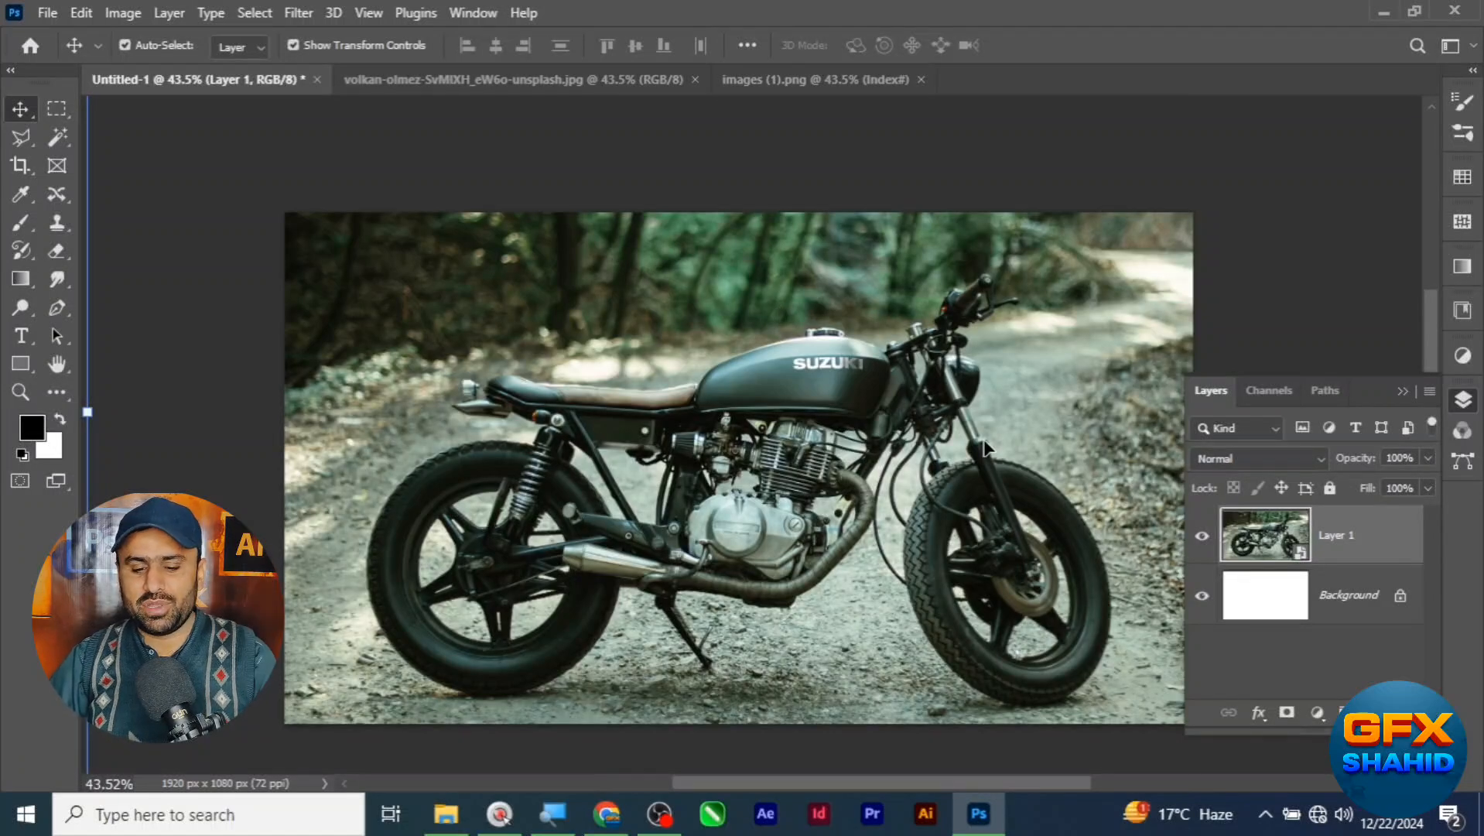
{"action": "key", "text": "z"}
{"action": "left_click_drag", "start_coordinate": [837, 368], "coordinate": [905, 404]}
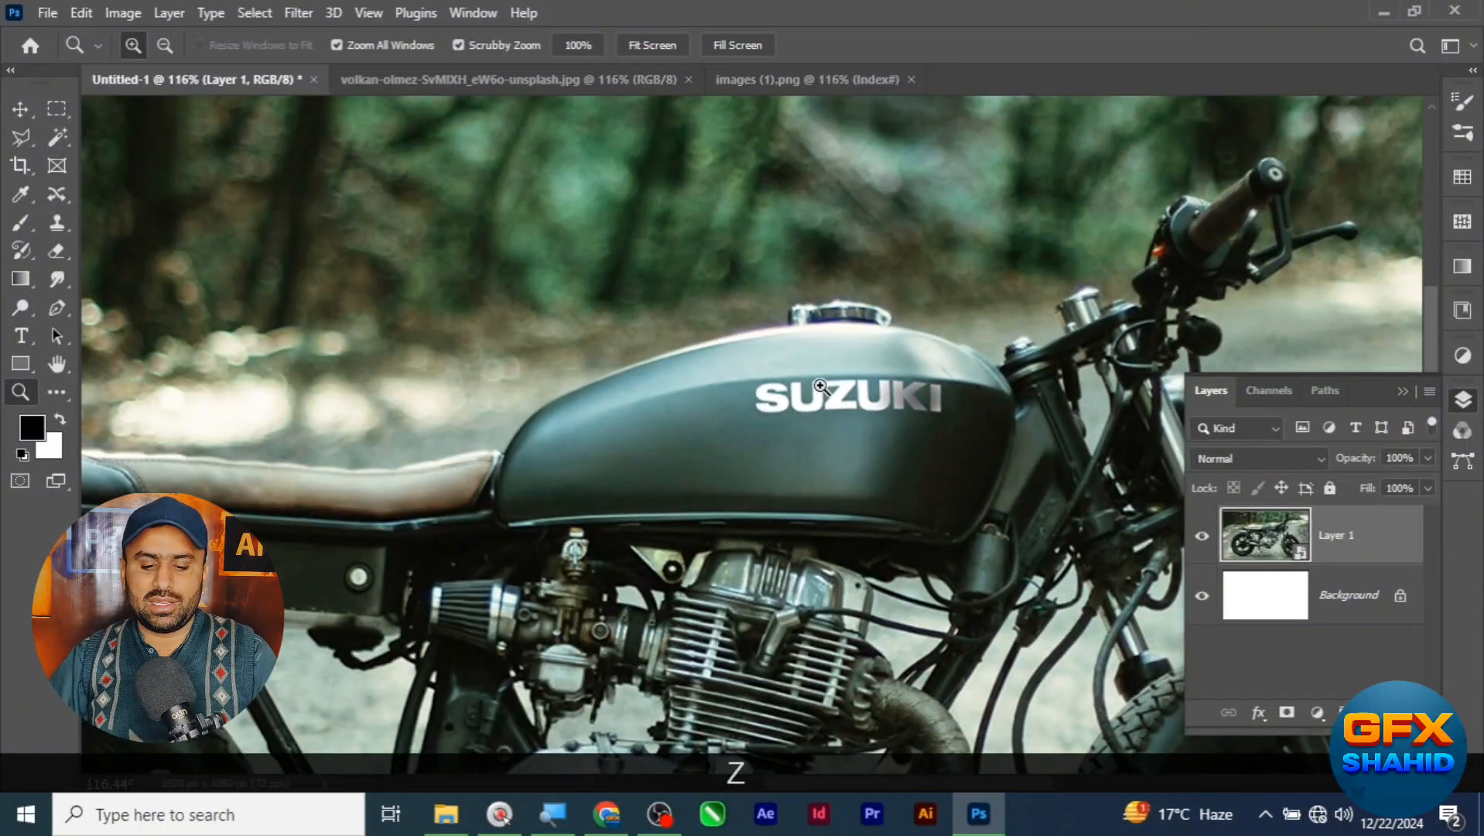
{"action": "left_click_drag", "start_coordinate": [820, 384], "coordinate": [809, 316]}
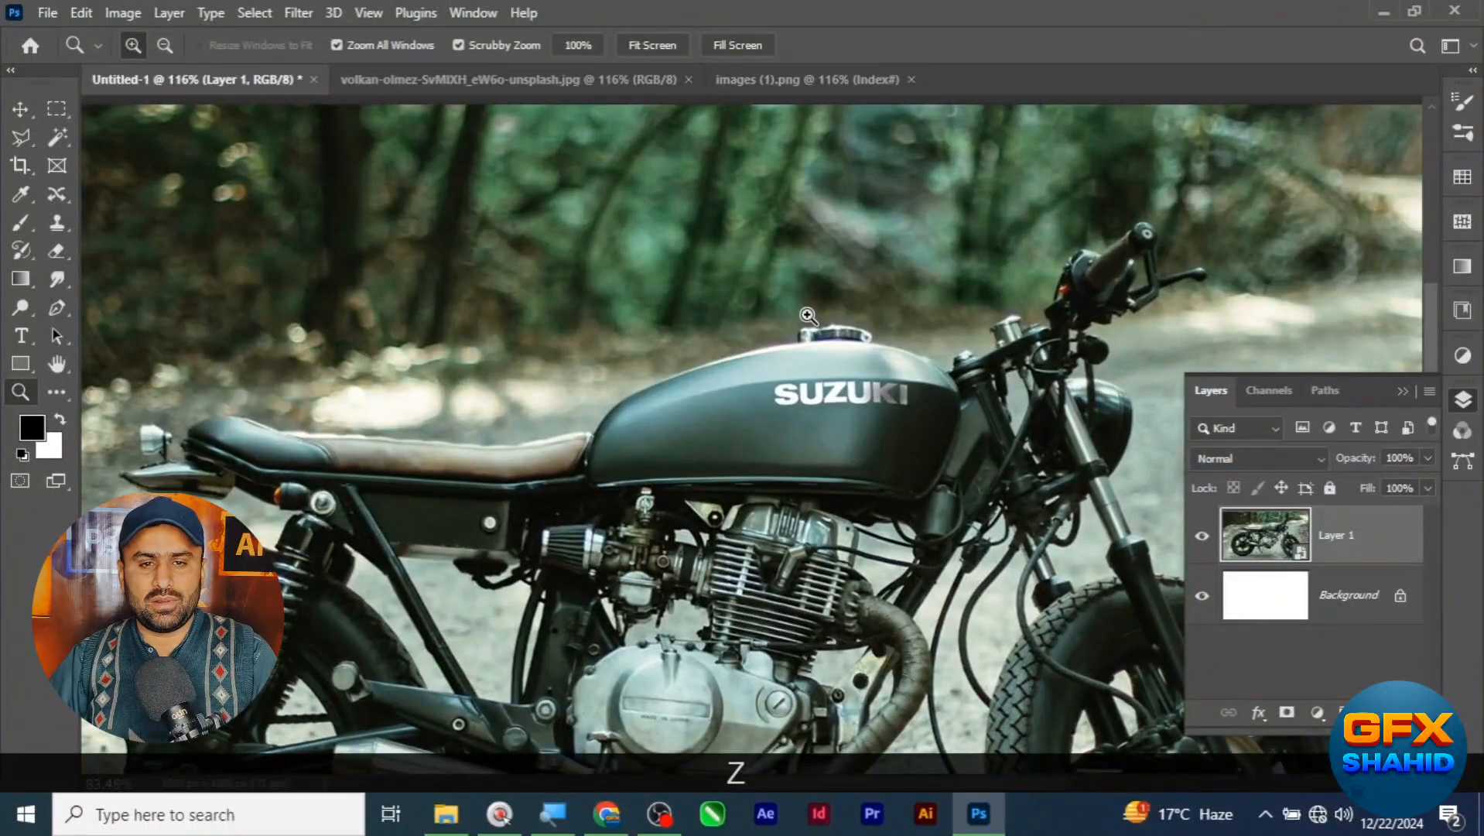
{"action": "left_click_drag", "start_coordinate": [809, 316], "coordinate": [746, 263]}
{"action": "left_click_drag", "start_coordinate": [769, 547], "coordinate": [891, 528]}
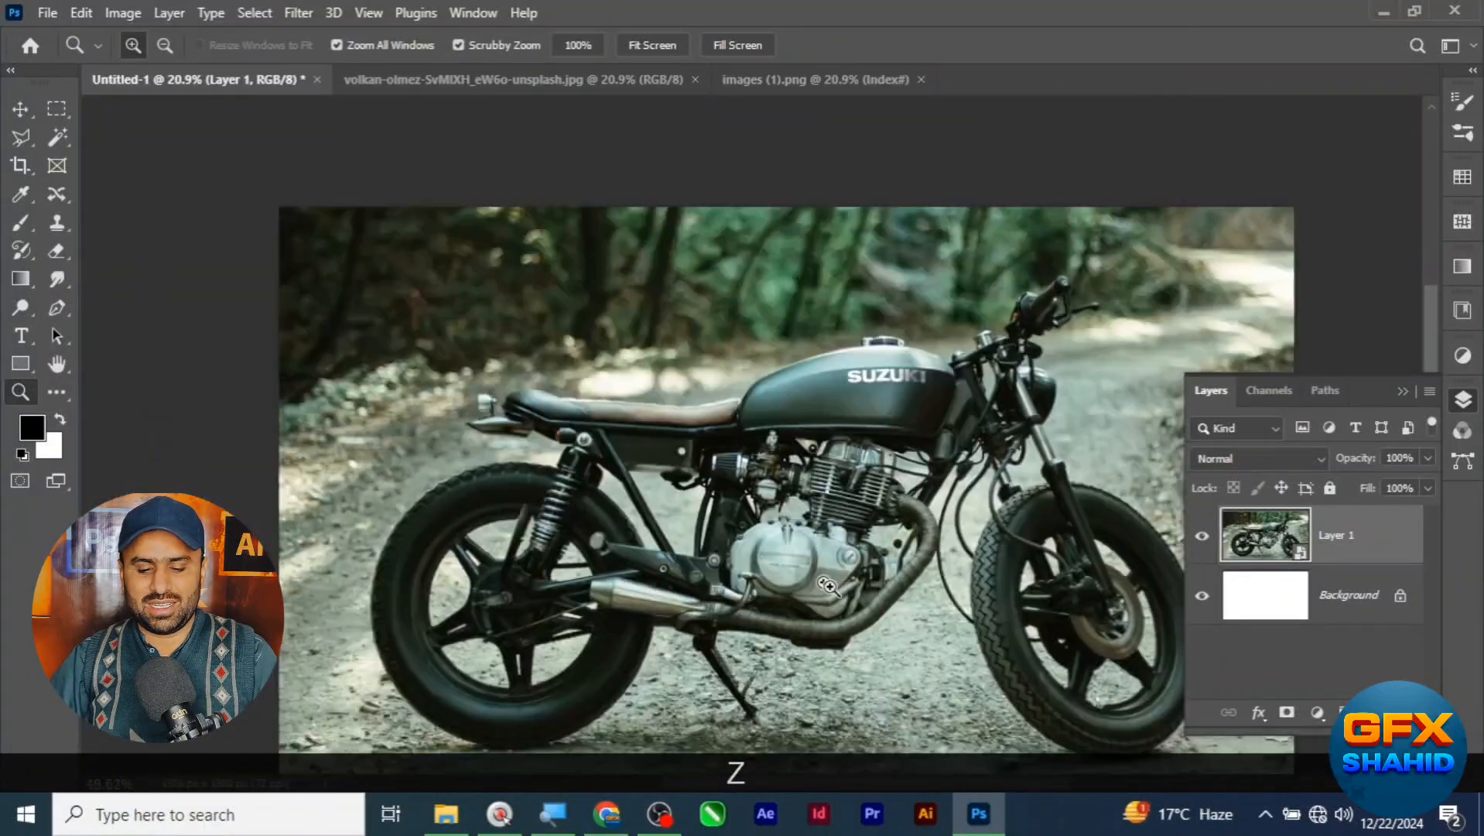
{"action": "left_click_drag", "start_coordinate": [826, 586], "coordinate": [785, 543]}
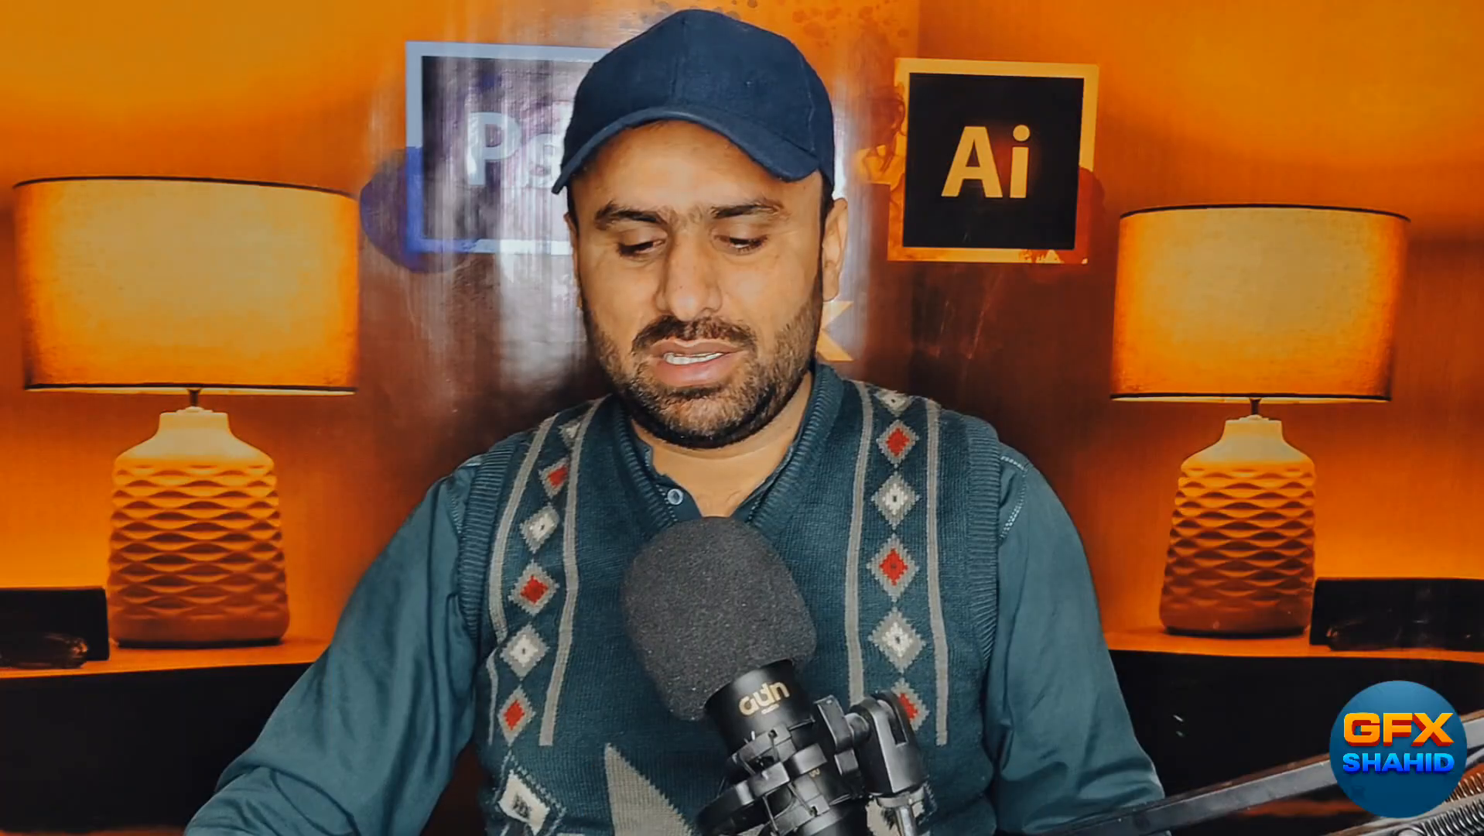